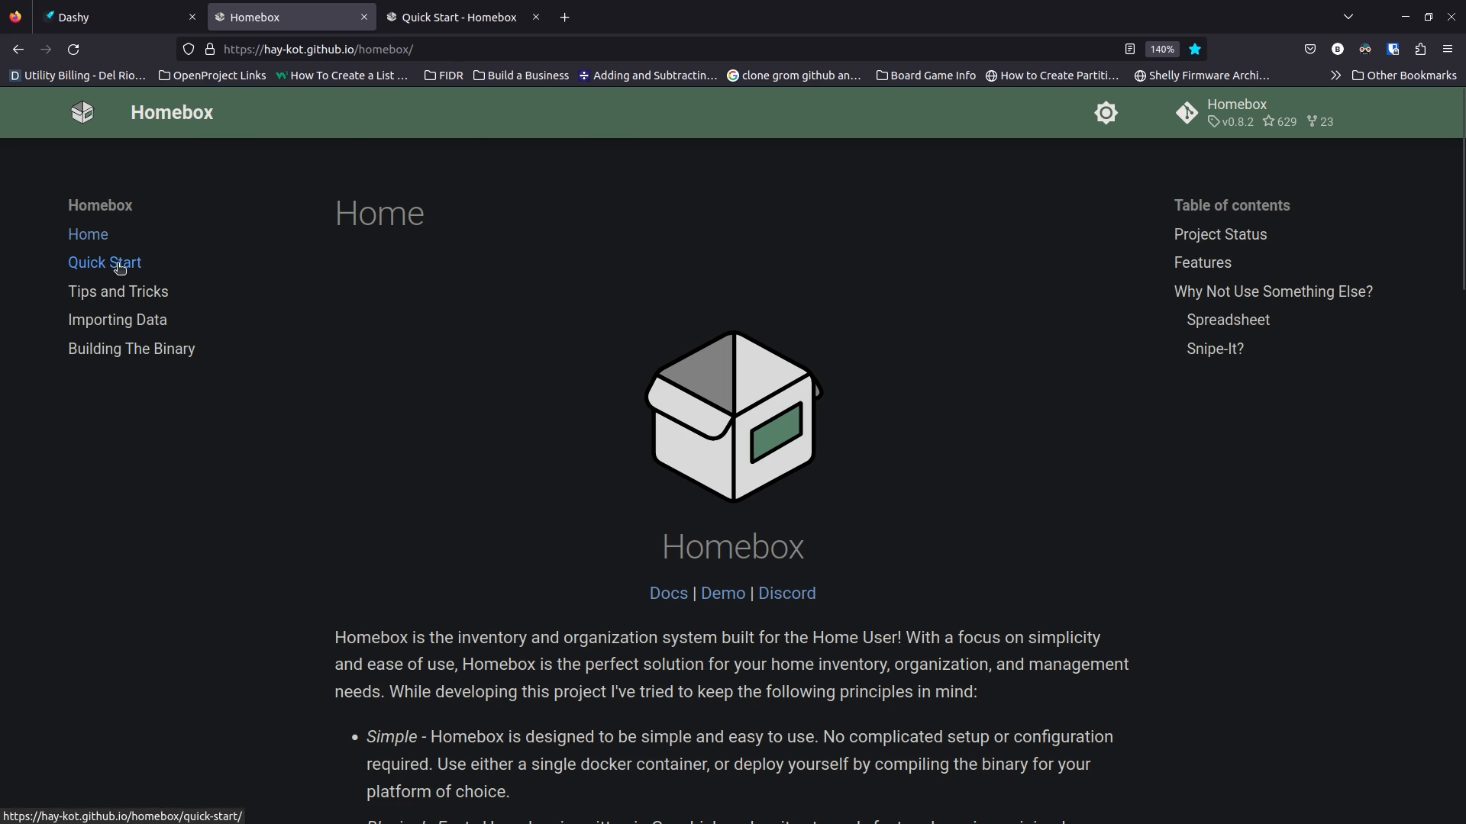
Read through the Quick Start's Docker-Compose example (port 3100 to 7745) and the Env Variables table
click(463, 17)
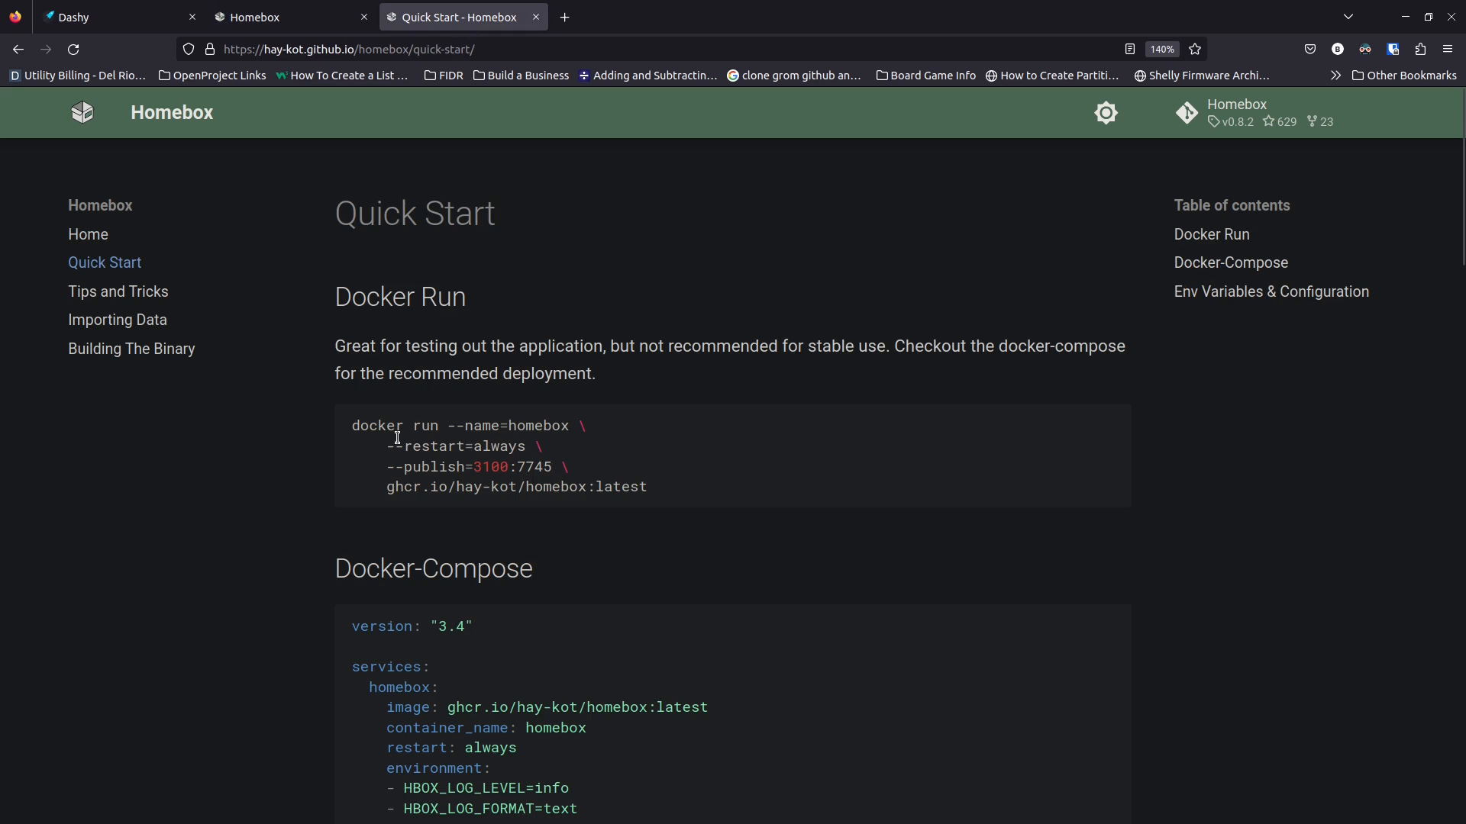
scroll(316, 564, down, 5)
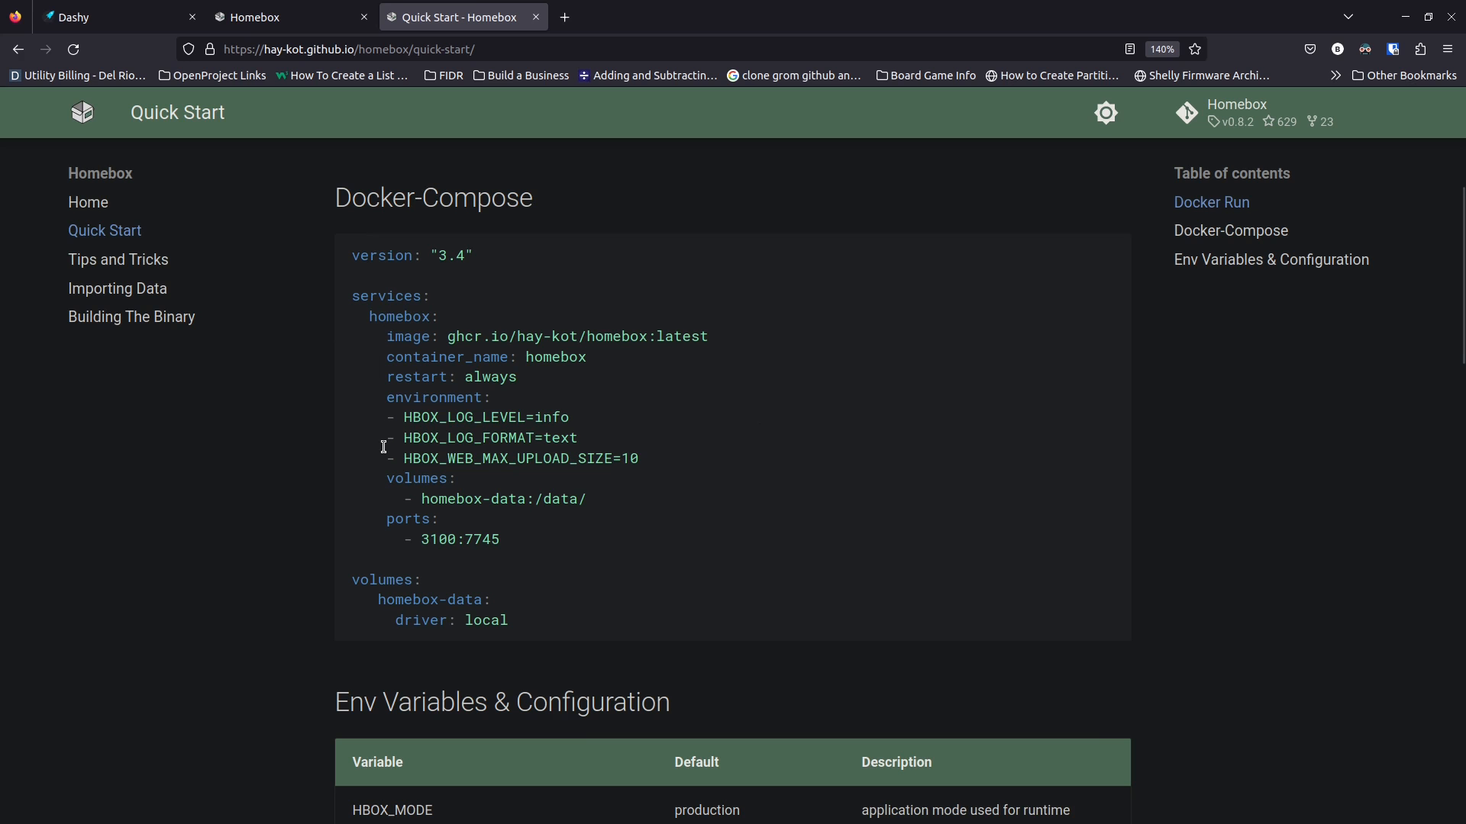
scroll(295, 473, down, 4)
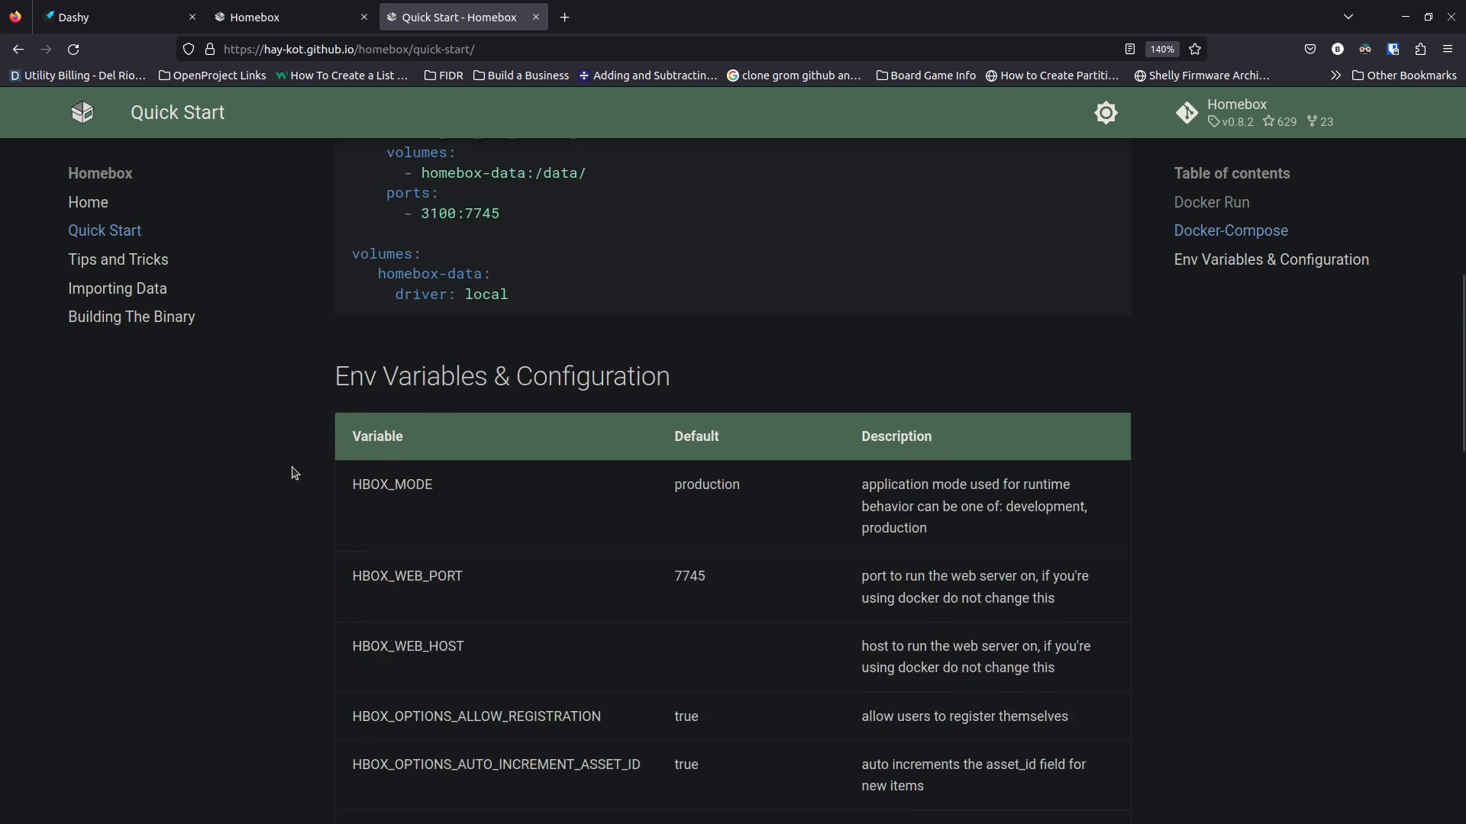
scroll(295, 474, down, 2)
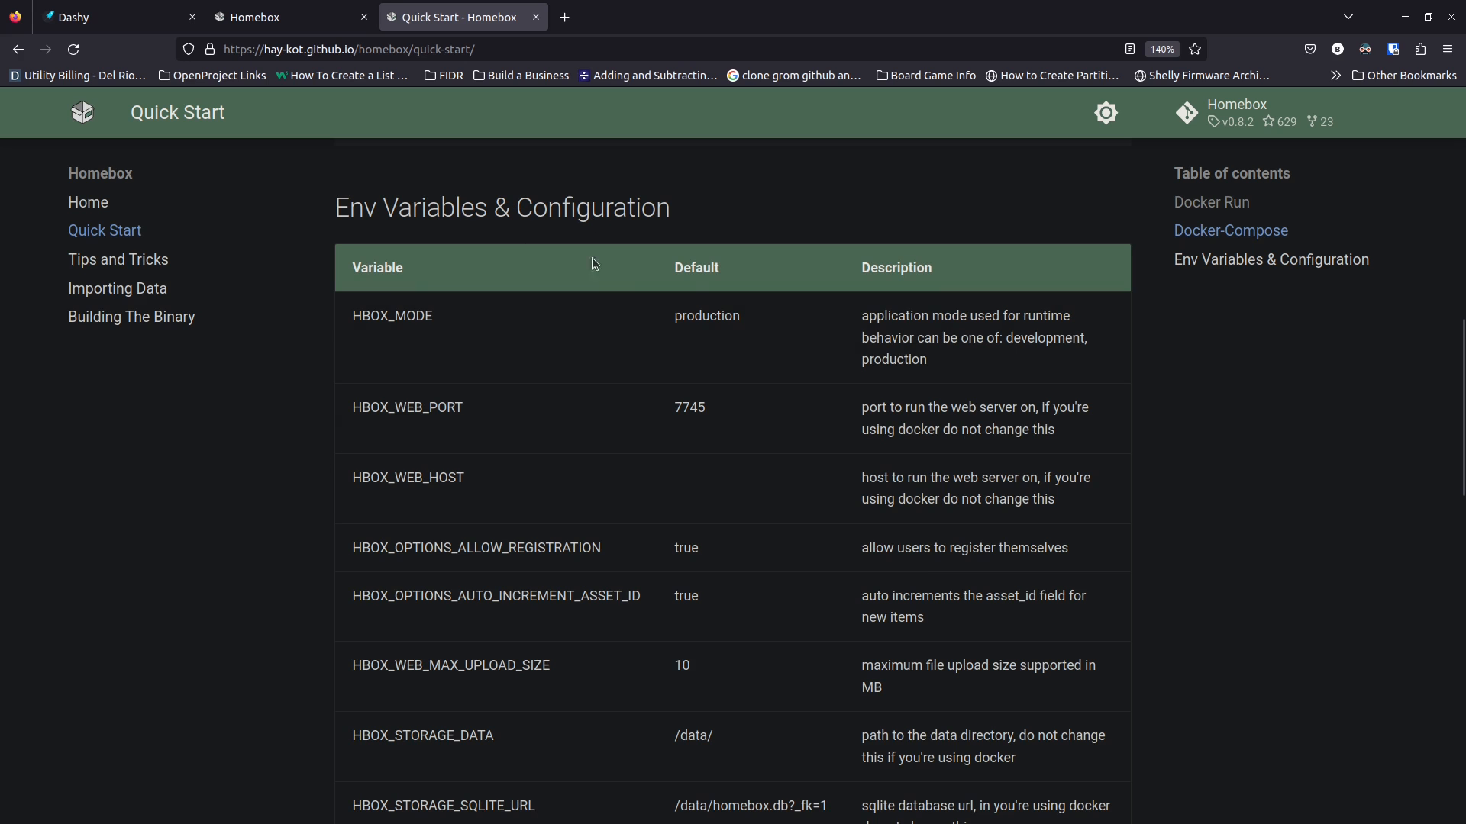
scroll(538, 615, up, 2)
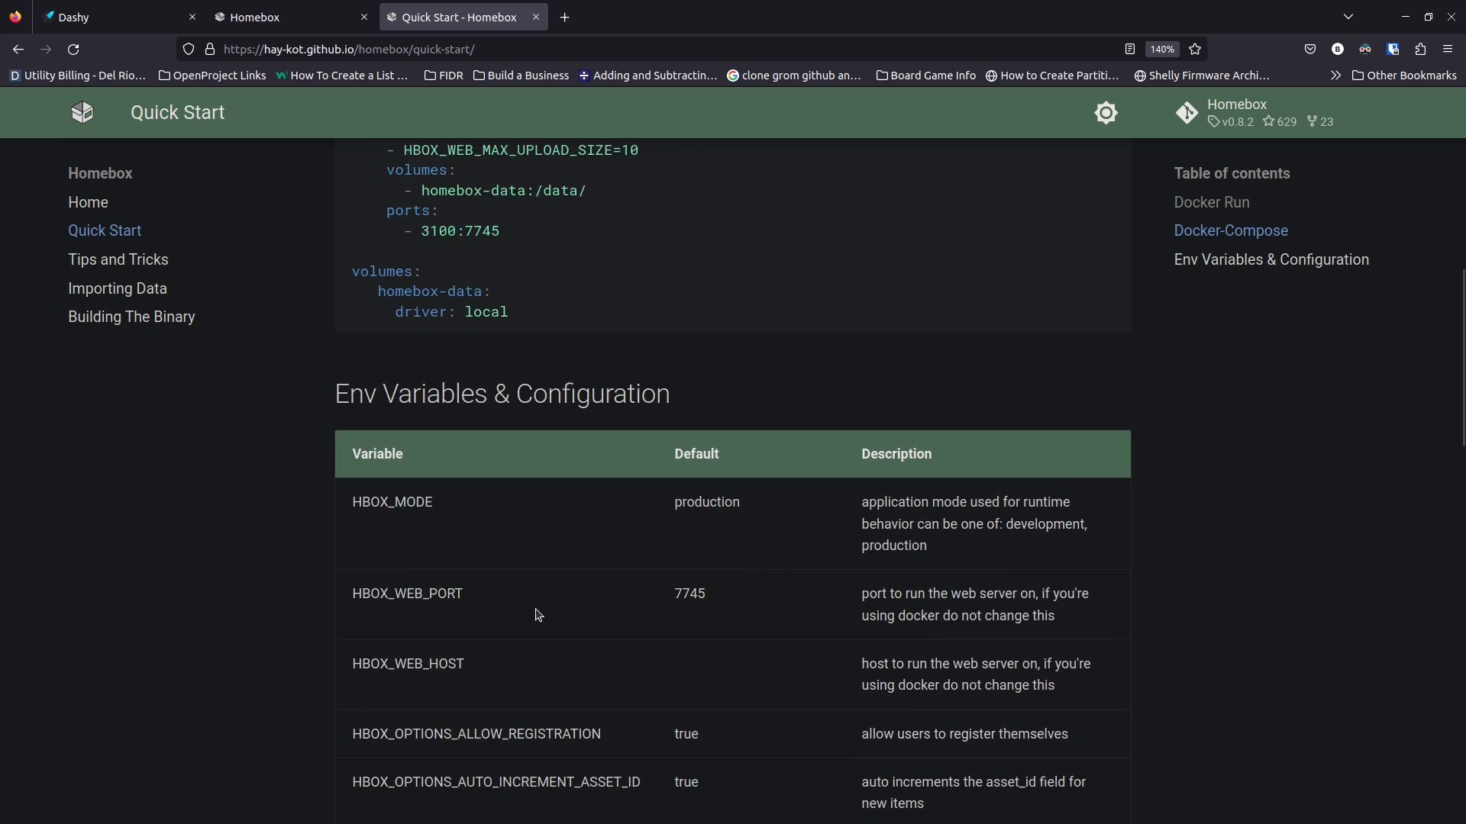
scroll(538, 615, up, 1)
scroll(484, 416, down, 3)
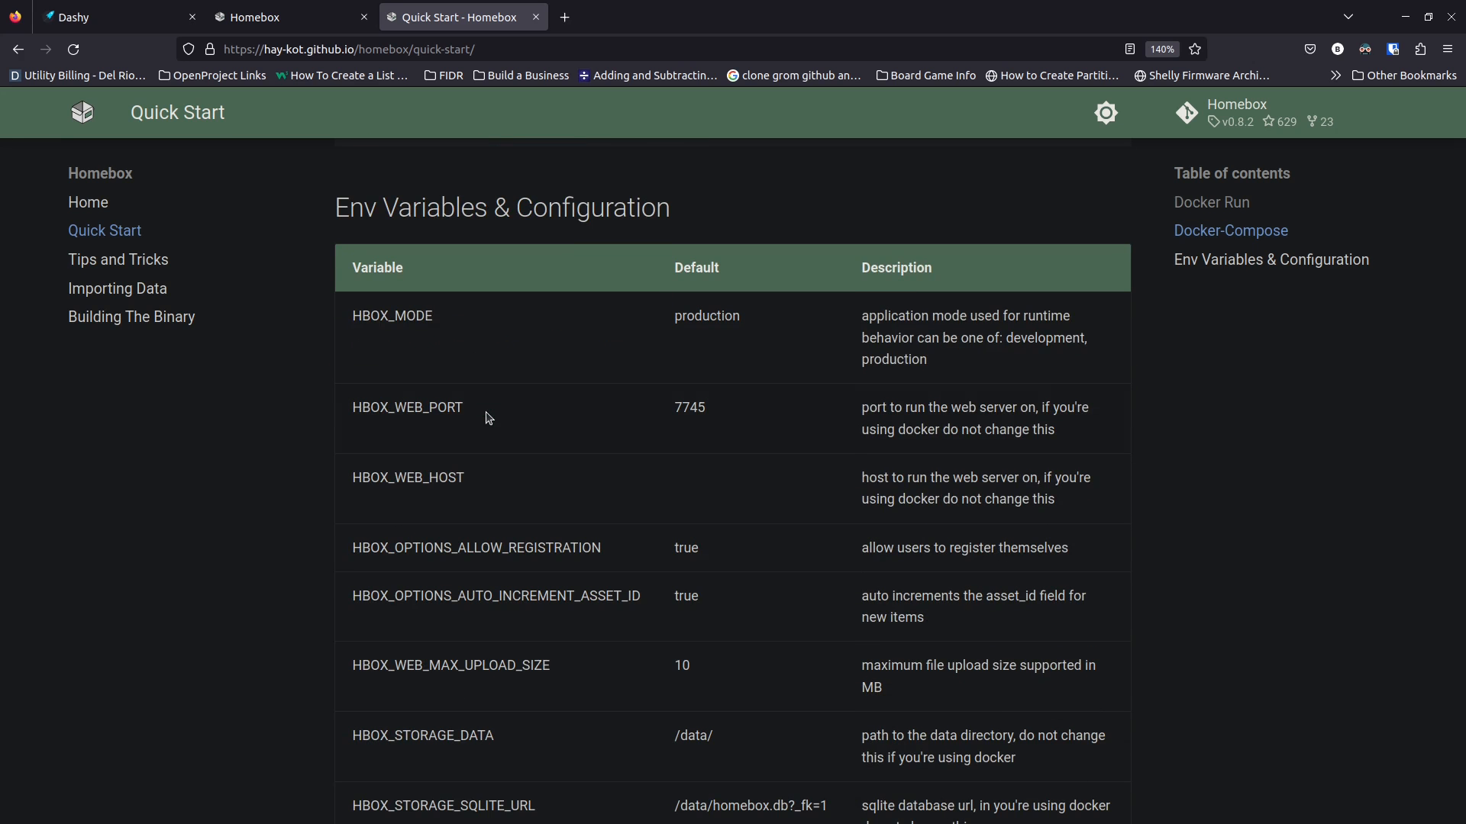
scroll(507, 462, up, 5)
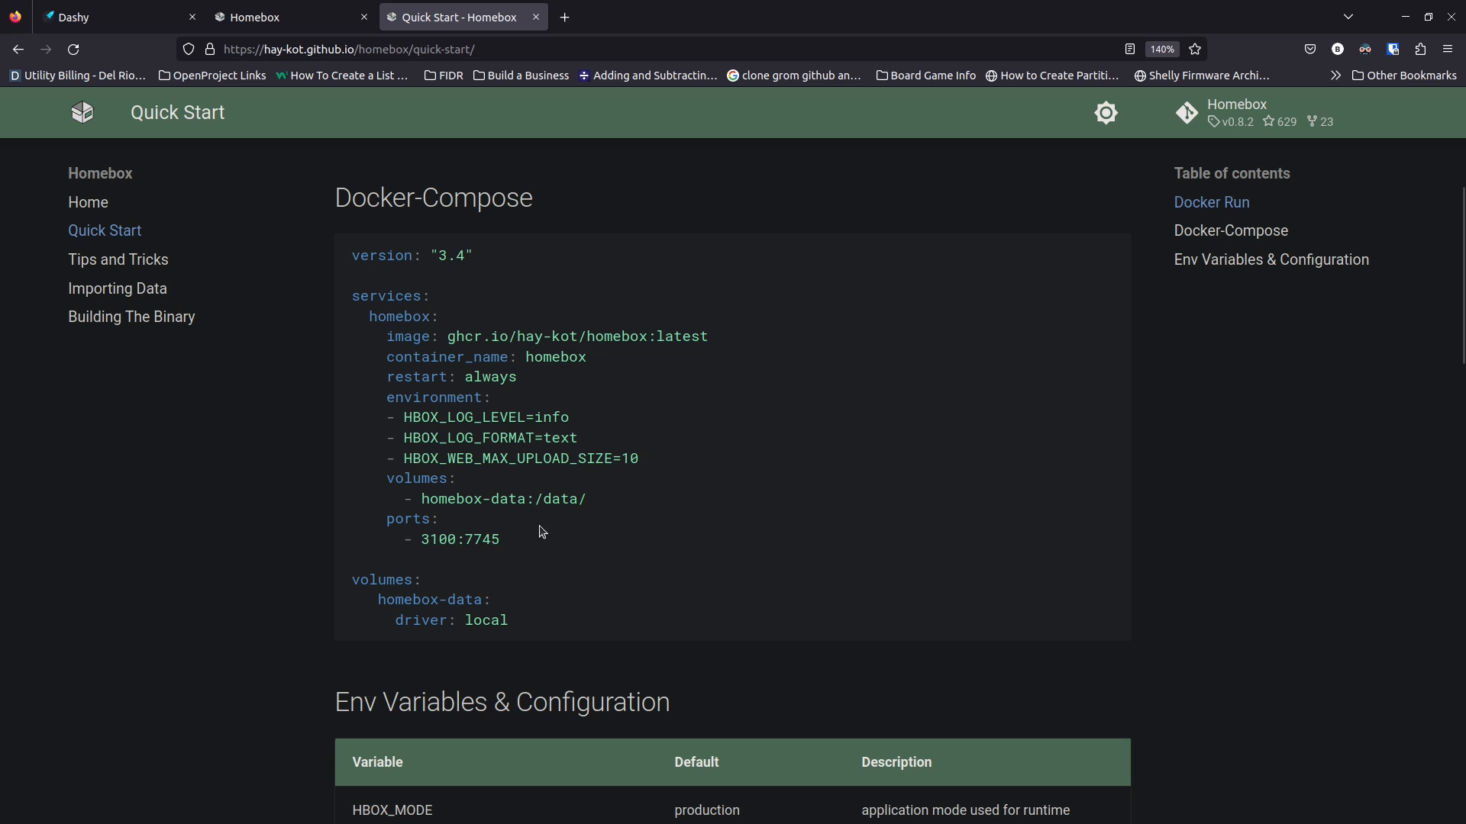
scroll(536, 535, down, 2)
scroll(535, 534, down, 4)
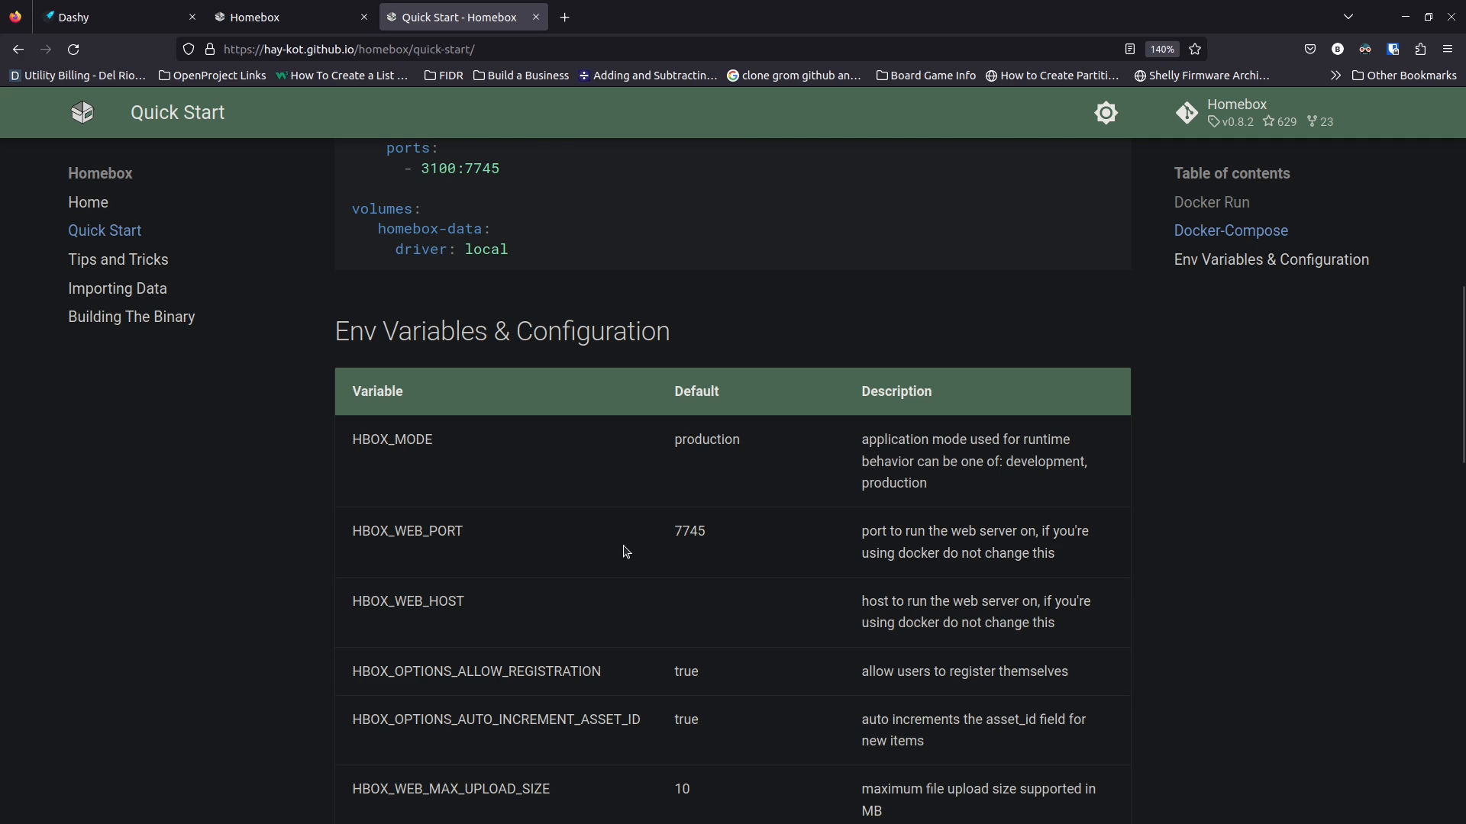
scroll(625, 549, up, 2)
scroll(625, 551, up, 4)
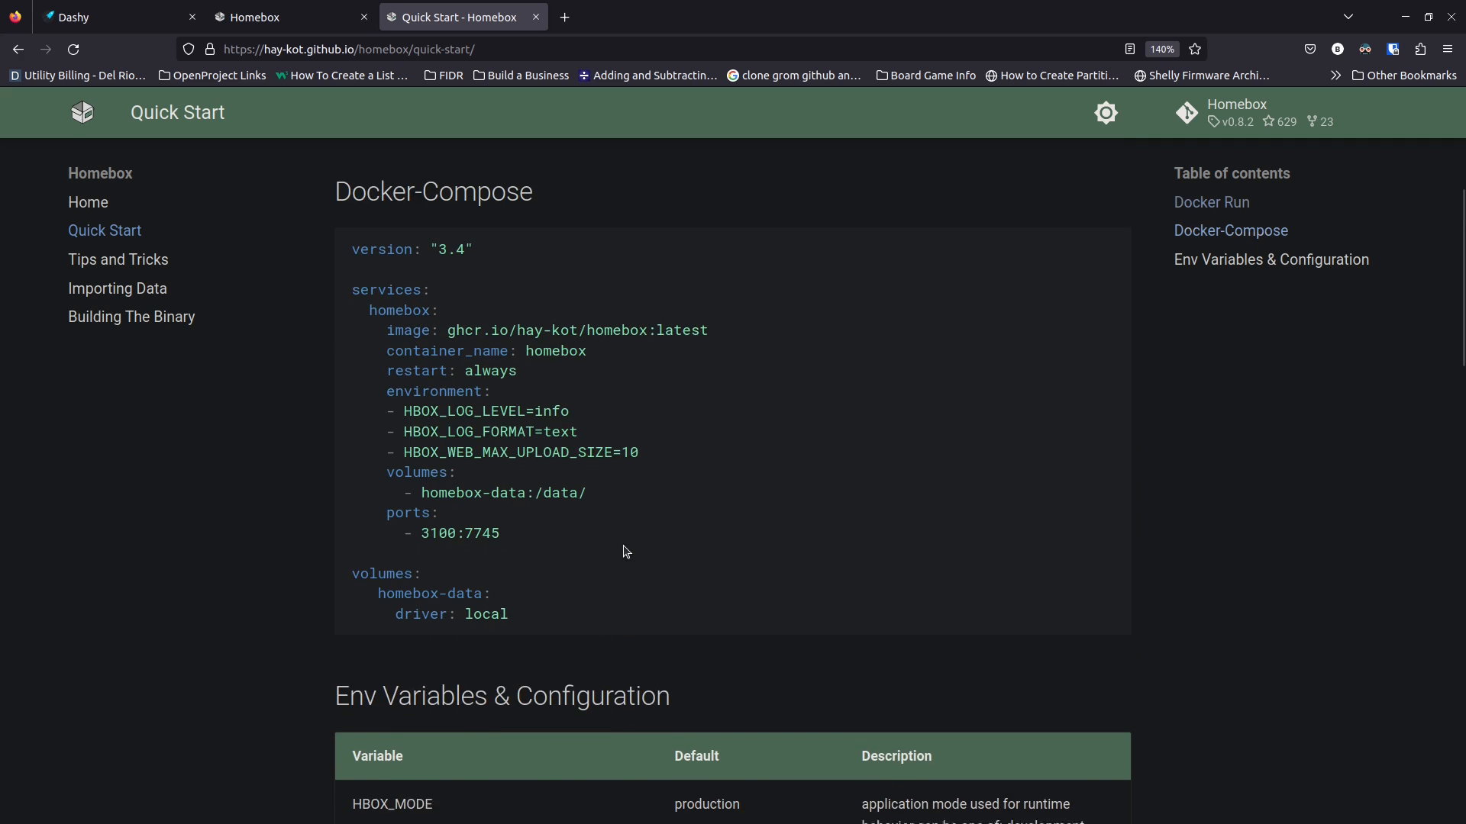
scroll(572, 547, down, 6)
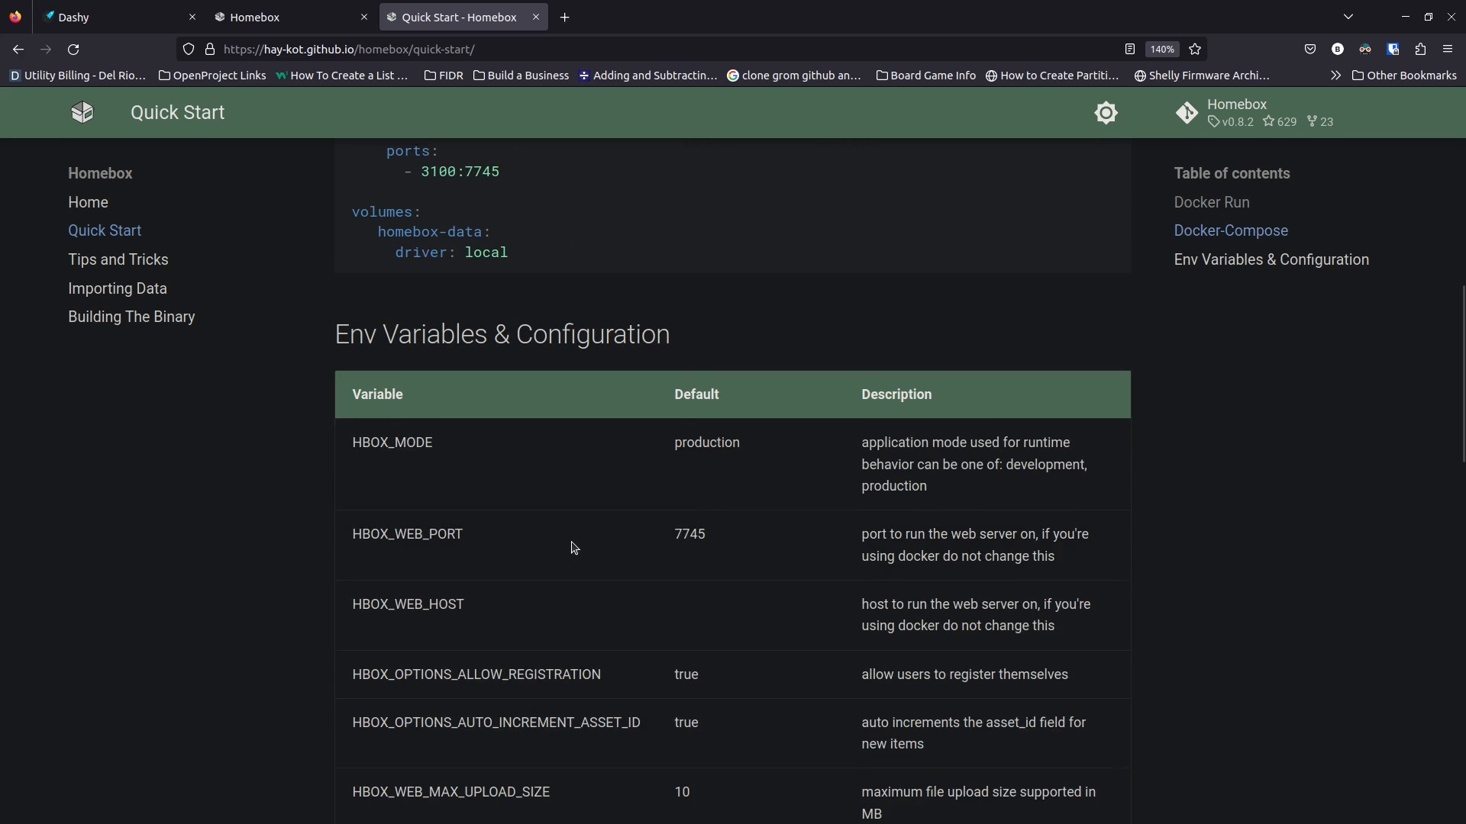
scroll(538, 466, up, 4)
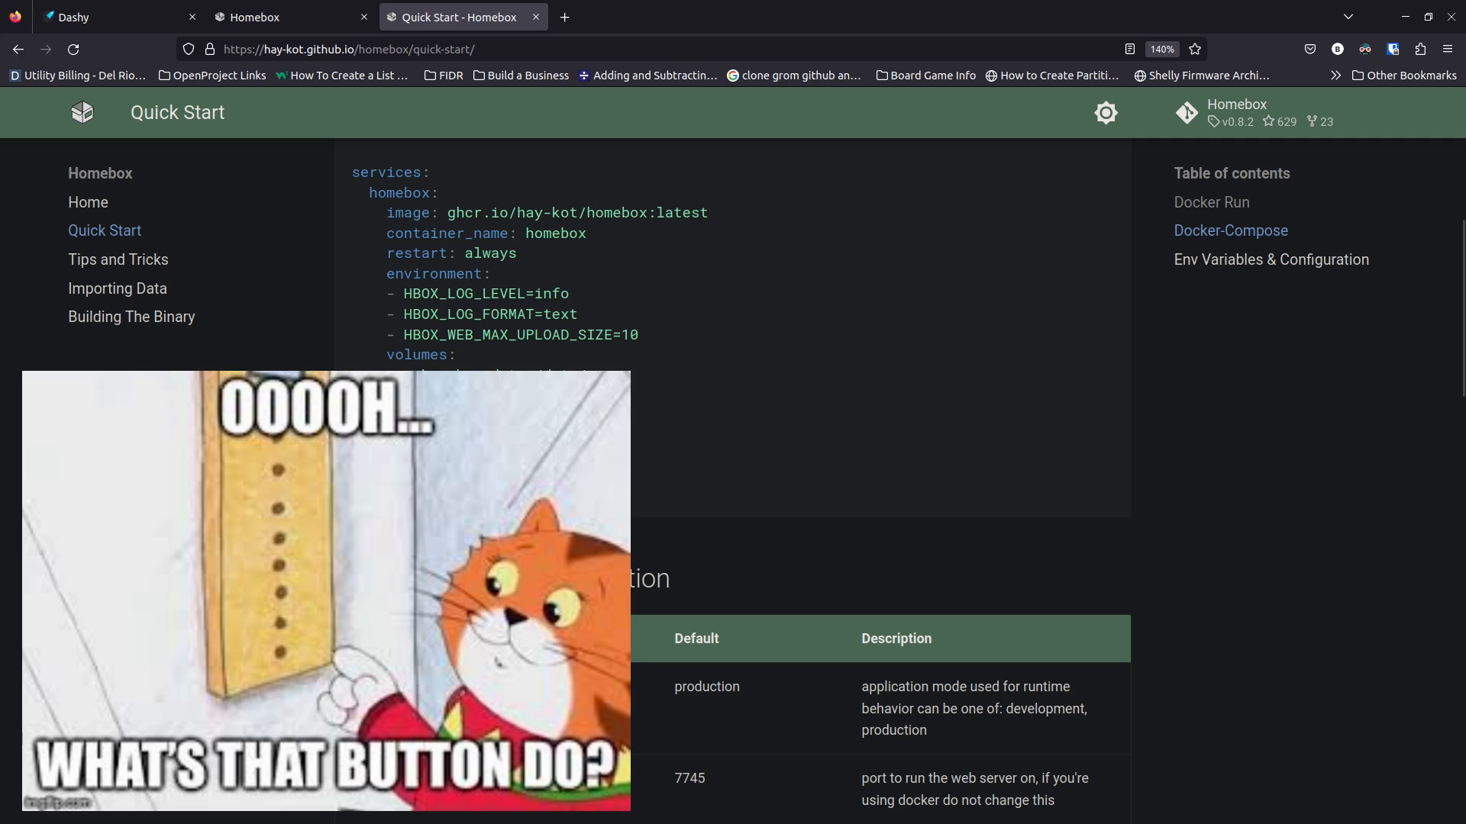
scroll(432, 425, down, 6)
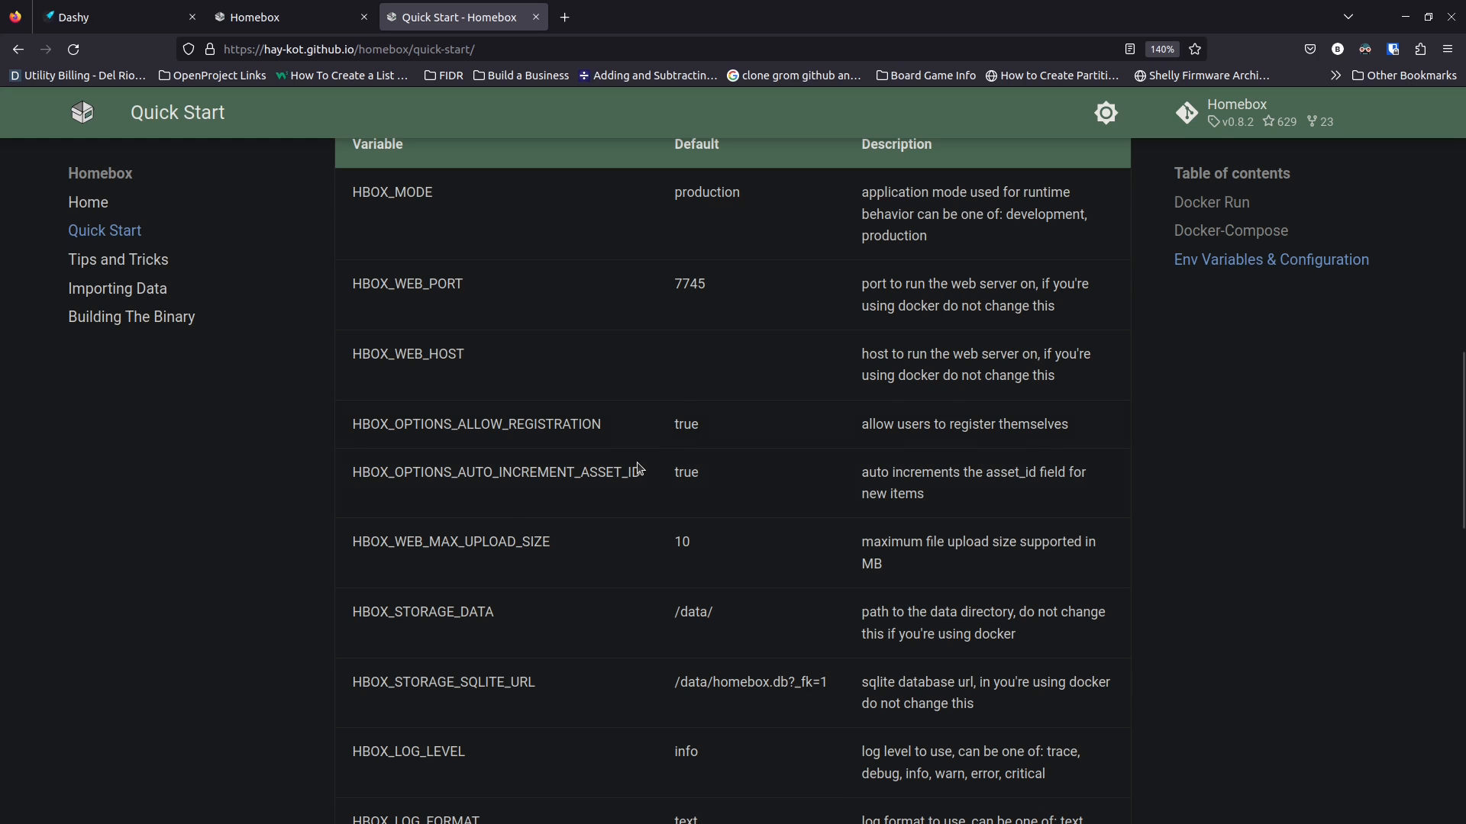
scroll(641, 467, up, 3)
scroll(484, 458, up, 3)
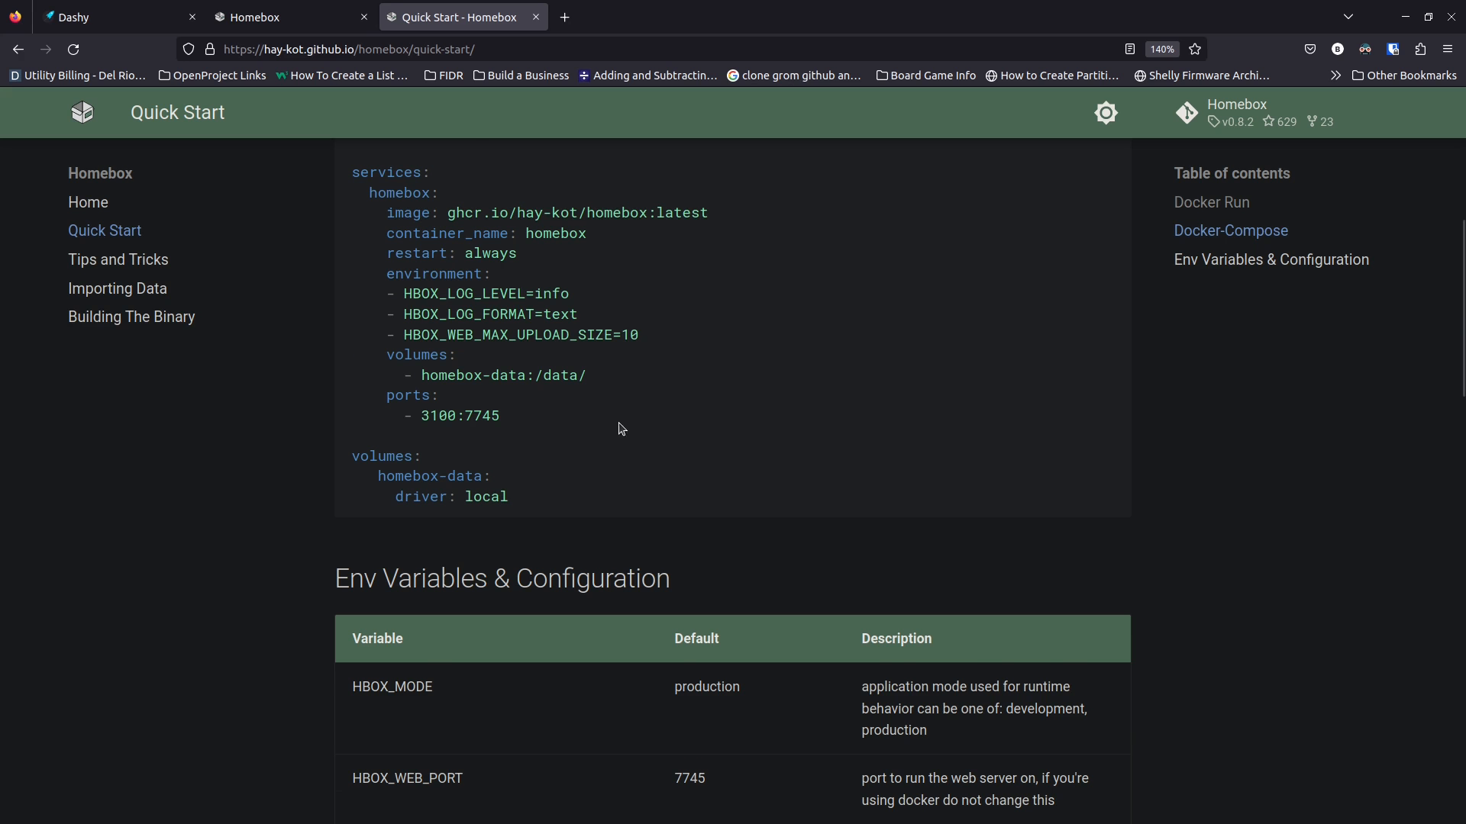
scroll(622, 430, down, 5)
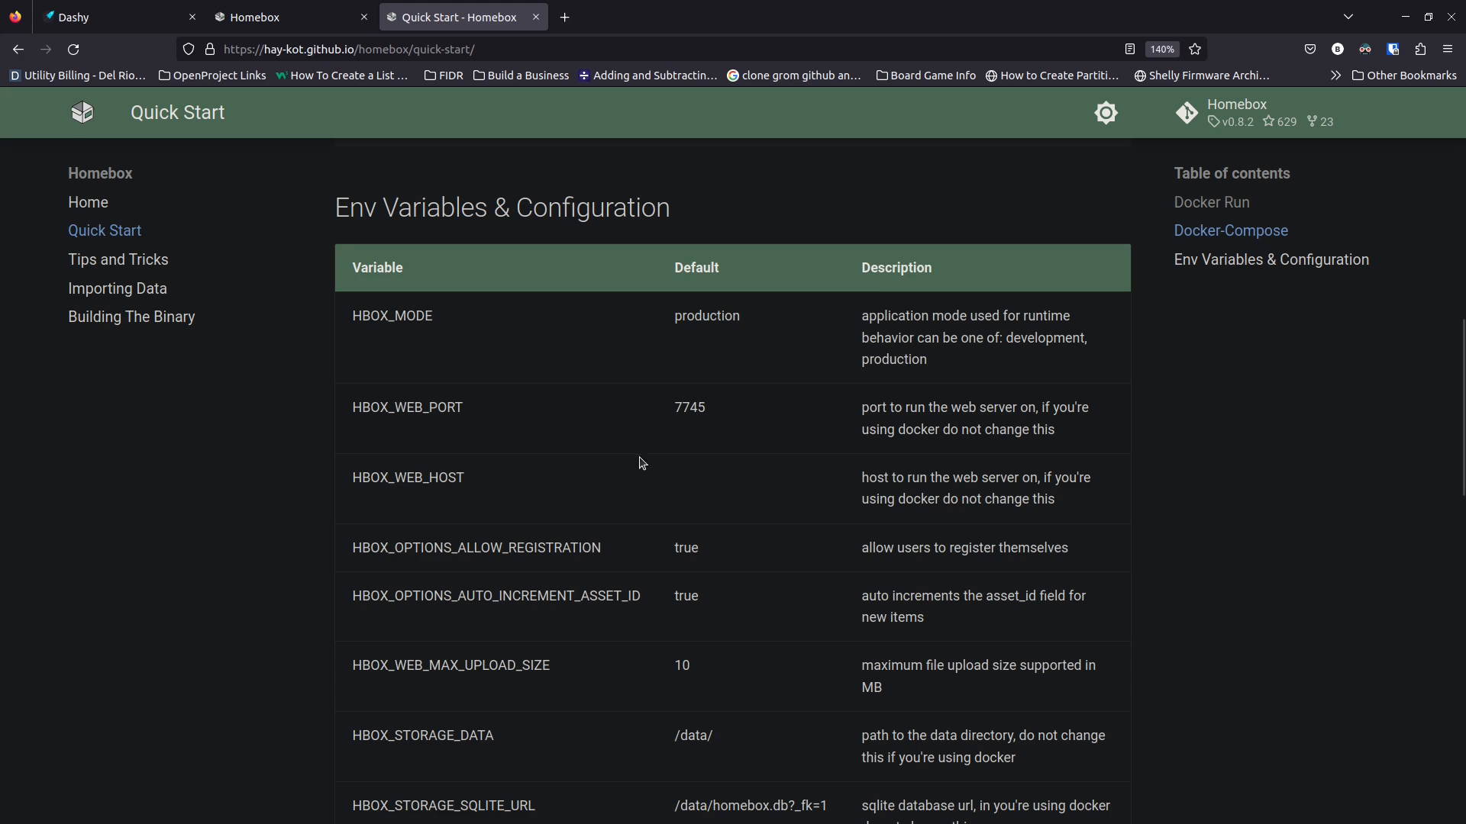
scroll(648, 502, down, 2)
scroll(648, 502, down, 2)
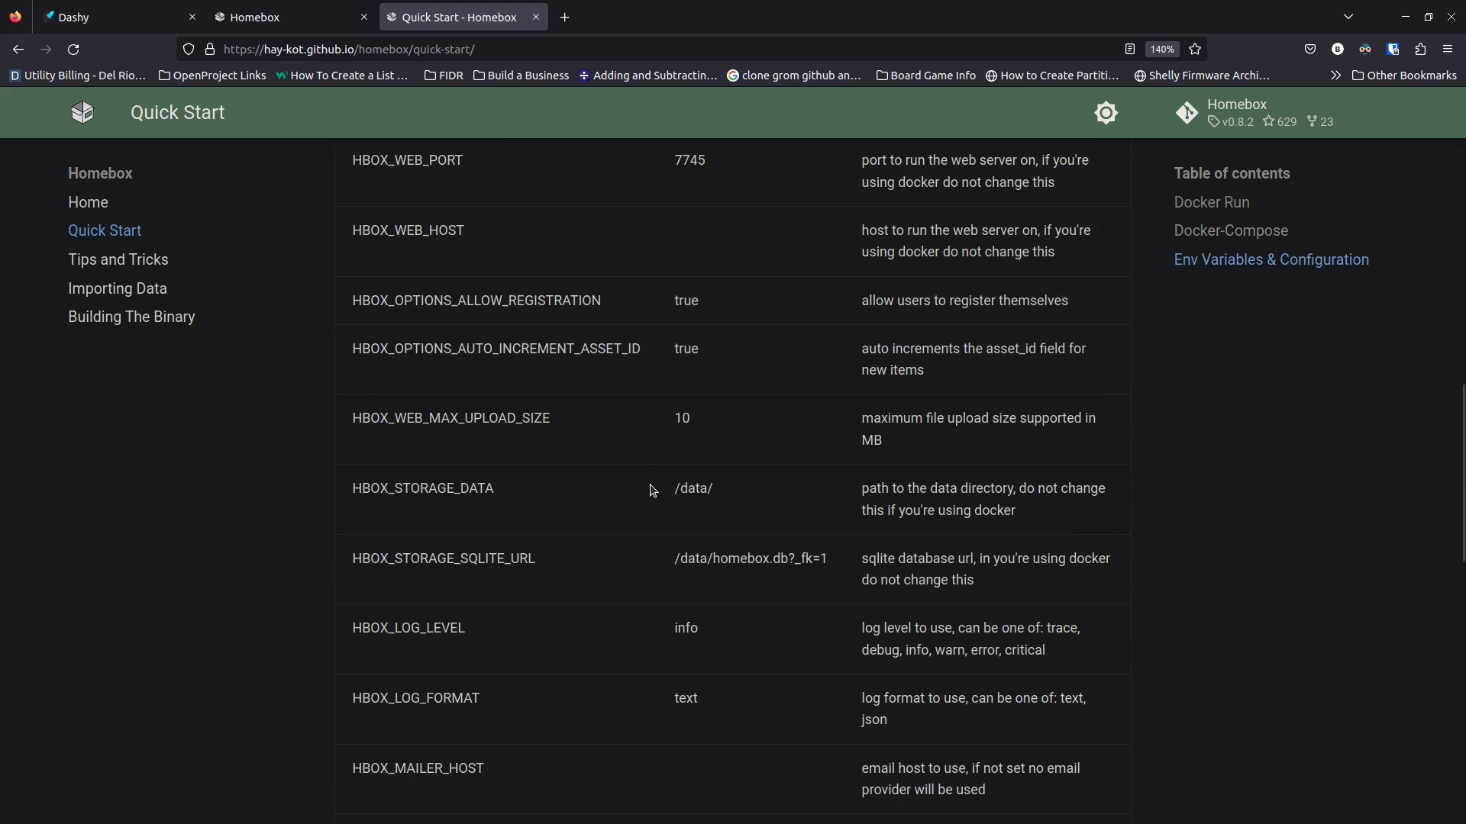
scroll(611, 503, down, 2)
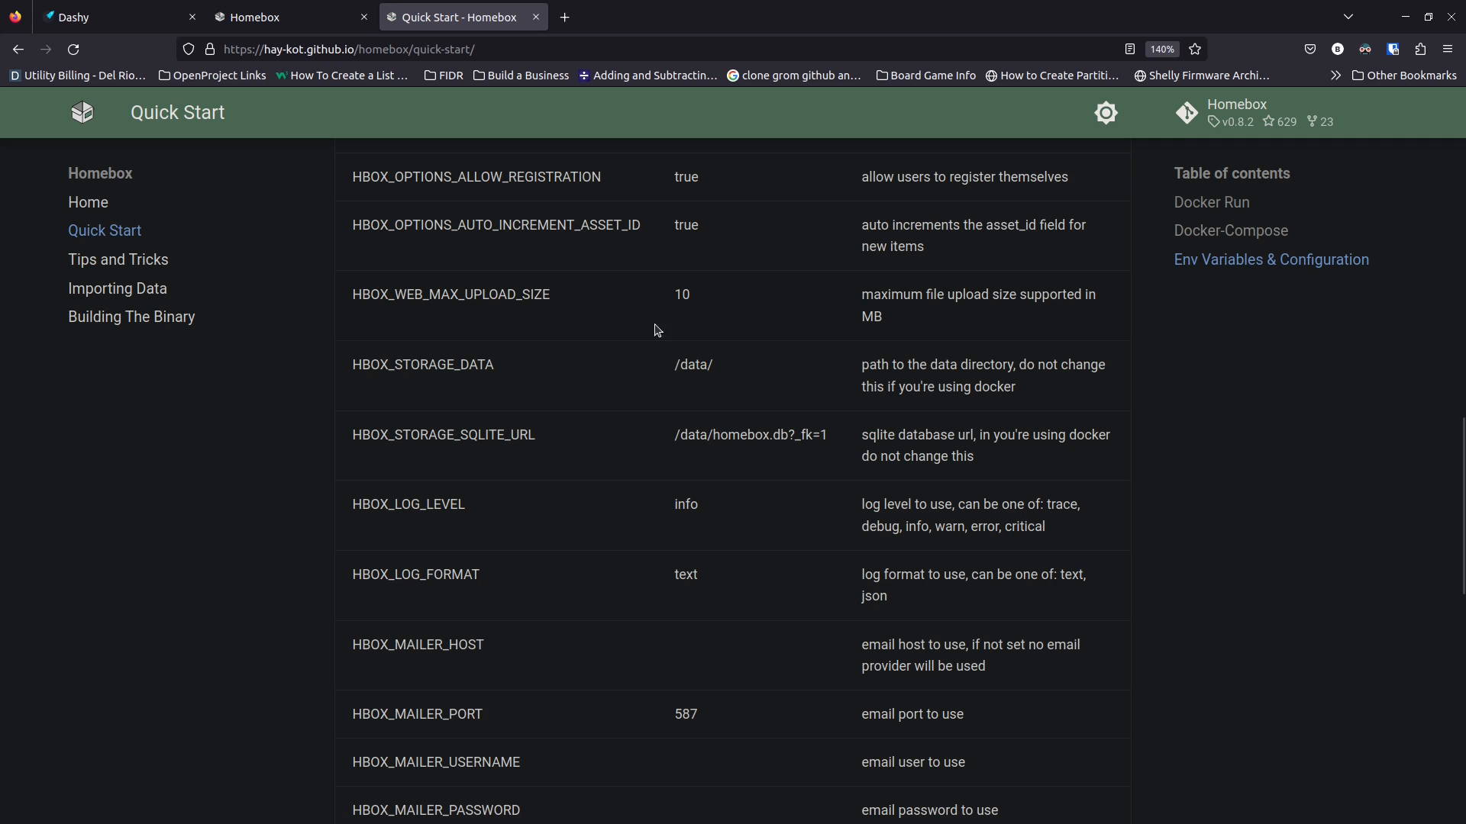
scroll(403, 332, up, 3)
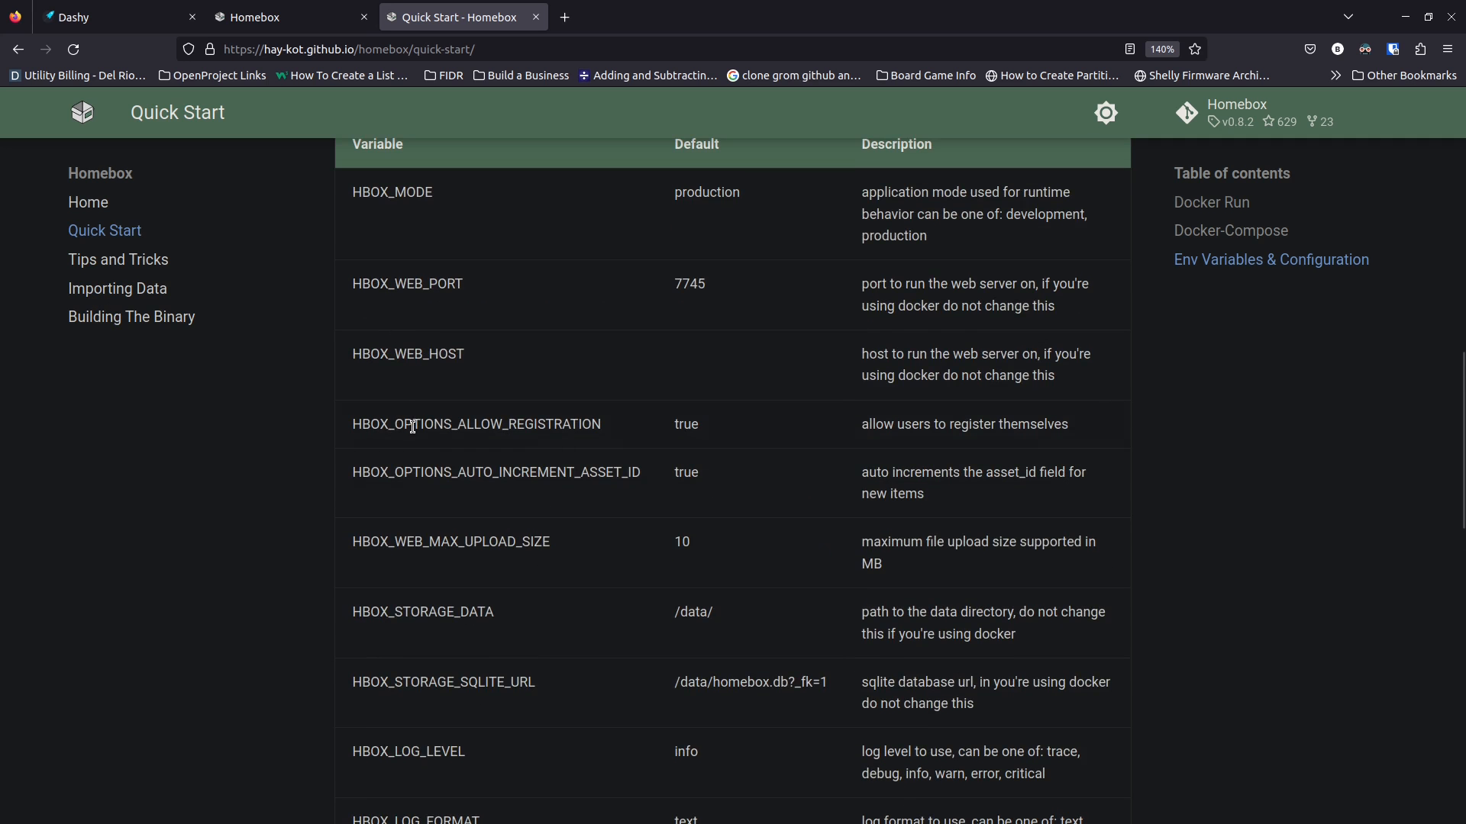
scroll(415, 424, up, 3)
scroll(413, 433, down, 9)
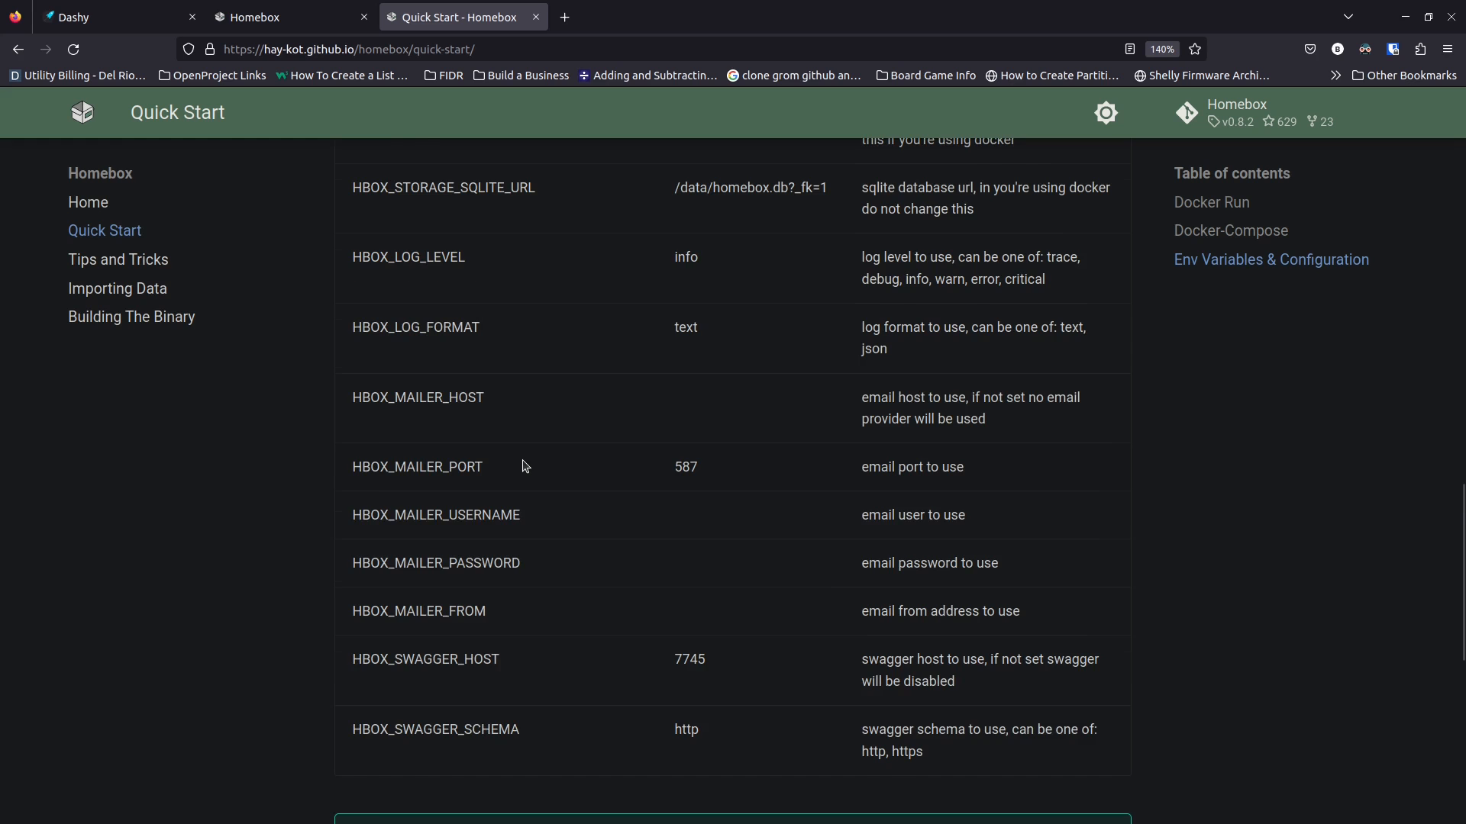
scroll(525, 466, down, 2)
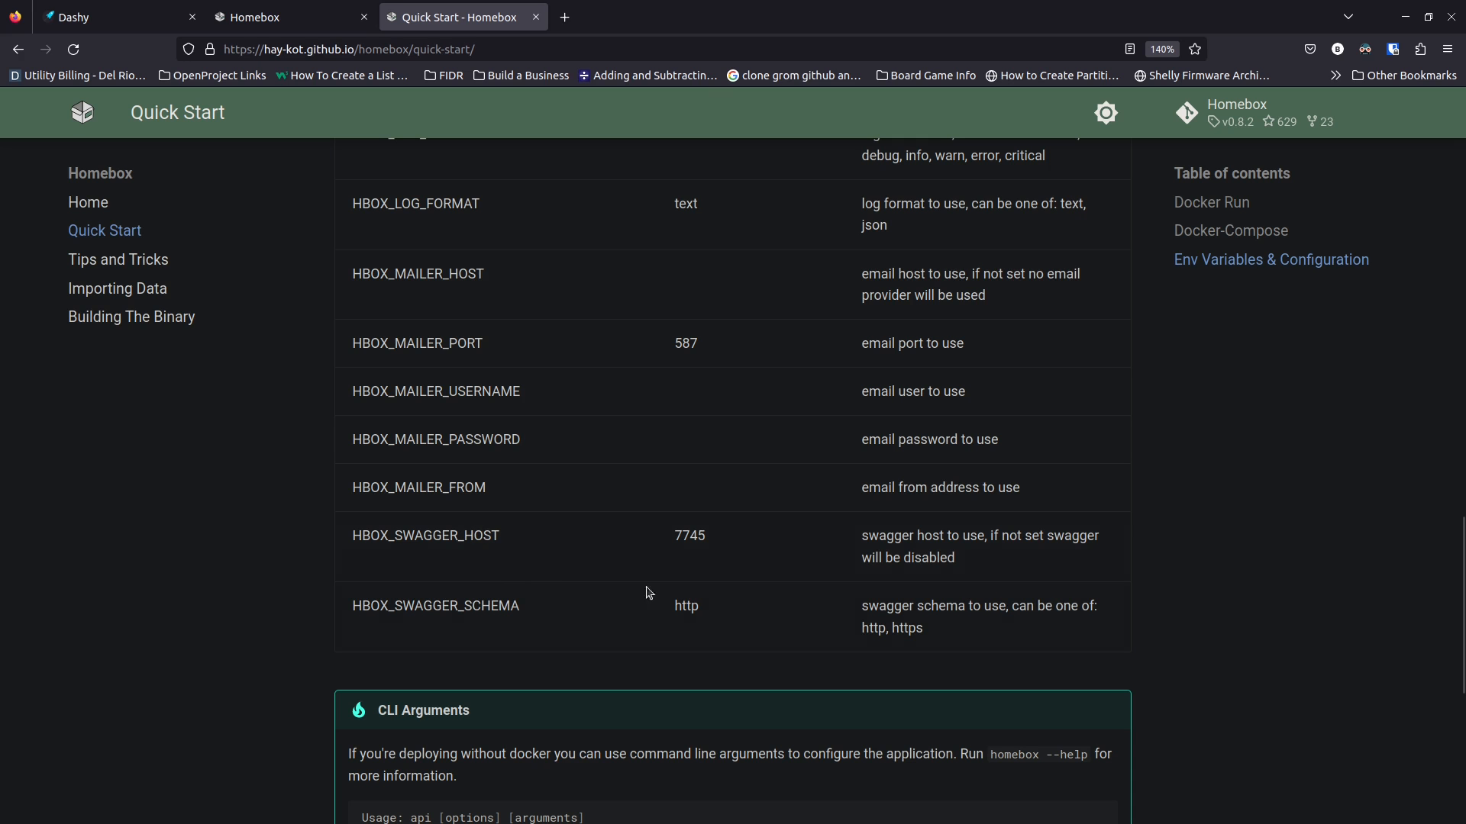
scroll(598, 618, up, 2)
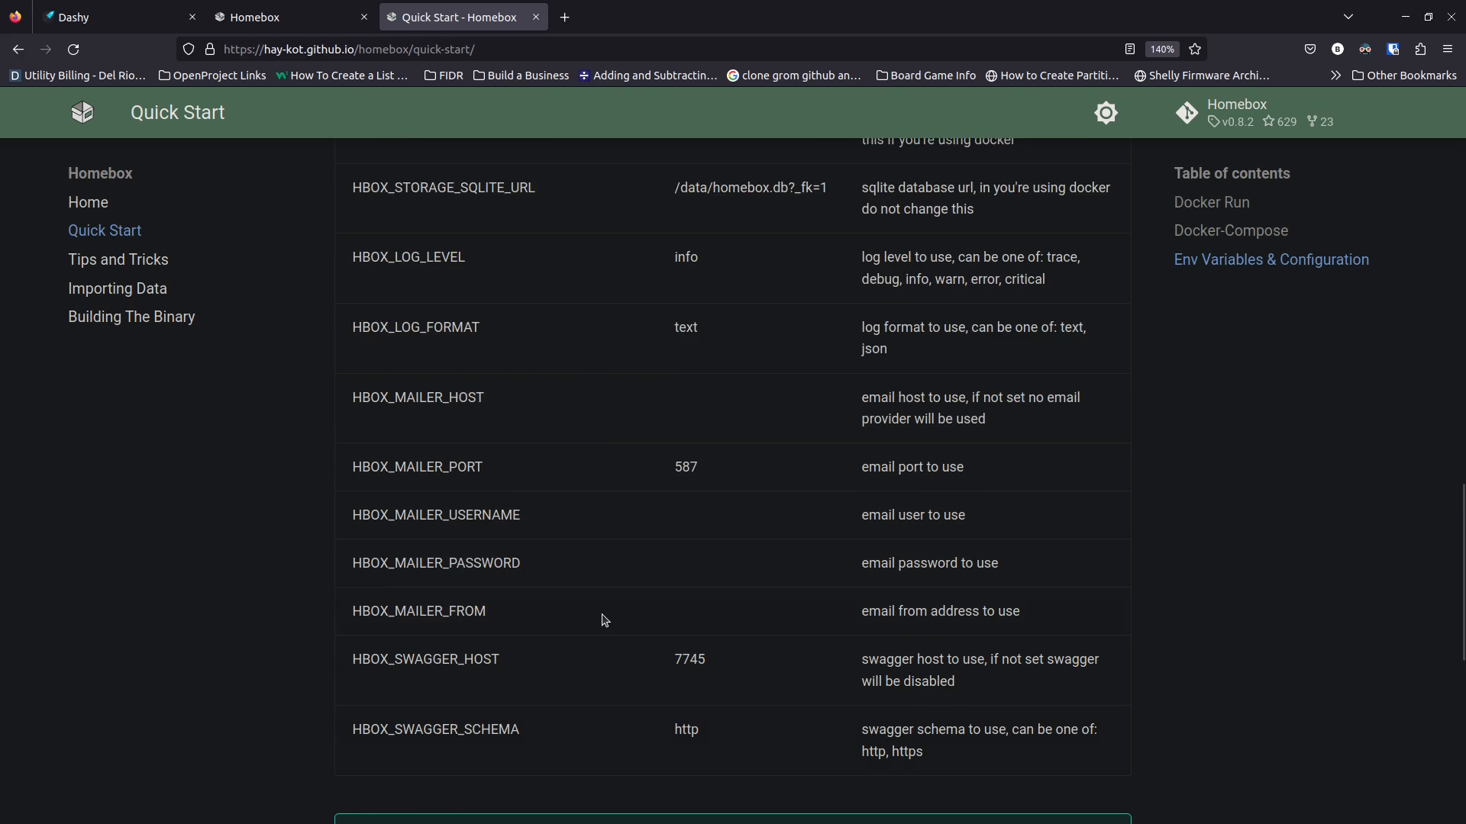
scroll(603, 620, down, 2)
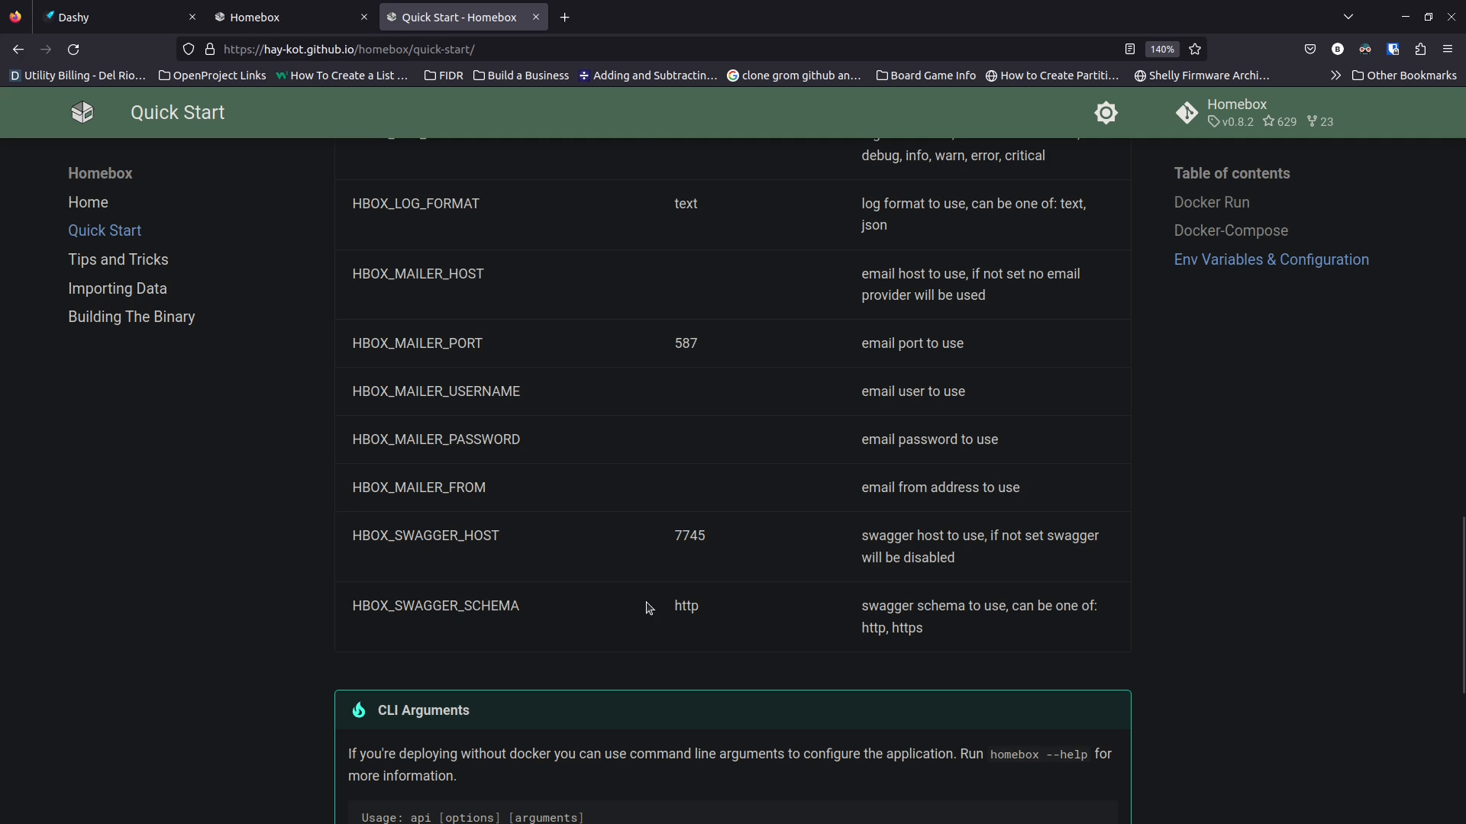
scroll(619, 606, up, 6)
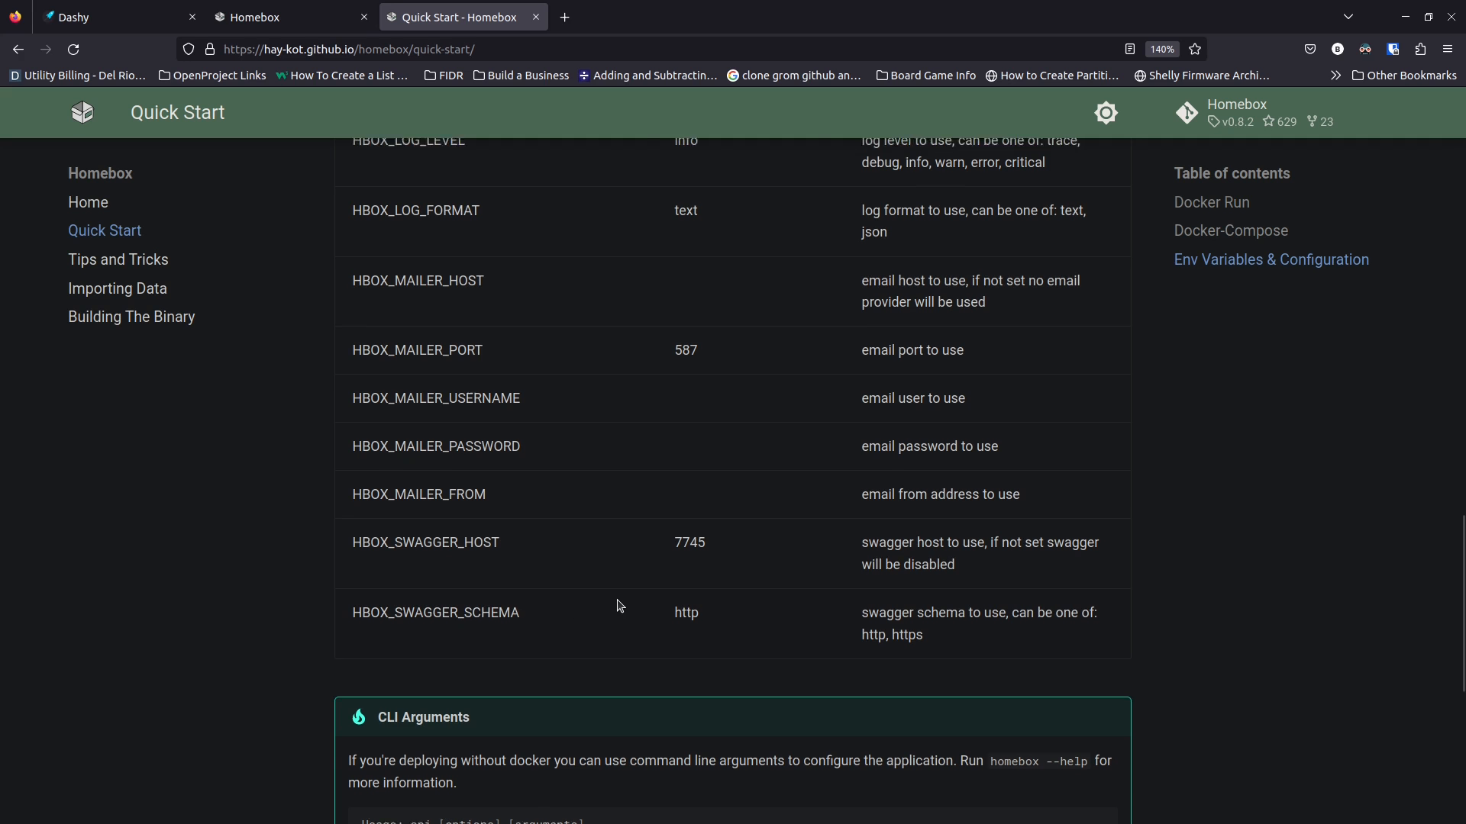
scroll(616, 608, up, 8)
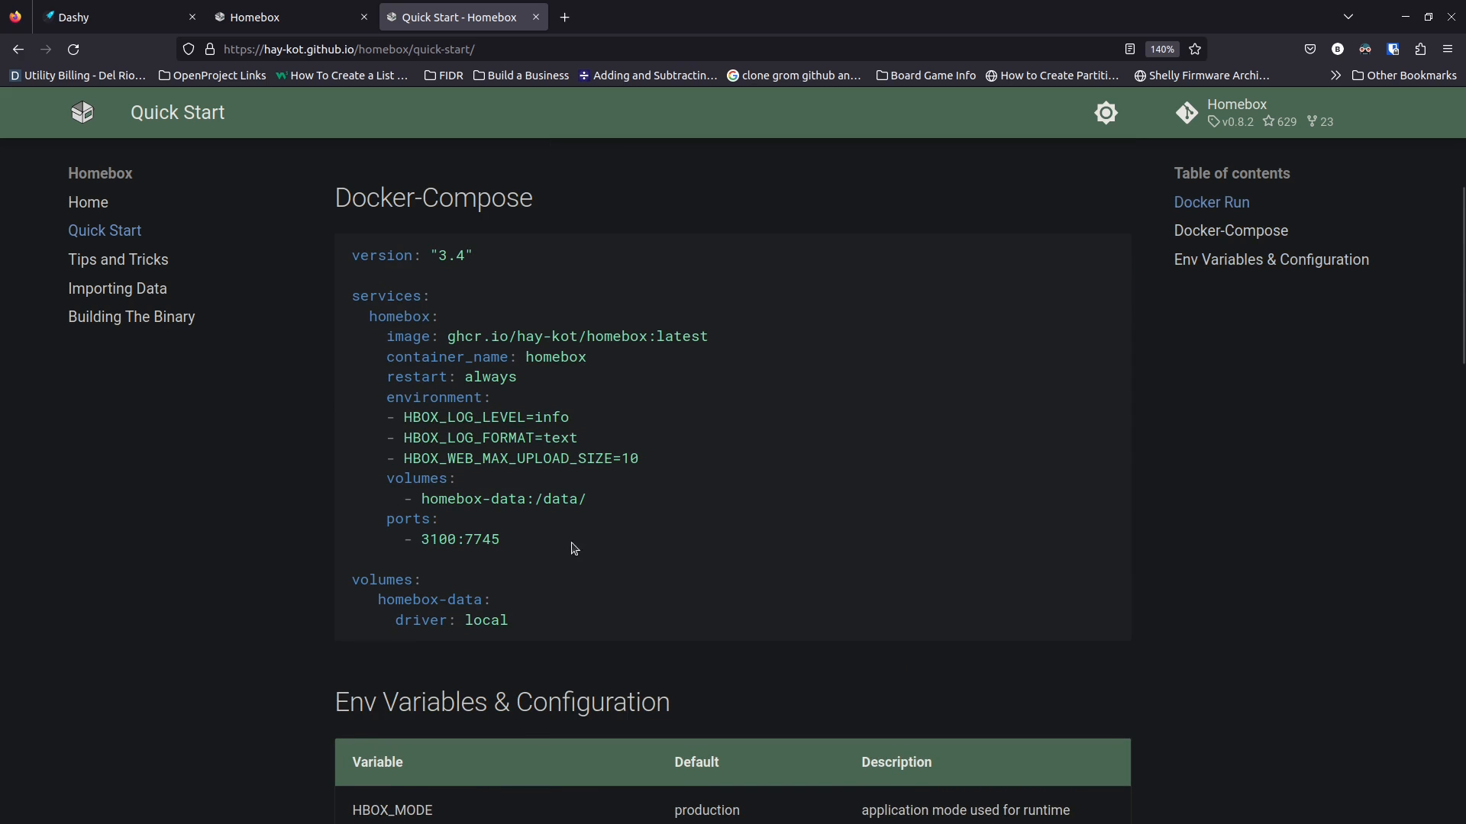
scroll(543, 729, down, 1)
scroll(544, 729, down, 2)
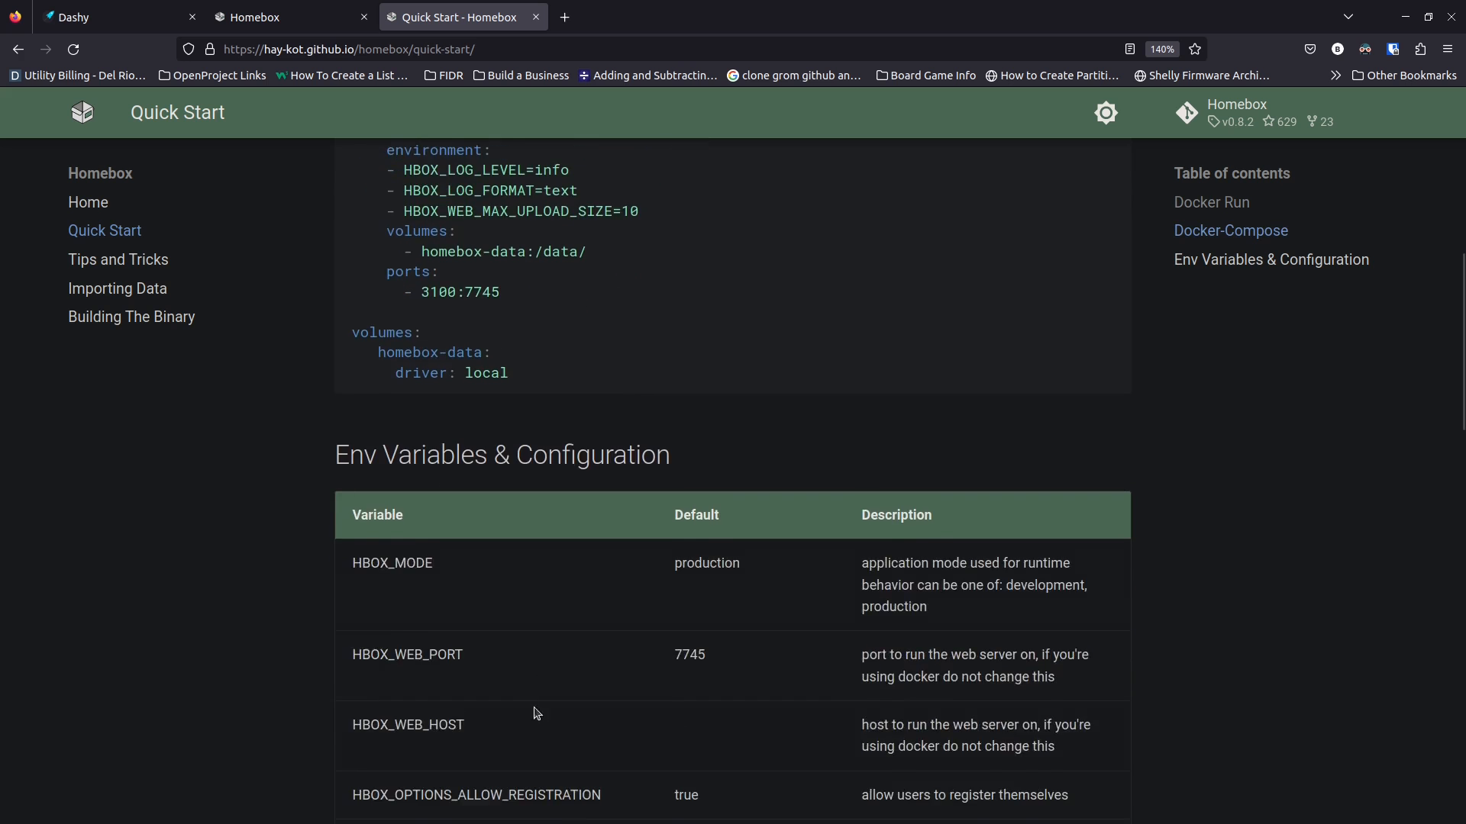
scroll(524, 687, up, 5)
scroll(524, 688, down, 2)
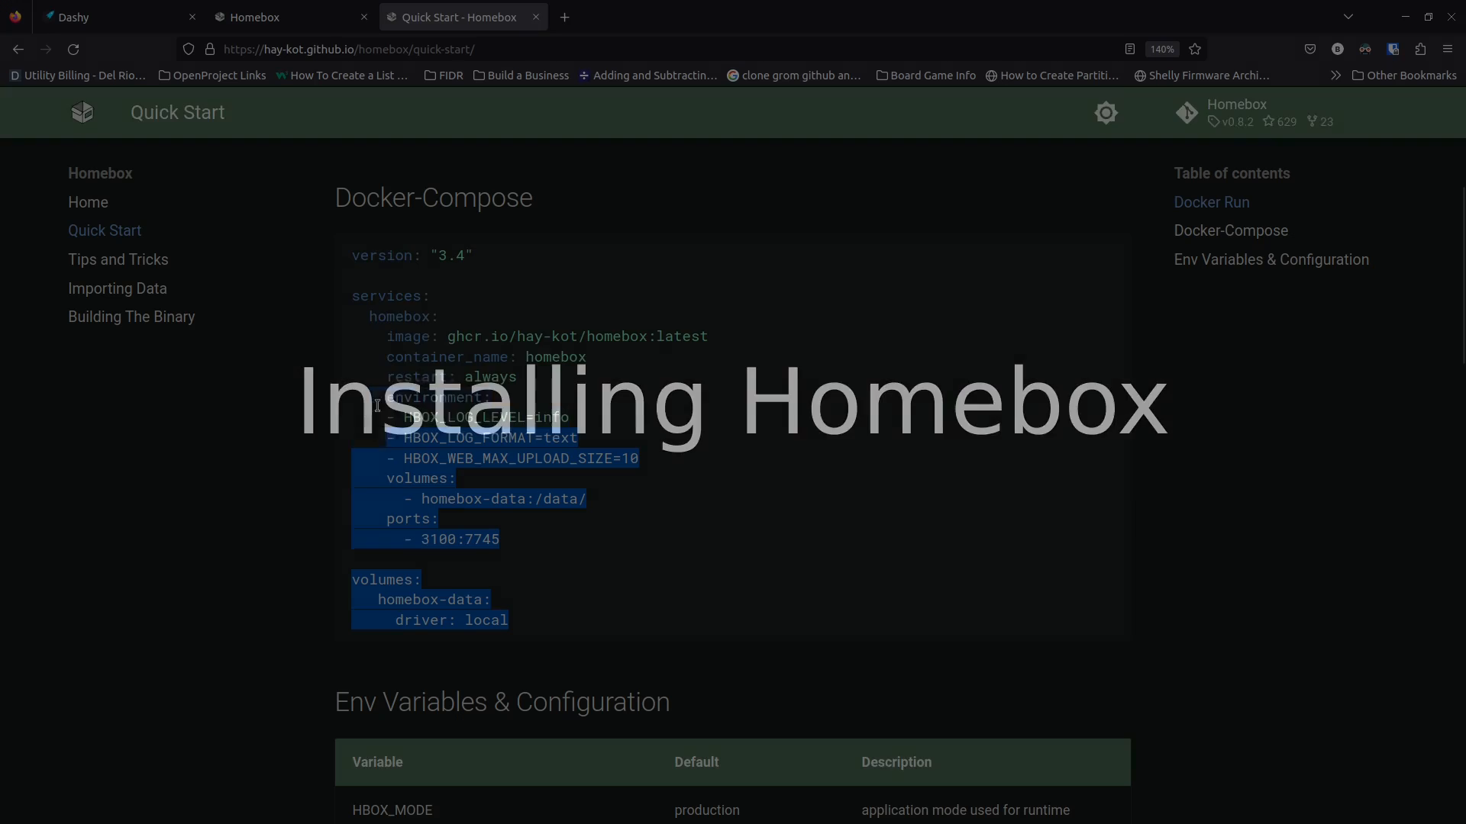
Copy the full Docker-Compose code block and switch to the Docker Server 2 terminal
drag(340, 321, 341, 265)
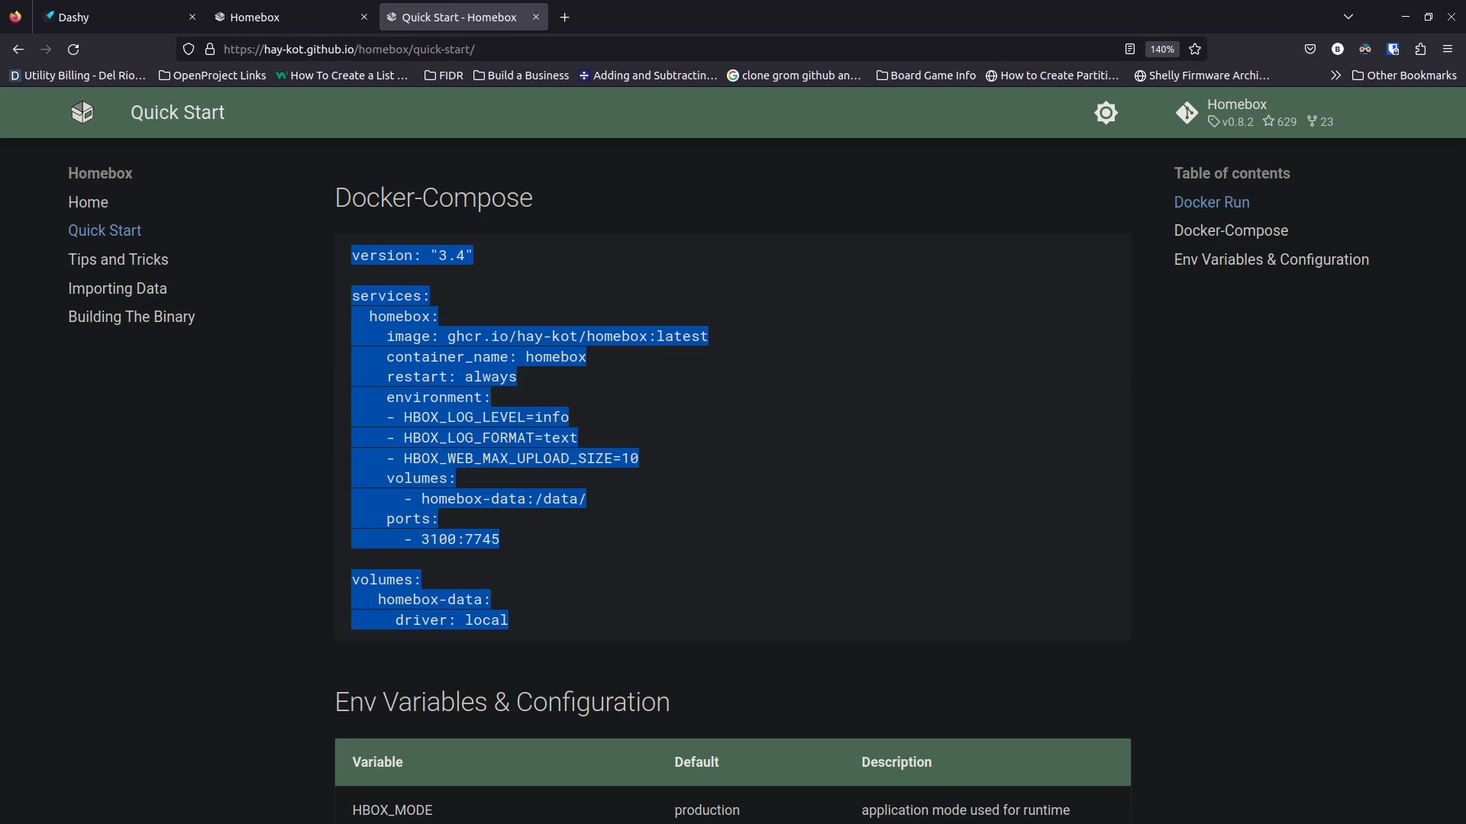
key(alt+Tab)
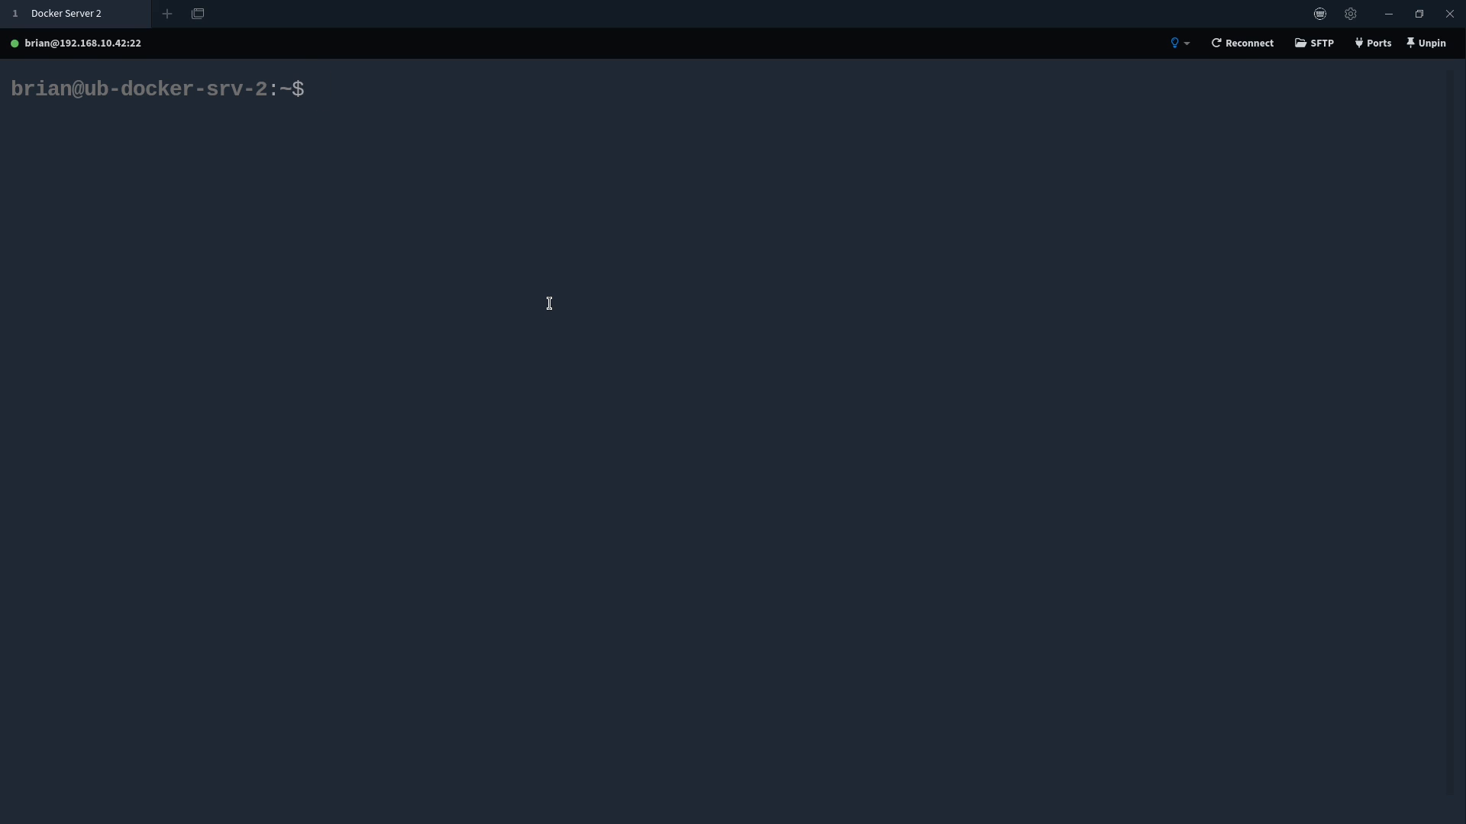
Create the nested docker/homebox folder with mkdir -p
text(mkdir -p)
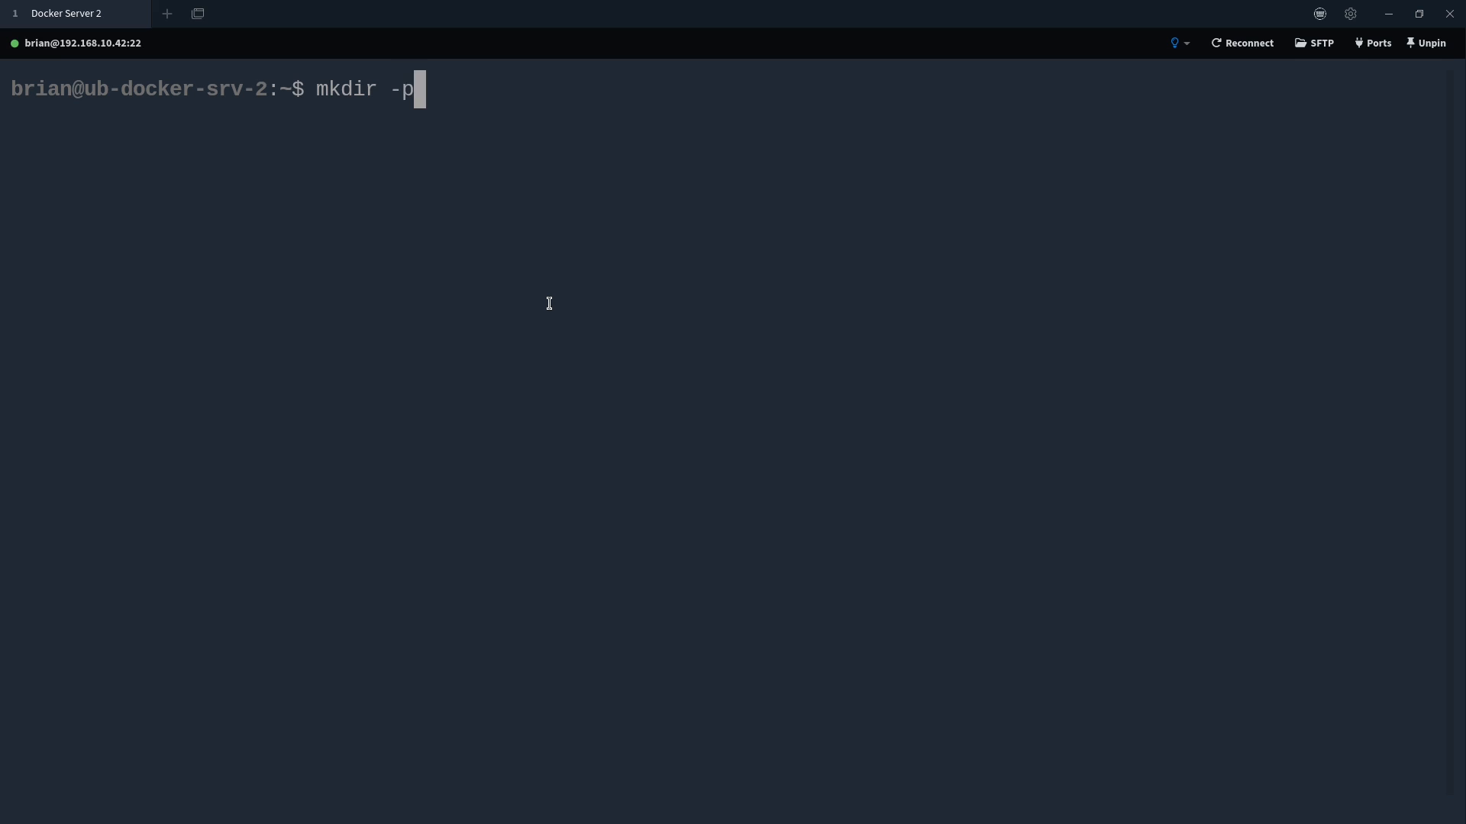
text( docker/)
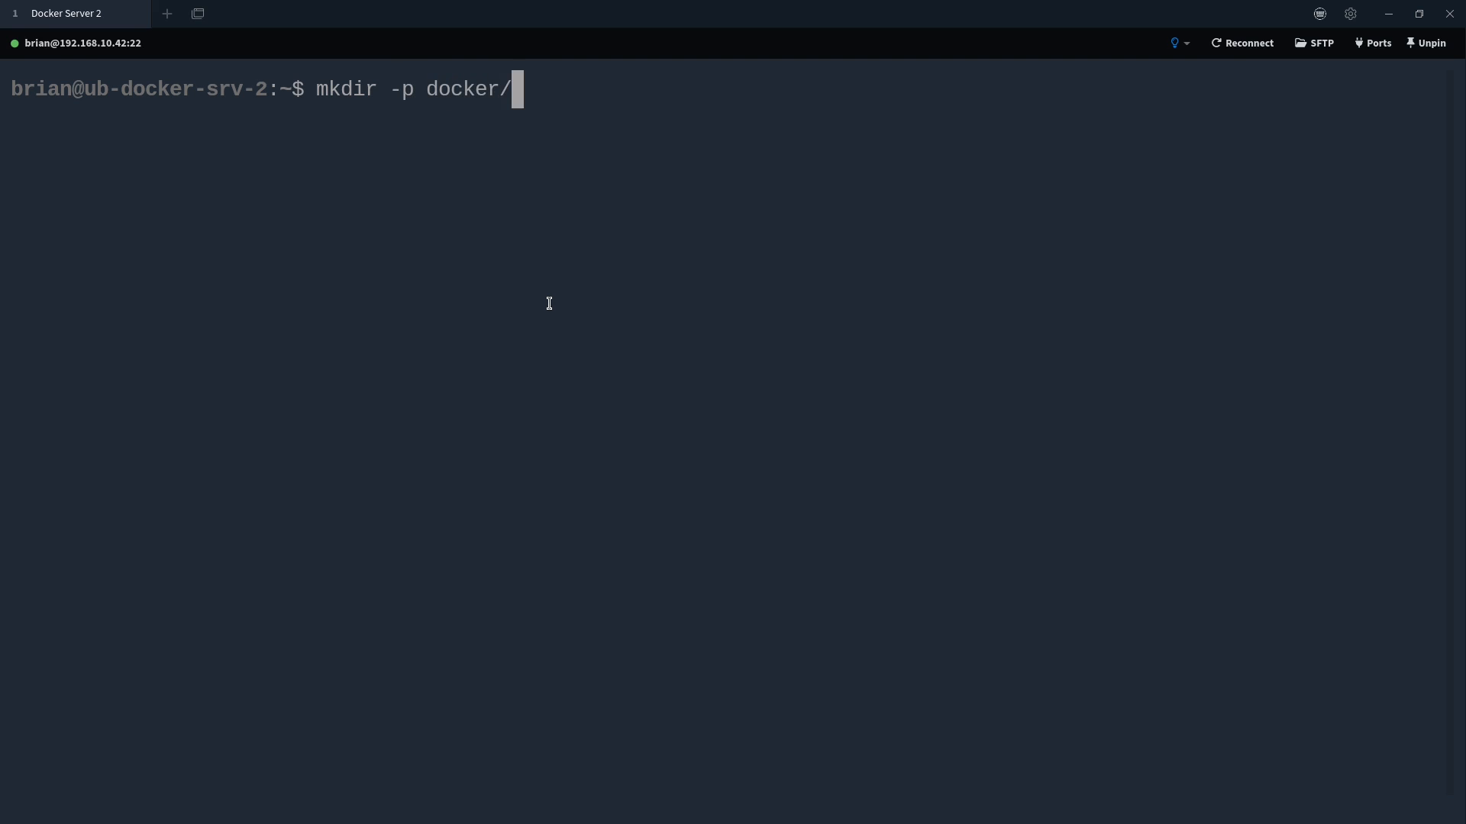
text(homebox)
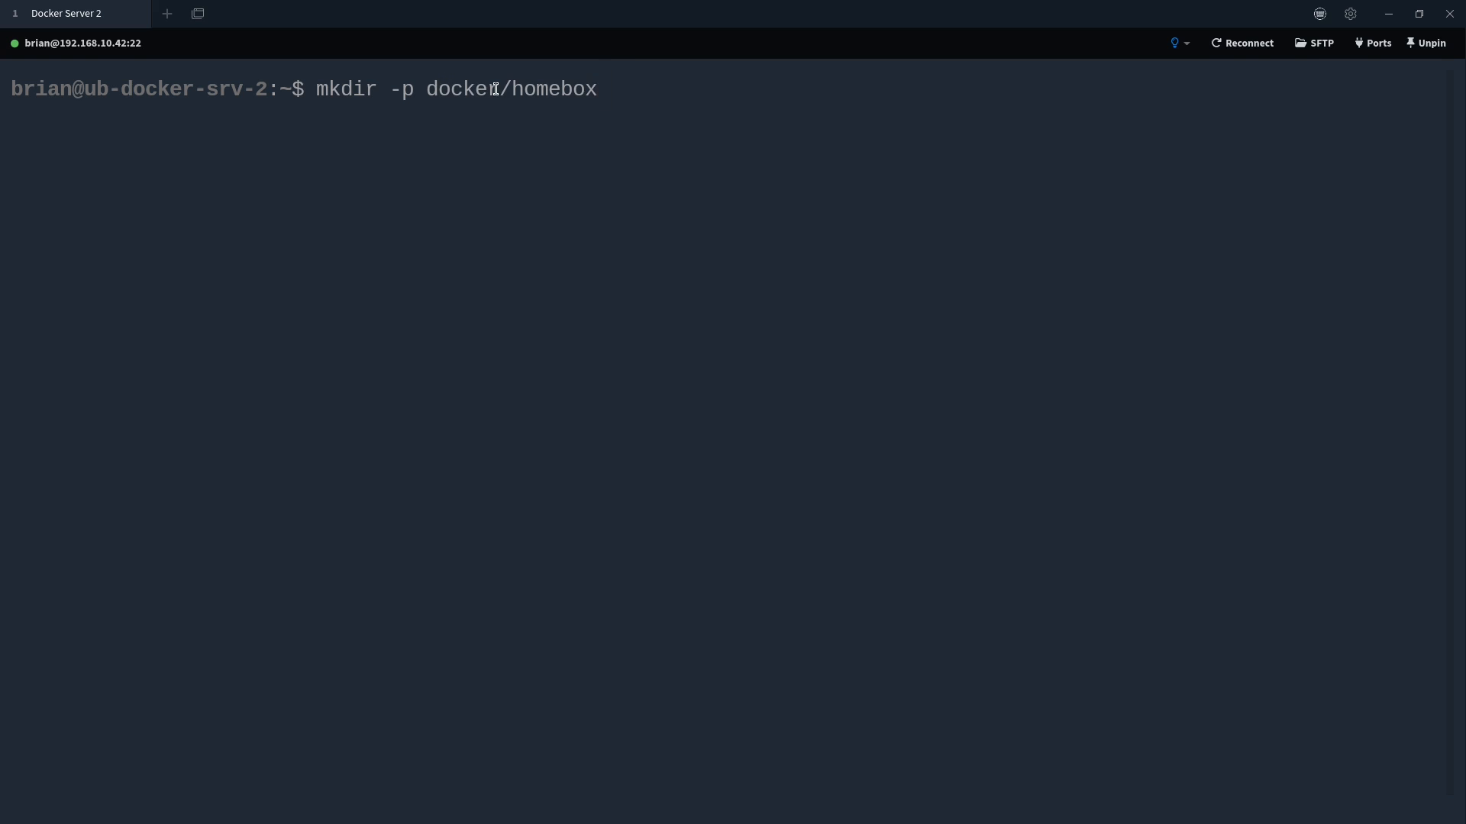
drag(494, 89, 425, 85)
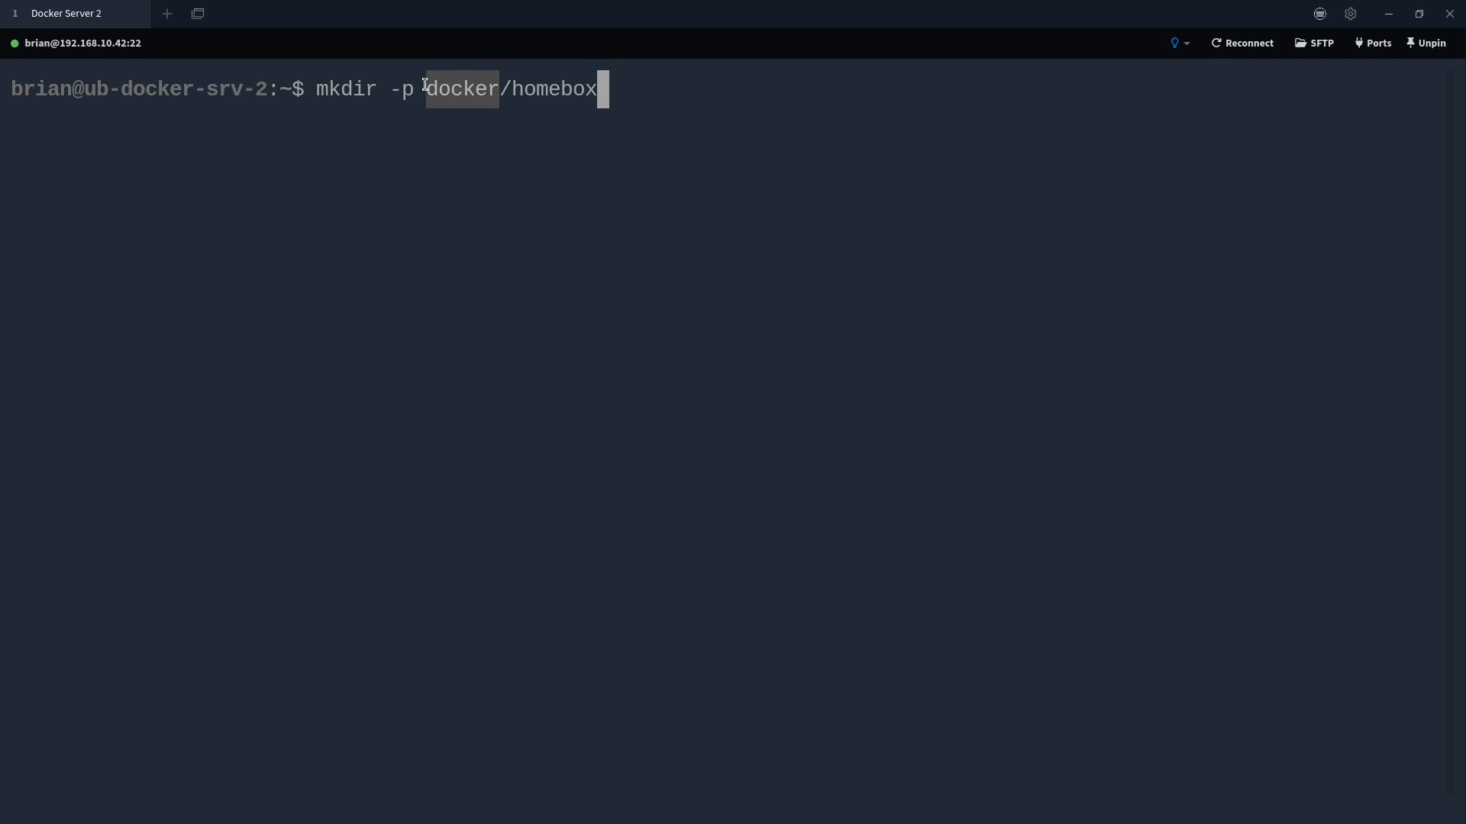
click(434, 103)
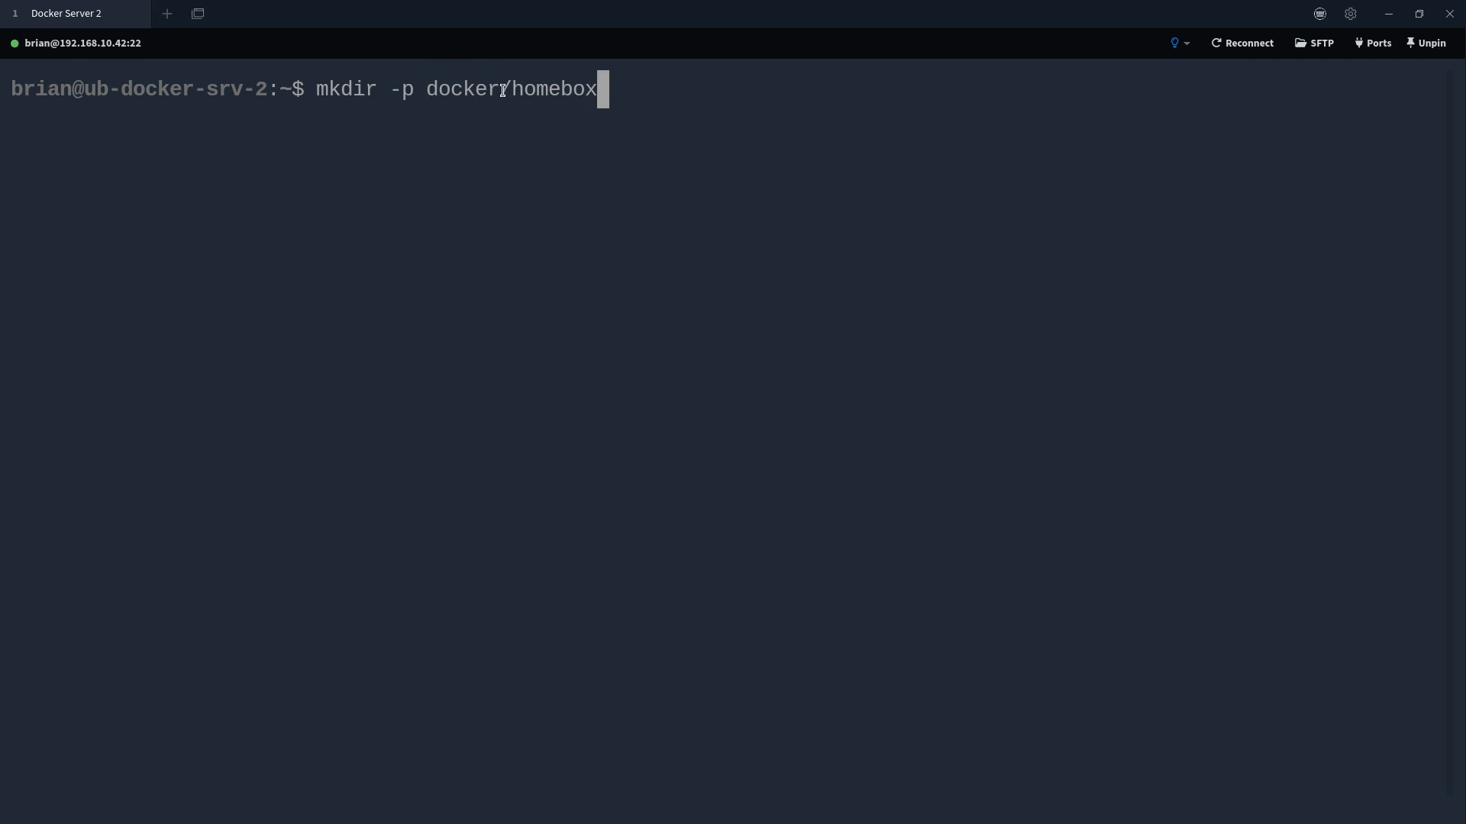
drag(503, 90, 420, 84)
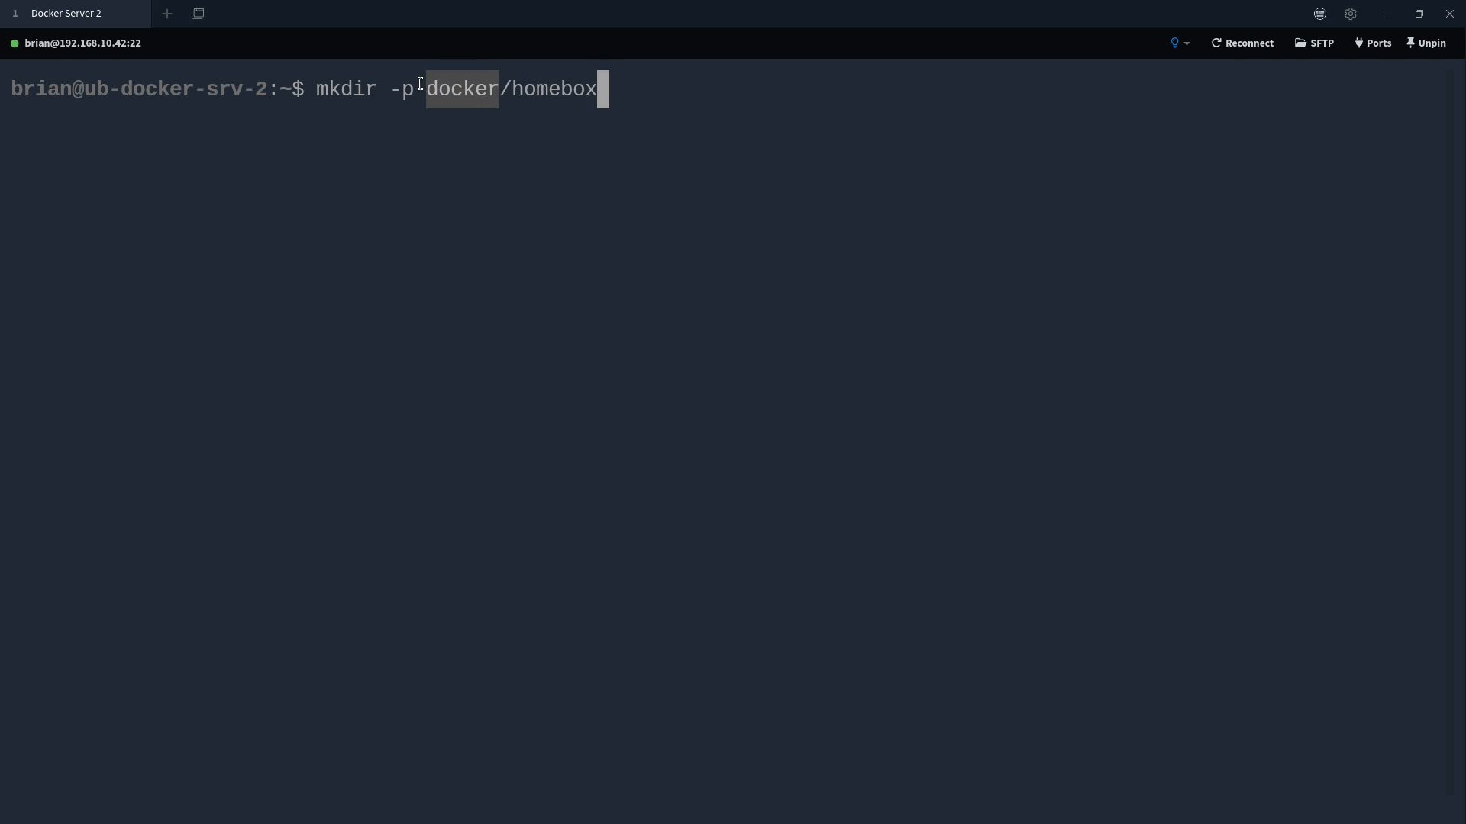
click(516, 90)
drag(523, 91, 600, 91)
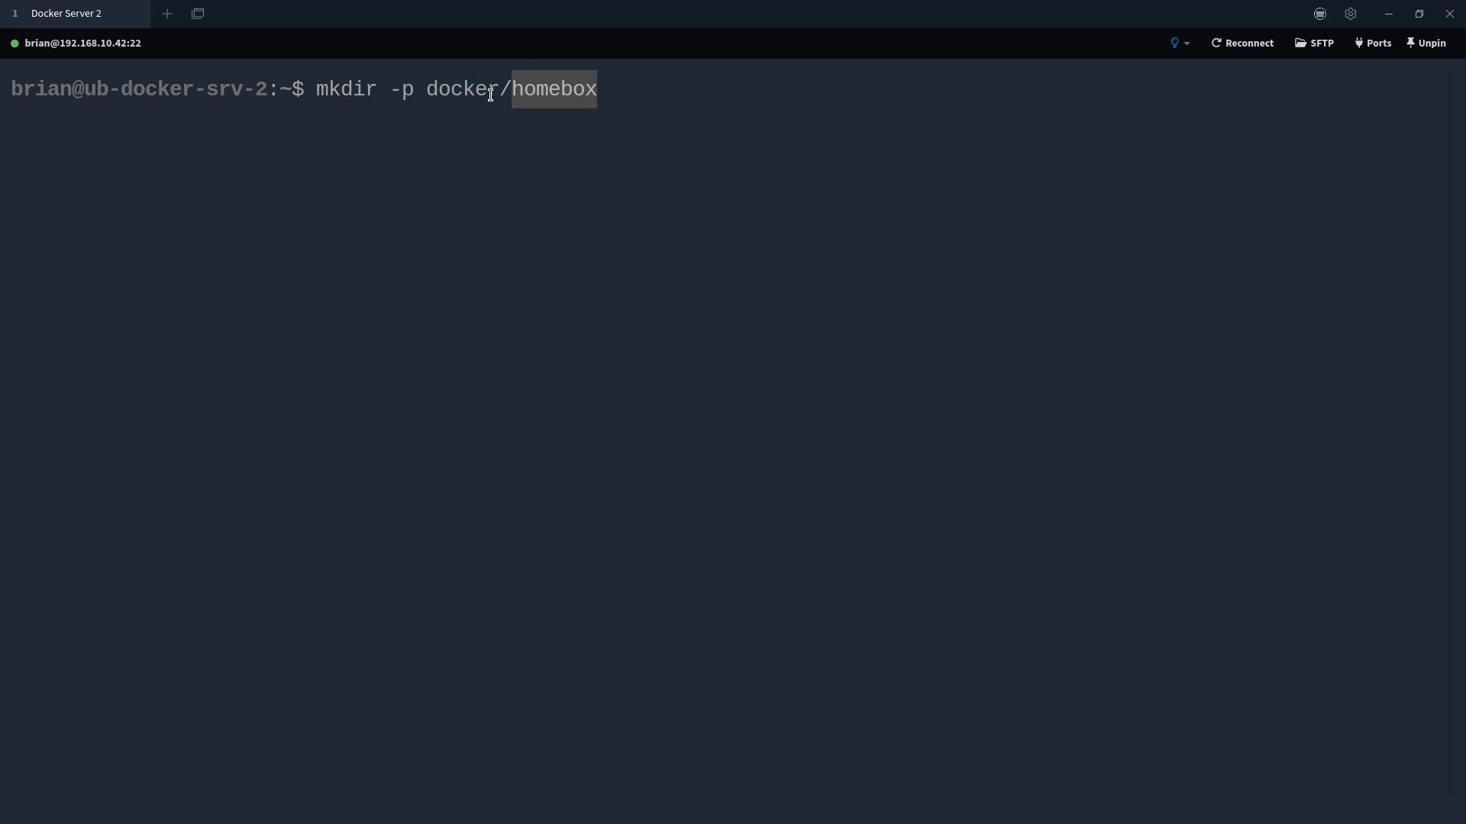
click(672, 88)
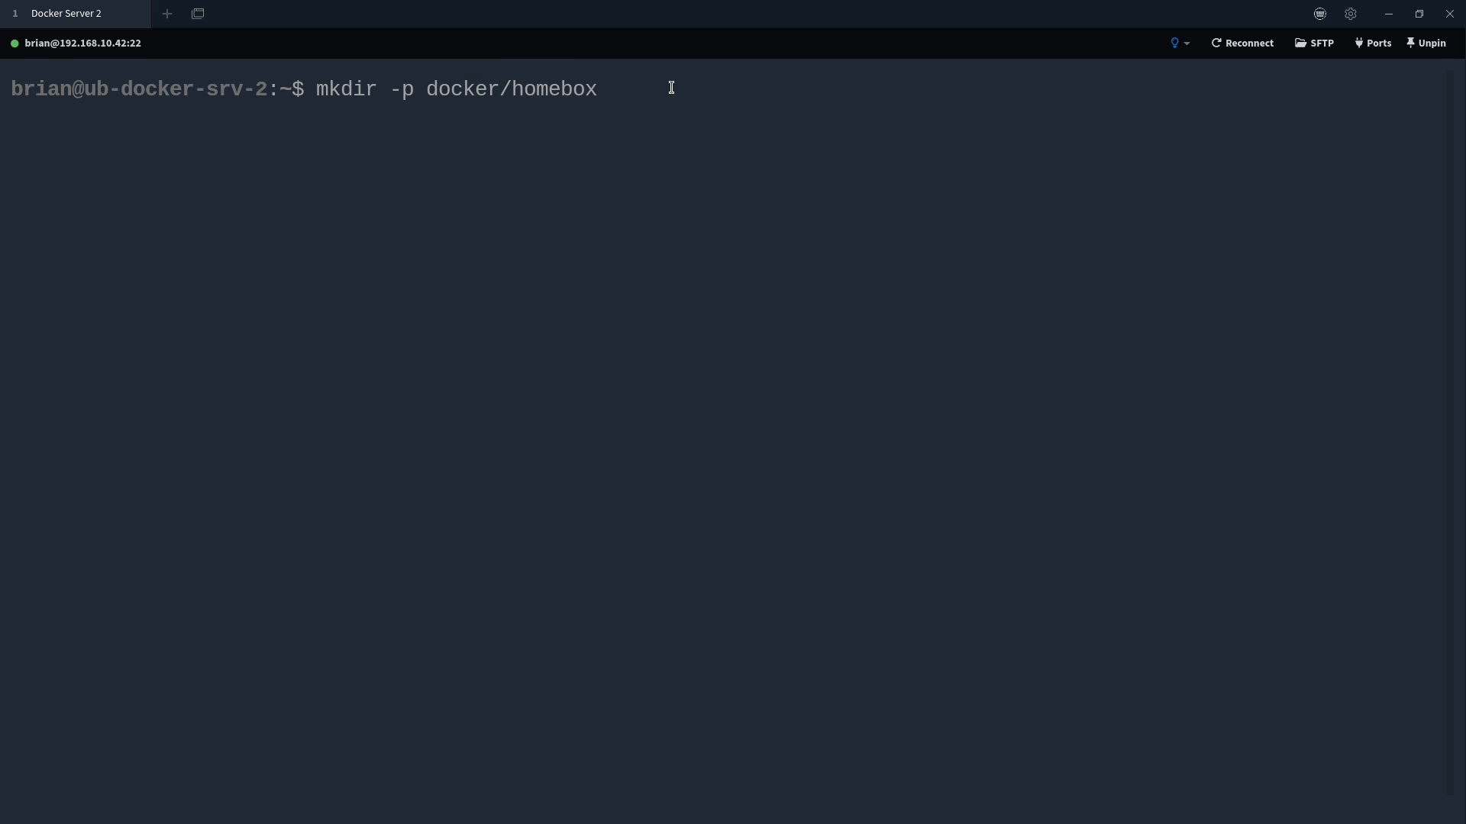
key(Return)
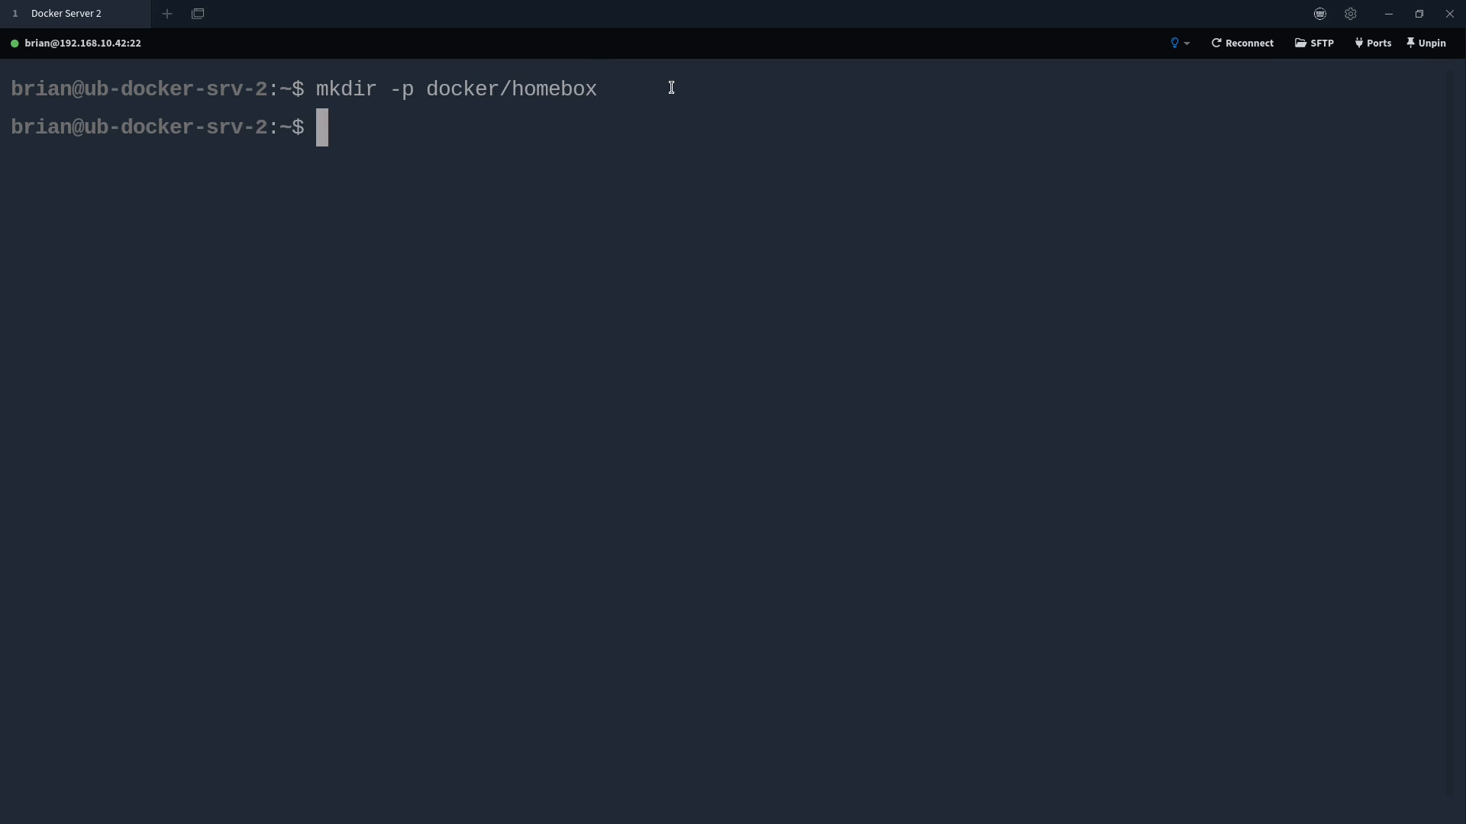
Move into docker/homebox, list it, and start a new docker-compose.yml in nano
text(cd docker/homebox/)
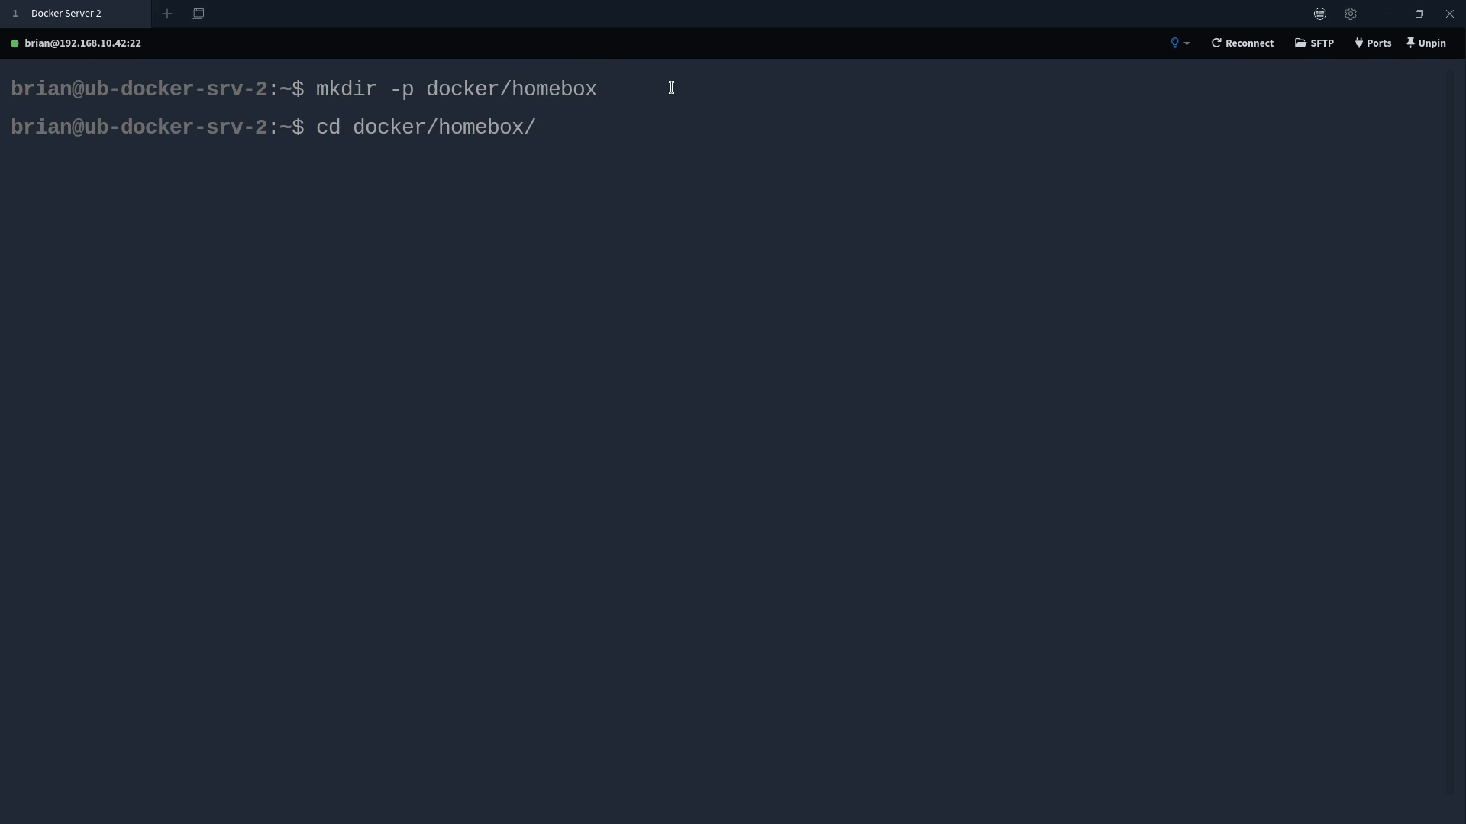
key(Return)
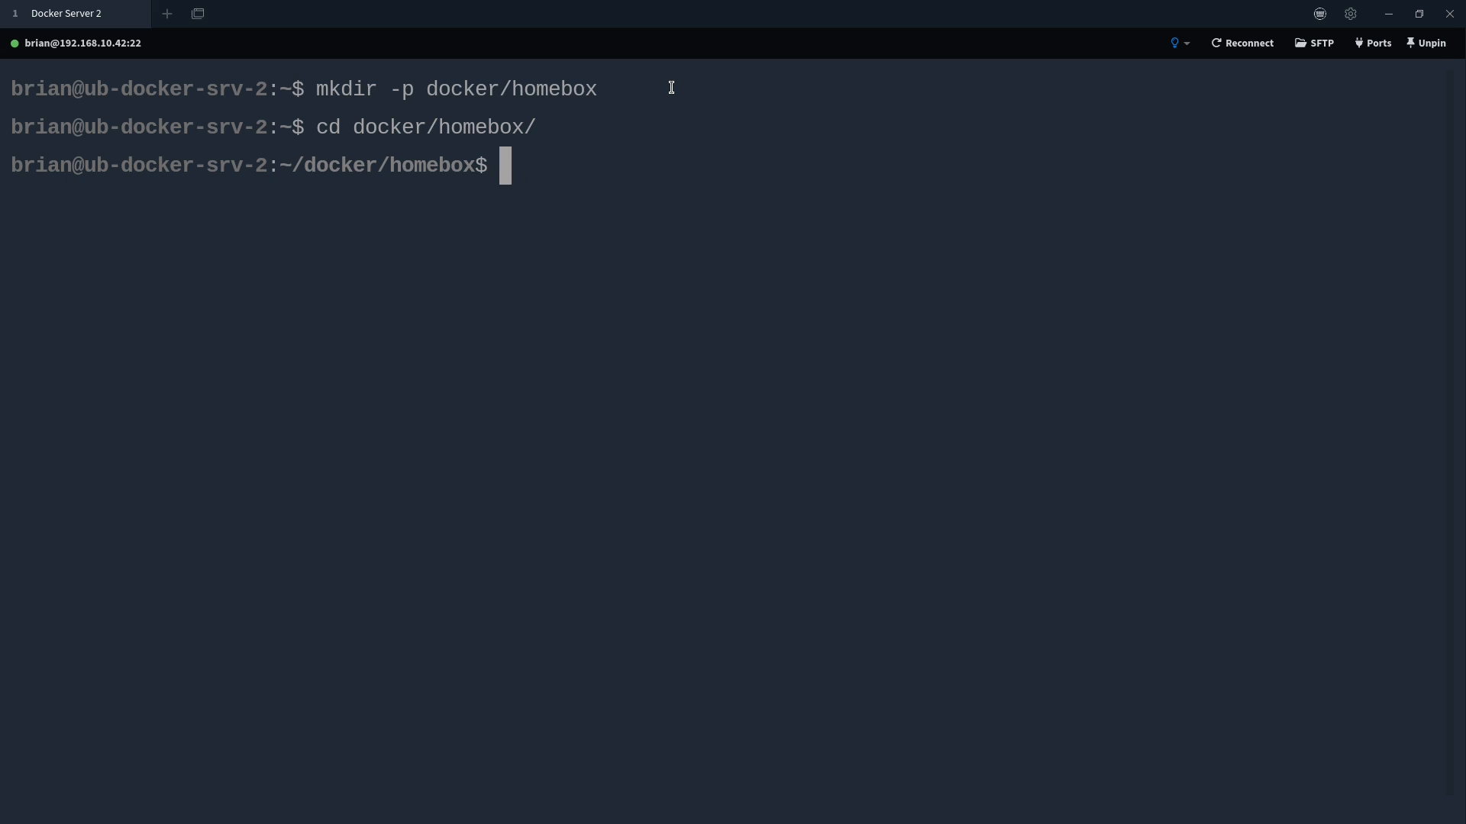
text(ls)
key(Return)
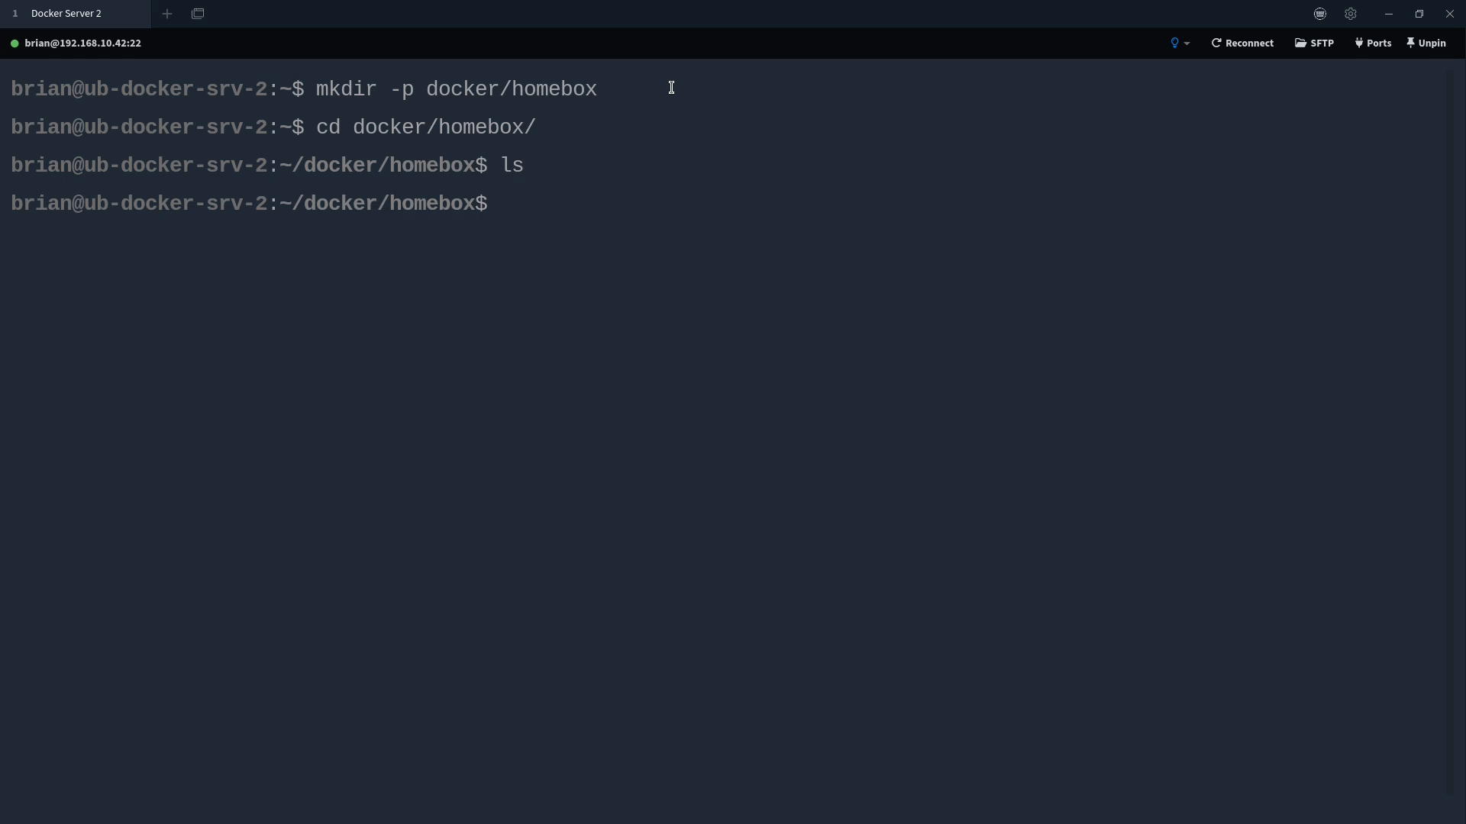
text(nano docker-c)
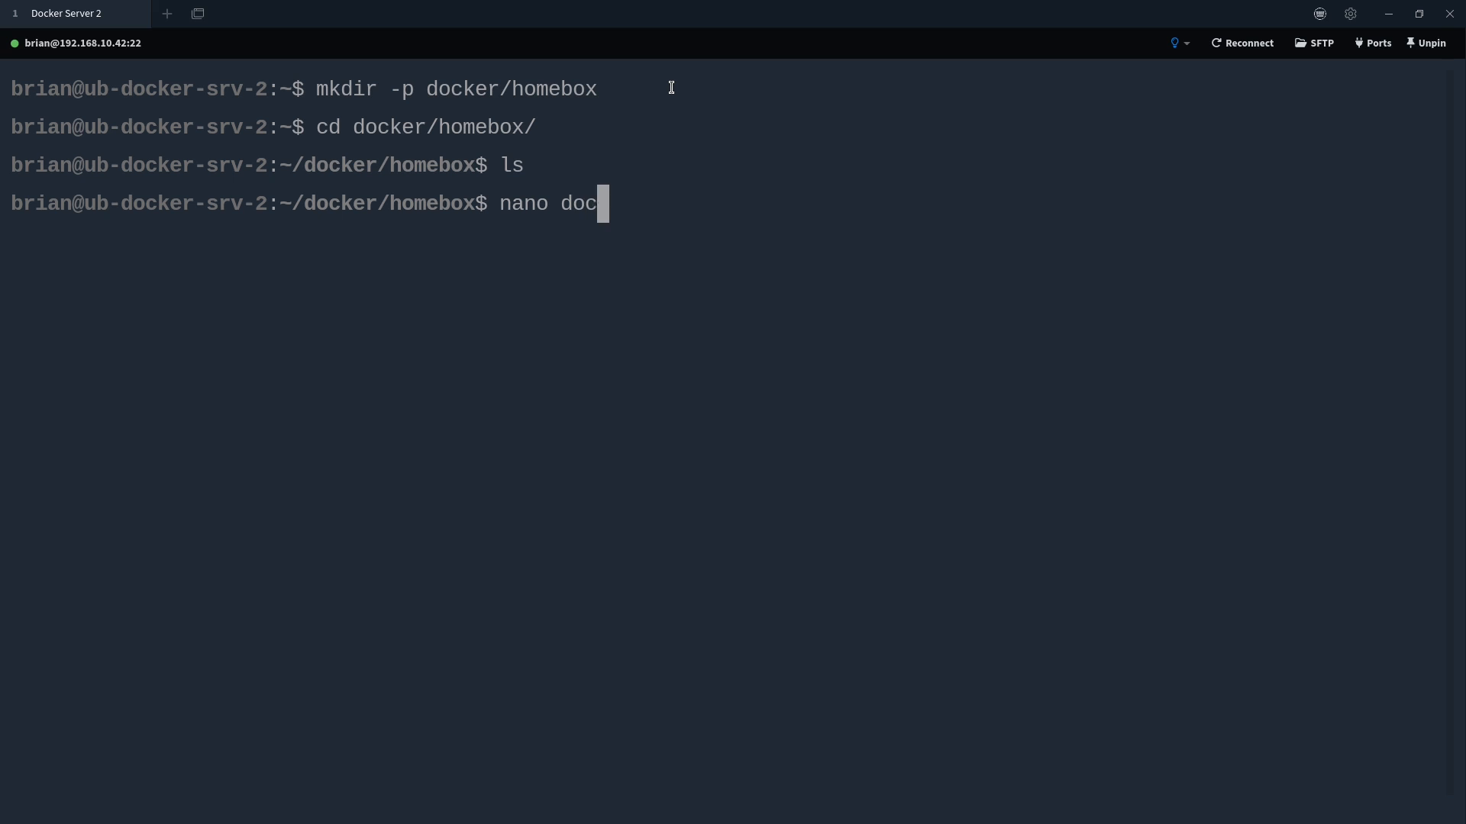
key(BackSpace)
key(BackSpace)
key(BackSpace)
key(BackSpace)
text(er-compose.yml)
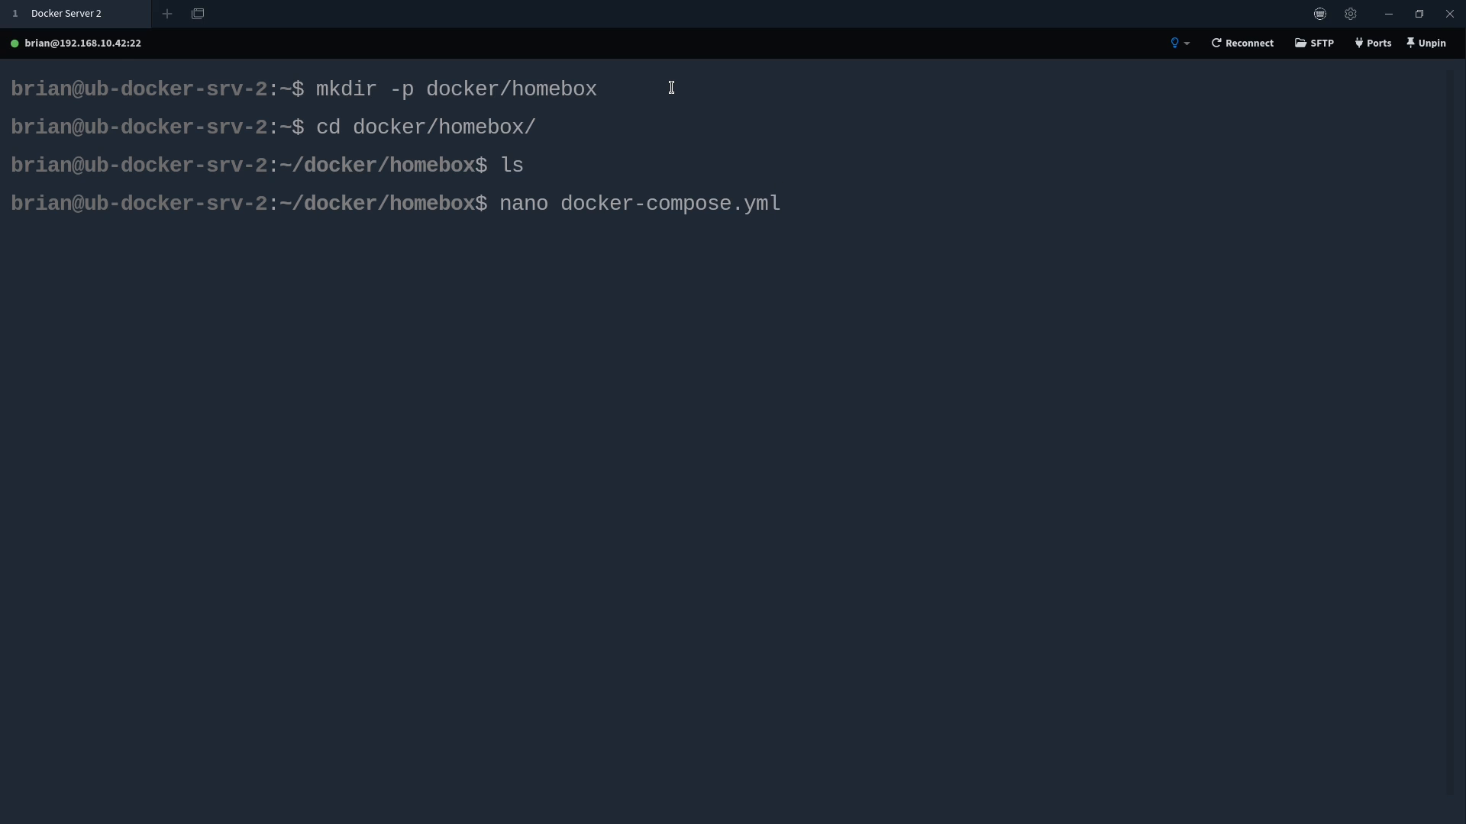
key(Return)
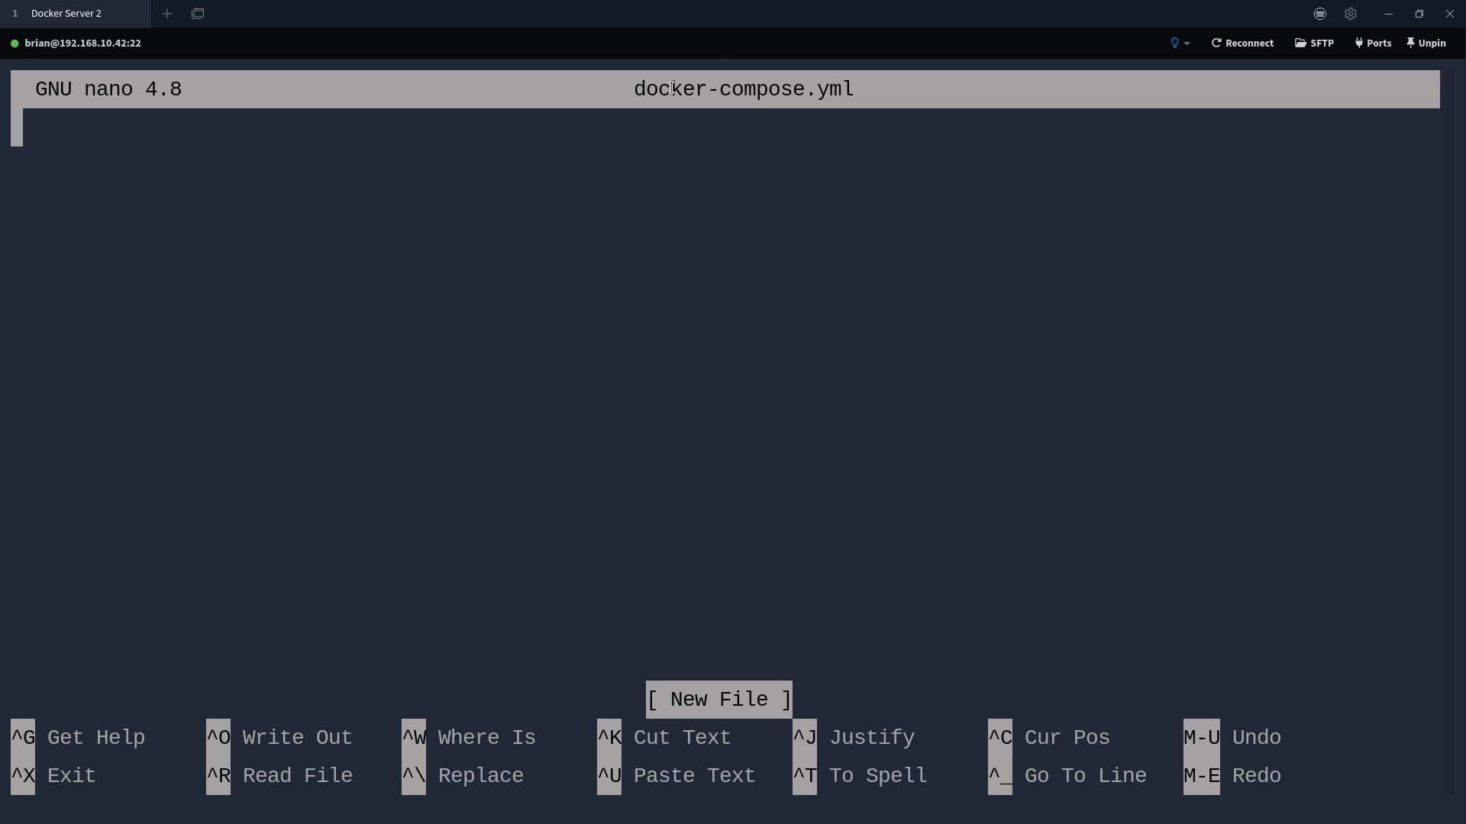
Paste the copied Homebox compose configuration into docker-compose.yml
right_click(196, 155)
click(233, 188)
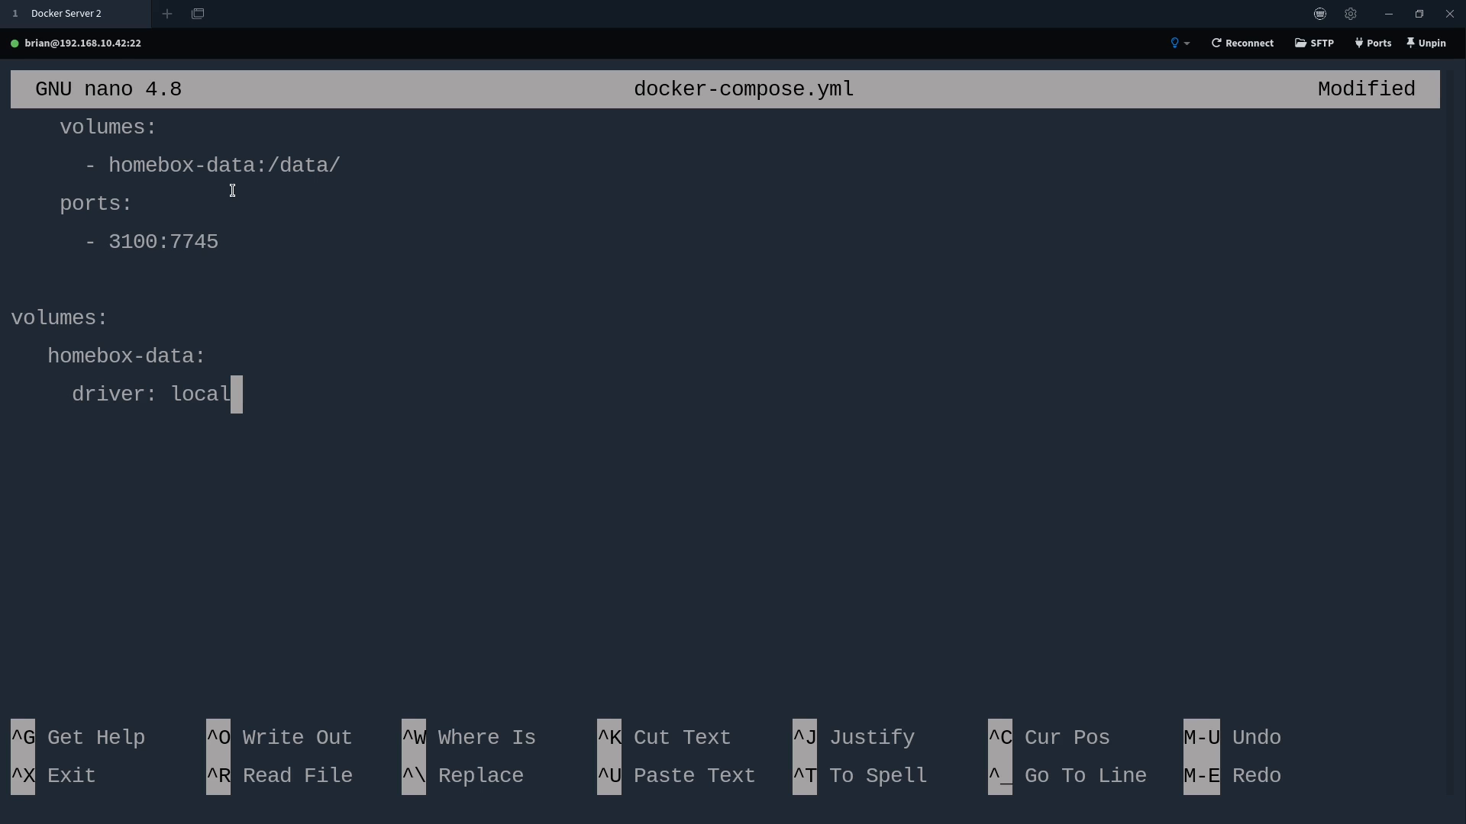
key(ctrl+shift)
key(Up)
key(Up)
key(Up)
key(Up)
key(Up)
key(Up)
key(Up)
key(Up)
key(Up)
key(Up)
key(Up)
key(Up)
key(Up)
key(Up)
key(Up)
key(Up)
key(Up)
key(Up)
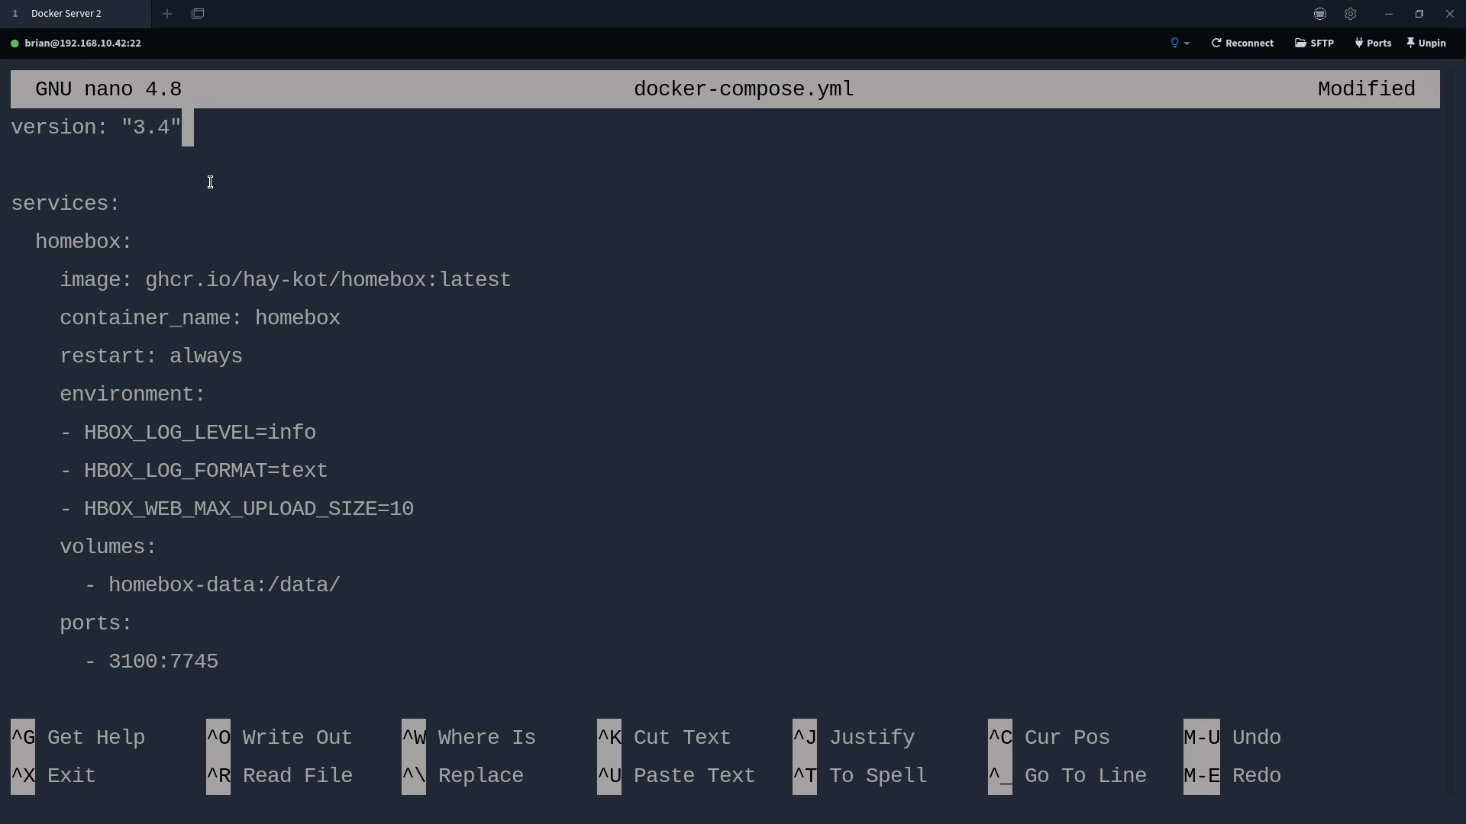
key(Down)
key(Down)
key(Down)
key(Left)
key(Left)
key(Left)
key(Left)
key(Left)
key(Left)
key(Left)
key(Left)
key(Down)
key(Right)
key(Right)
key(Right)
key(Right)
key(Right)
key(Right)
key(Right)
key(Right)
key(Right)
key(Right)
key(Right)
key(Right)
key(Right)
key(Left)
key(Left)
key(Left)
key(Left)
key(Right)
key(Right)
key(Right)
key(Right)
key(Right)
key(Right)
key(Right)
key(Right)
key(Right)
key(Right)
key(Right)
key(Right)
key(Right)
key(Right)
key(Right)
key(Right)
key(Right)
key(Right)
key(Right)
key(Right)
key(Right)
key(Right)
key(Right)
key(Right)
key(Right)
key(Right)
key(Right)
key(Right)
key(Right)
key(Down)
key(Down)
Change the restart policy from always to unless-stopped
key(BackSpace)
key(BackSpace)
key(BackSpace)
key(BackSpace)
key(BackSpace)
key(BackSpace)
text(u)
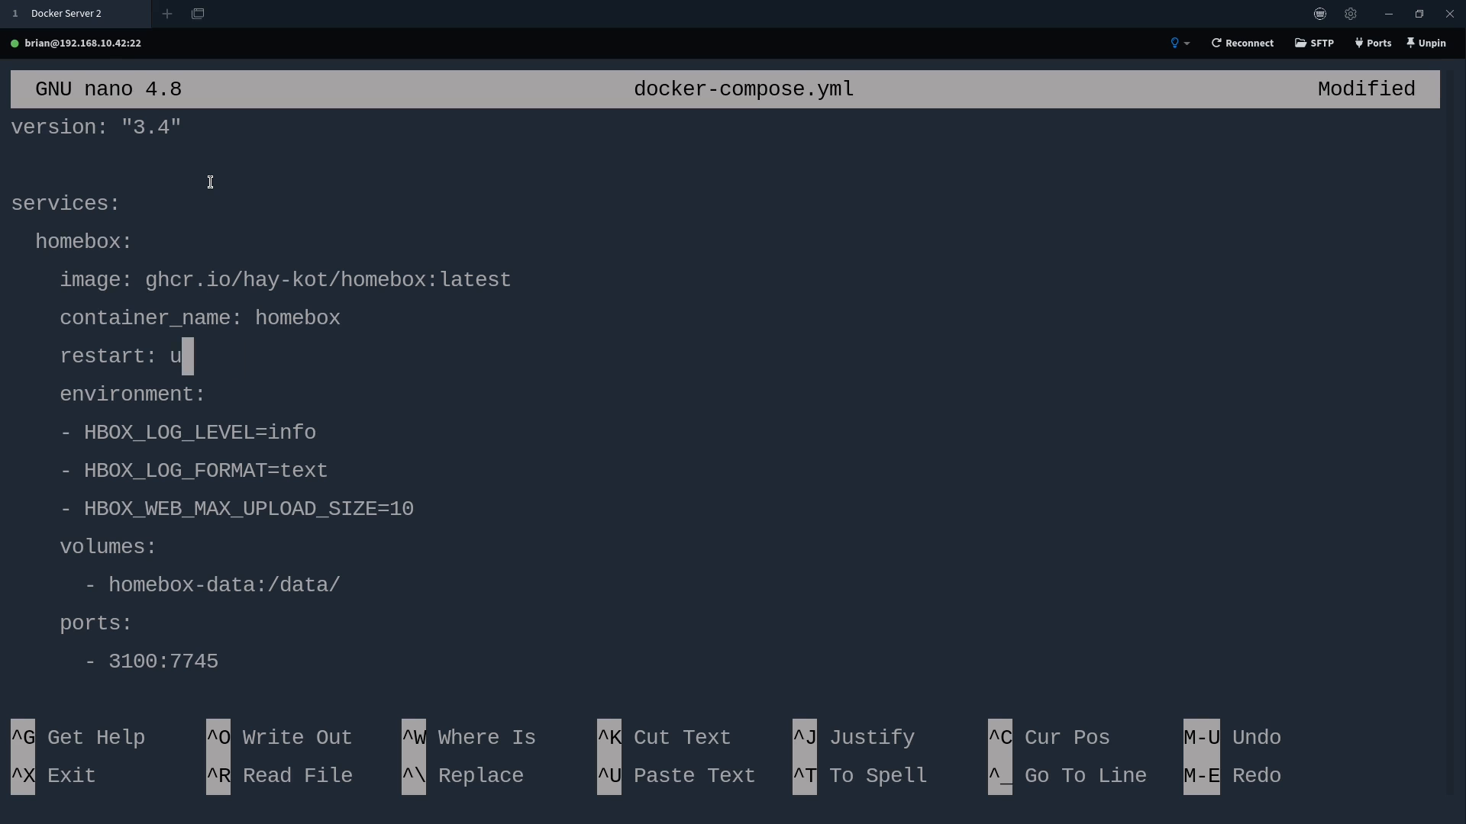
text(nless-stoped)
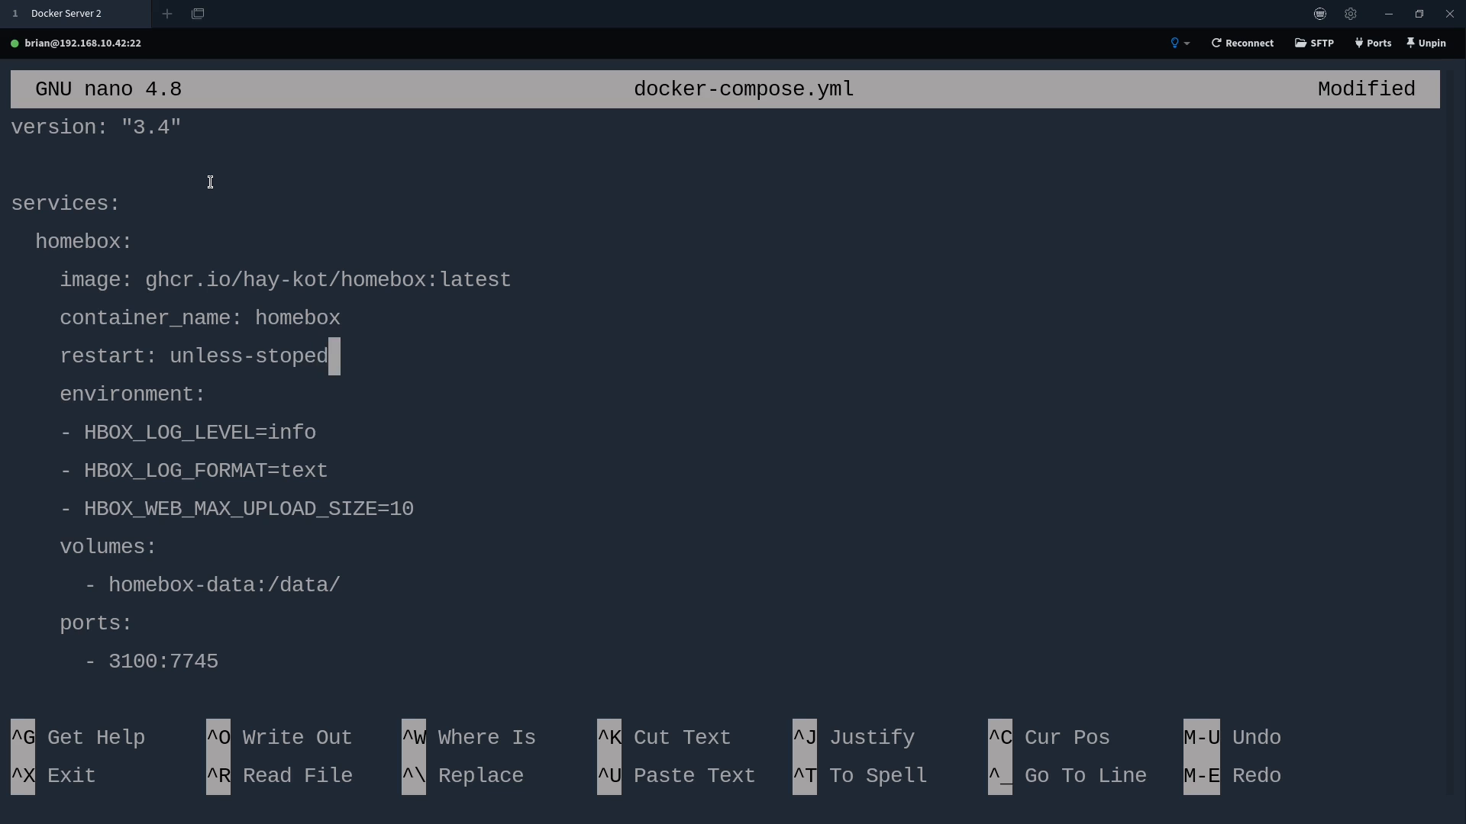
key(BackSpace)
key(BackSpace)
text(ped)
Review the log level, log format and upload size environment values
key(Down)
key(Down)
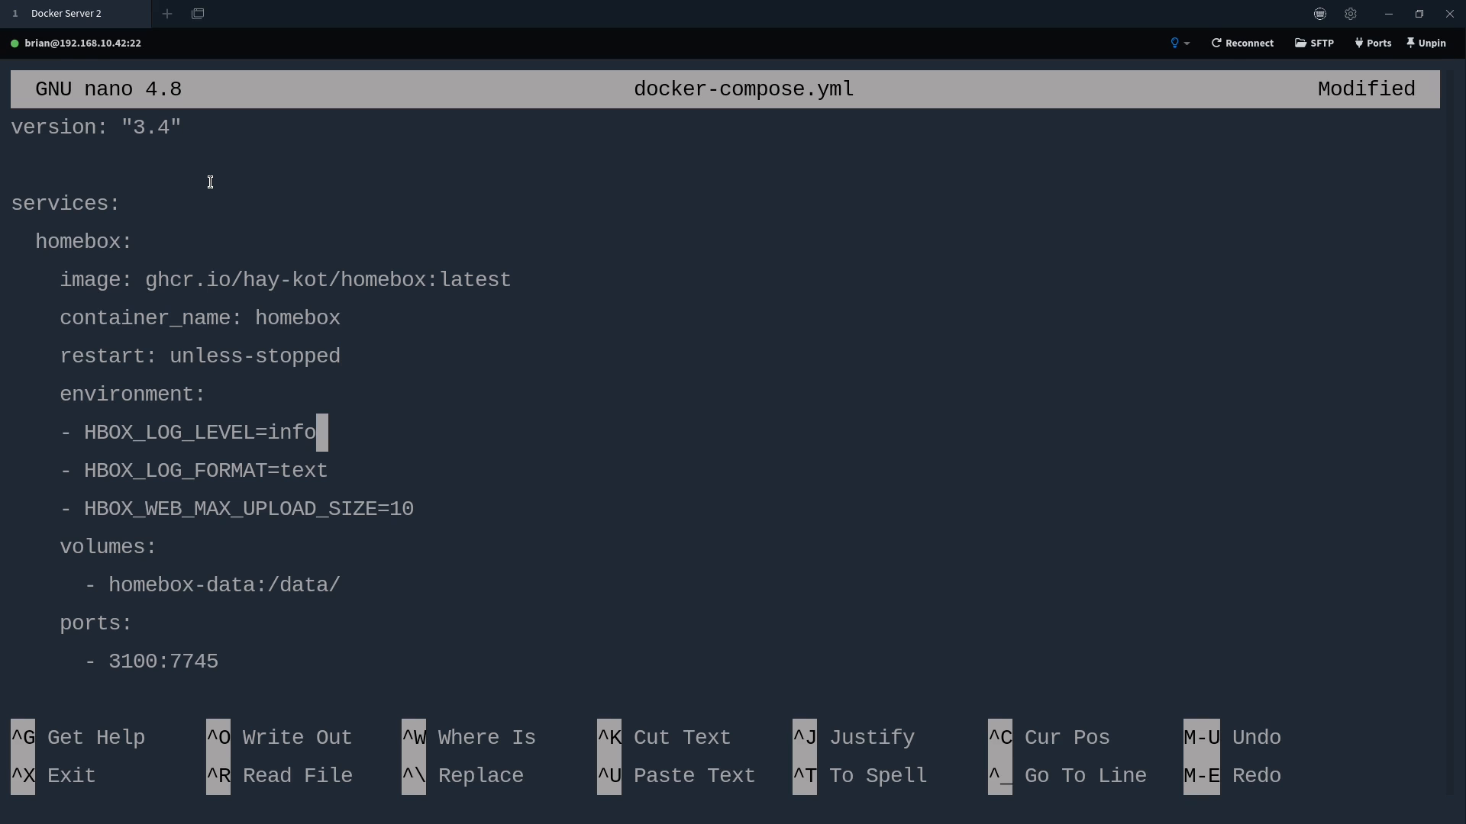
key(Left)
key(Left)
key(Left)
key(Left)
key(Right)
key(Right)
key(Right)
key(Right)
key(Down)
key(Right)
key(Left)
key(Left)
key(Left)
key(Left)
key(Down)
key(Right)
key(Right)
key(Right)
key(Right)
key(Right)
key(Right)
key(Right)
key(Right)
key(Right)
key(Right)
key(Right)
key(Right)
key(Left)
key(Down)
key(Down)
key(Left)
key(Left)
key(Left)
key(Left)
key(Left)
key(Left)
key(Left)
key(Right)
key(Right)
key(Right)
key(Left)
key(Left)
key(Left)
key(Left)
key(Left)
key(Left)
key(Left)
key(Left)
key(Left)
key(Left)
key(Left)
key(Left)
key(Left)
key(Left)
Prefix the data volume with ./ so it maps to ./homebox-data
text(./)
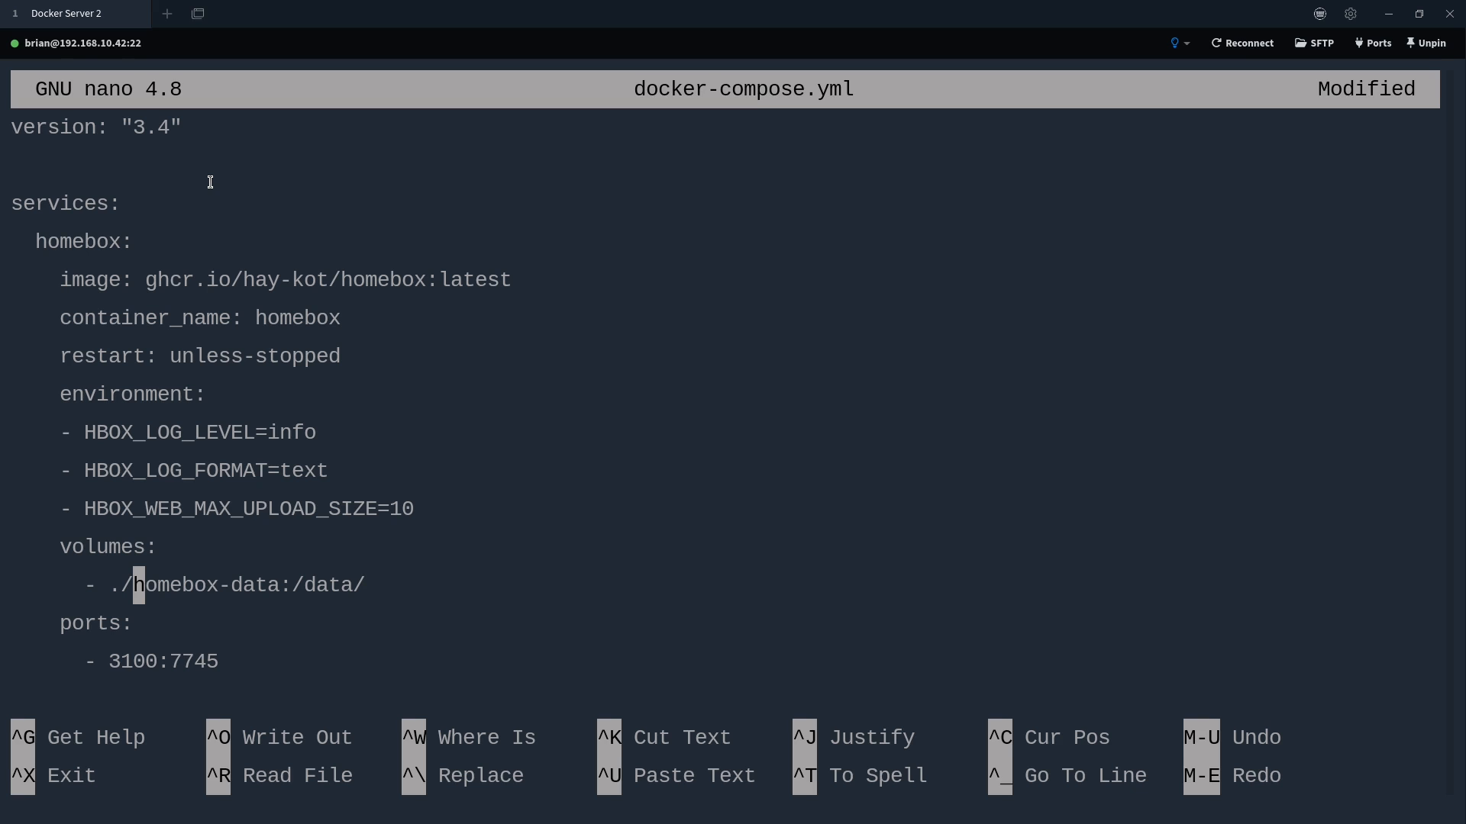
key(Right)
key(Right)
key(Right)
key(Right)
key(Right)
key(Right)
key(Right)
key(Right)
key(Right)
key(Right)
key(Right)
key(Right)
key(Right)
key(Right)
key(Right)
key(Right)
key(Right)
key(Right)
key(Left)
key(Left)
key(Left)
key(Left)
key(Left)
key(Left)
key(Left)
key(Left)
key(Left)
key(Left)
key(Left)
key(Left)
key(Left)
key(Left)
key(Left)
key(Left)
key(Left)
Check the 3100:7745 port mapping, especially the host port
key(Left)
key(Left)
key(Left)
key(Left)
key(Right)
key(Right)
key(Left)
key(Right)
key(Down)
key(Down)
key(Left)
key(Right)
key(Right)
key(Right)
key(Right)
key(Right)
key(Right)
key(Right)
key(Right)
key(Left)
key(Left)
key(Left)
key(Left)
key(Left)
key(Left)
key(Left)
key(Right)
key(Right)
key(Right)
key(Left)
key(Left)
key(Left)
key(Left)
key(Right)
key(Right)
key(Right)
key(Right)
key(Left)
key(Left)
key(Left)
key(Left)
key(Right)
key(Right)
key(Right)
key(Right)
key(Right)
key(Right)
key(Right)
key(Right)
key(Left)
key(Left)
key(Left)
key(Right)
key(Right)
key(Right)
key(Up)
key(Up)
key(Up)
key(Right)
key(Right)
key(Right)
key(Right)
key(Right)
key(Right)
key(Right)
key(Right)
key(Right)
key(Right)
key(Right)
key(Right)
key(Right)
key(Right)
key(Right)
key(Right)
key(Right)
key(Down)
key(Down)
key(Down)
key(Down)
key(Left)
key(Left)
key(Left)
key(Left)
key(Right)
key(Right)
key(Right)
key(Right)
key(Left)
key(Left)
key(Left)
key(Left)
key(Left)
key(Right)
key(Right)
key(Right)
key(Right)
key(Right)
Add a volumes section declaring homebox-data with driver: local
key(Return)
key(Return)
text(volumes:)
key(Return)
text(homebox-data:)
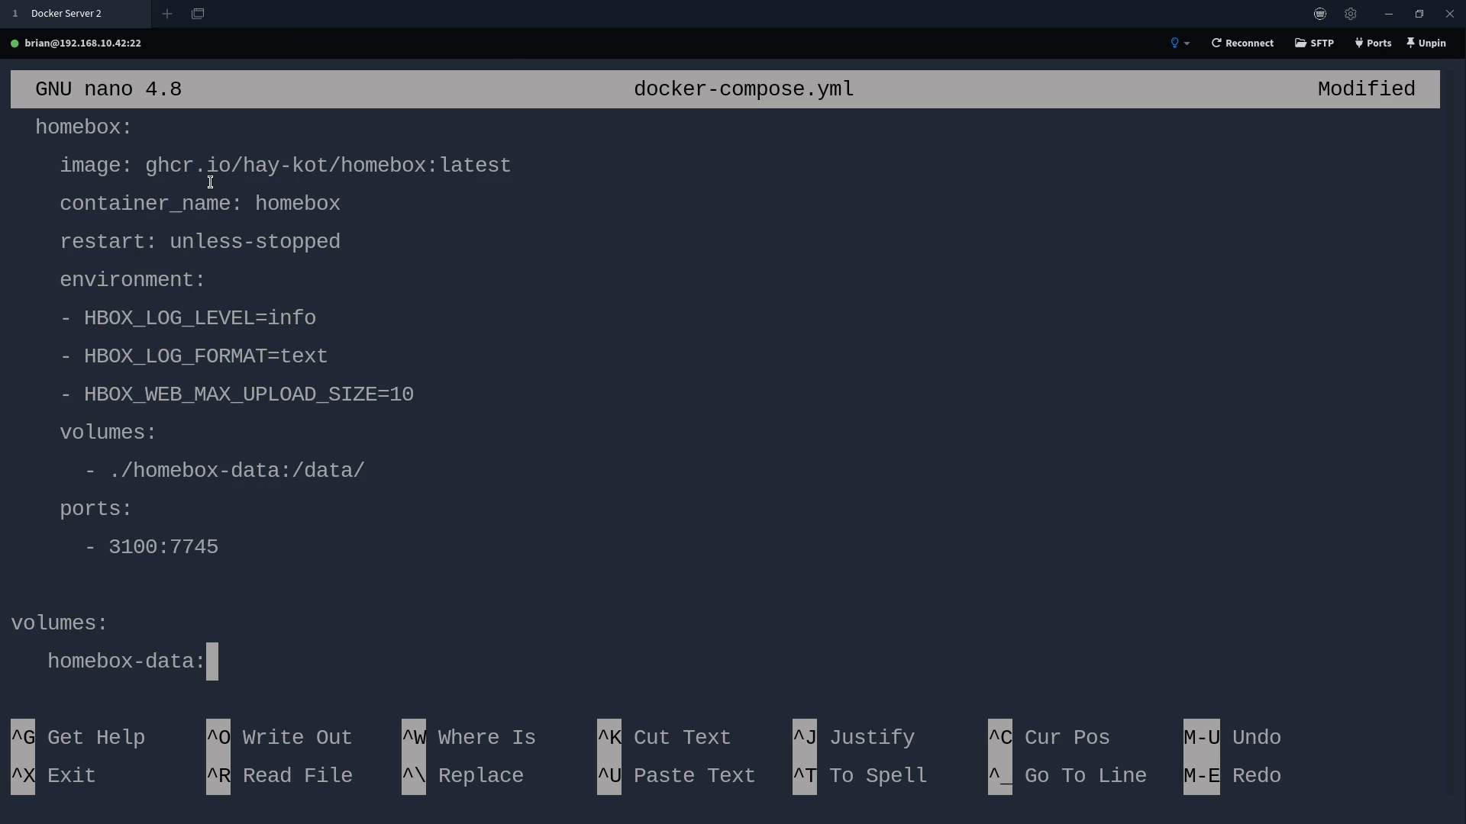
key(Return)
text(driver: local)
key(Return)
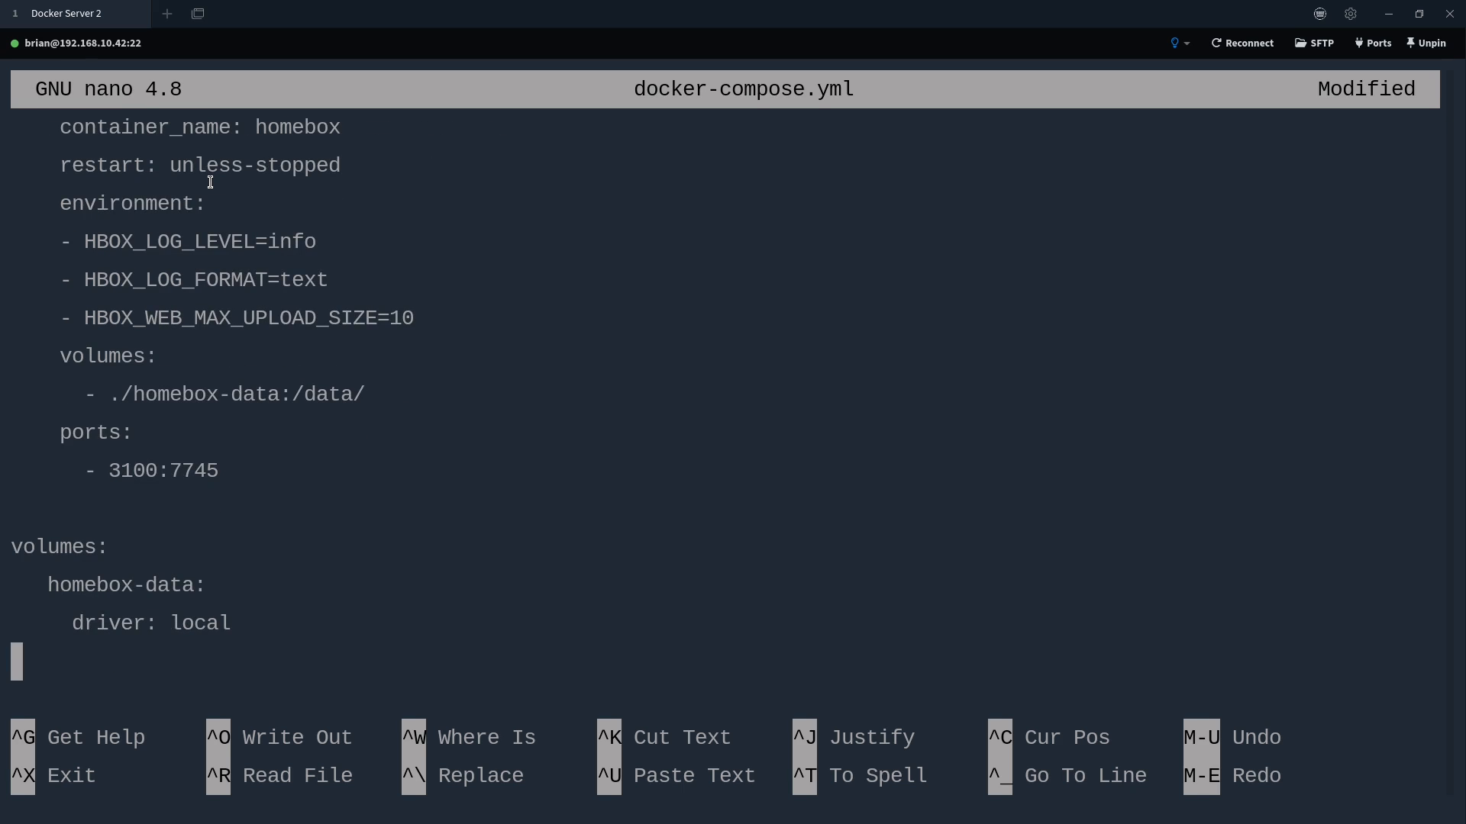
key(Left)
key(Up)
key(Up)
key(Left)
key(Down)
key(Right)
key(Right)
key(Right)
key(Down)
key(Right)
key(Right)
key(Right)
key(Right)
key(Right)
key(Right)
key(Right)
key(Down)
Save docker-compose.yml and exit nano
key(ctrl+o)
key(Return)
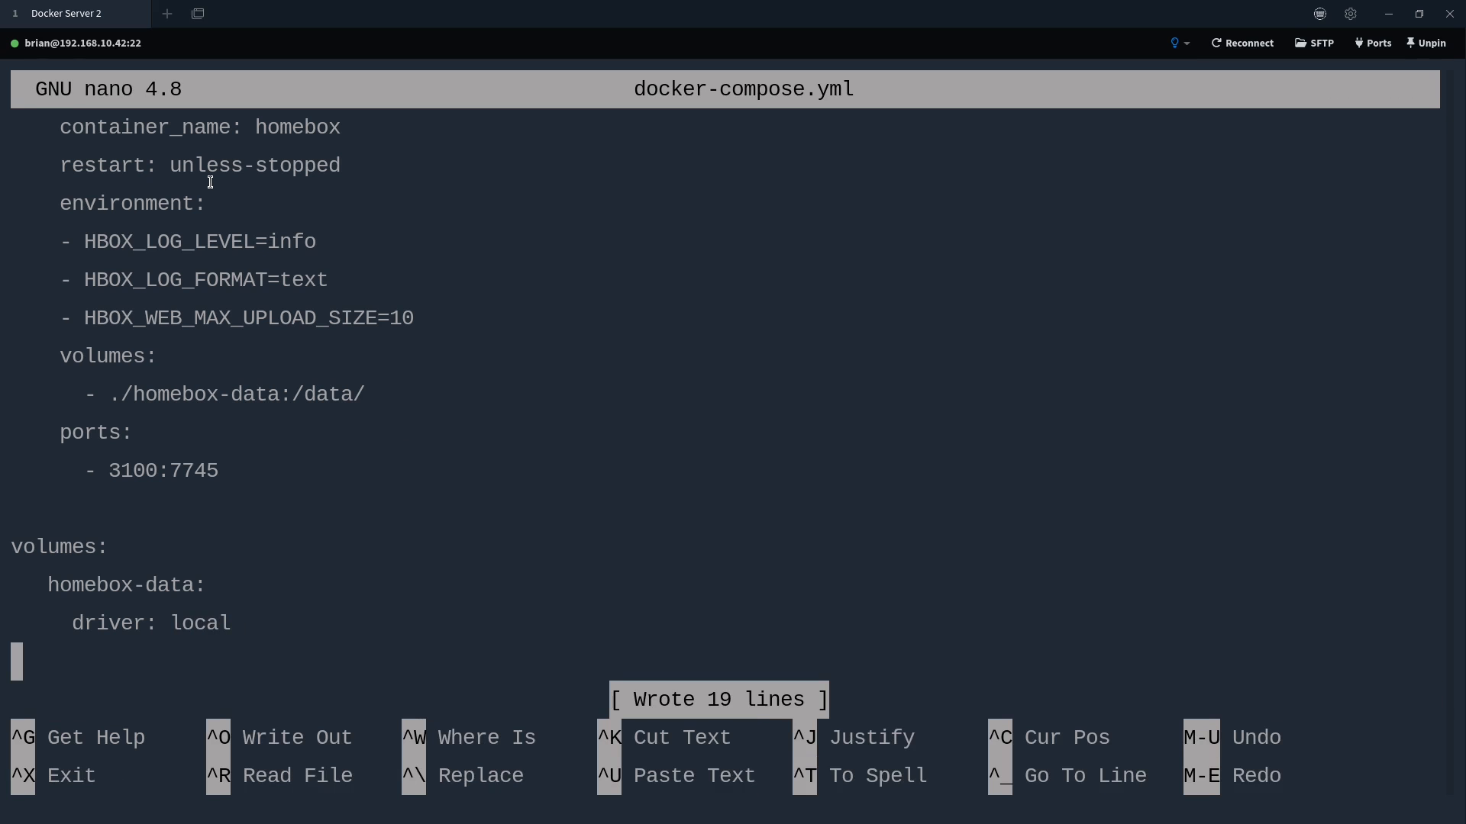
key(ctrl+x)
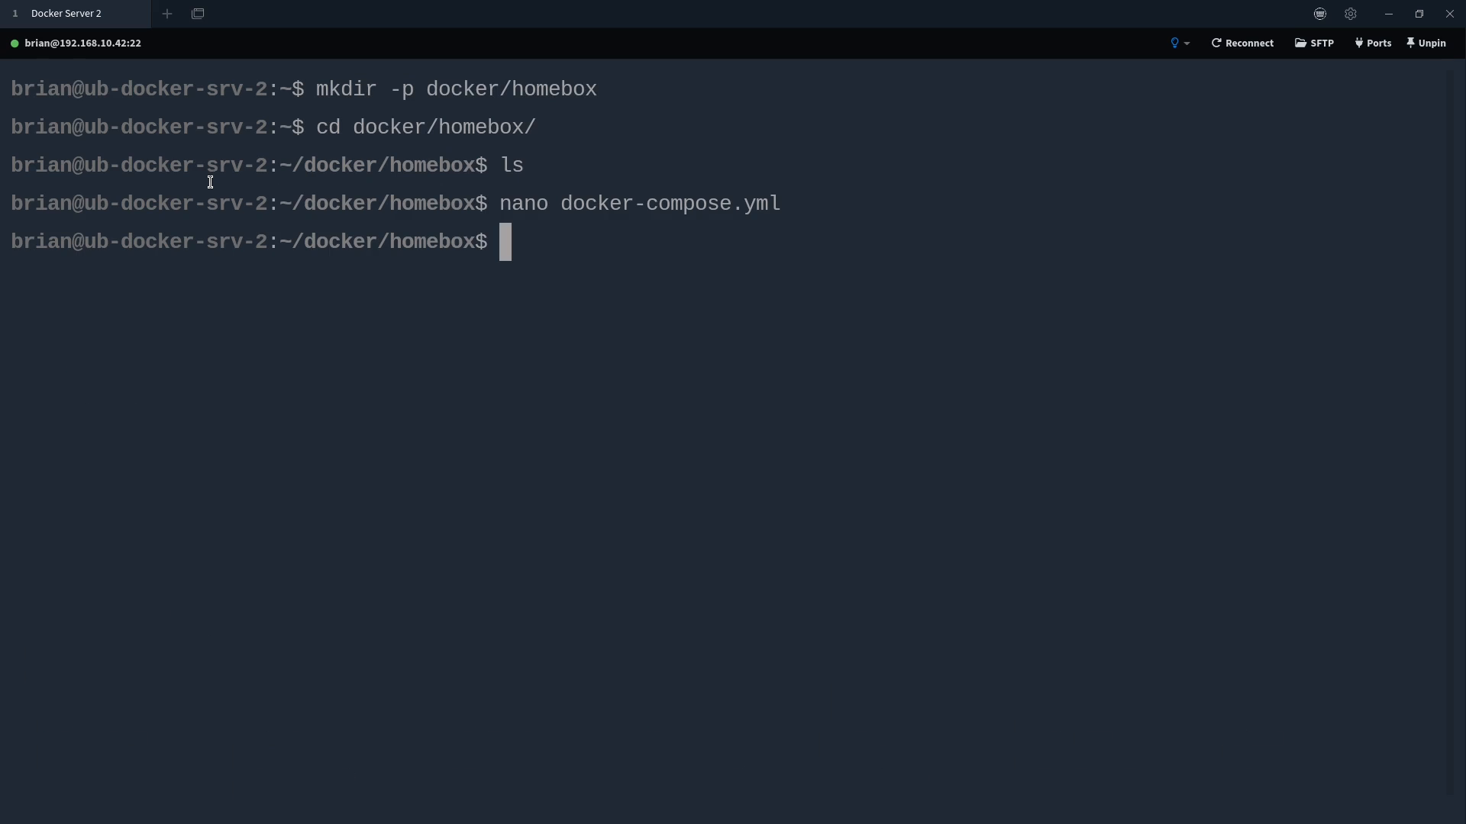
Clear the screen and run 'docker-compose up -d && docker-compose logs -f'
text(clear)
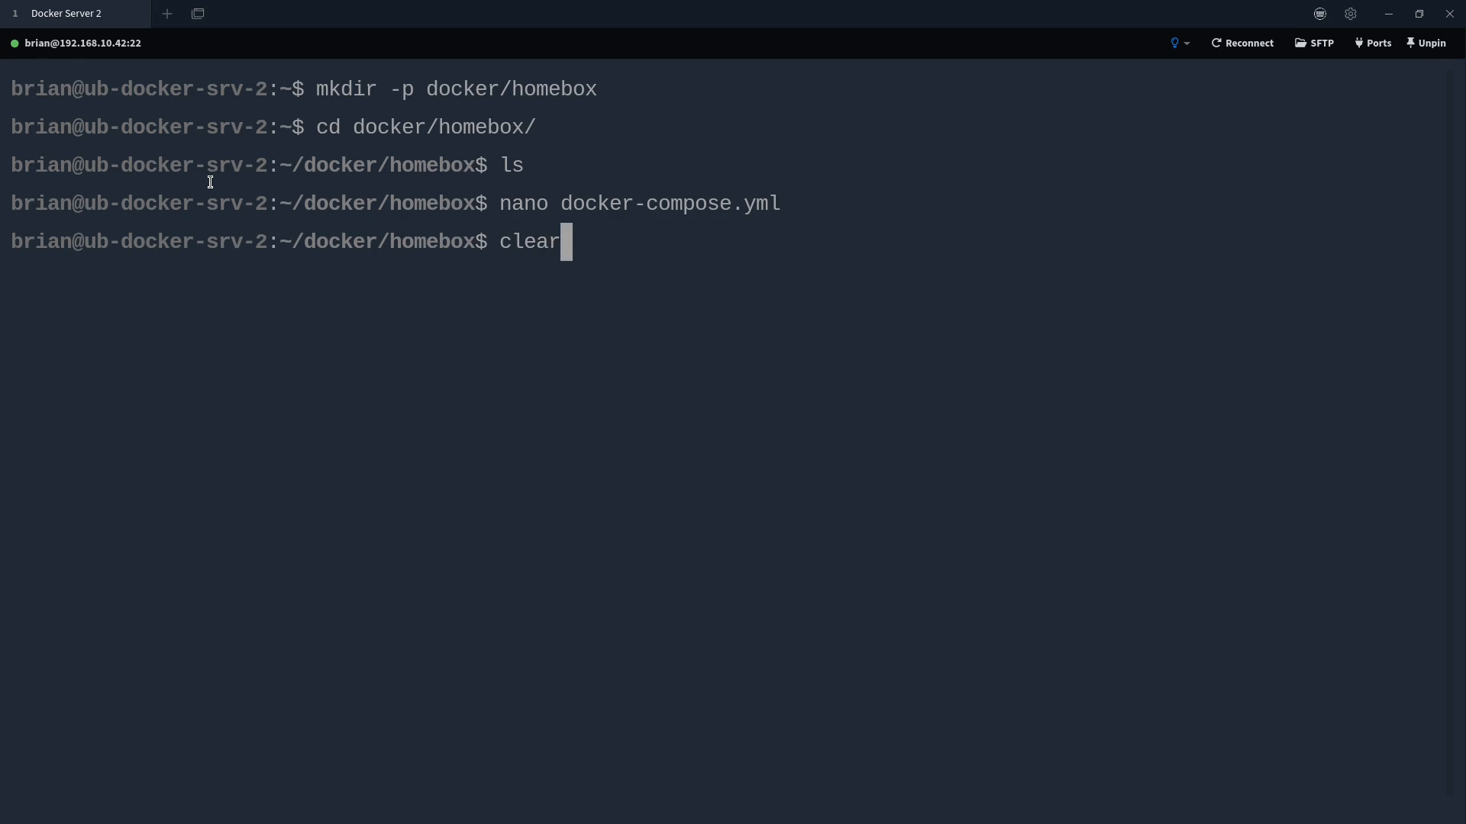
key(Return)
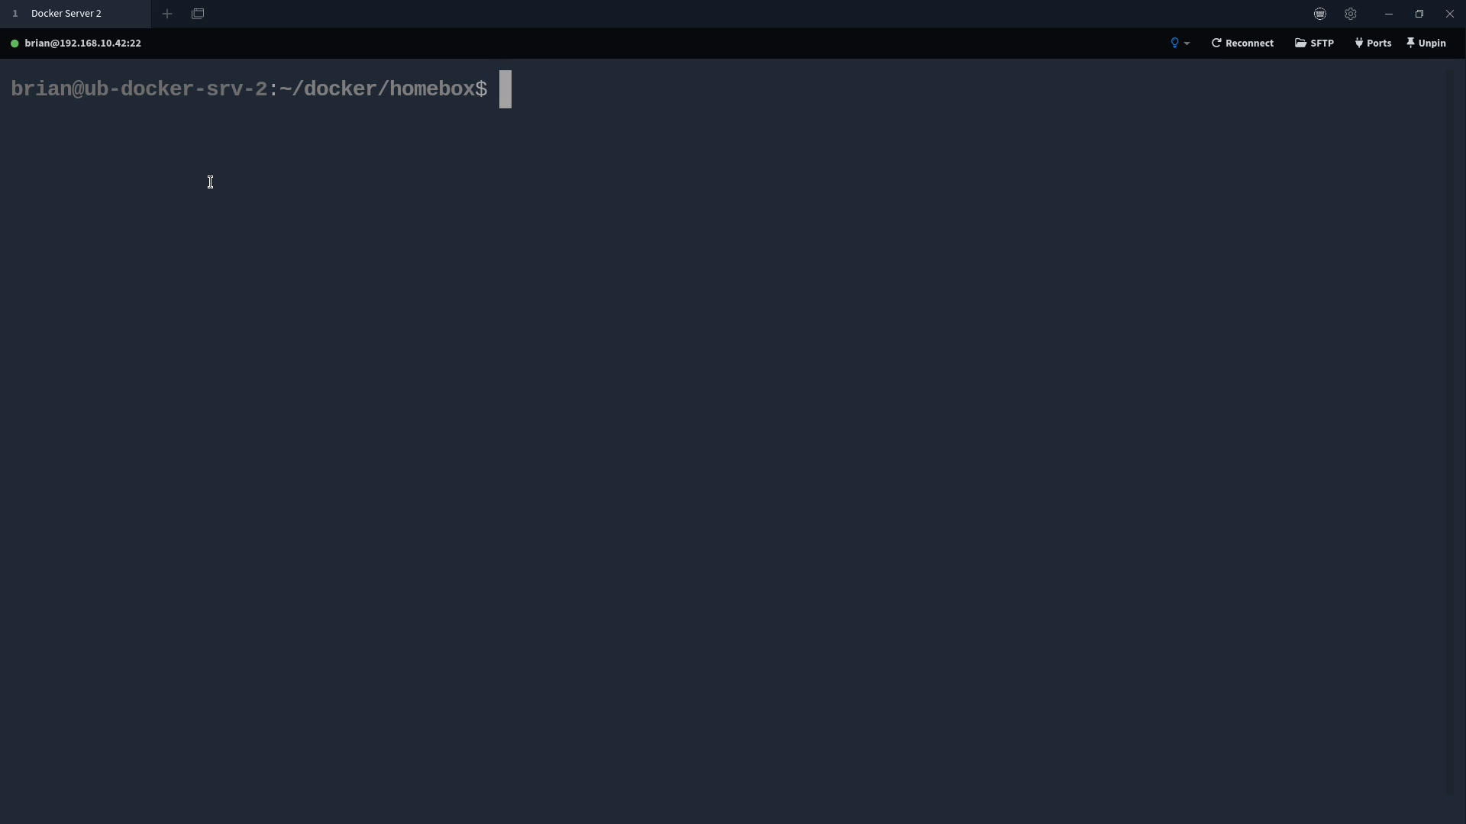
text(dock)
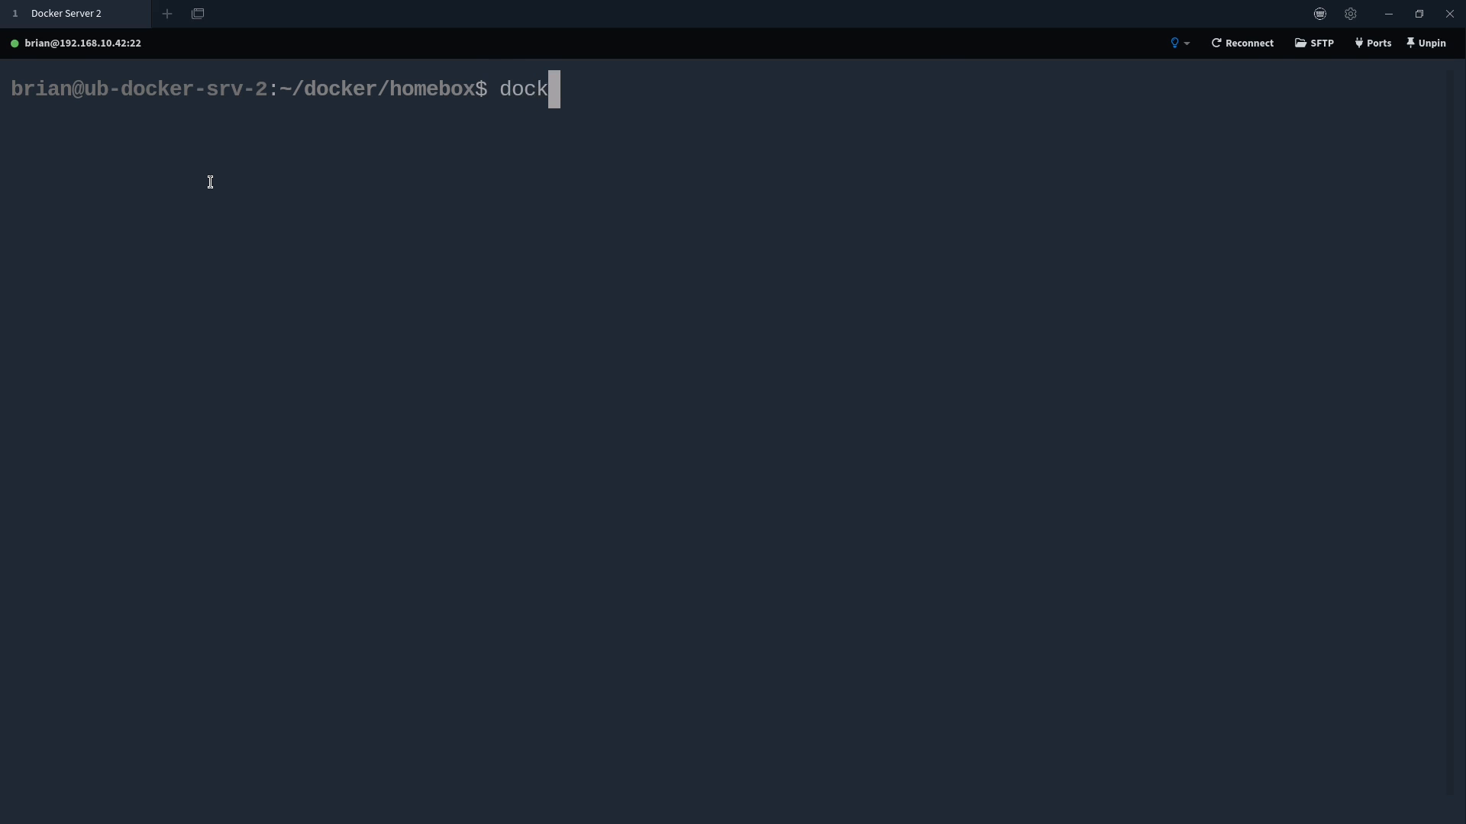
text(er-compose up )
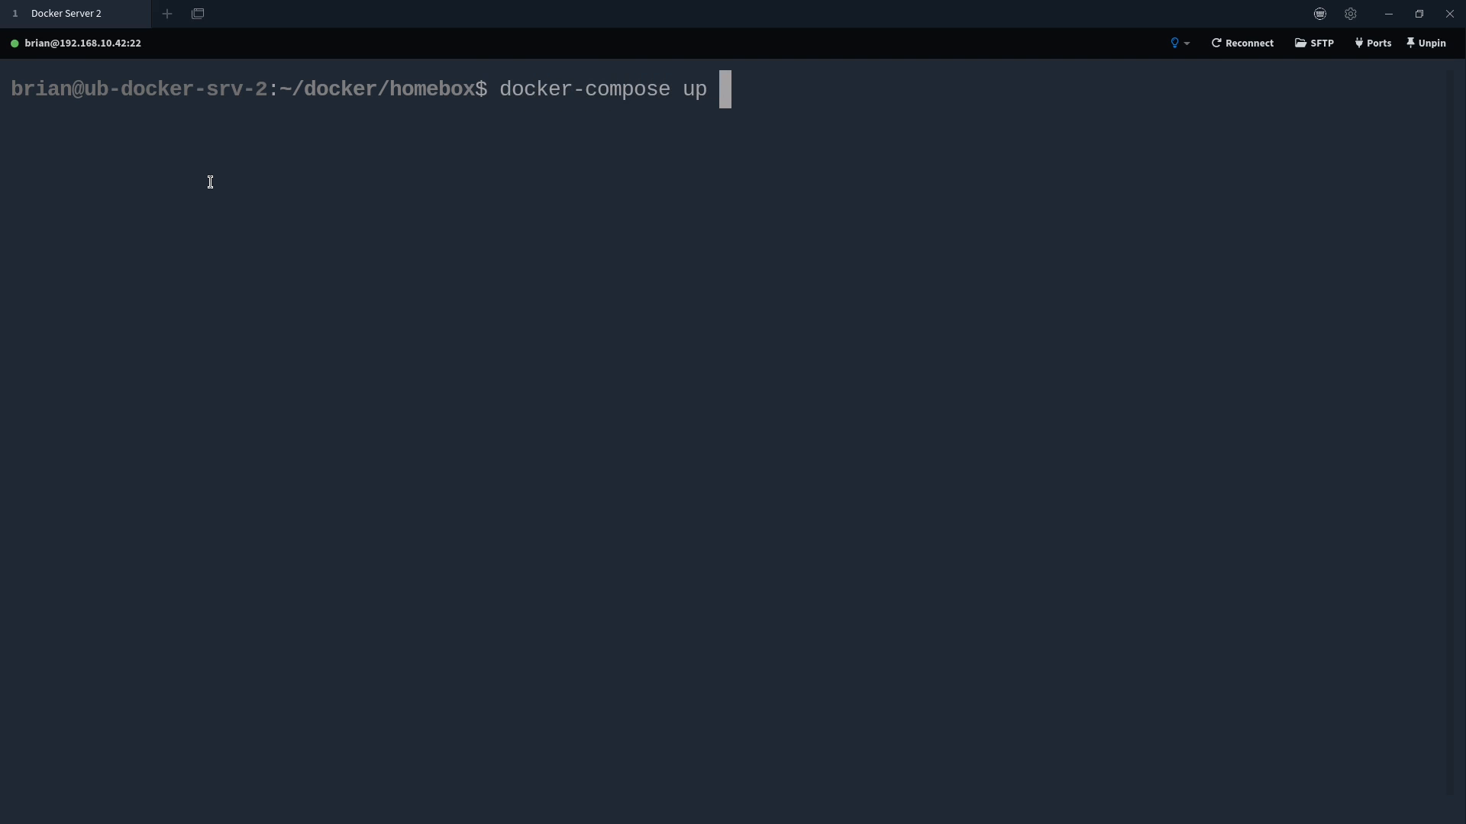
text(-d && )
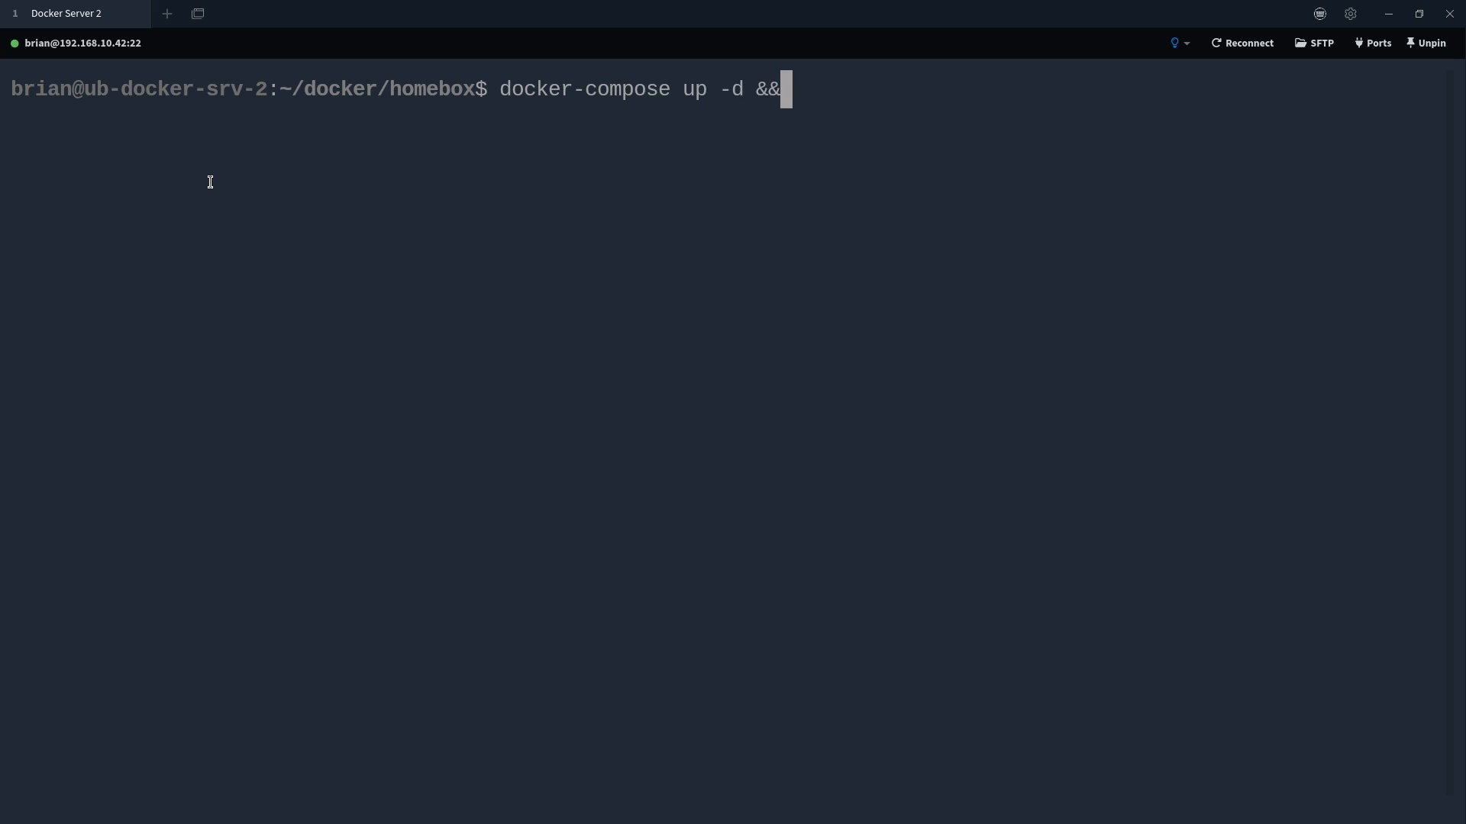
text(docker-compose)
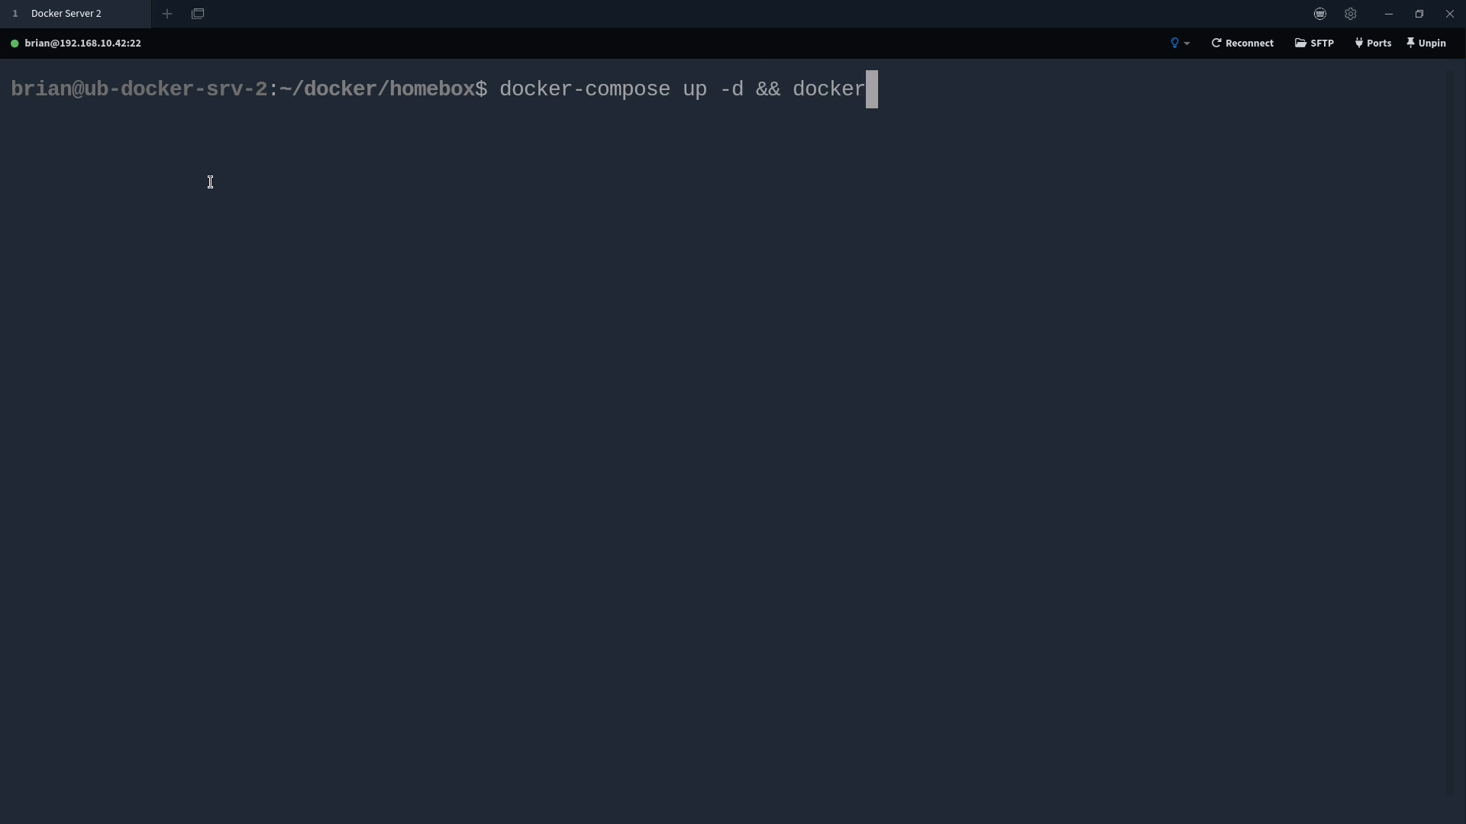
text( logs -f)
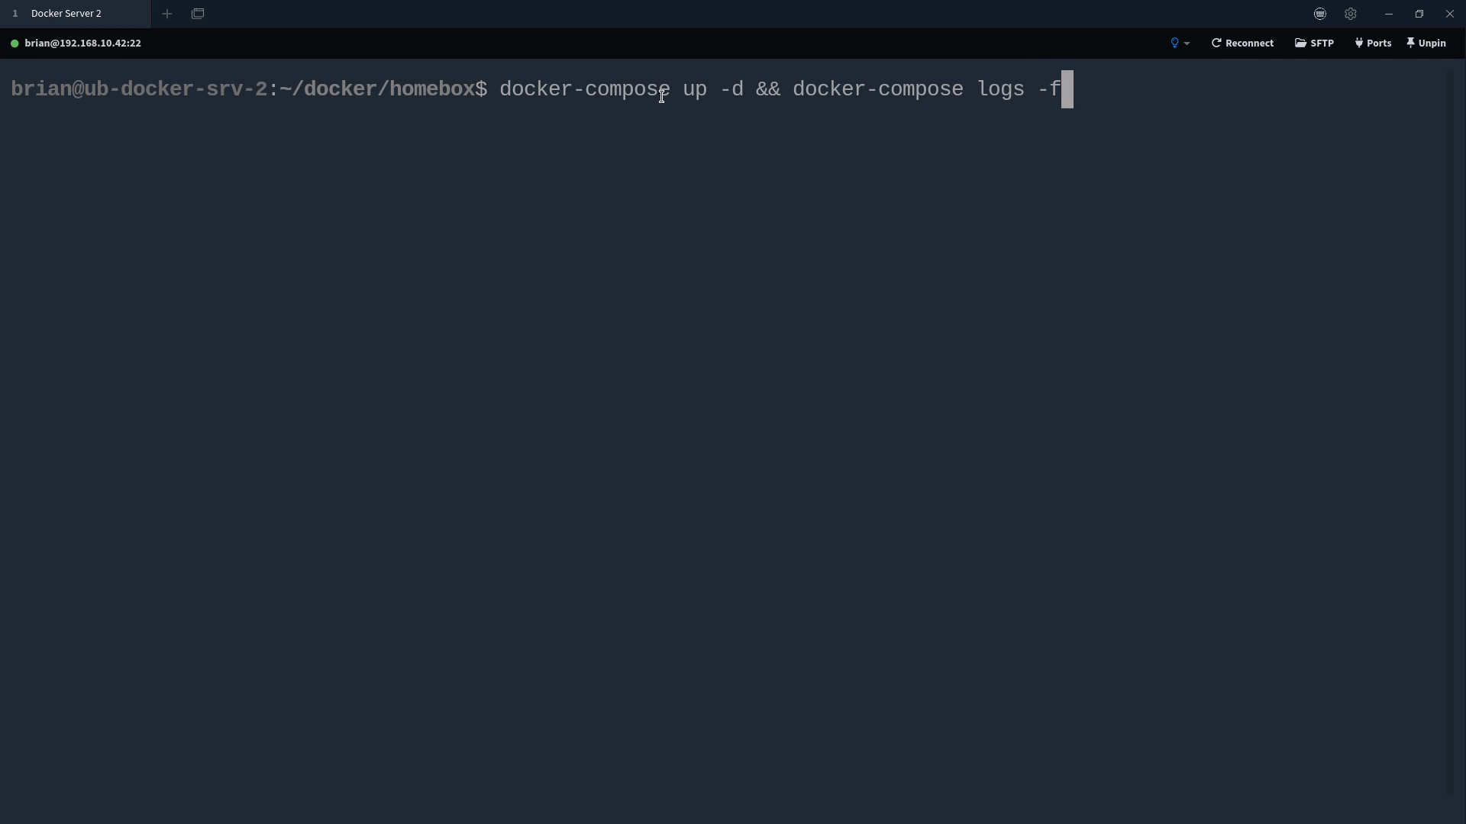
drag(500, 89, 745, 88)
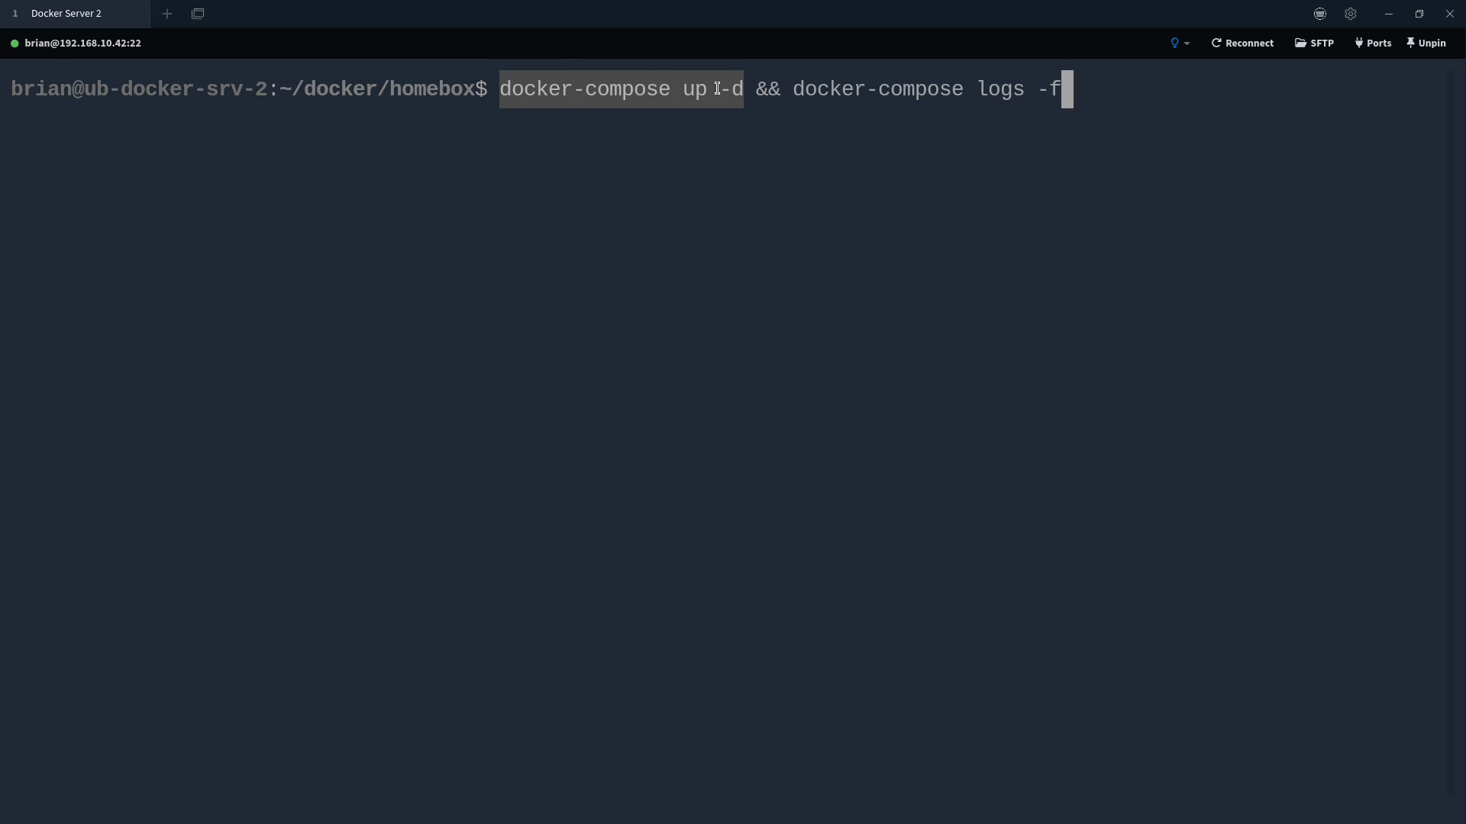
drag(792, 88, 1107, 78)
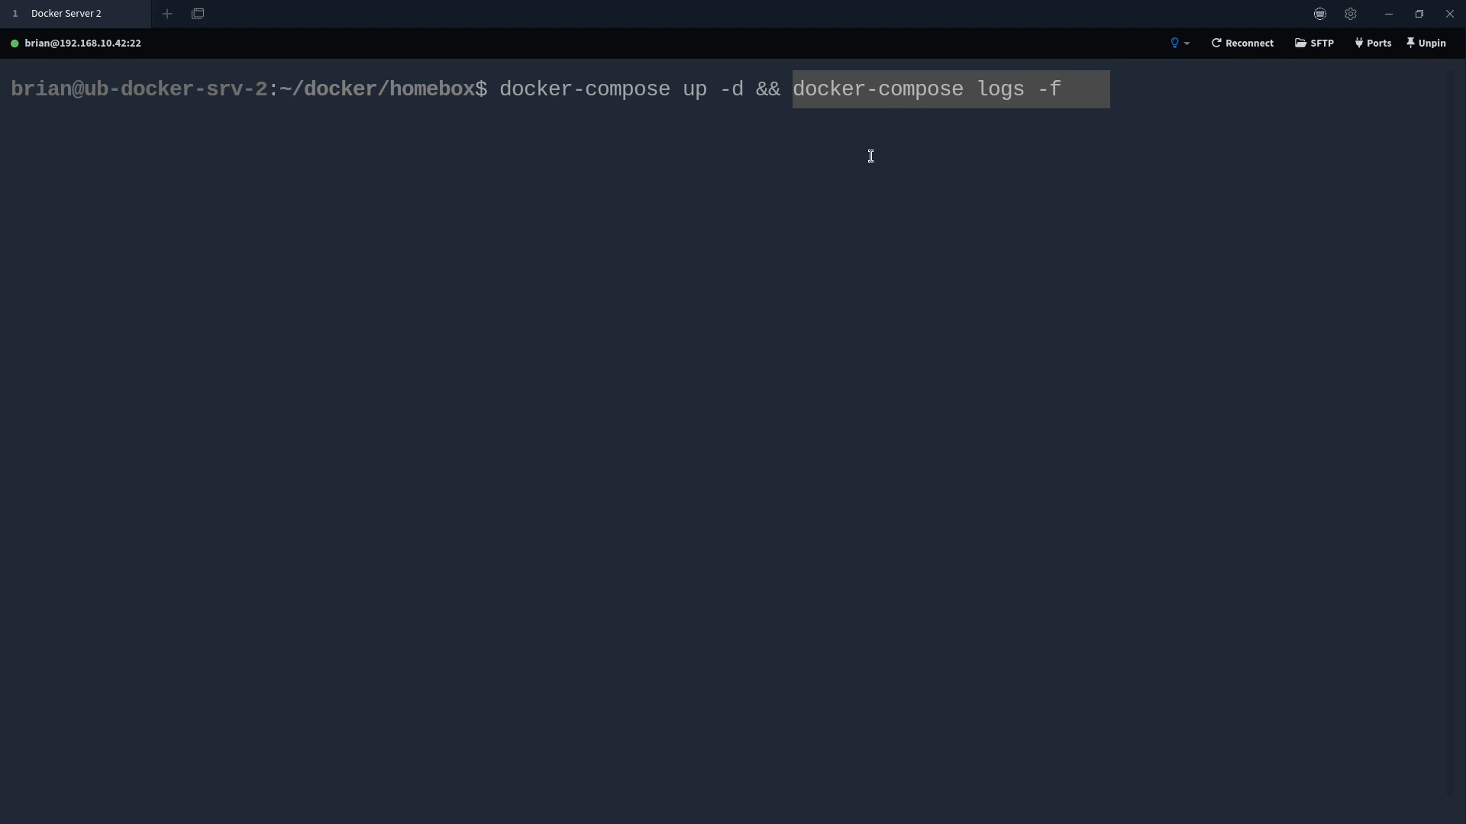
click(770, 117)
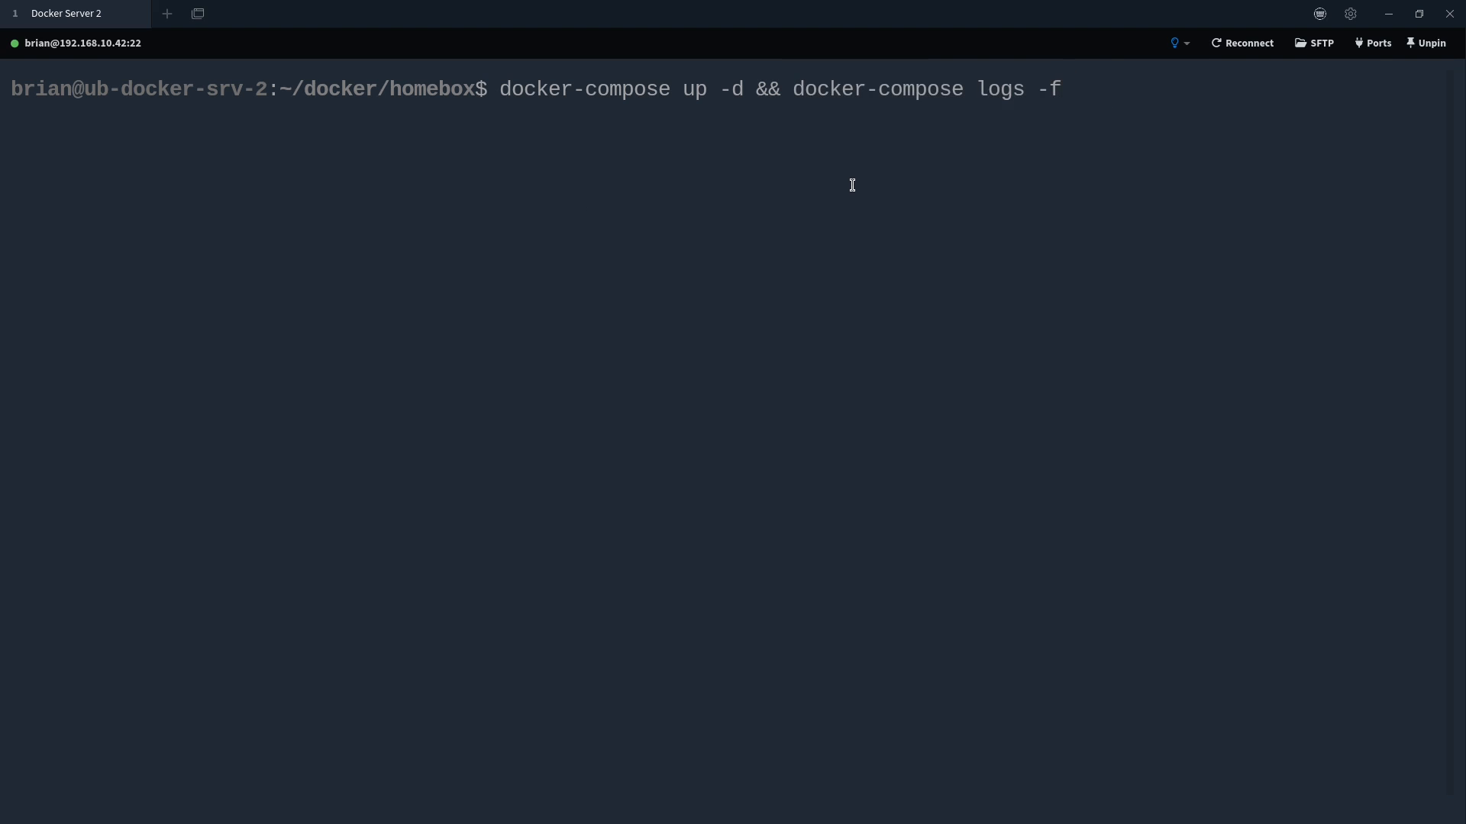
key(Return)
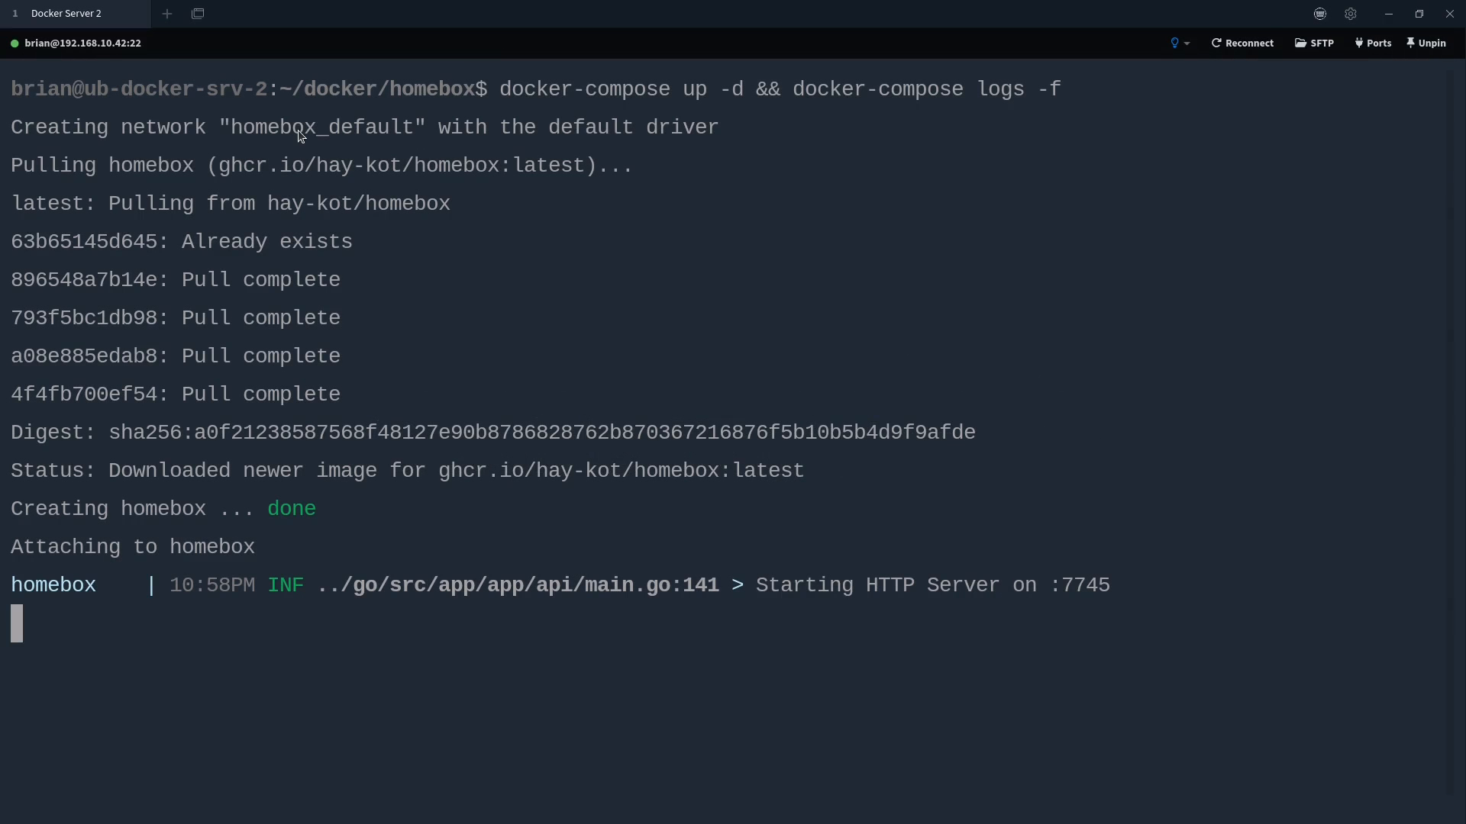
After the server reports starting on :7745, switch back to the browser
key(alt+Tab)
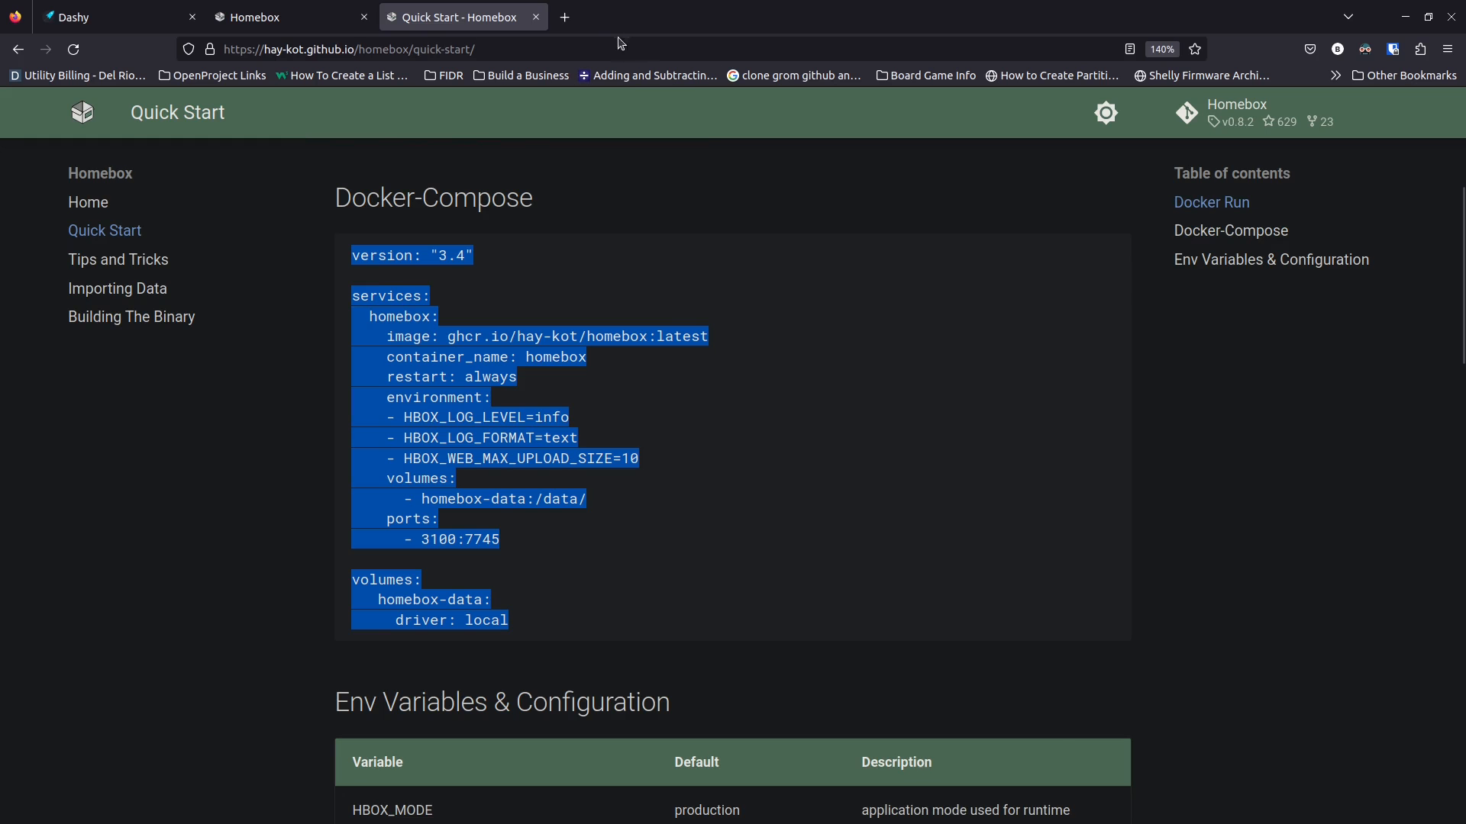
Load the Homebox instance at 192.168.10.42:3100 in a new tab
click(579, 21)
click(575, 47)
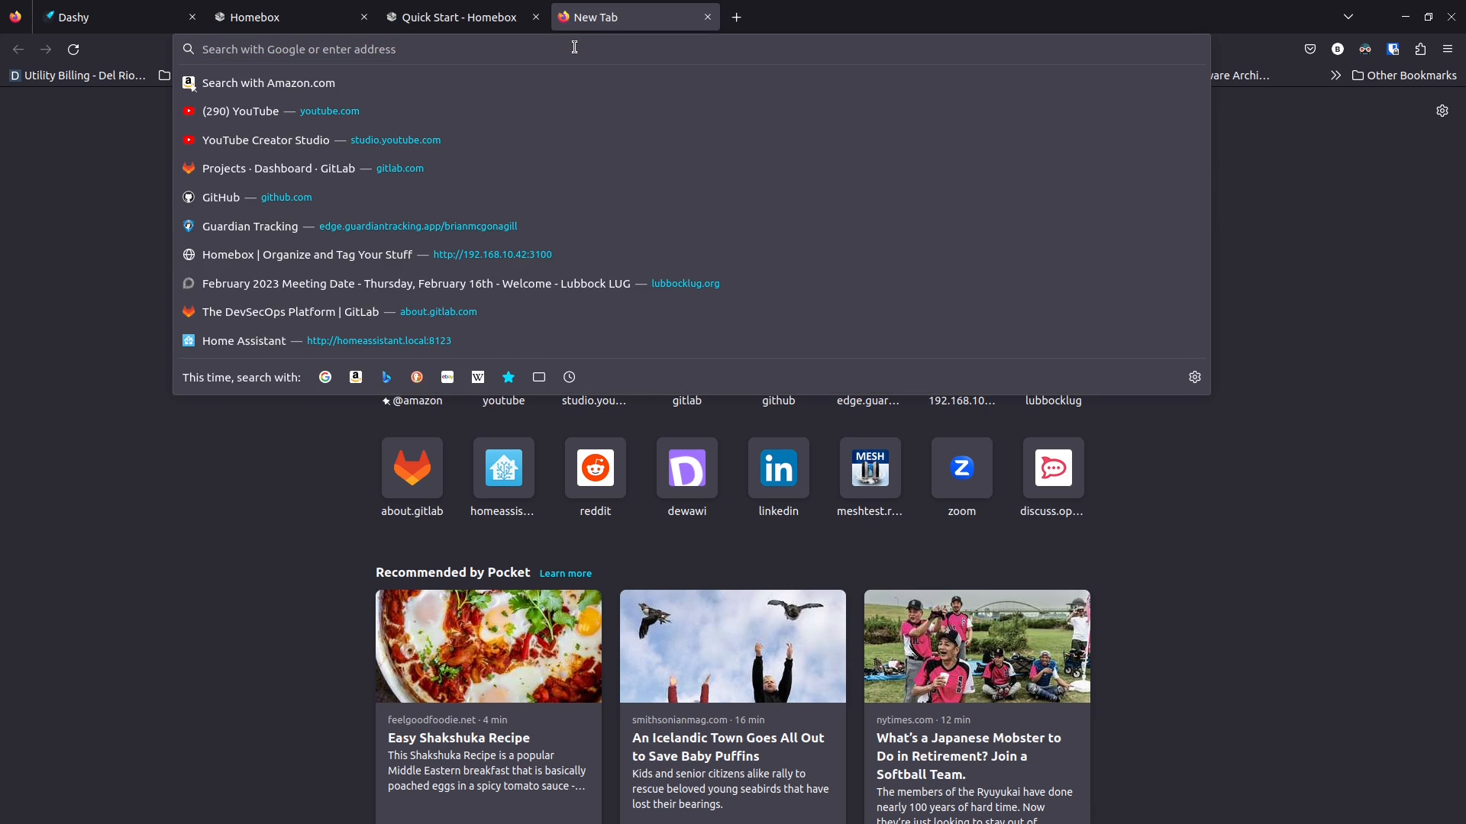
text(192.1)
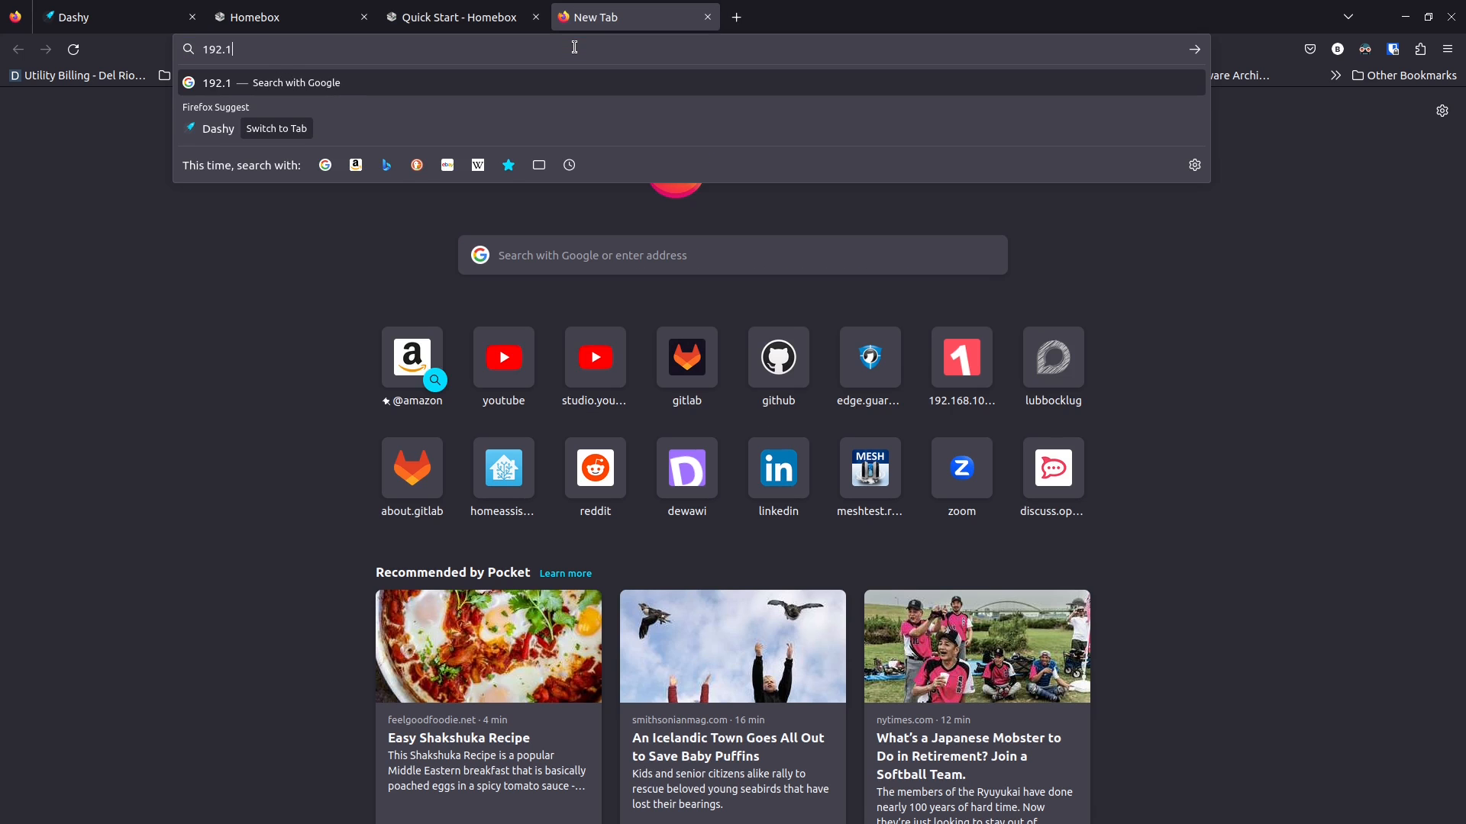
text(68.10.42)
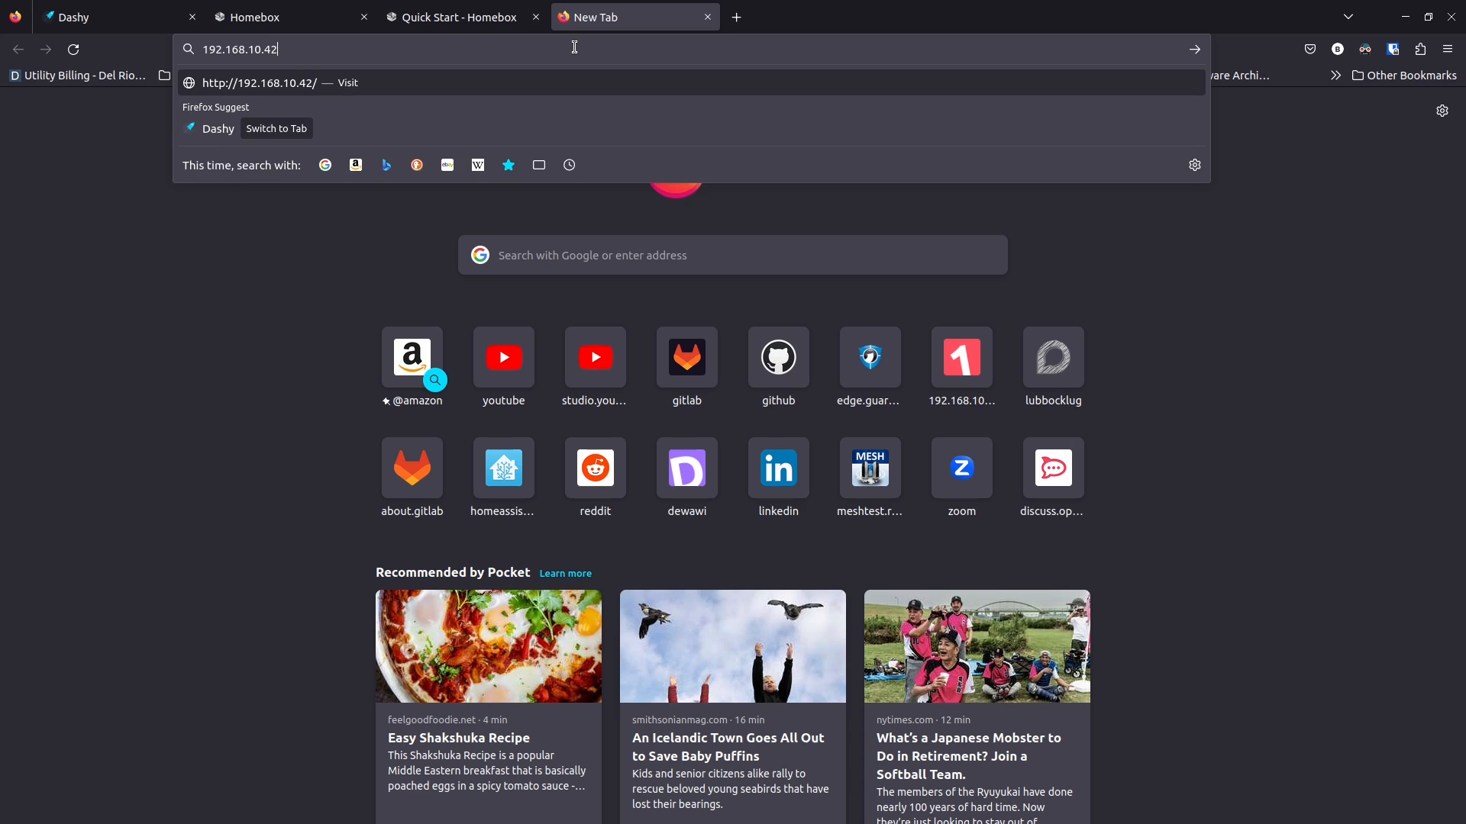
text(:)
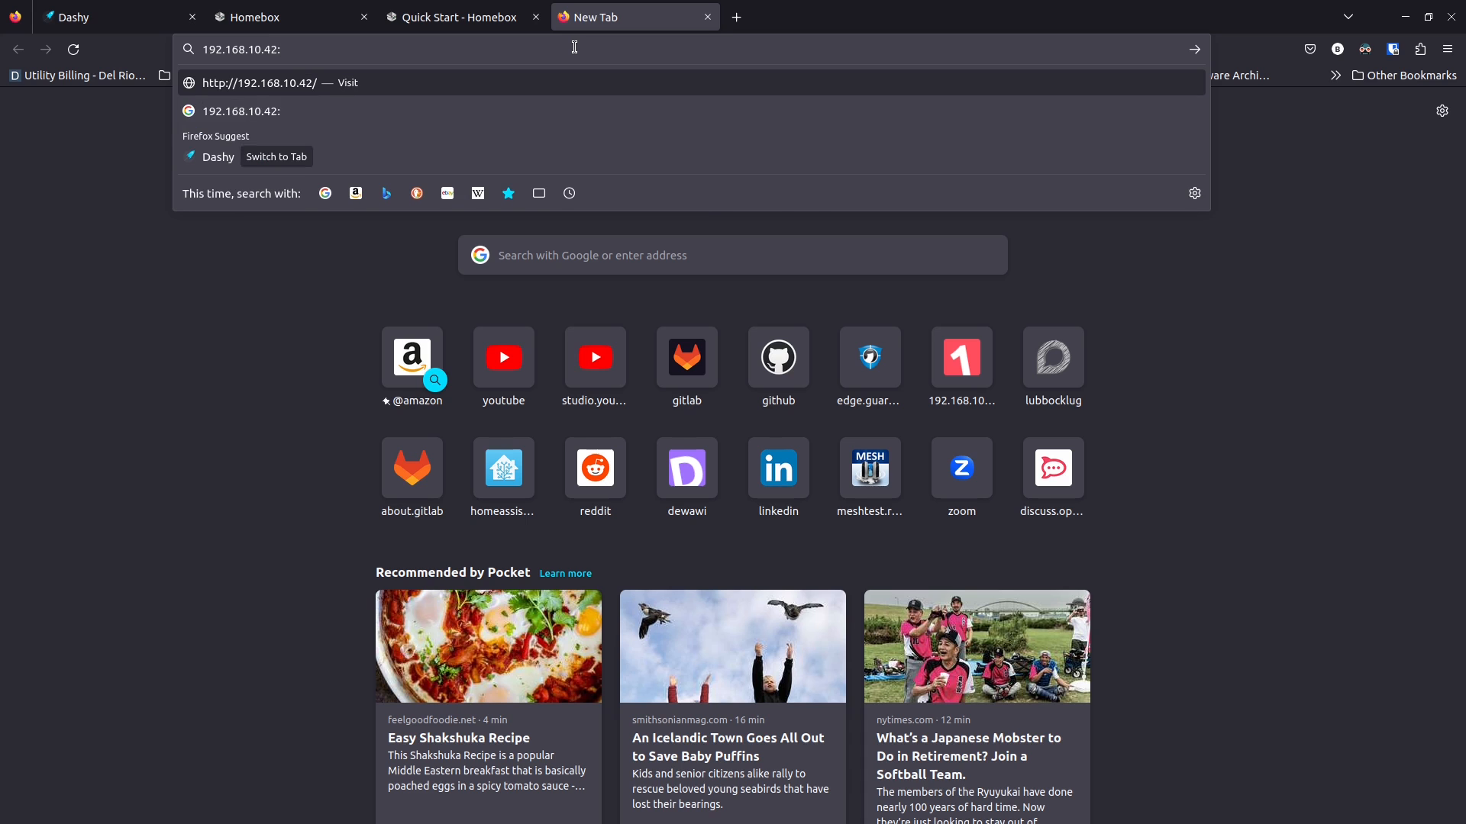
text(3100)
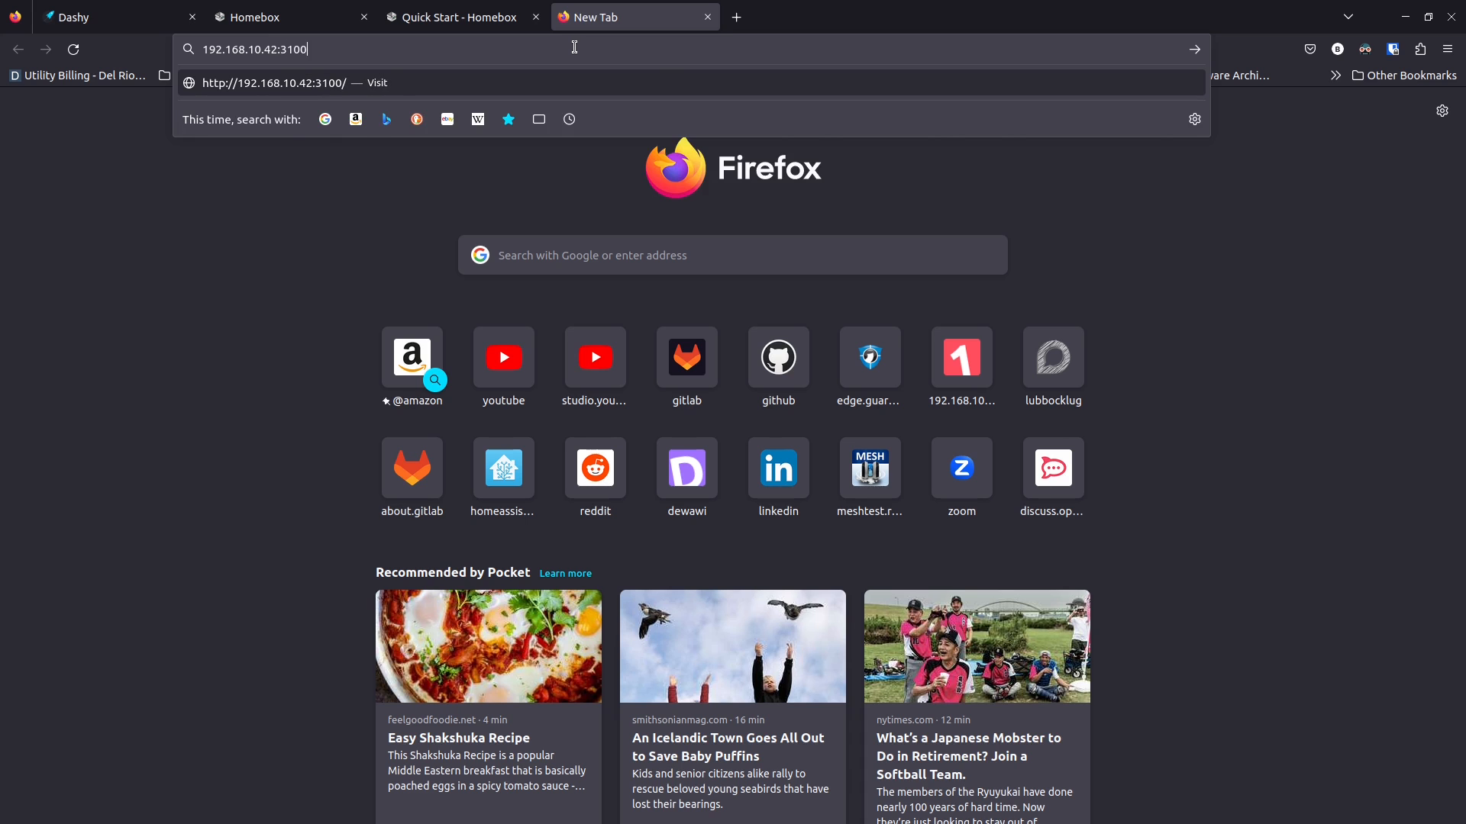
key(Return)
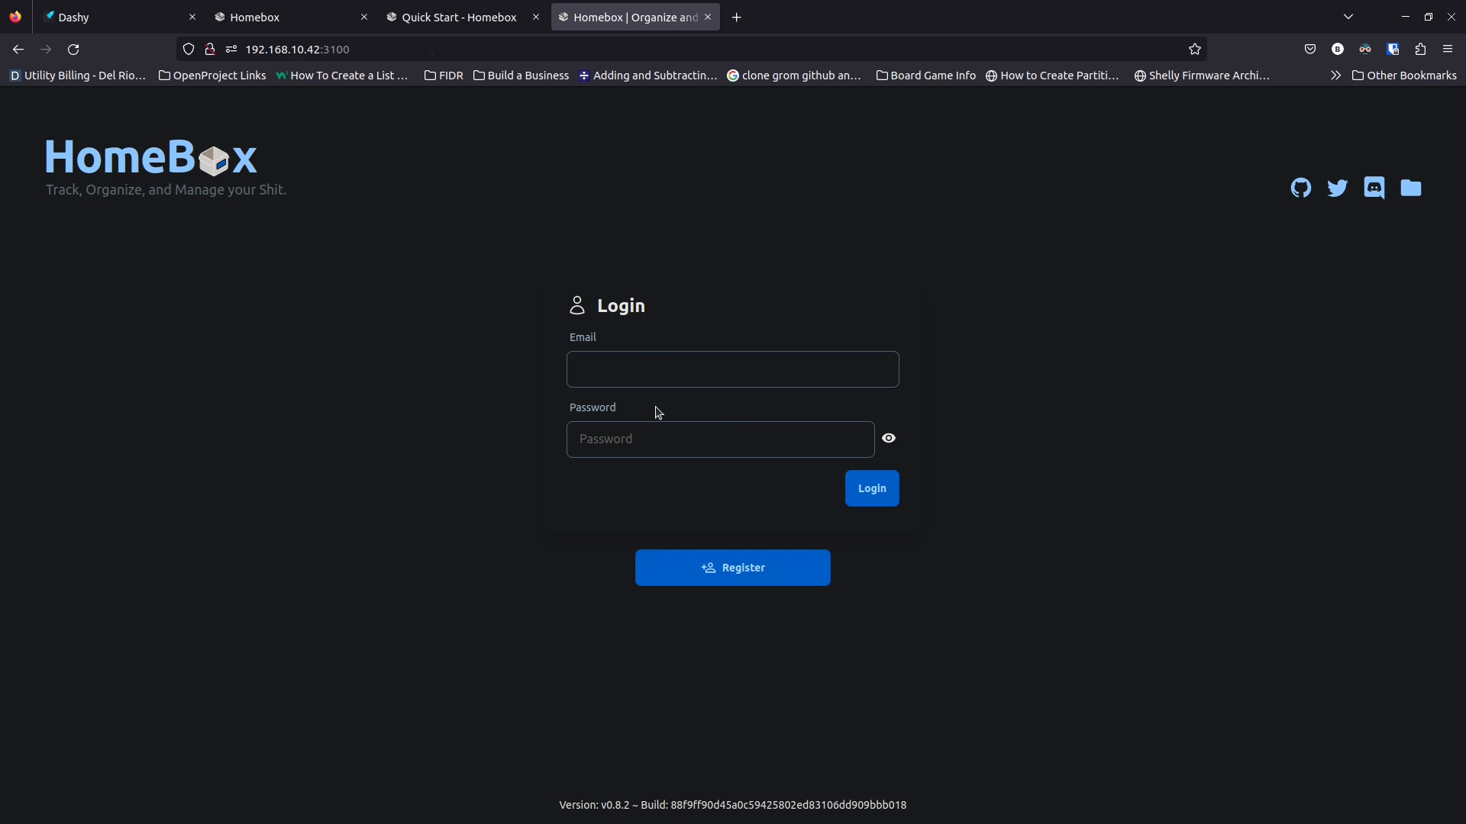
Register a new account with the user's email, name and password
click(713, 574)
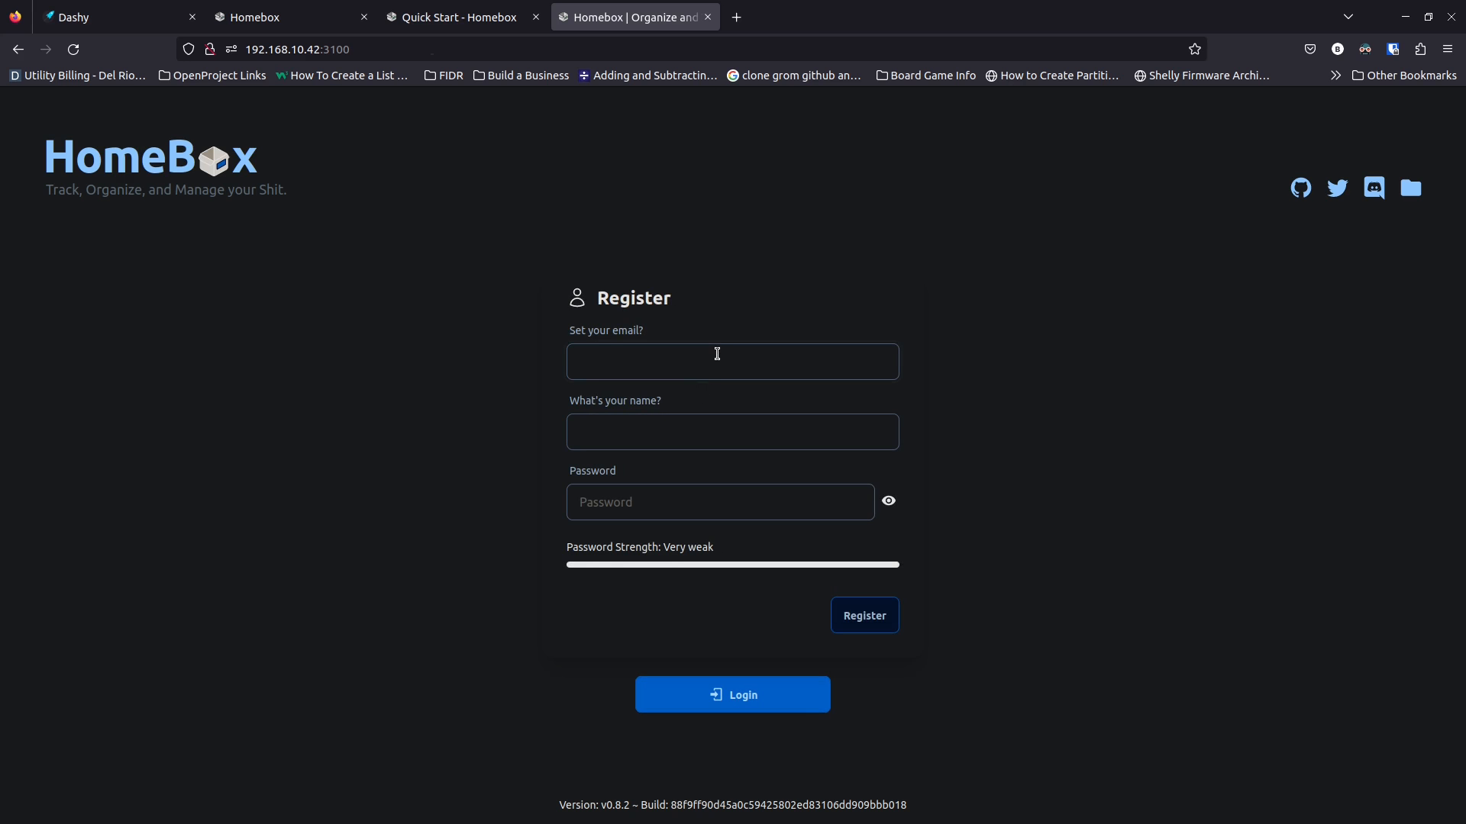
text(•••••••••)
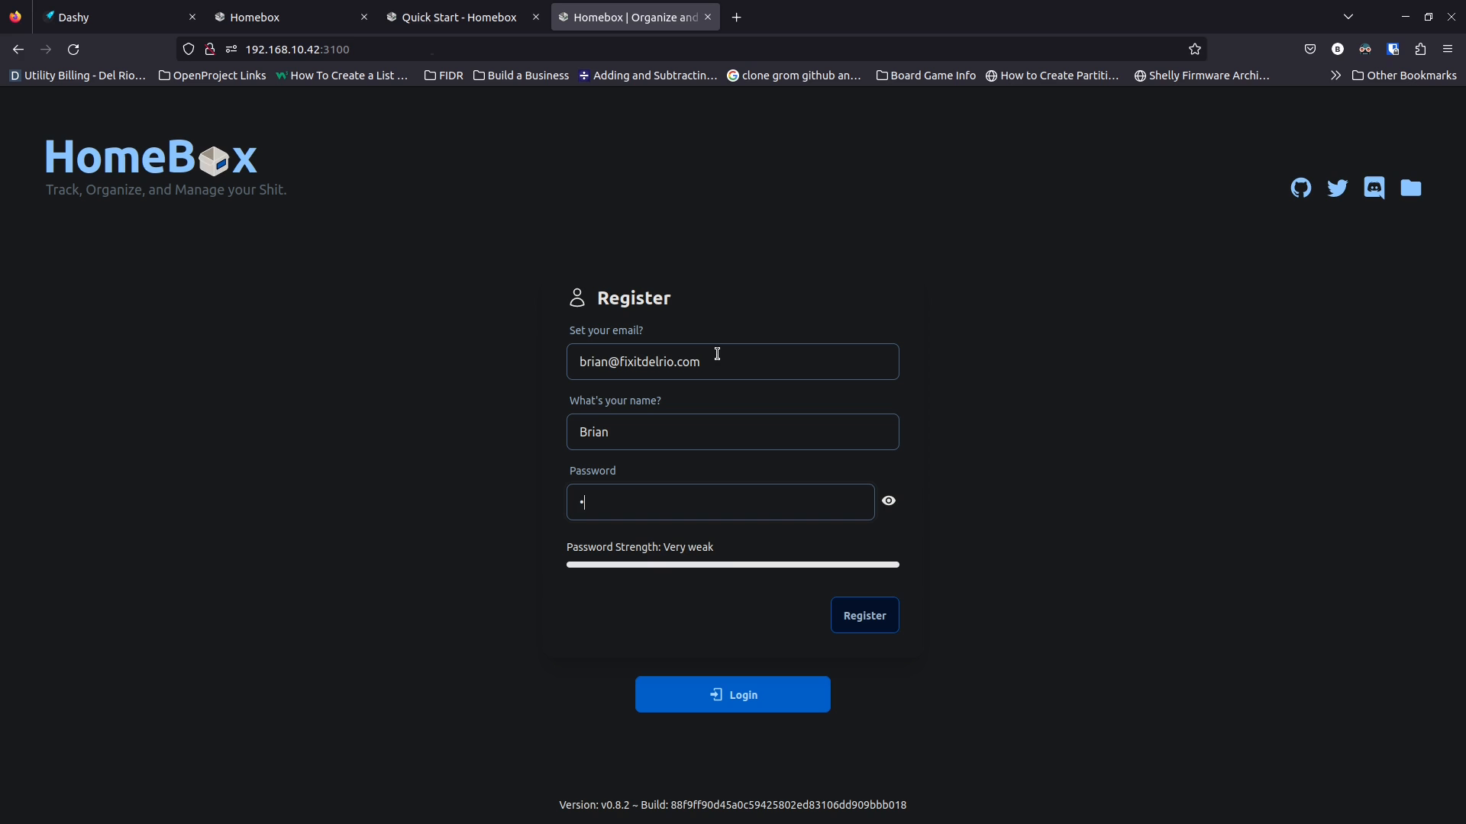
text(••)
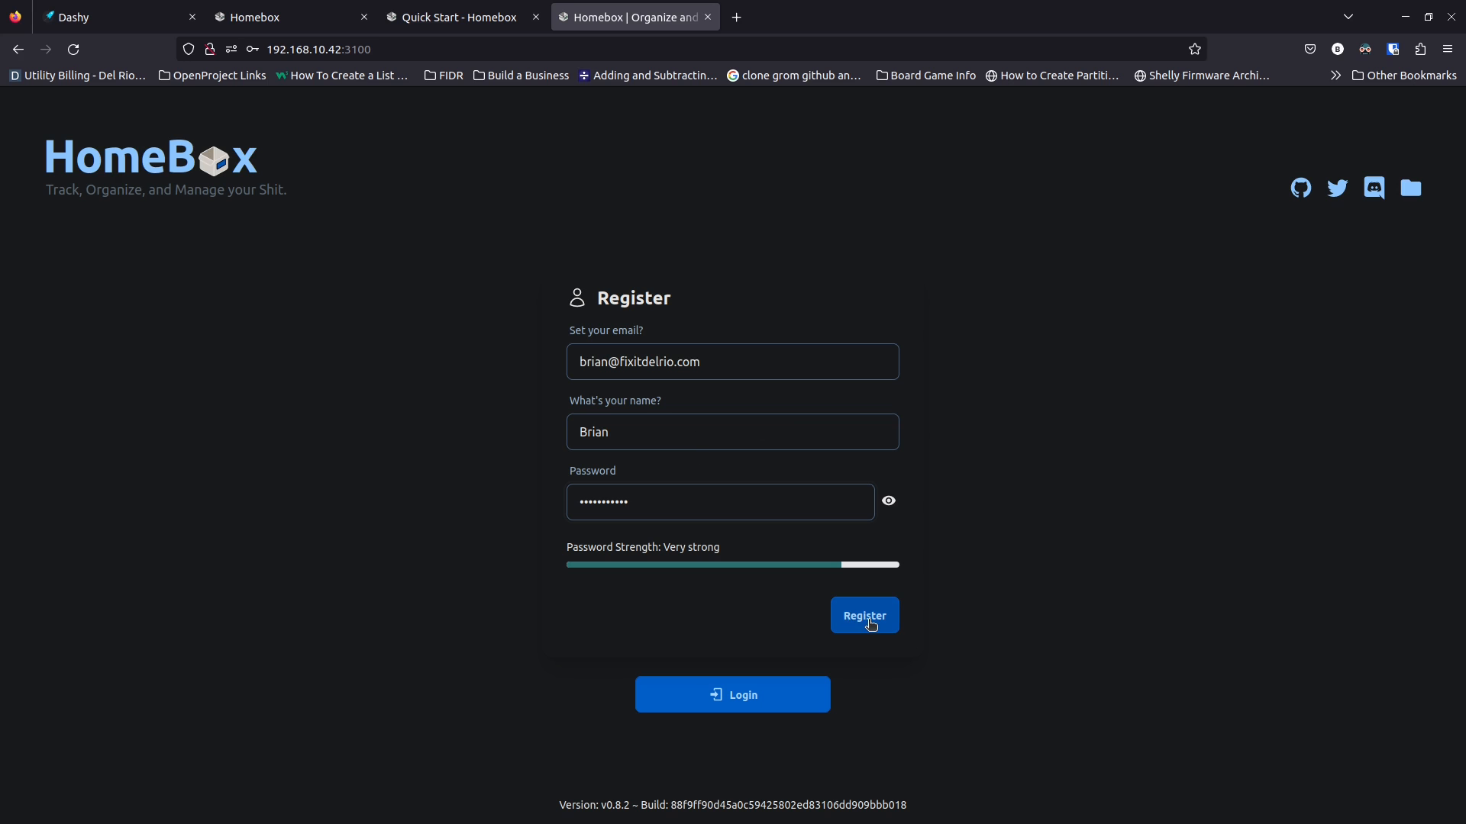
click(871, 625)
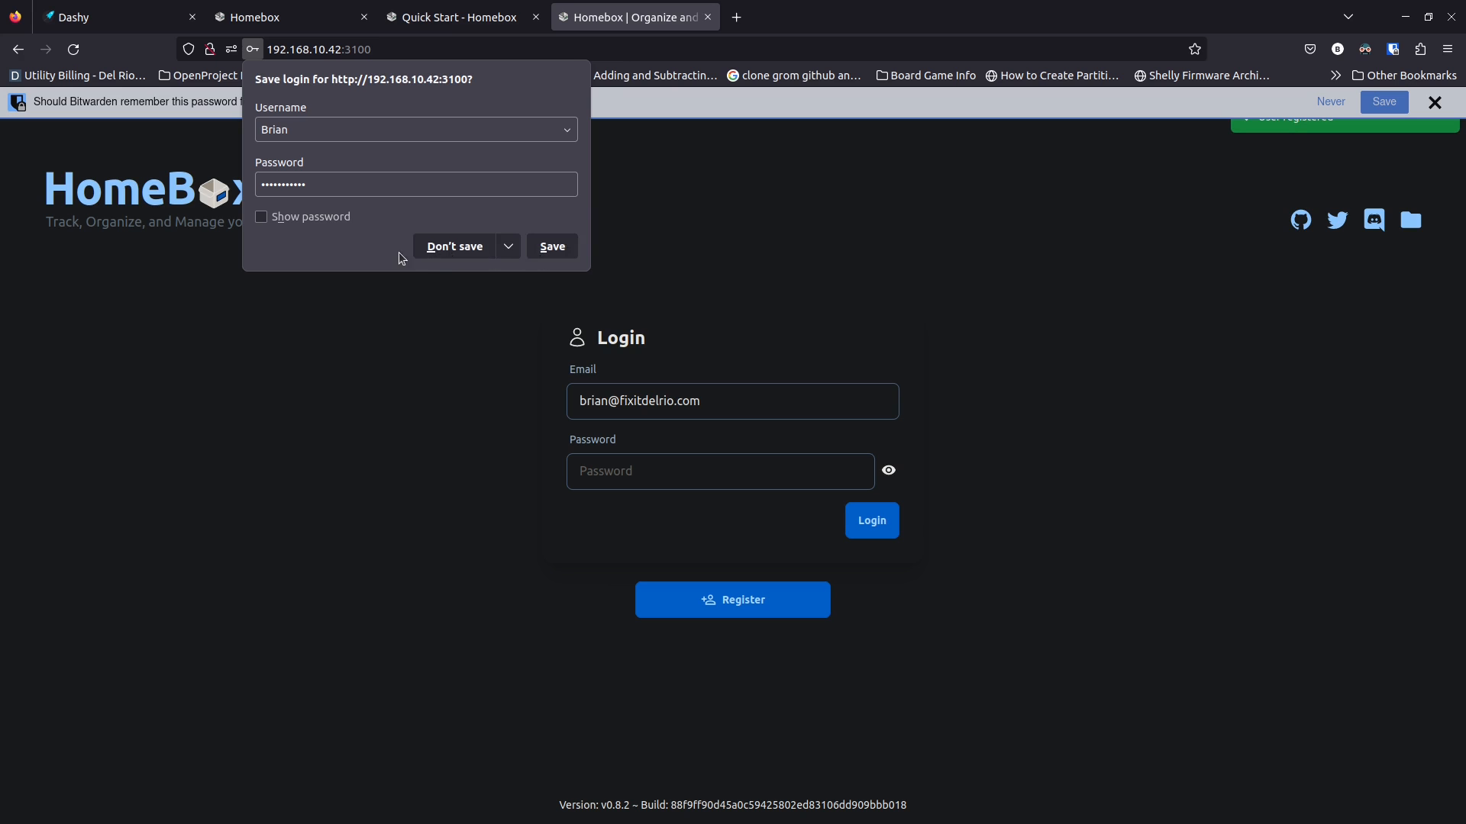
Log in with the new account, declining save-password prompts, and view the empty dashboard
click(456, 248)
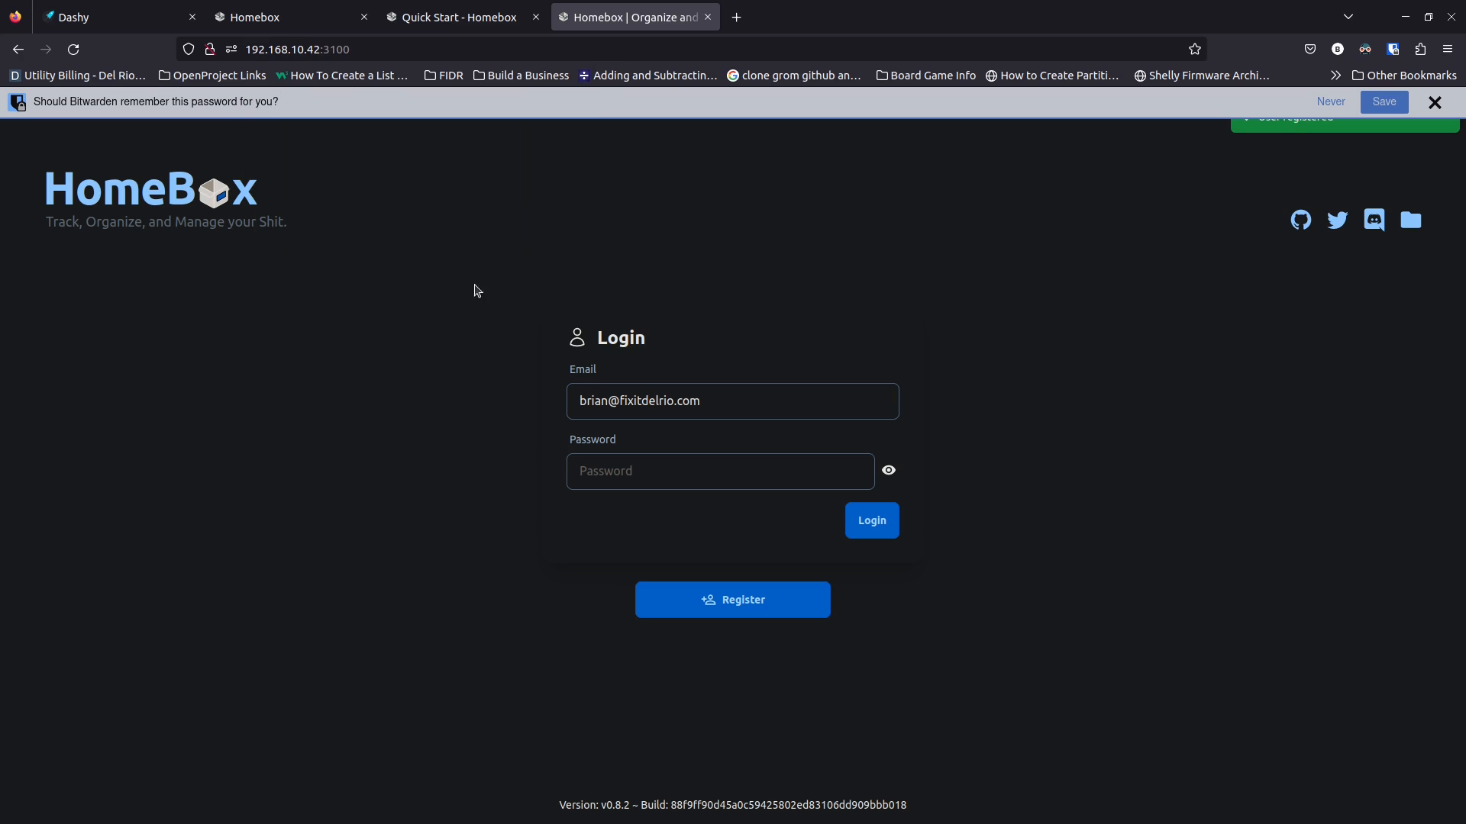
click(1435, 101)
click(685, 435)
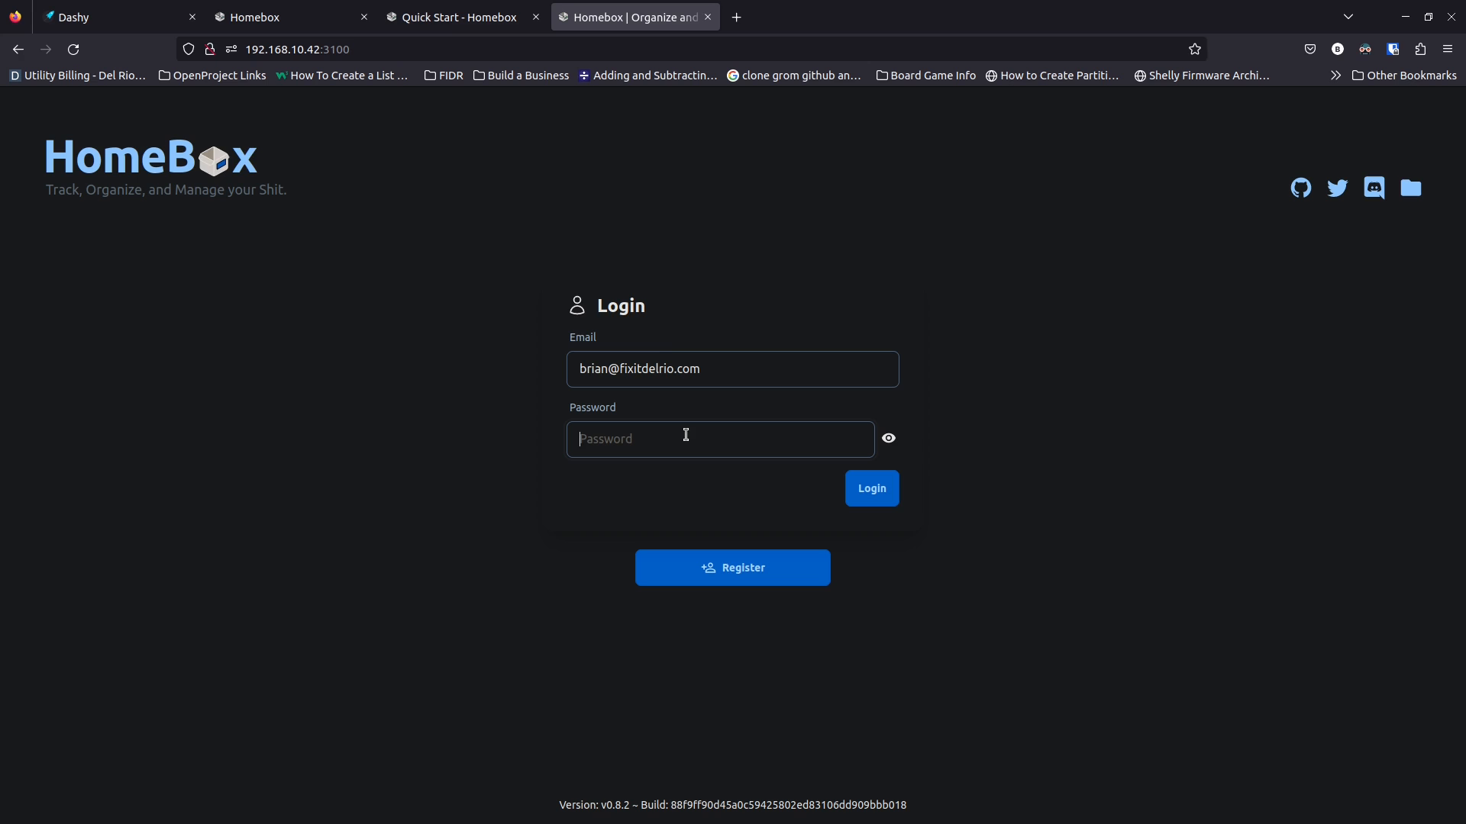
text(•••)
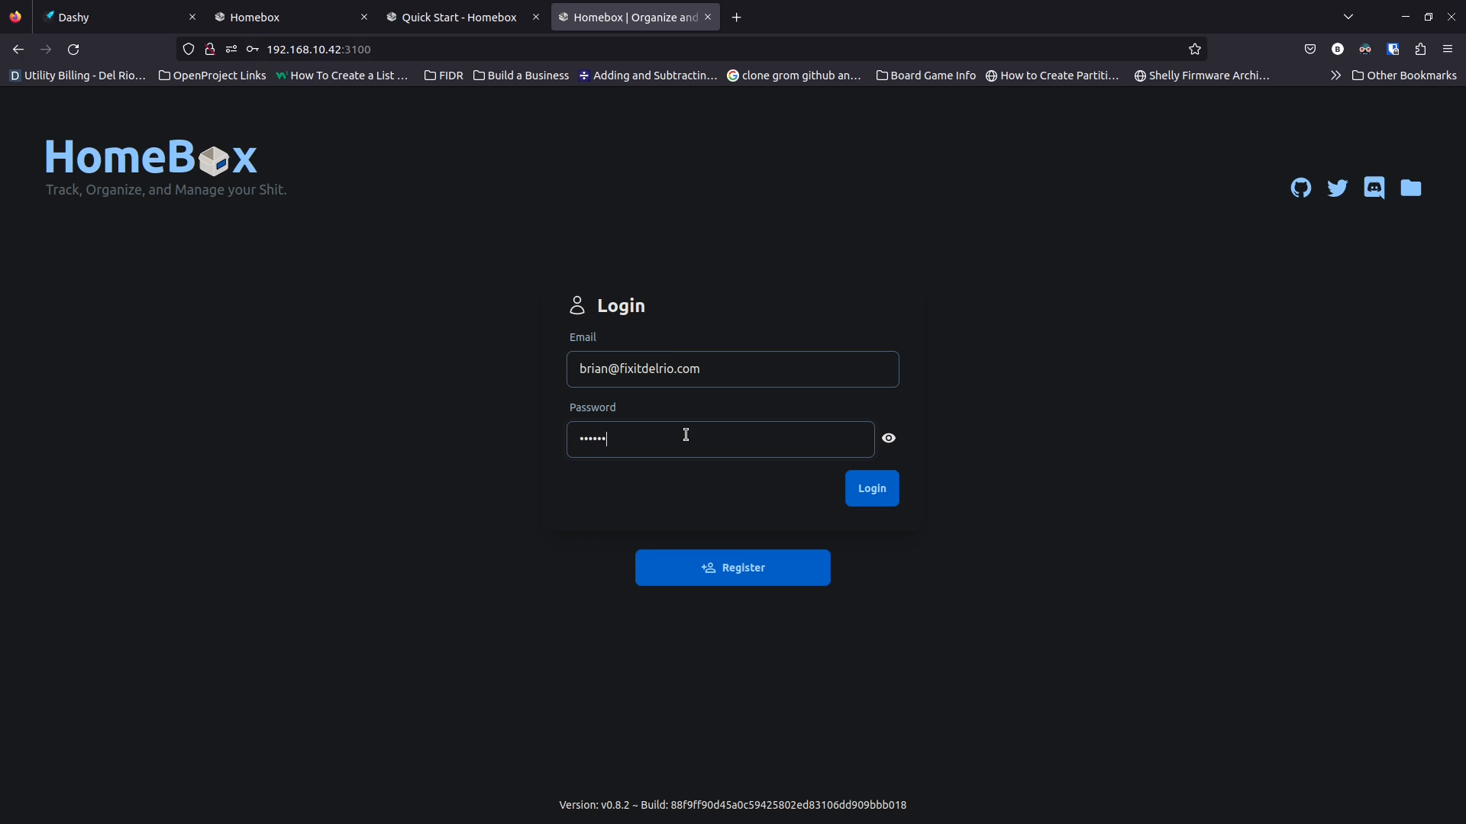
text(•••••••)
click(876, 494)
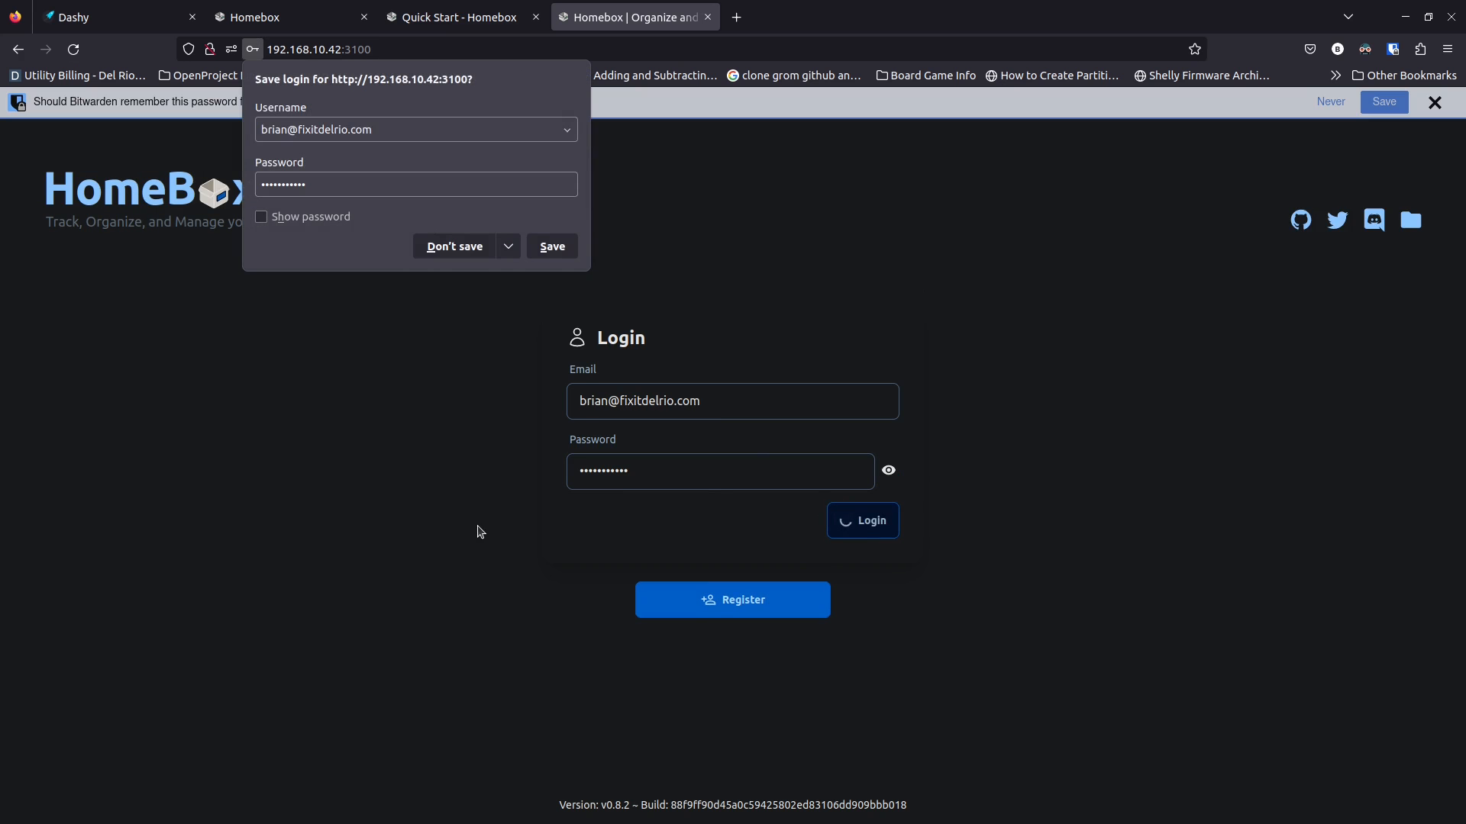
click(466, 254)
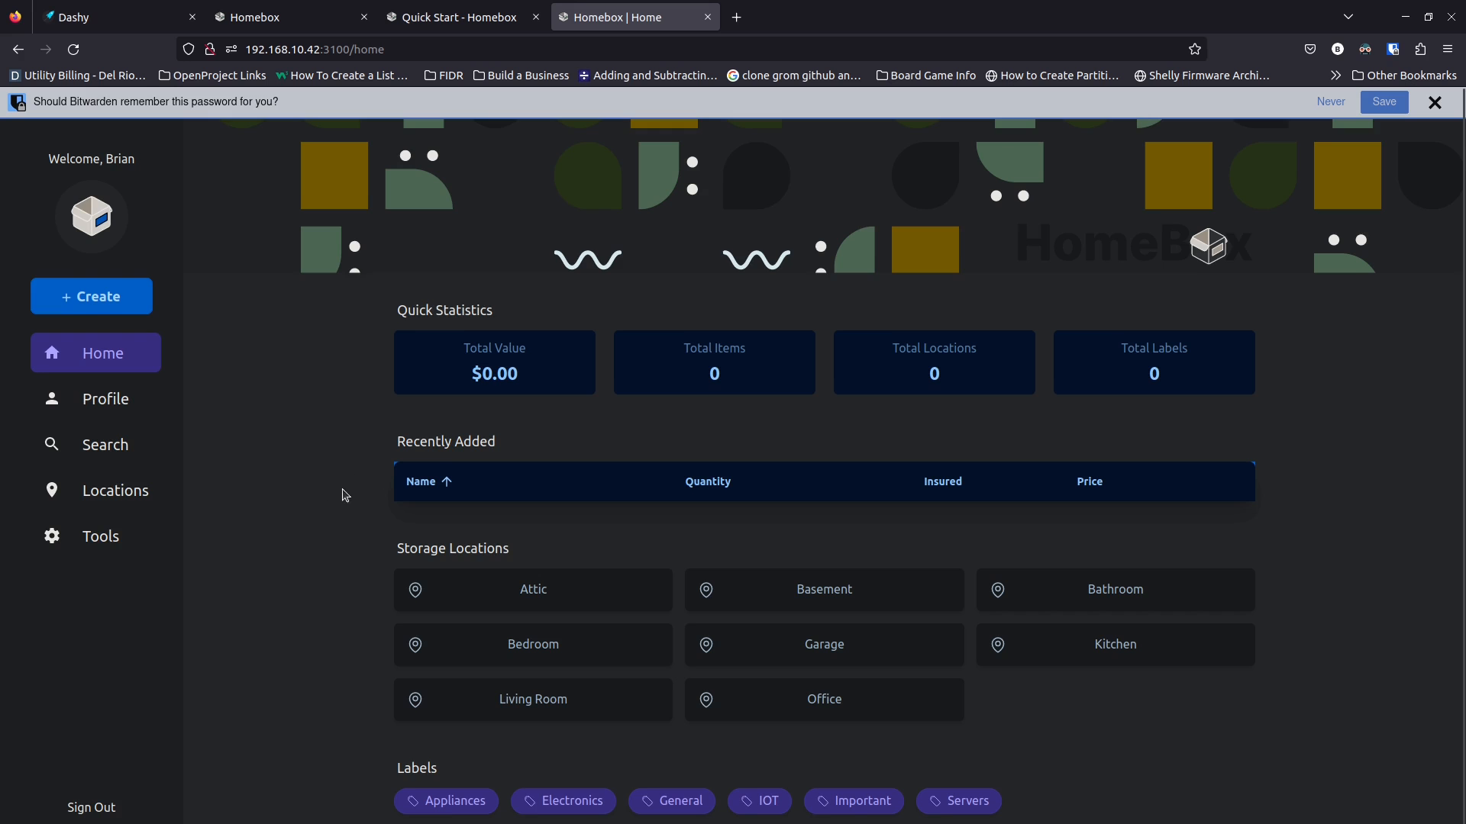
scroll(336, 526, down, 1)
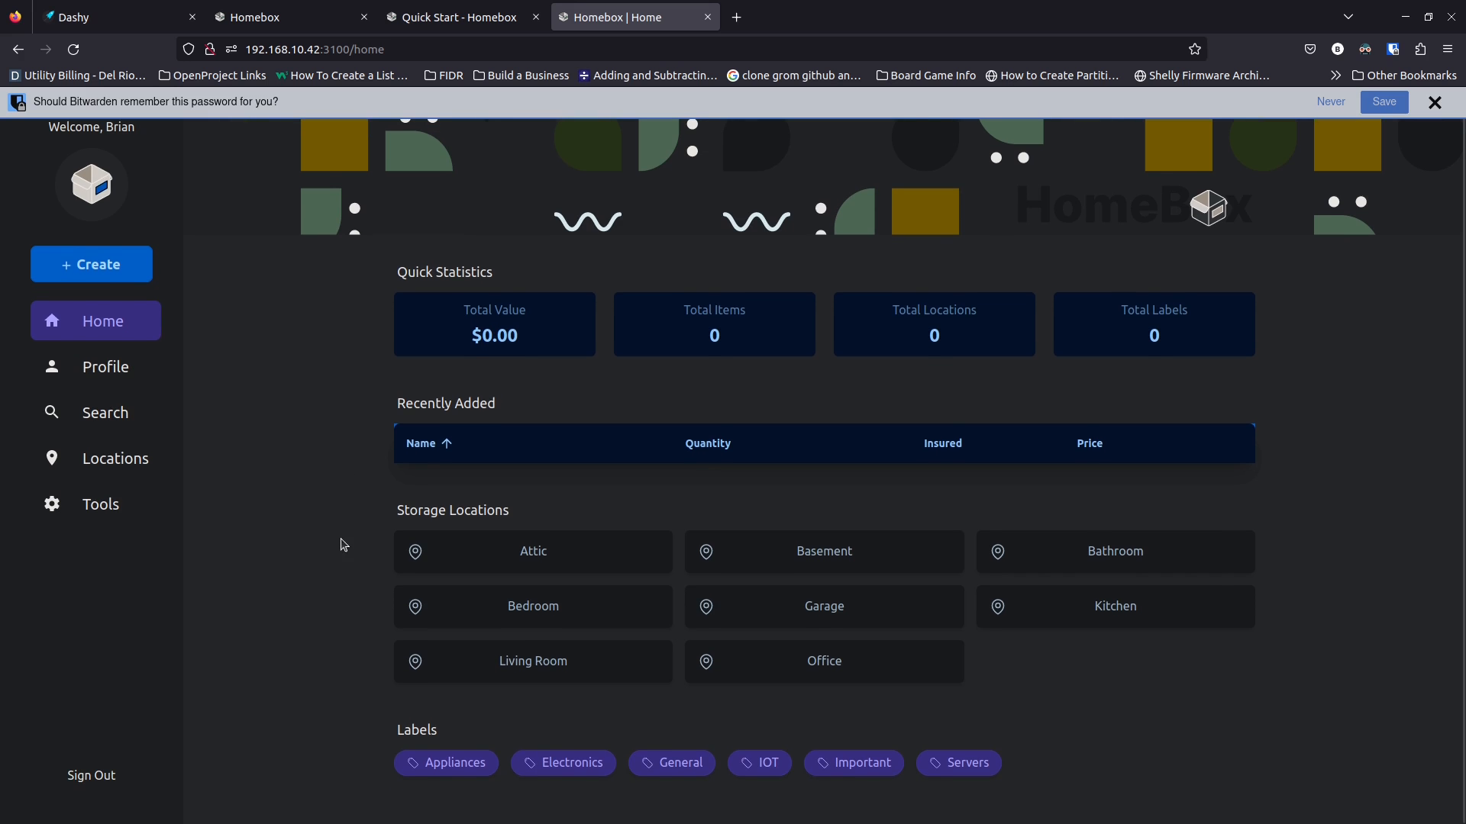
scroll(350, 548, up, 1)
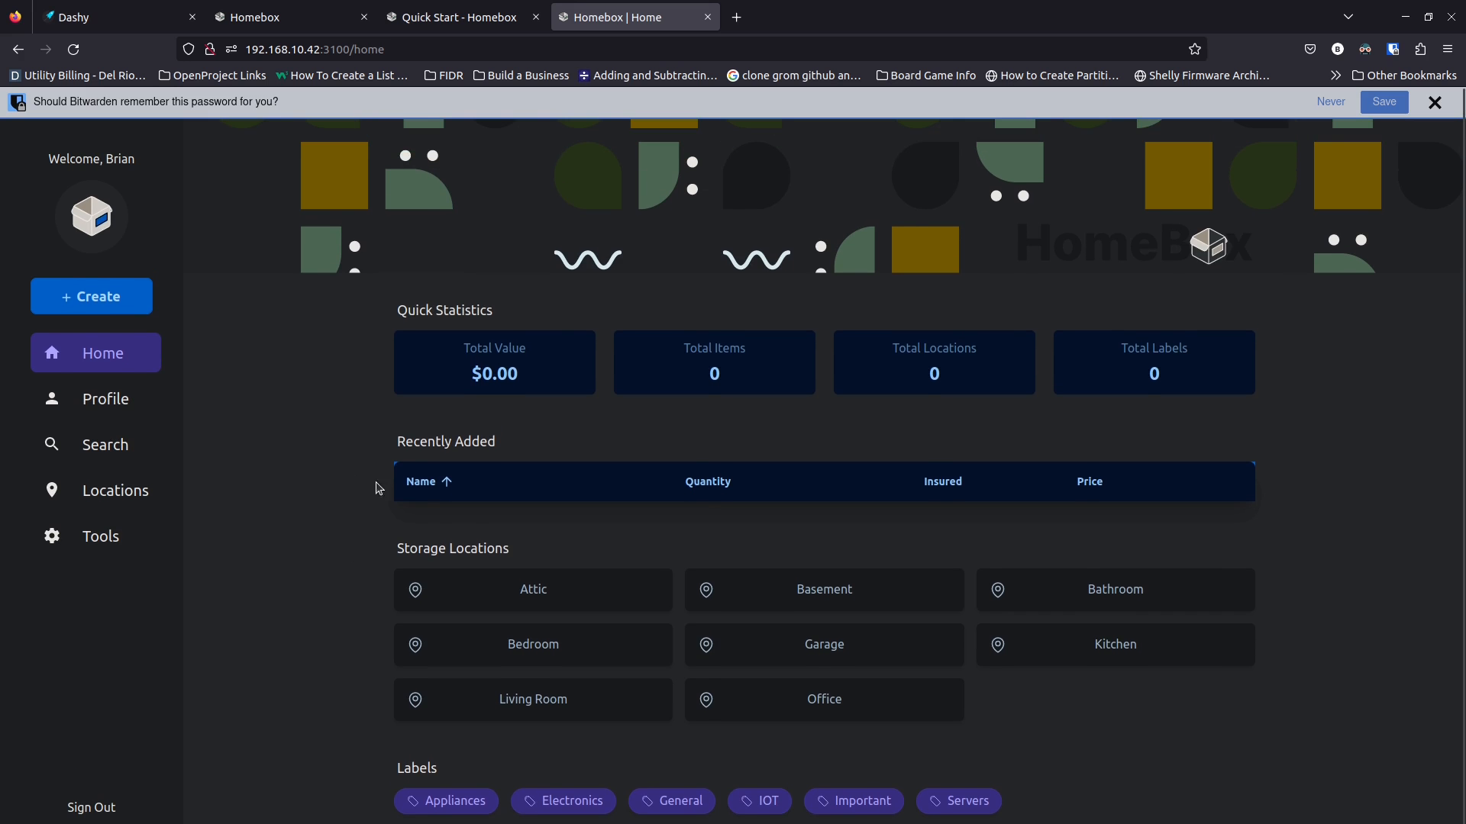
click(1429, 104)
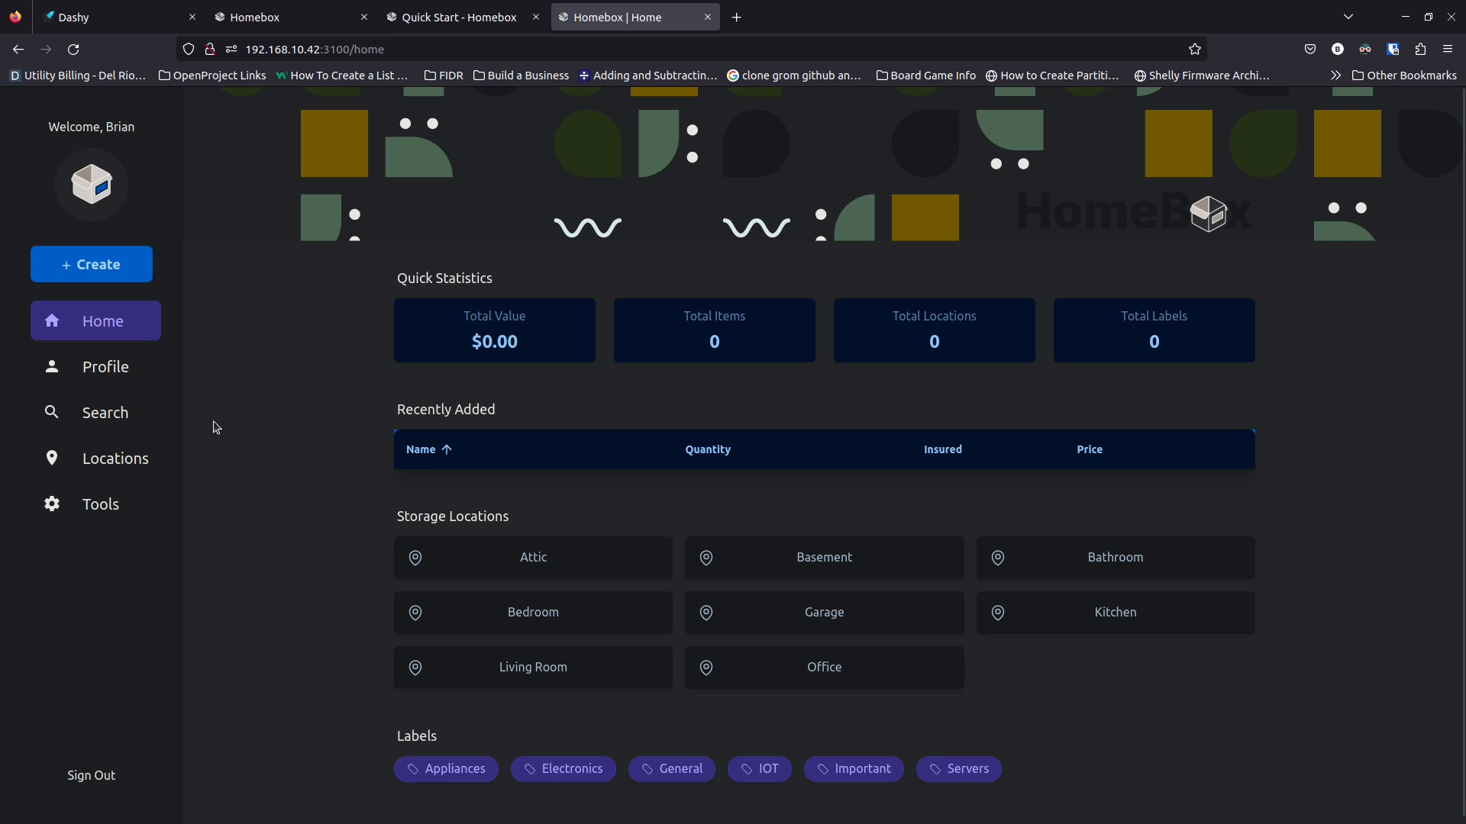
Sign out of Homebox, return to Tabby and stop following the container logs
click(105, 774)
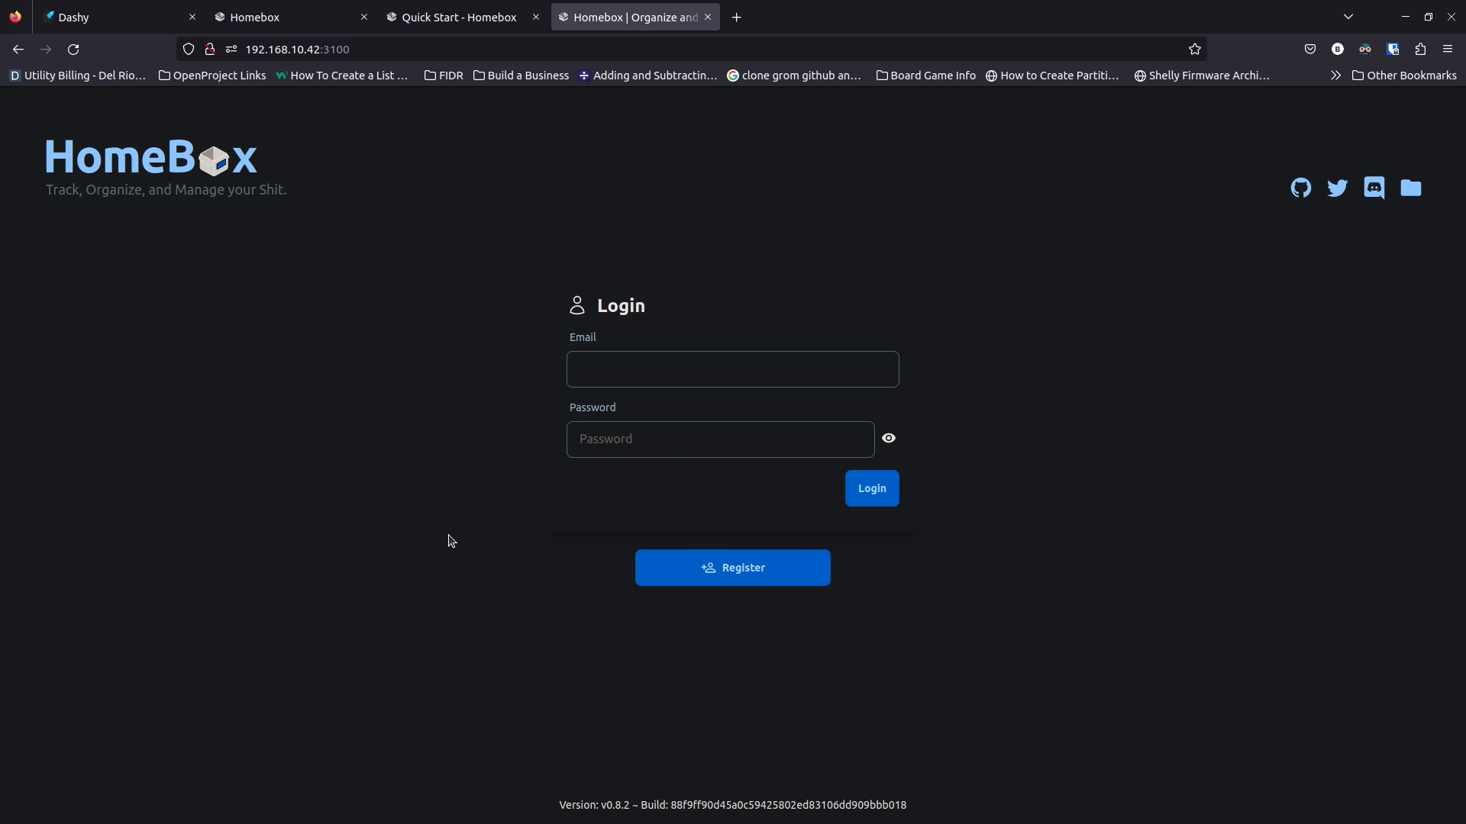
key(alt+Tab)
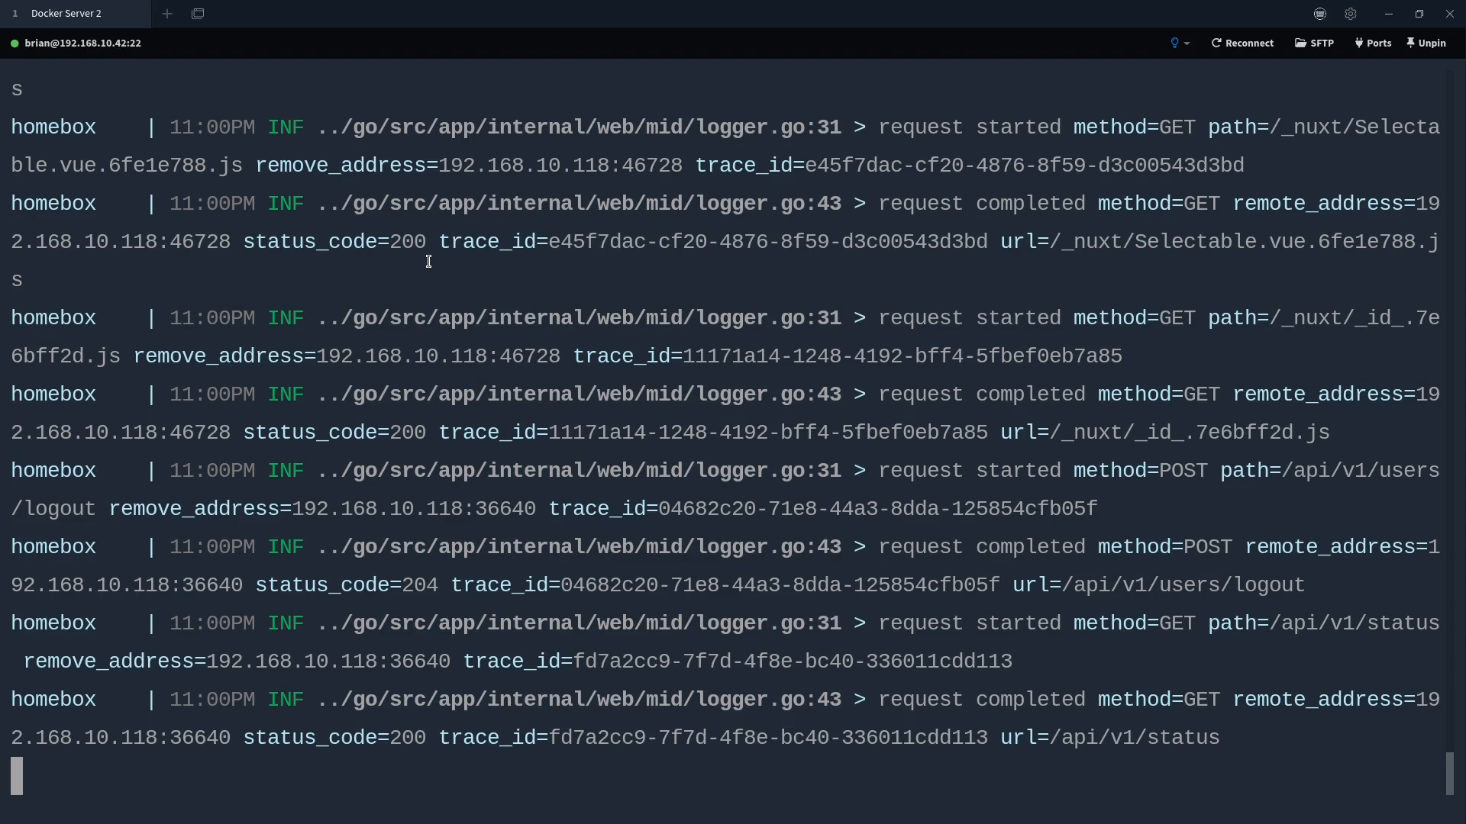
key(ctrl+c)
Clear the terminal and open docker-compose.yml in nano
text(clear)
key(Return)
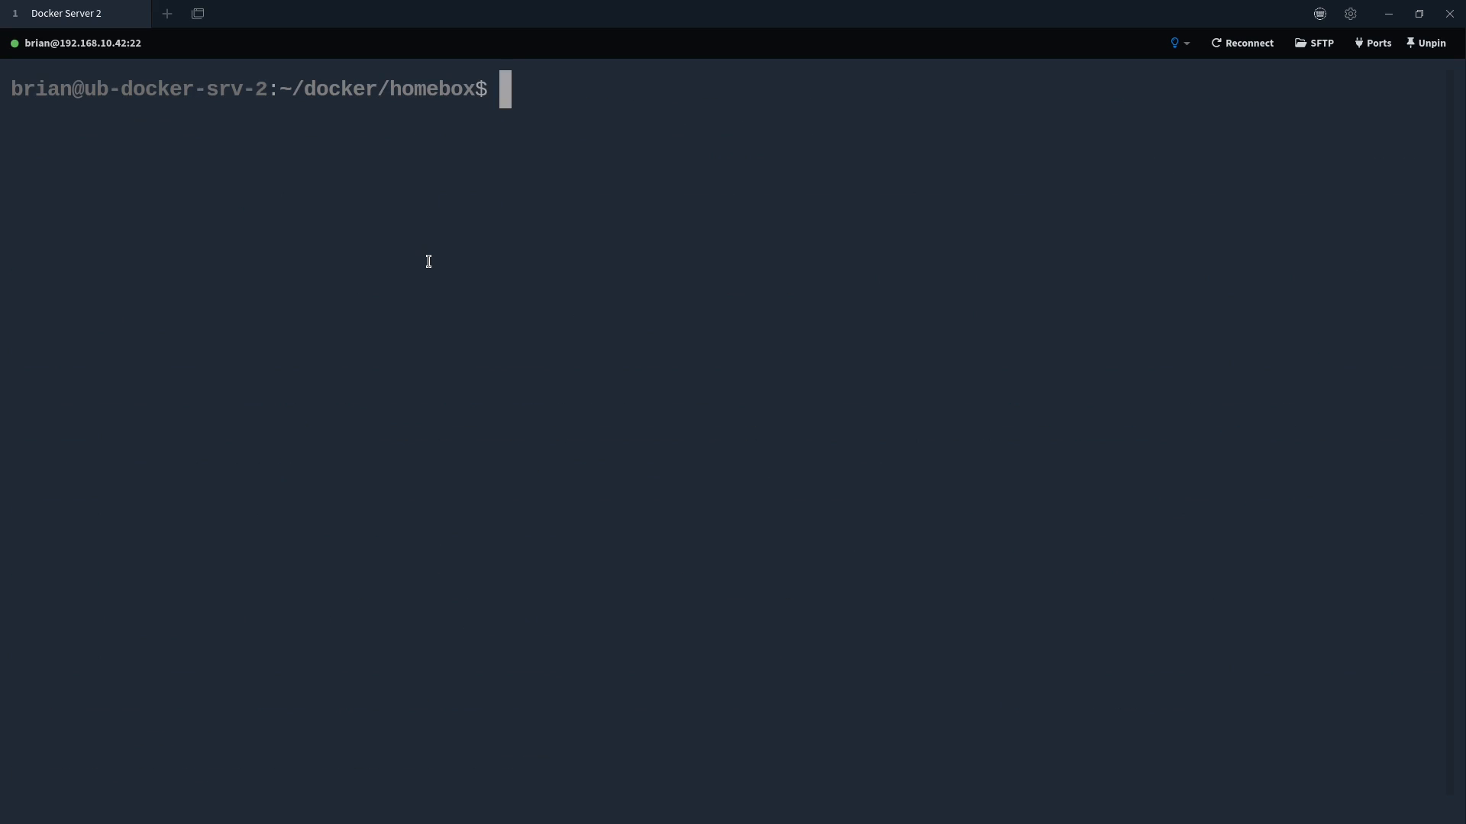
text(nano docker-compose.yml)
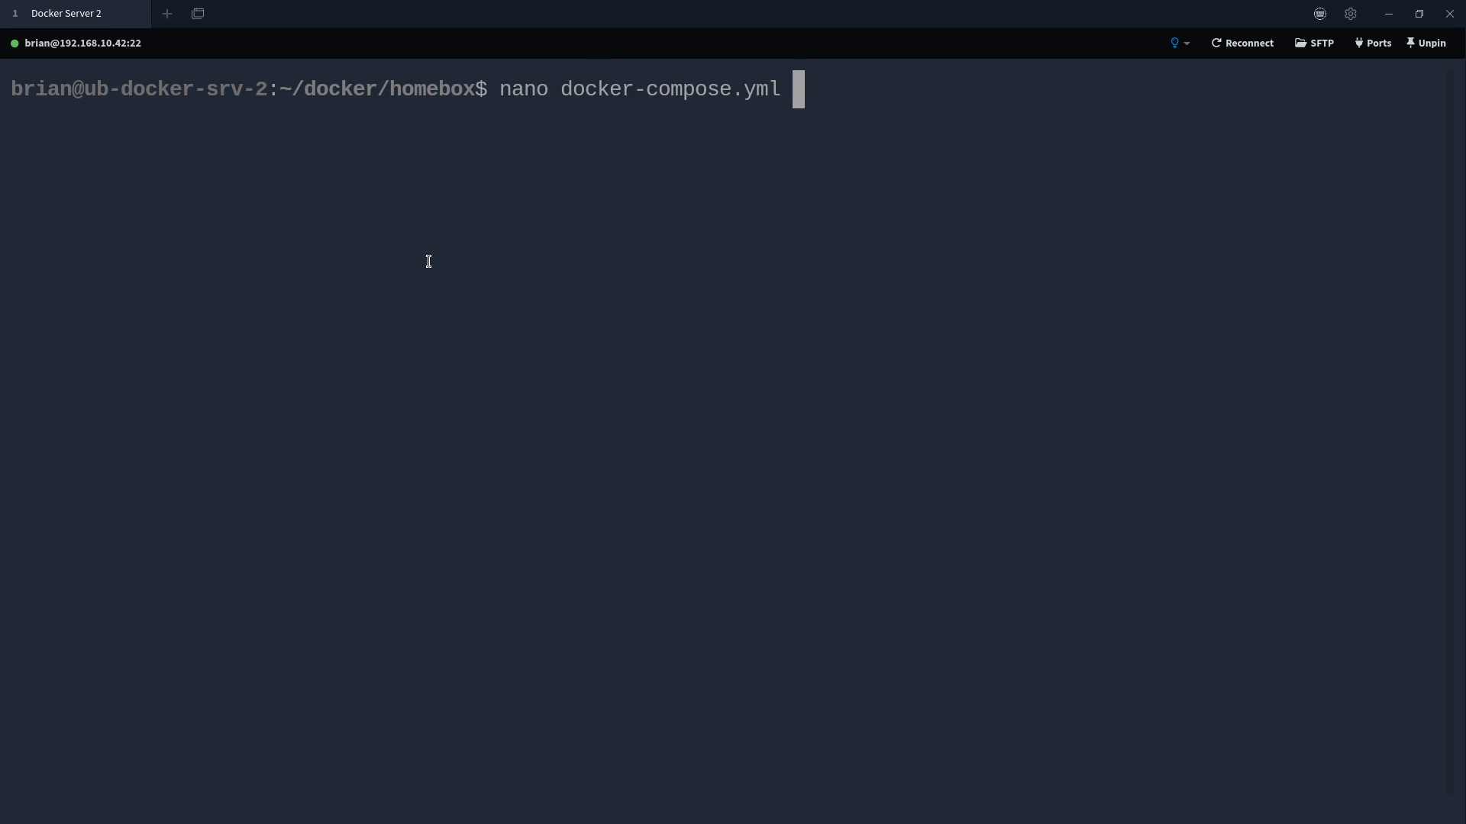
key(Return)
Start a correctly indented '- ' entry below HBOX_WEB_MAX_UPLOAD_SIZE=10 in the homebox environment list
key(Down)
key(Down)
key(Down)
key(Down)
key(Down)
key(Down)
key(Down)
key(Down)
key(Down)
key(Down)
key(Down)
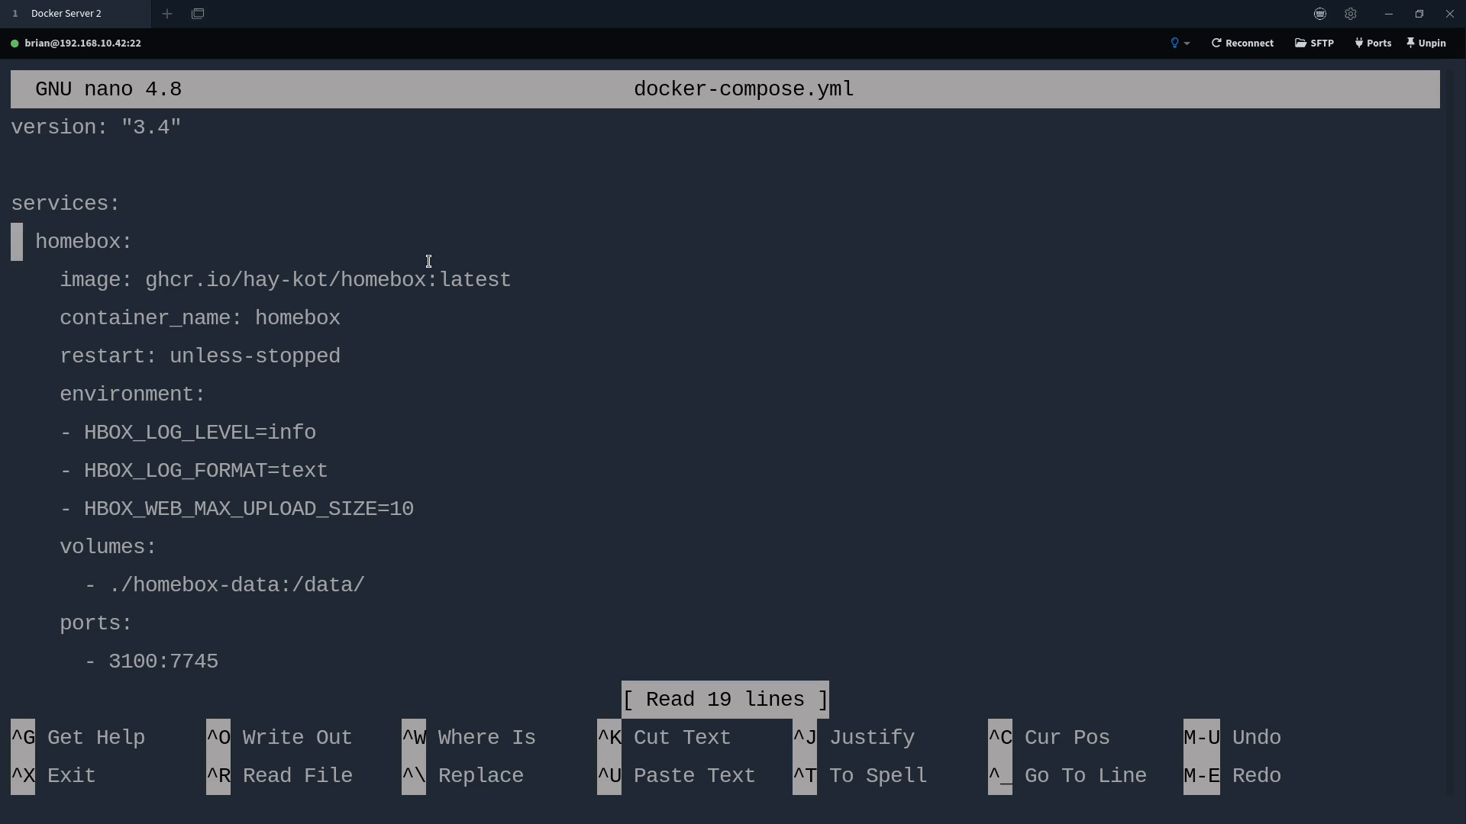
key(Up)
key(End)
key(Return)
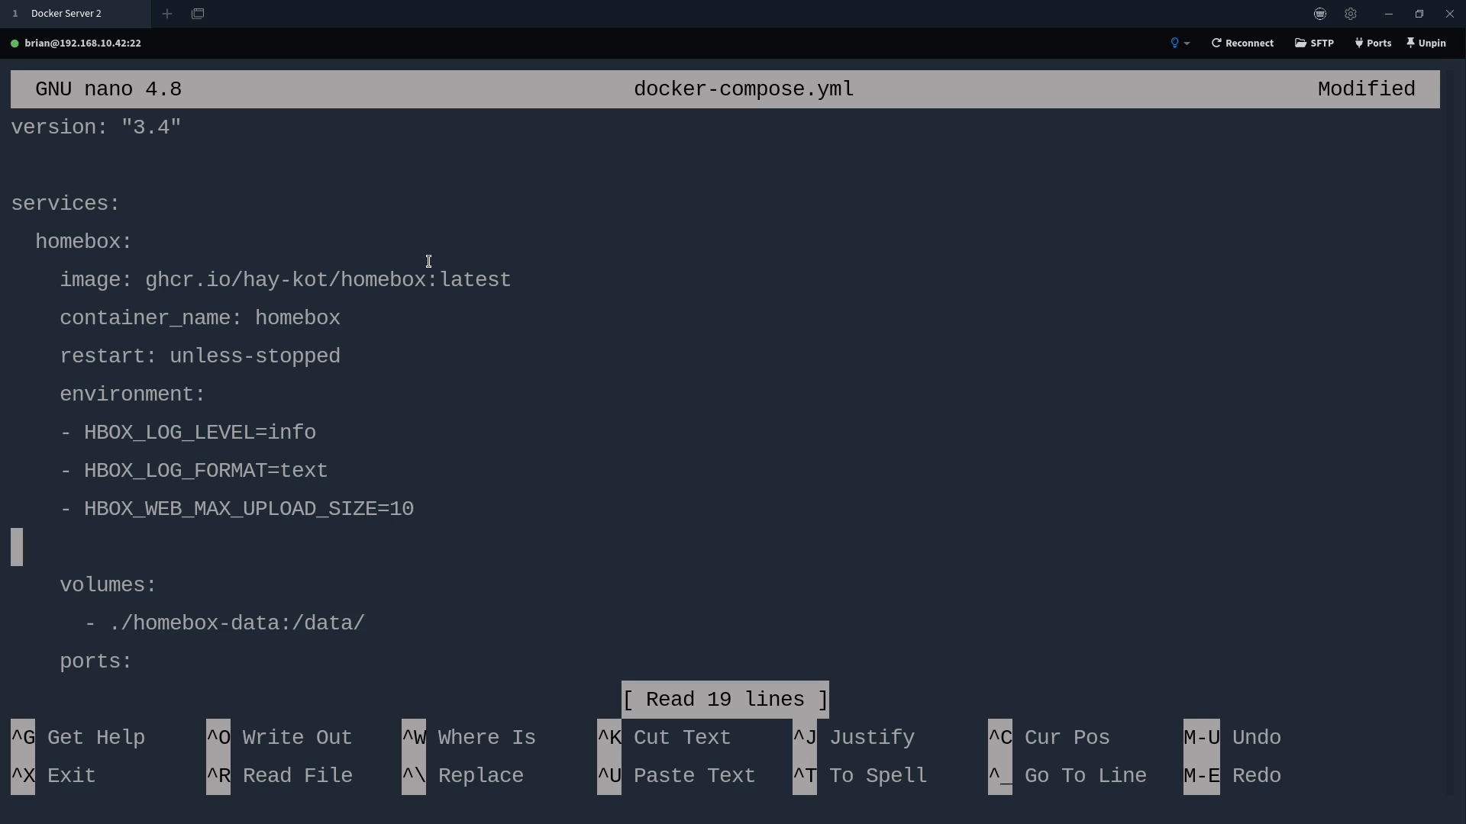
text(-)
key(BackSpace)
key(BackSpace)
text(-)
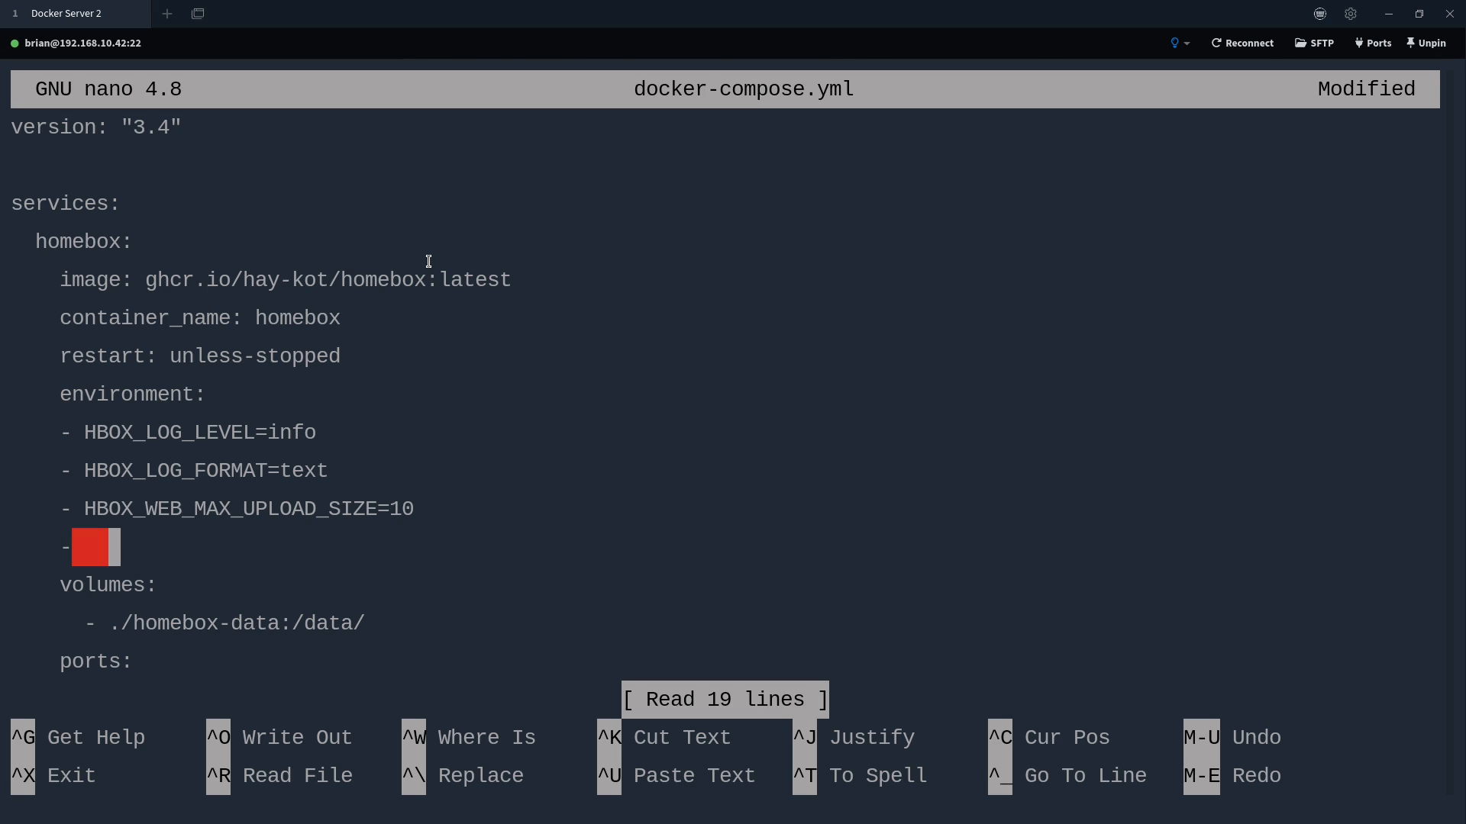
key(alt+Tab)
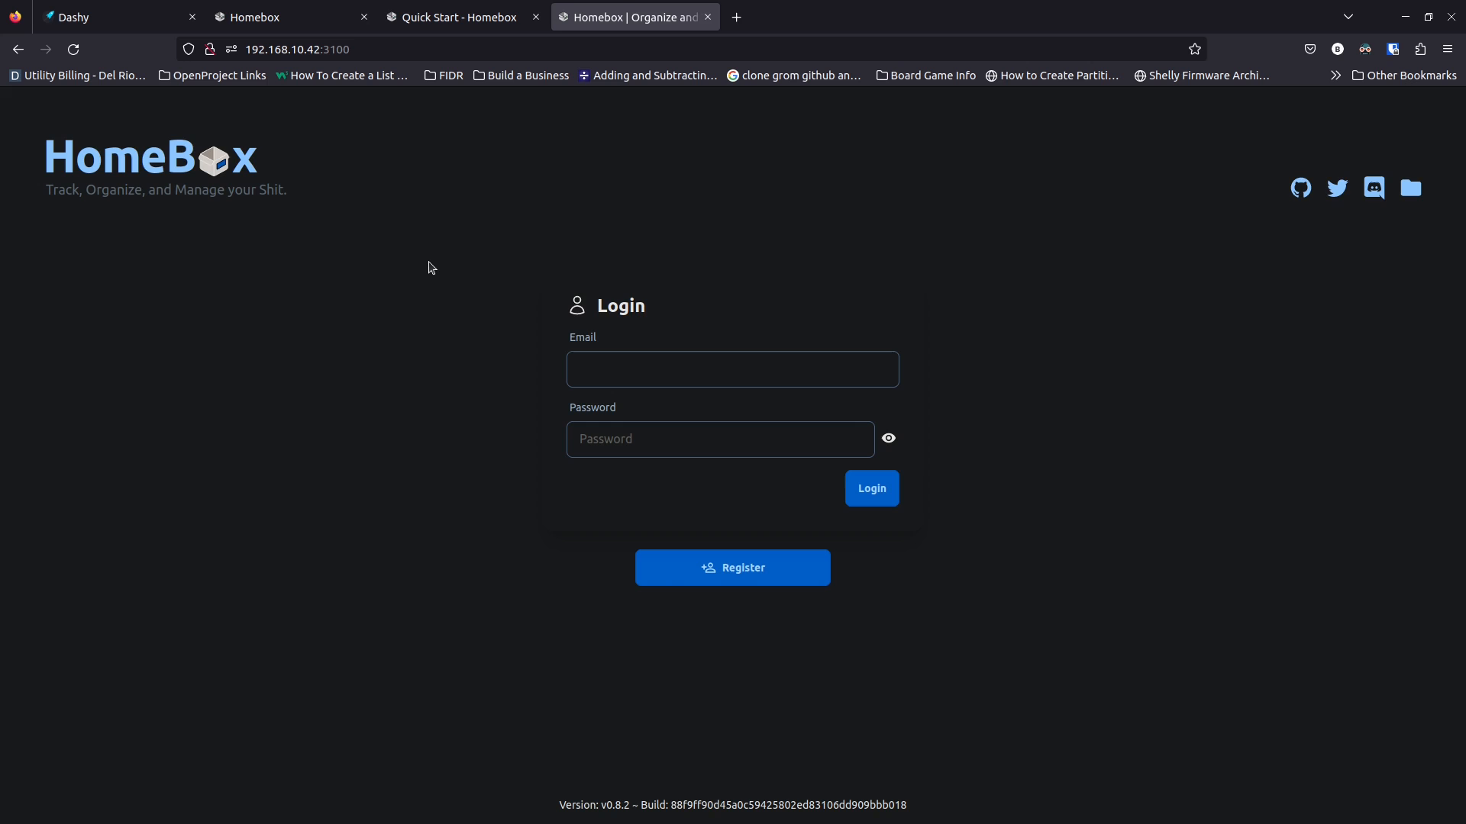
Copy HBOX_OPTIONS_ALLOW_REGISTRATION from the Quick Start Env Variables table into the terminal
click(482, 29)
click(320, 467)
scroll(321, 469, down, 5)
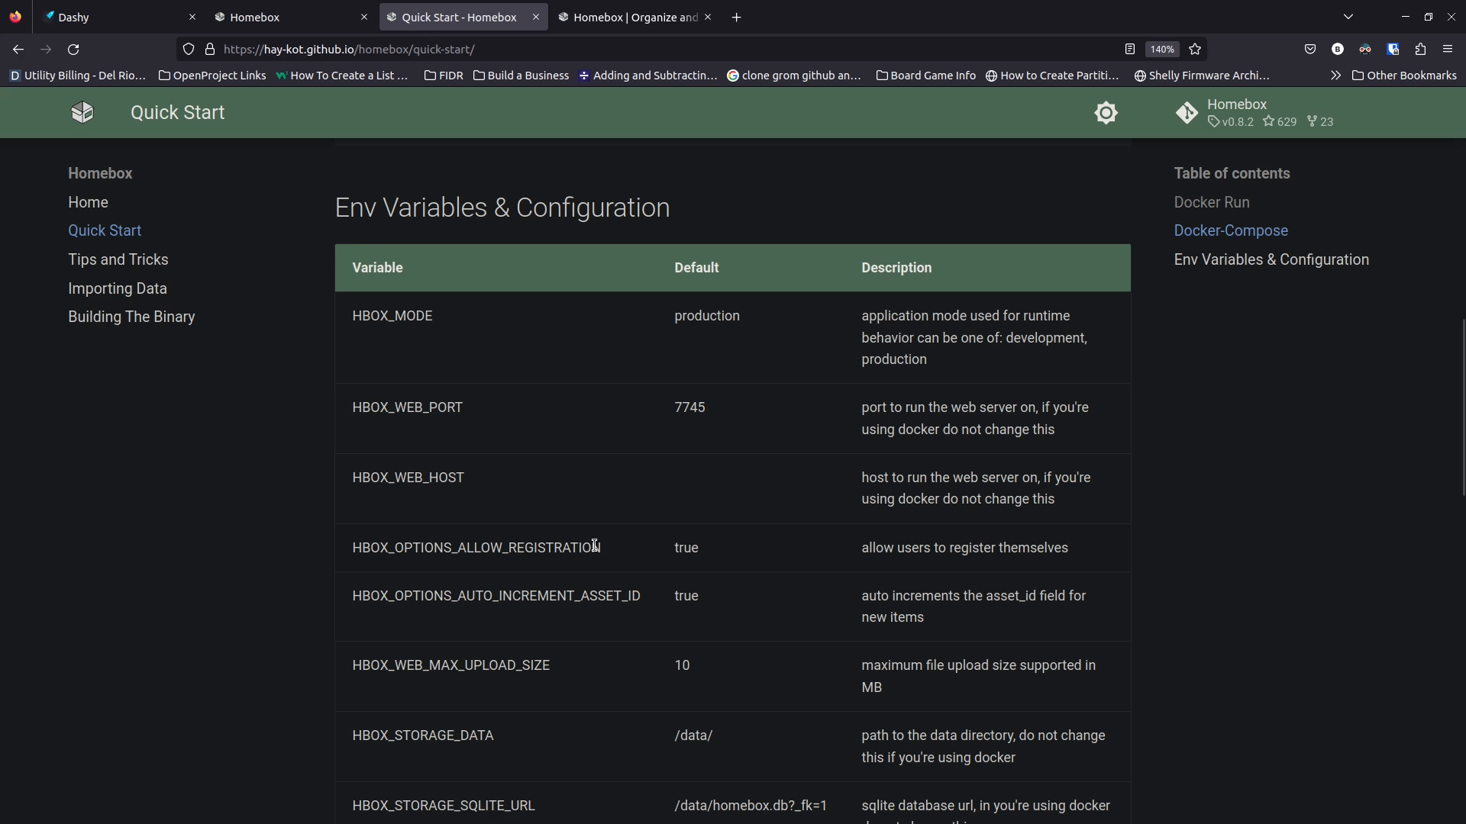
drag(615, 550, 352, 552)
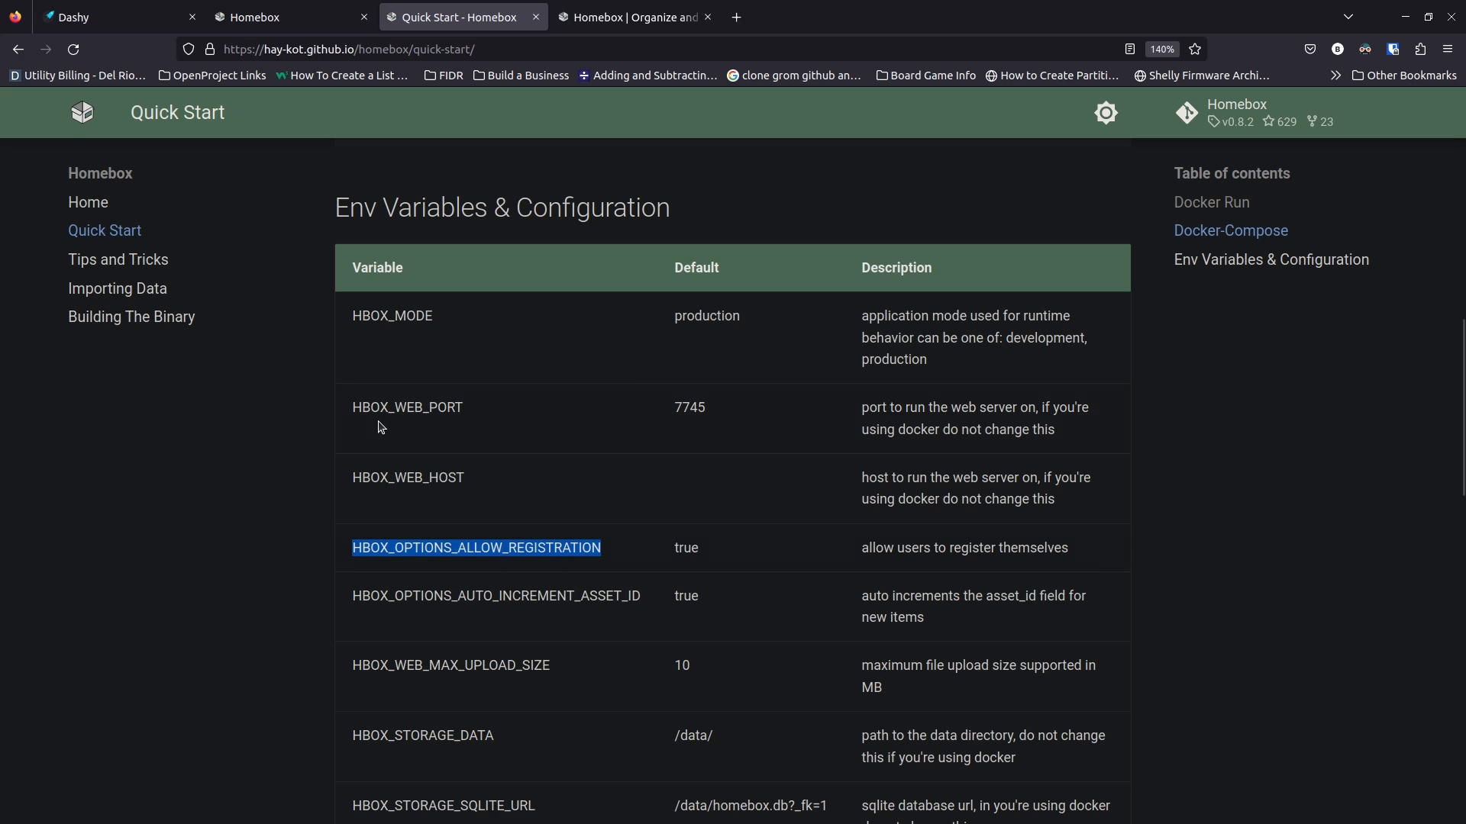
key(alt+Tab)
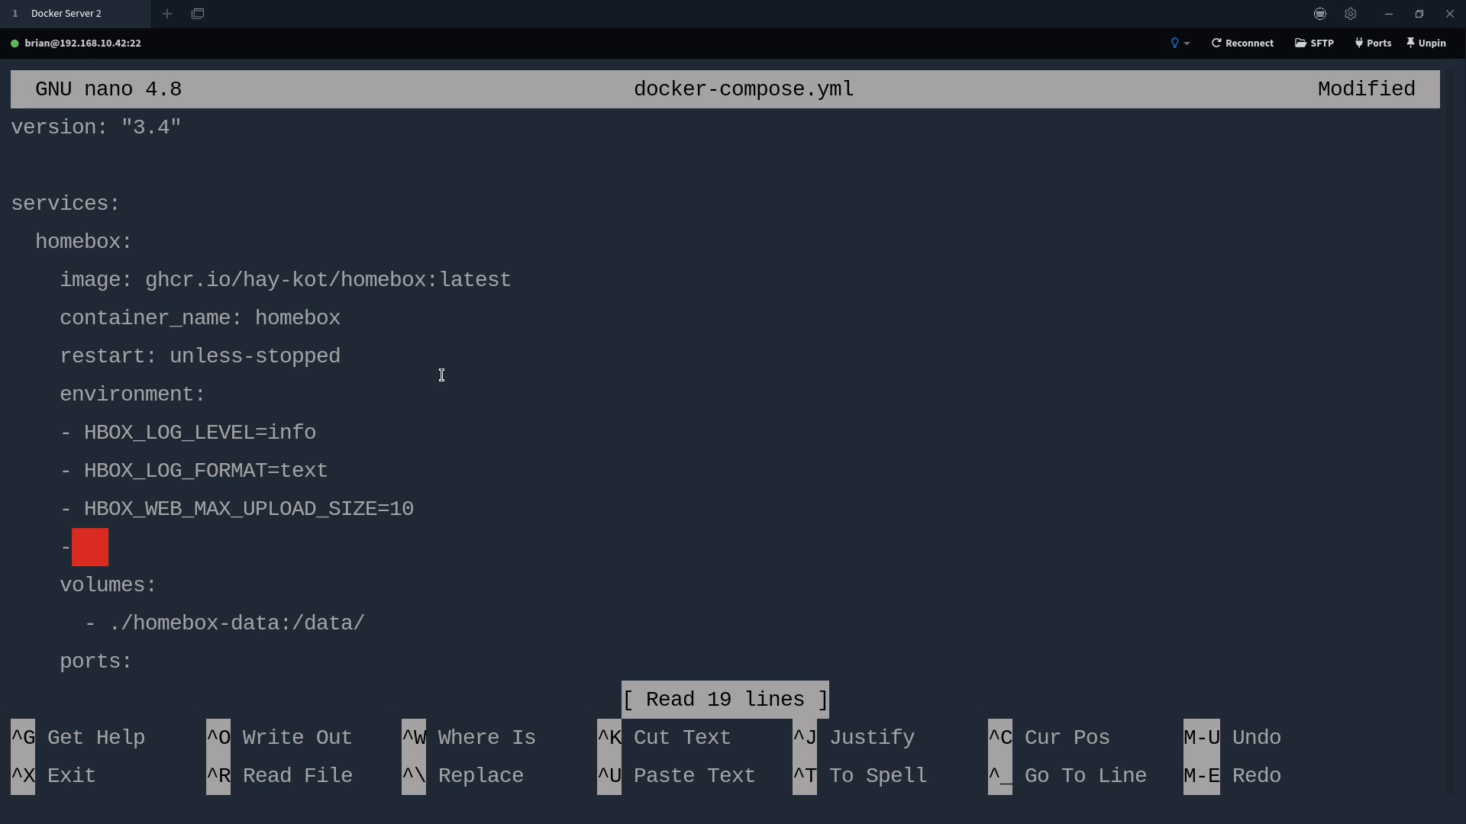
key(BackSpace)
Add HBOX_OPTIONS_ALLOW_REGISTRATION=false to docker-compose.yml, save it, and exit nano
key(alt+Tab)
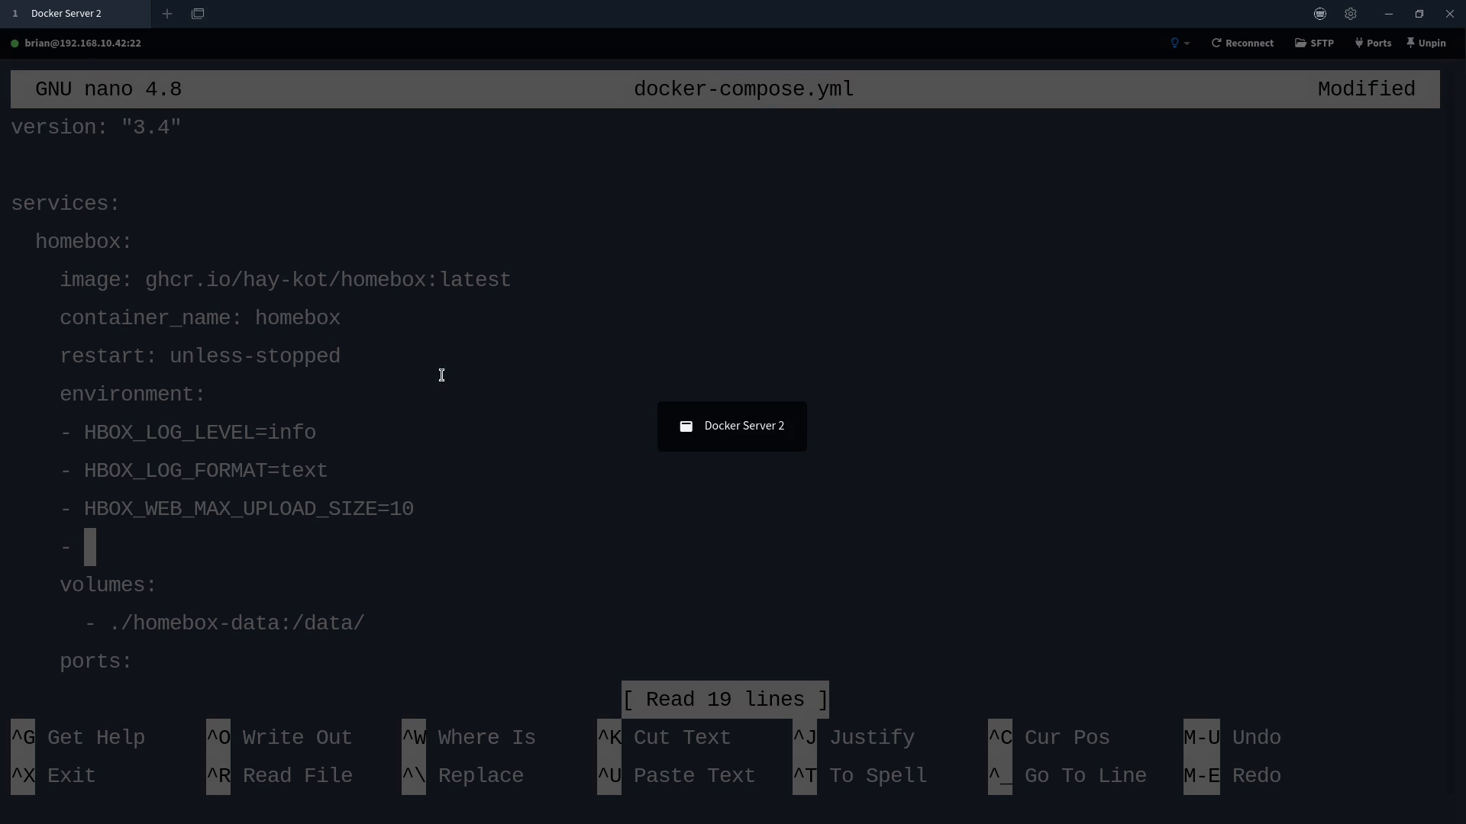
key(ctrl+shift+v)
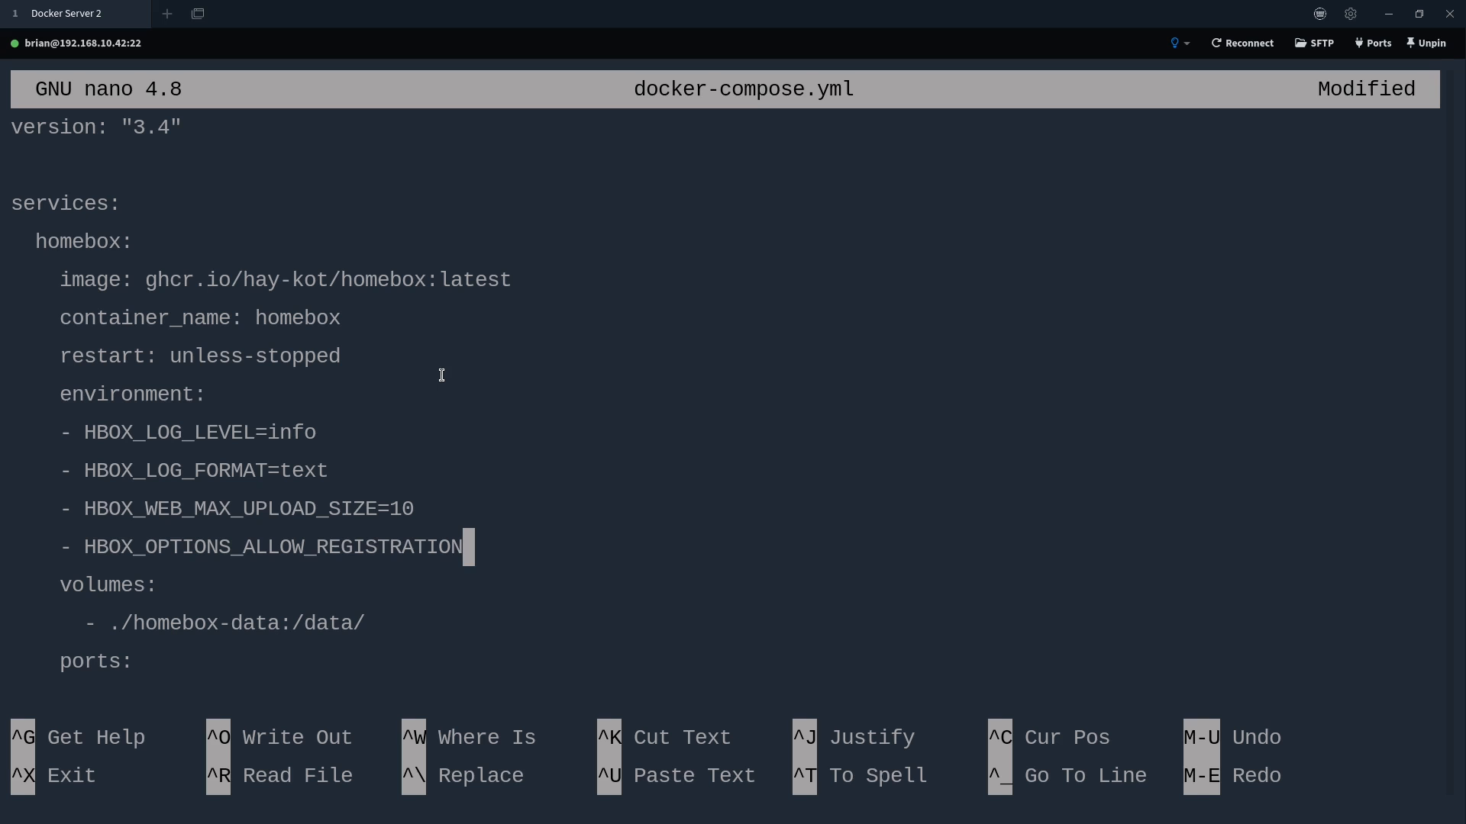
text(=false)
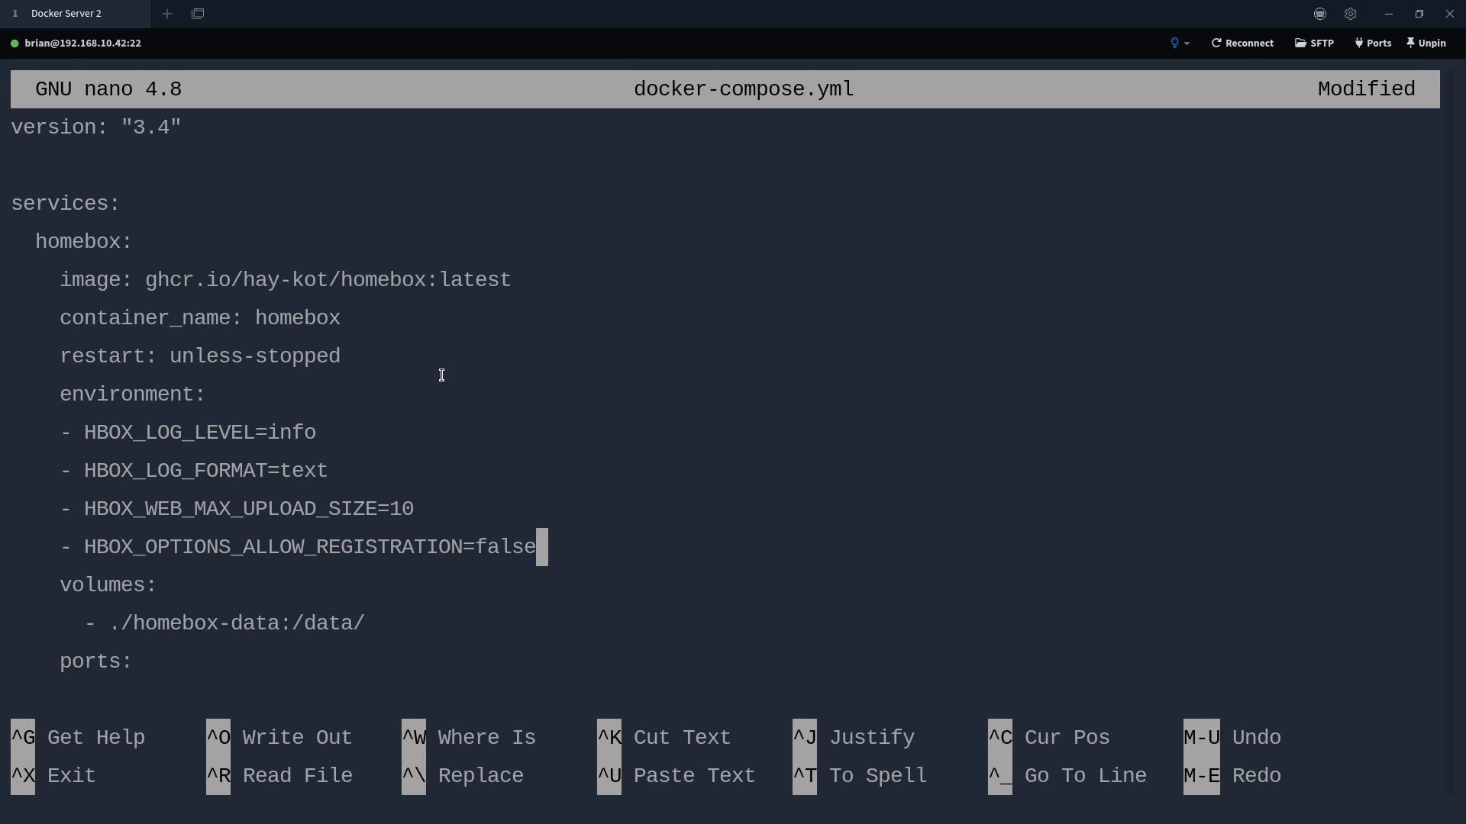
key(ctrl+o)
key(Return)
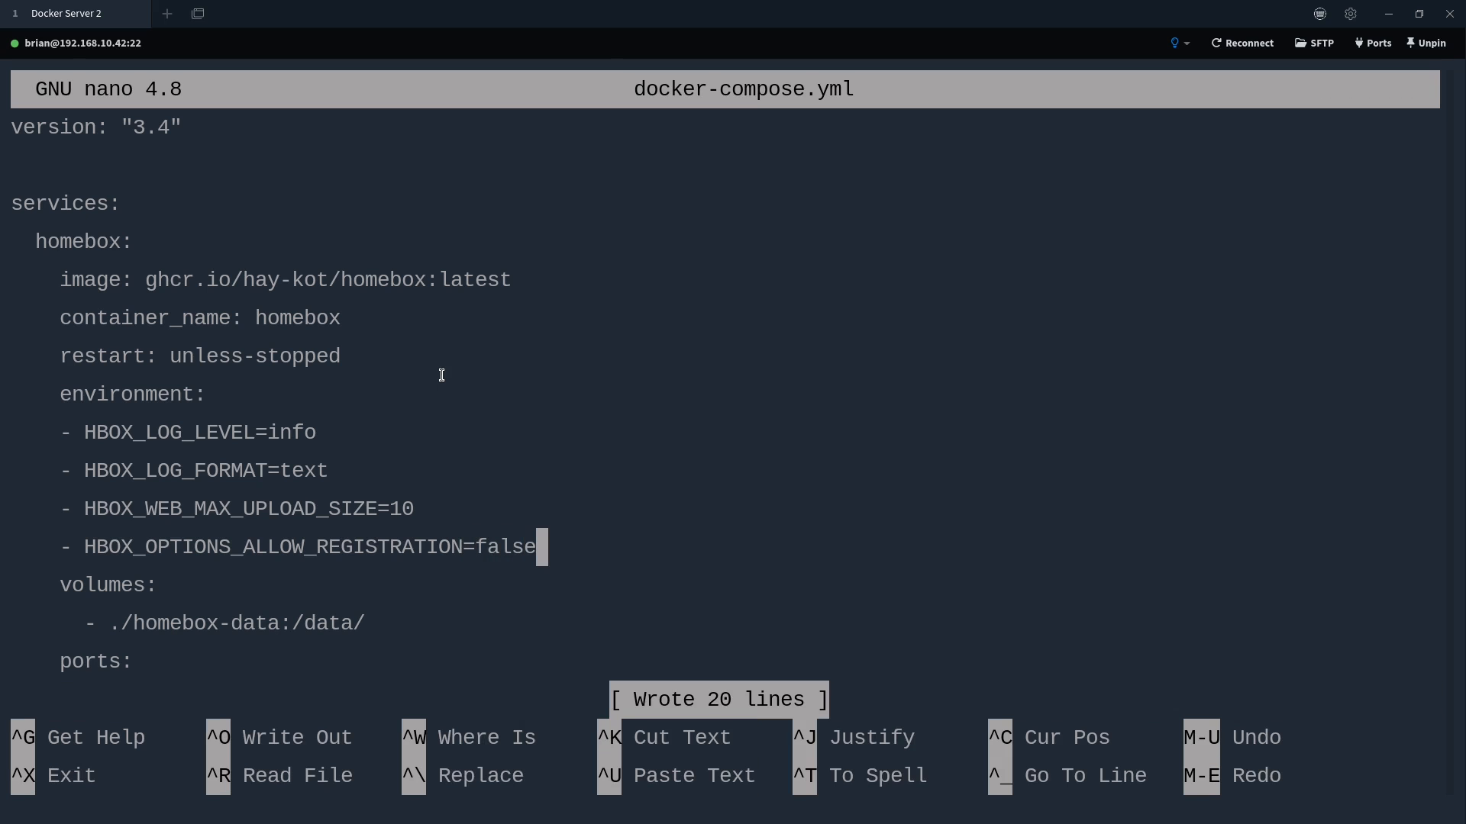
key(Down)
key(Down)
key(Down)
key(Up)
key(Up)
key(Up)
key(Up)
key(Up)
key(Up)
key(Up)
key(ctrl+x)
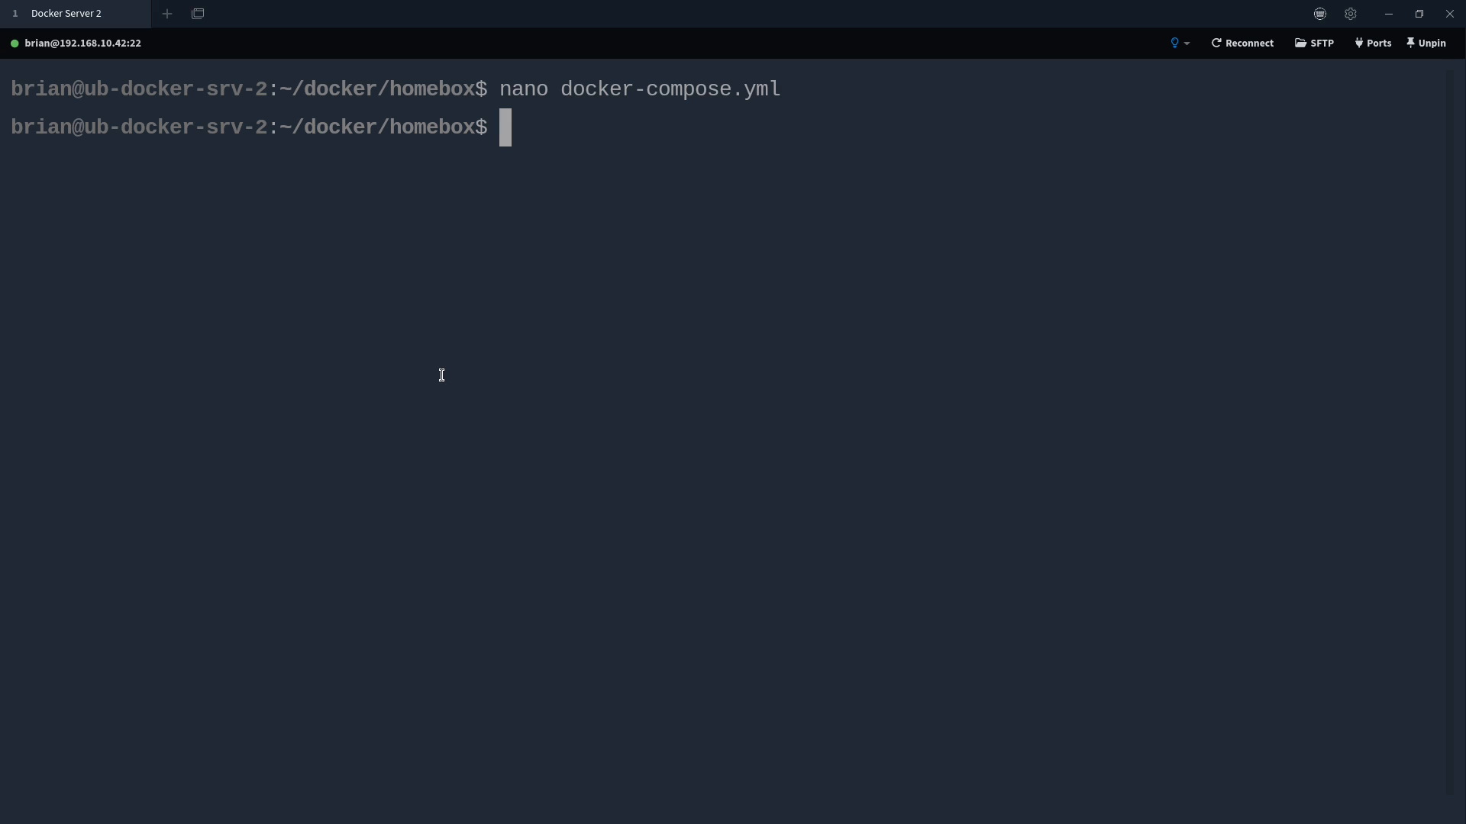
Recreate the homebox container with docker-compose up -d and return to the Homebox login page
text(docker-compos)
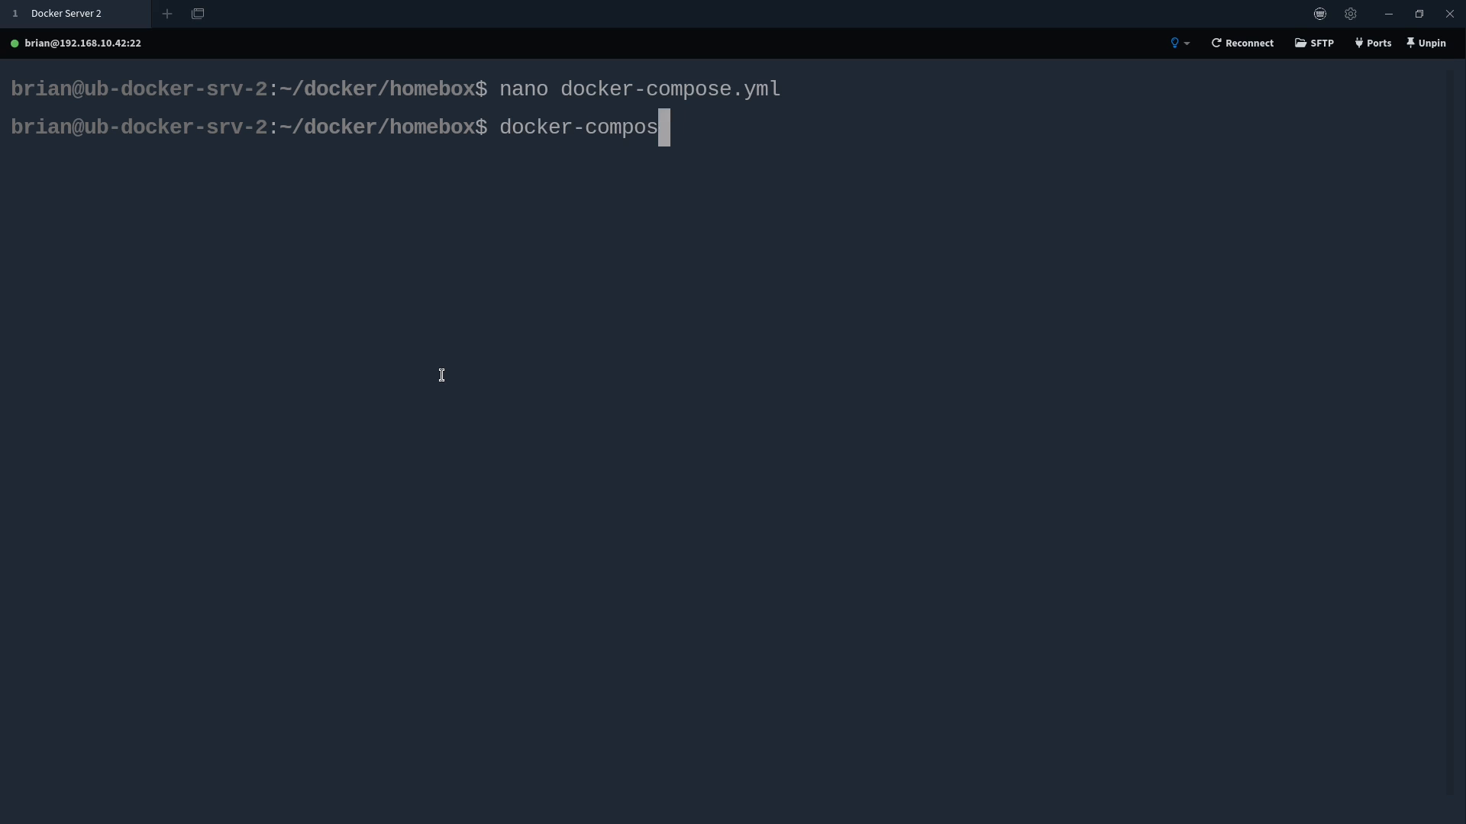
text(e up -d)
key(Return)
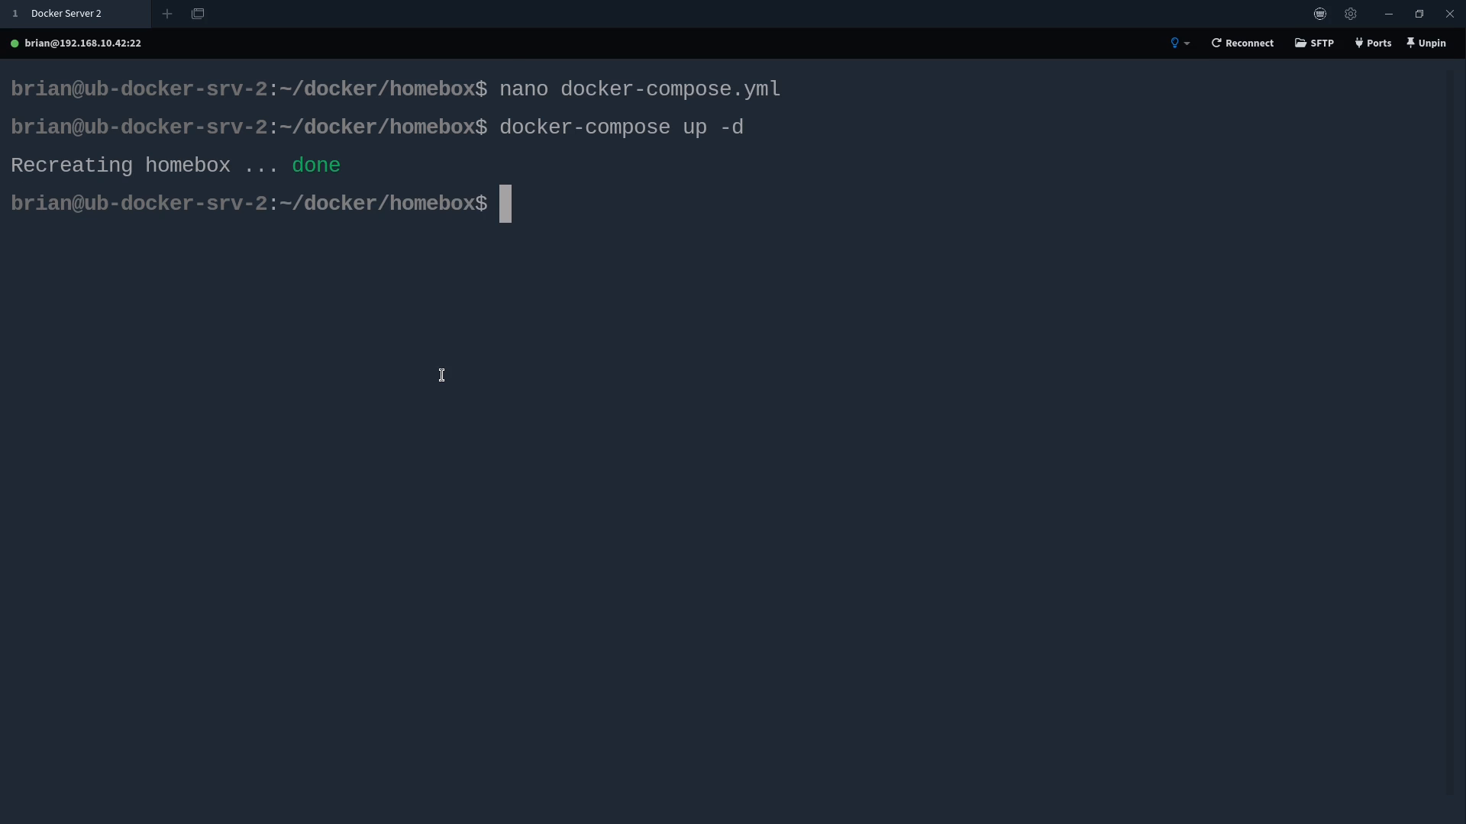
key(alt+Tab)
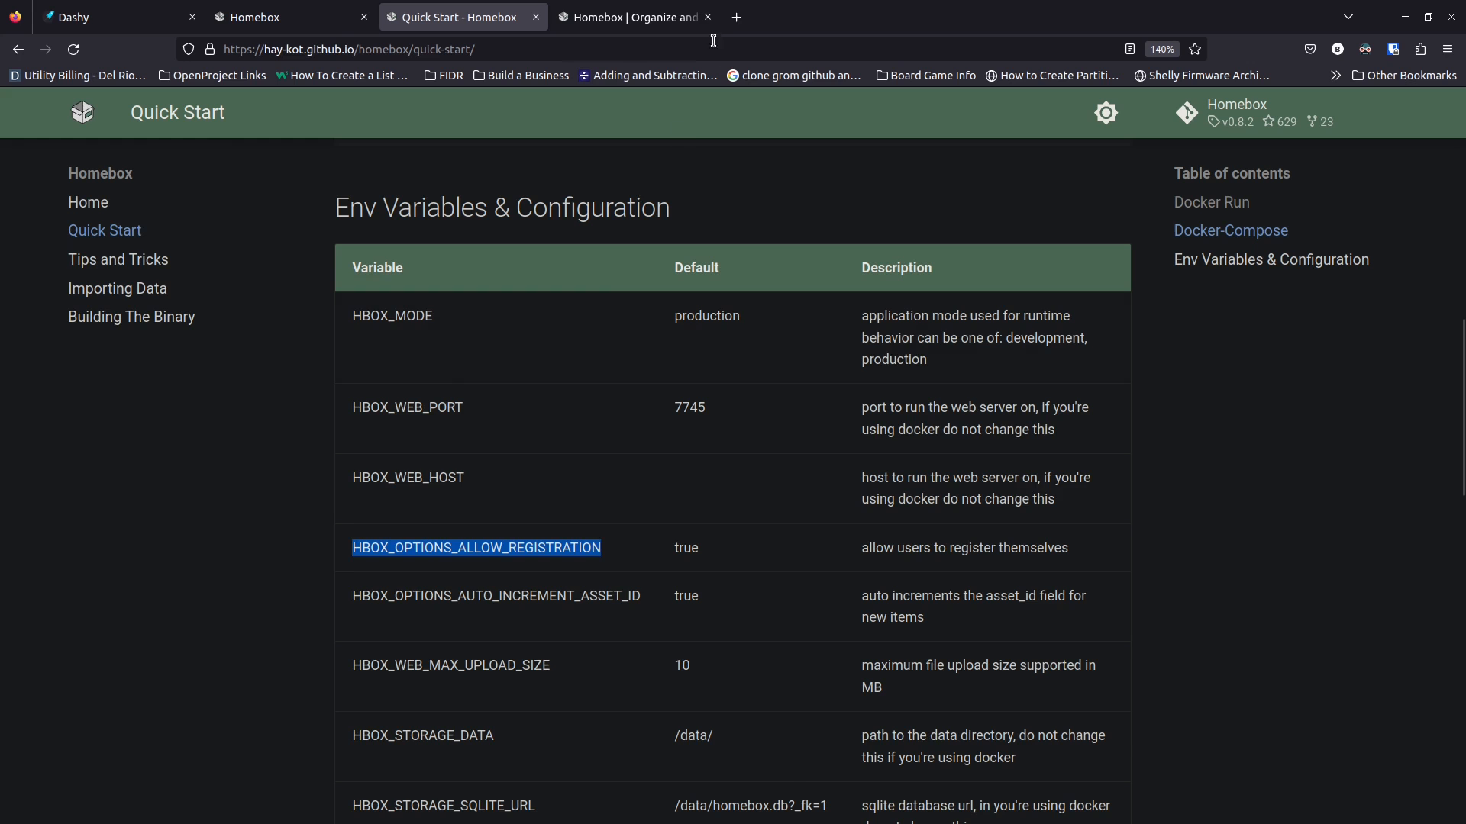
click(655, 15)
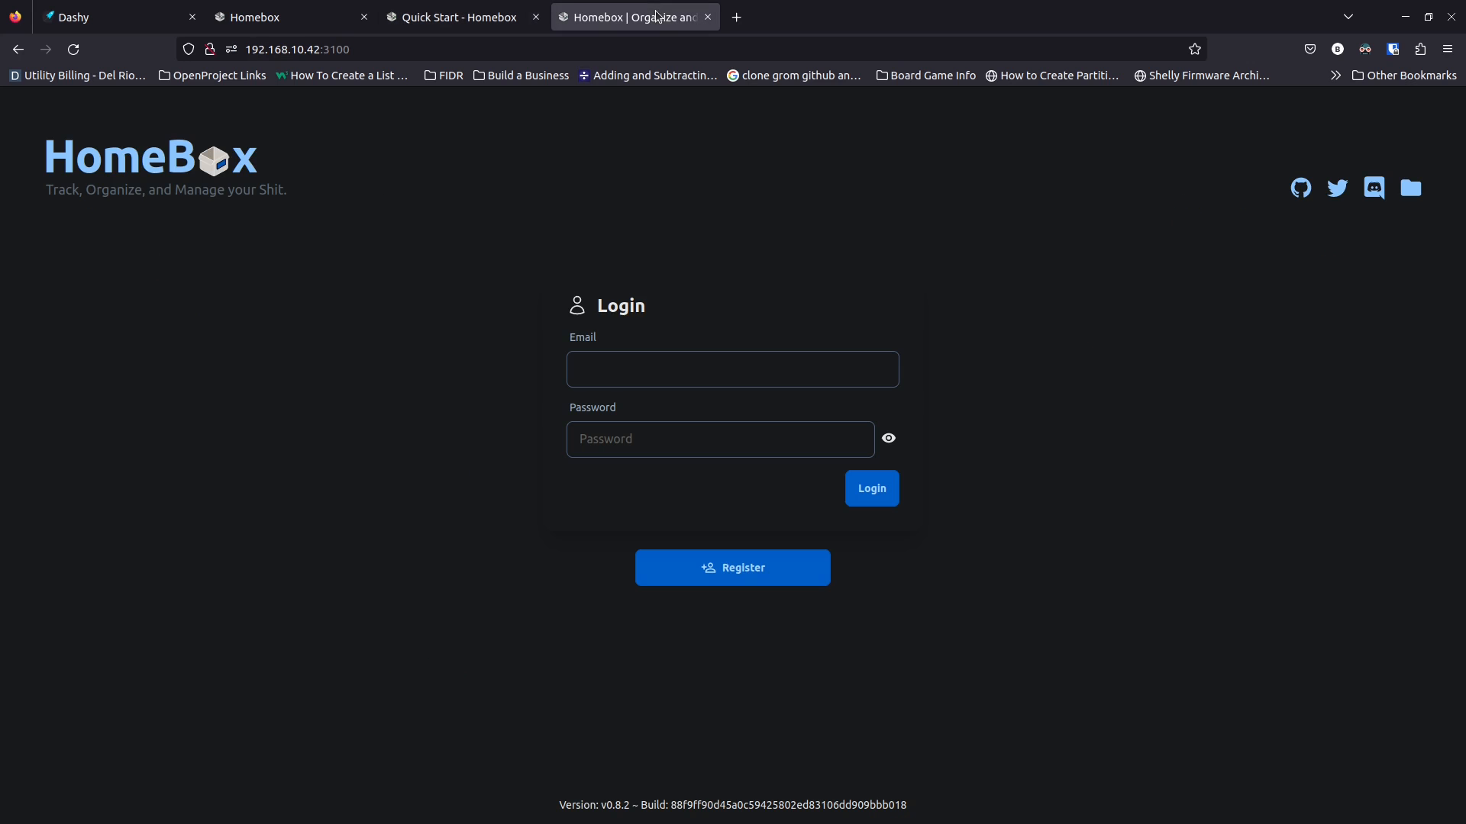
Reload the login page to show Registration Disabled, then sign in without saving the password
click(74, 52)
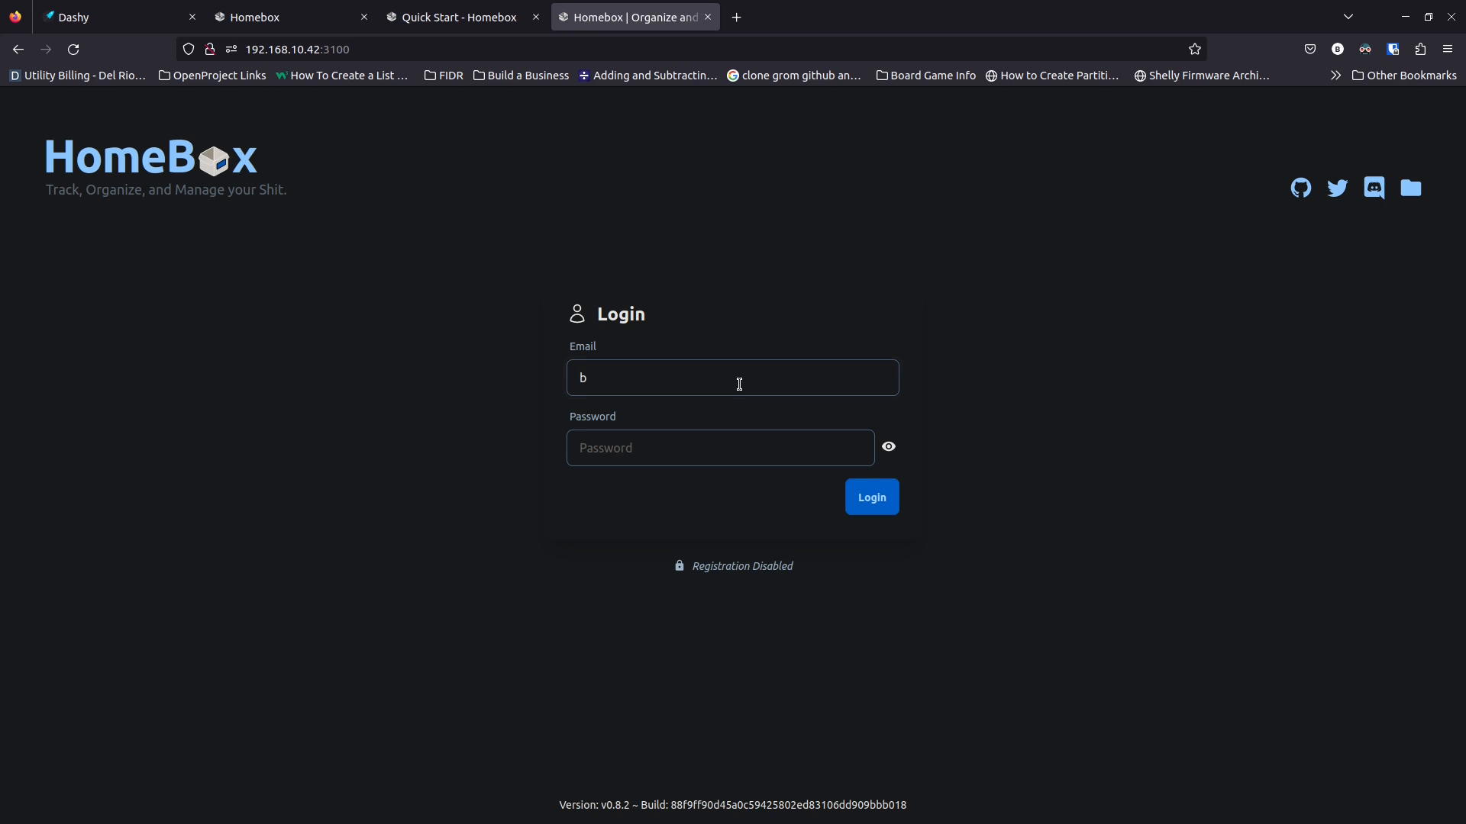
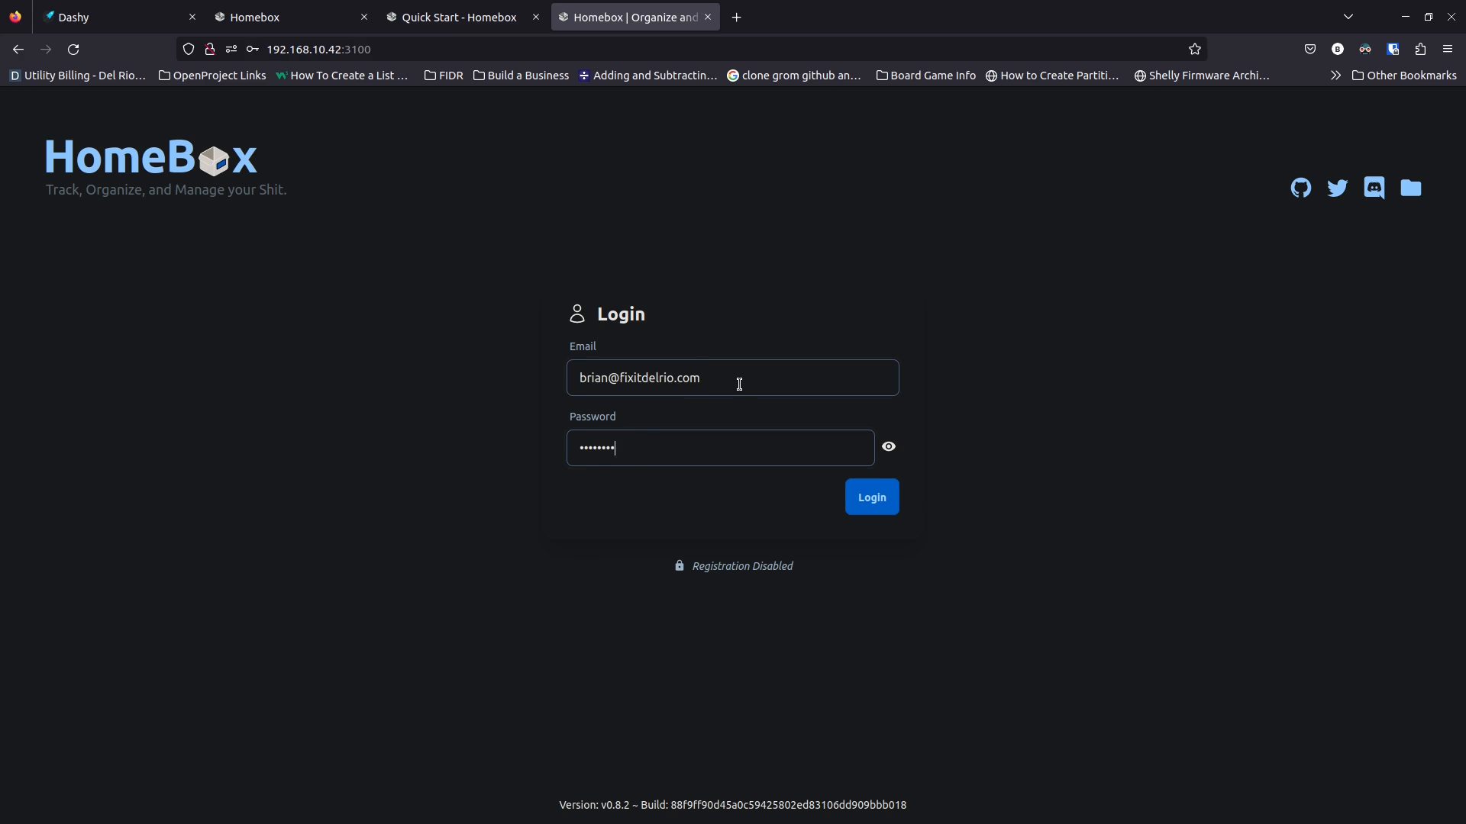
key(Return)
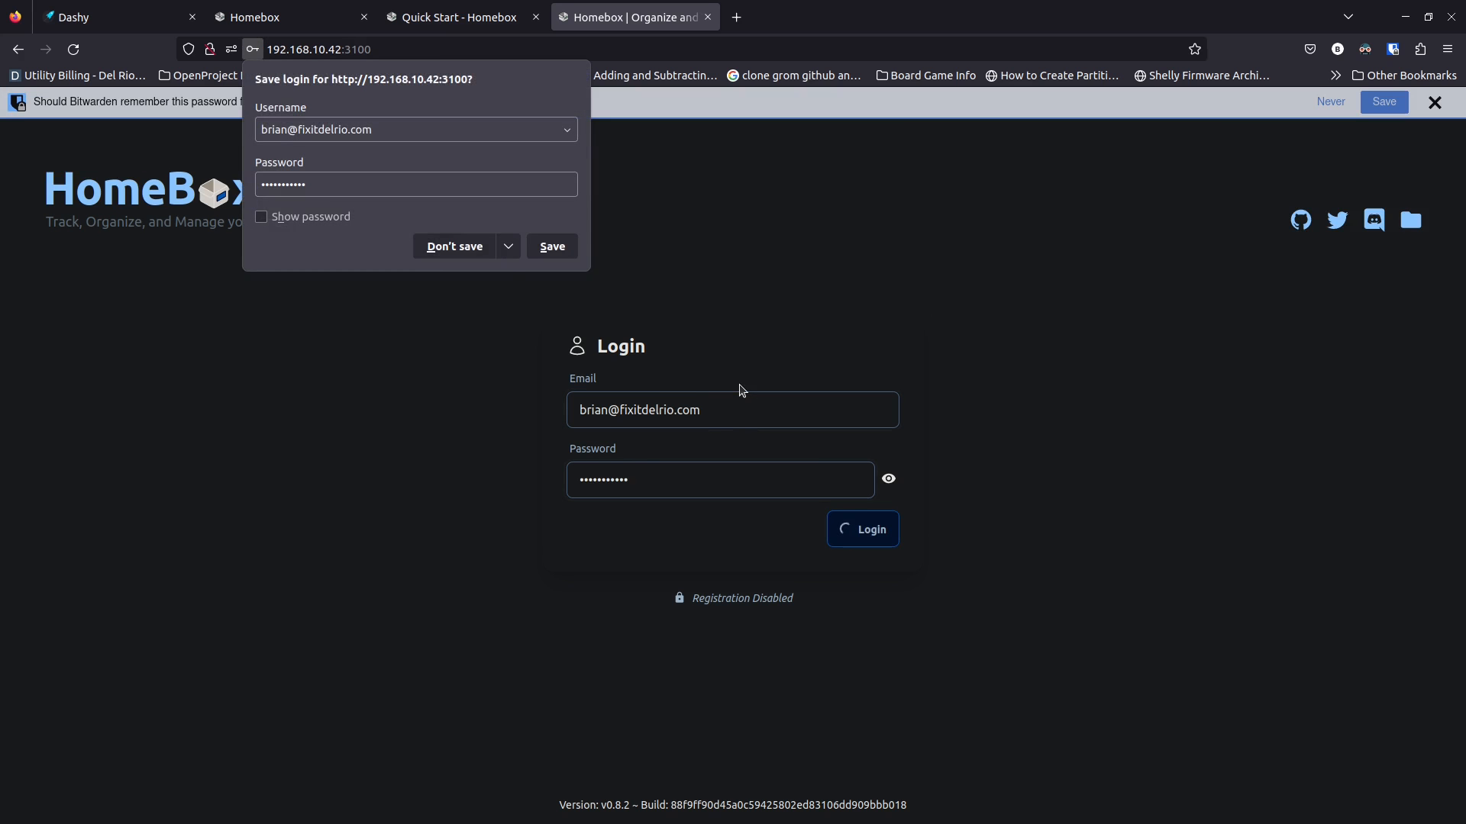
click(440, 246)
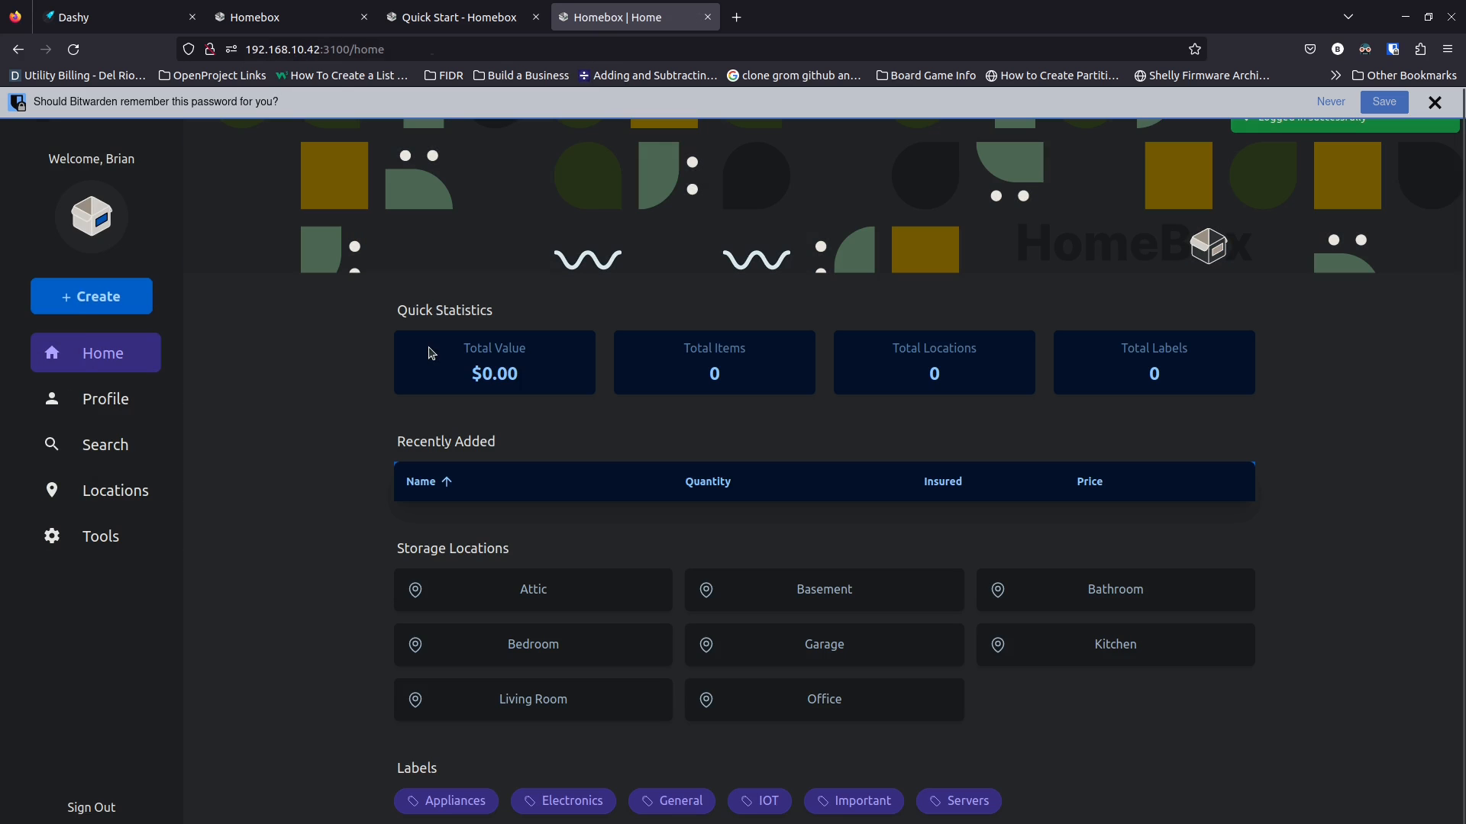
click(1330, 104)
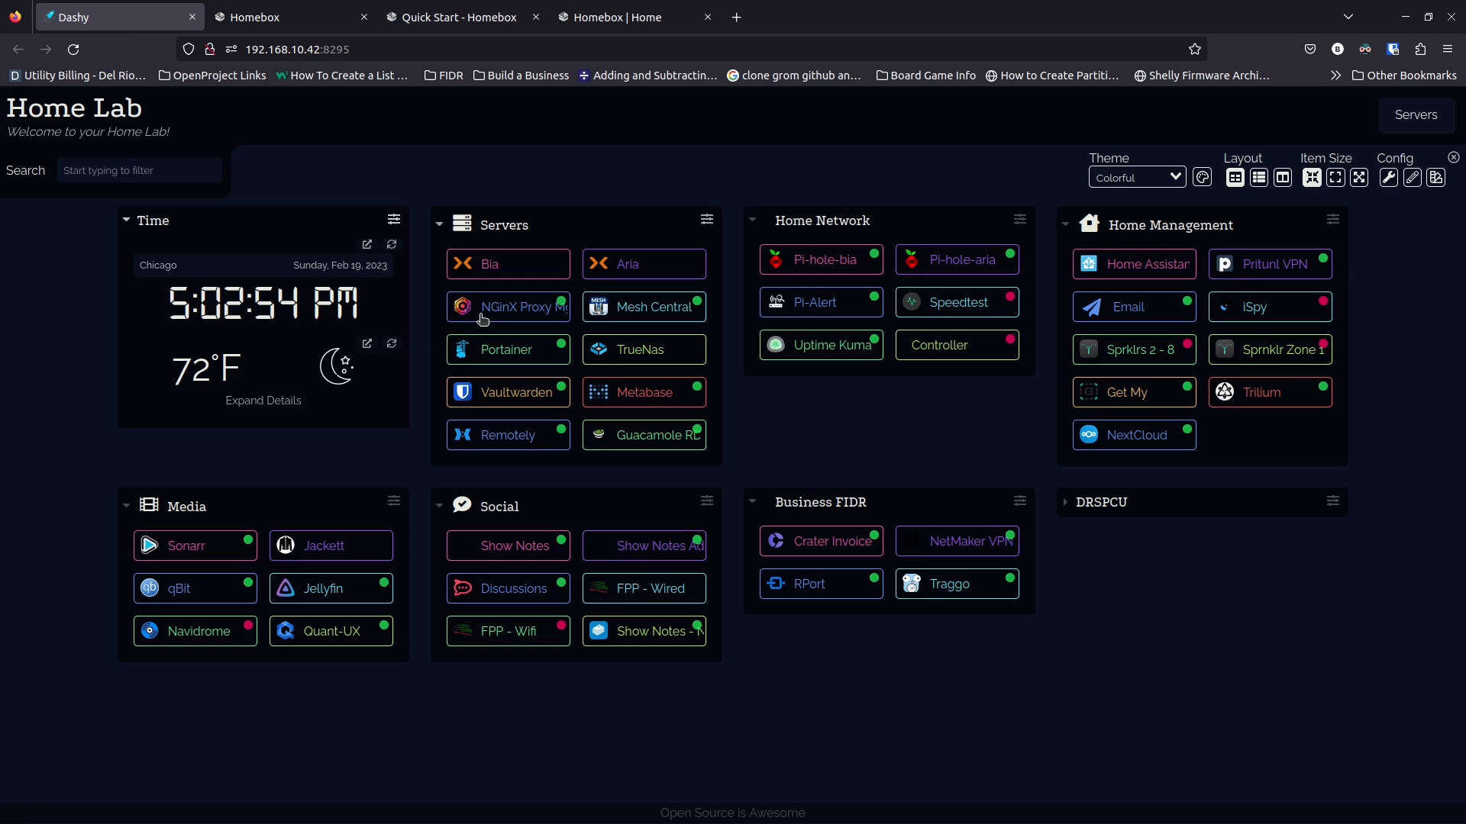
Open Nginx Proxy Manager from Dashy and sign in with the saved login
click(489, 309)
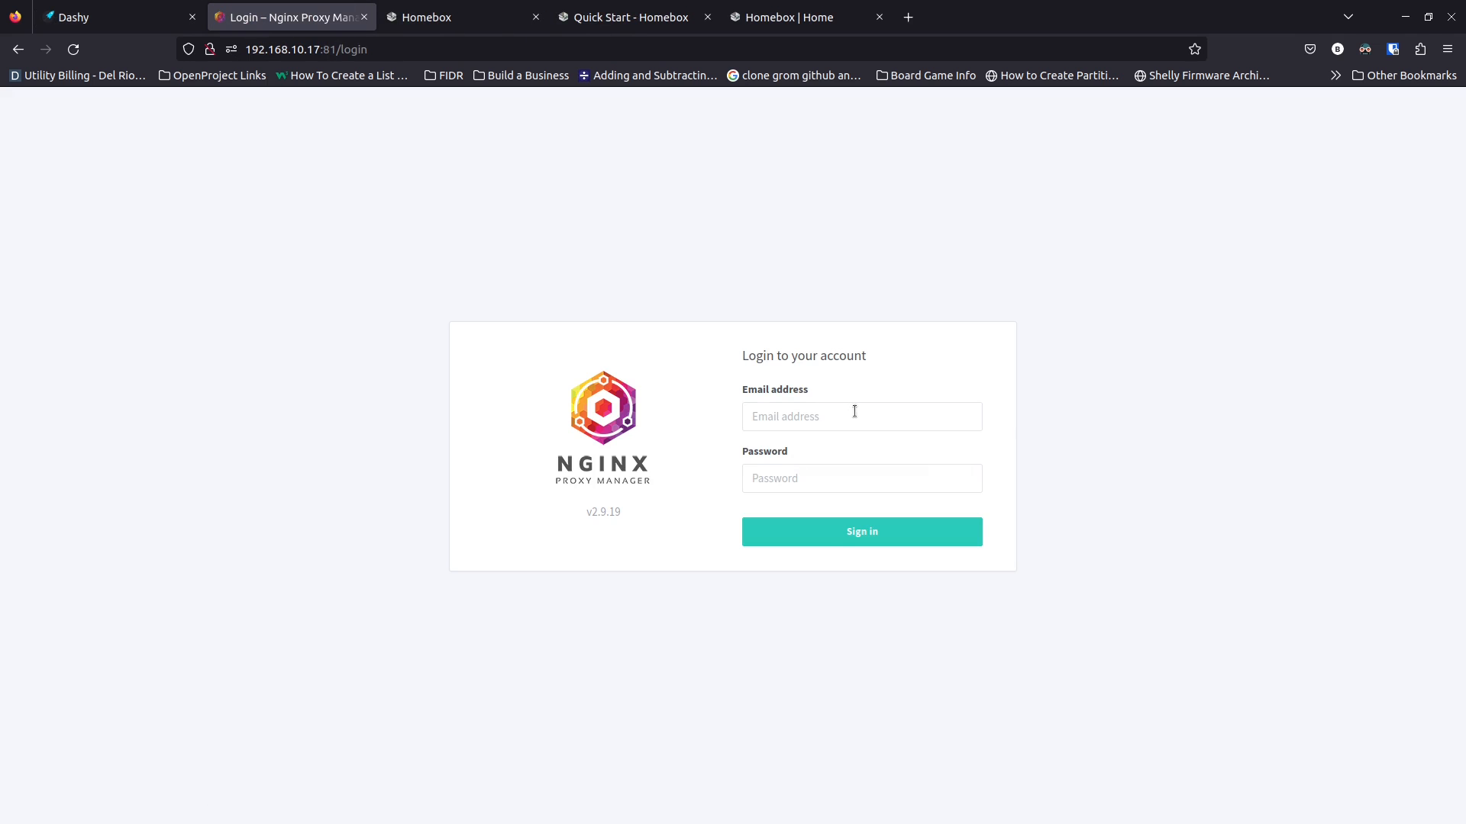
click(853, 416)
click(832, 450)
click(828, 532)
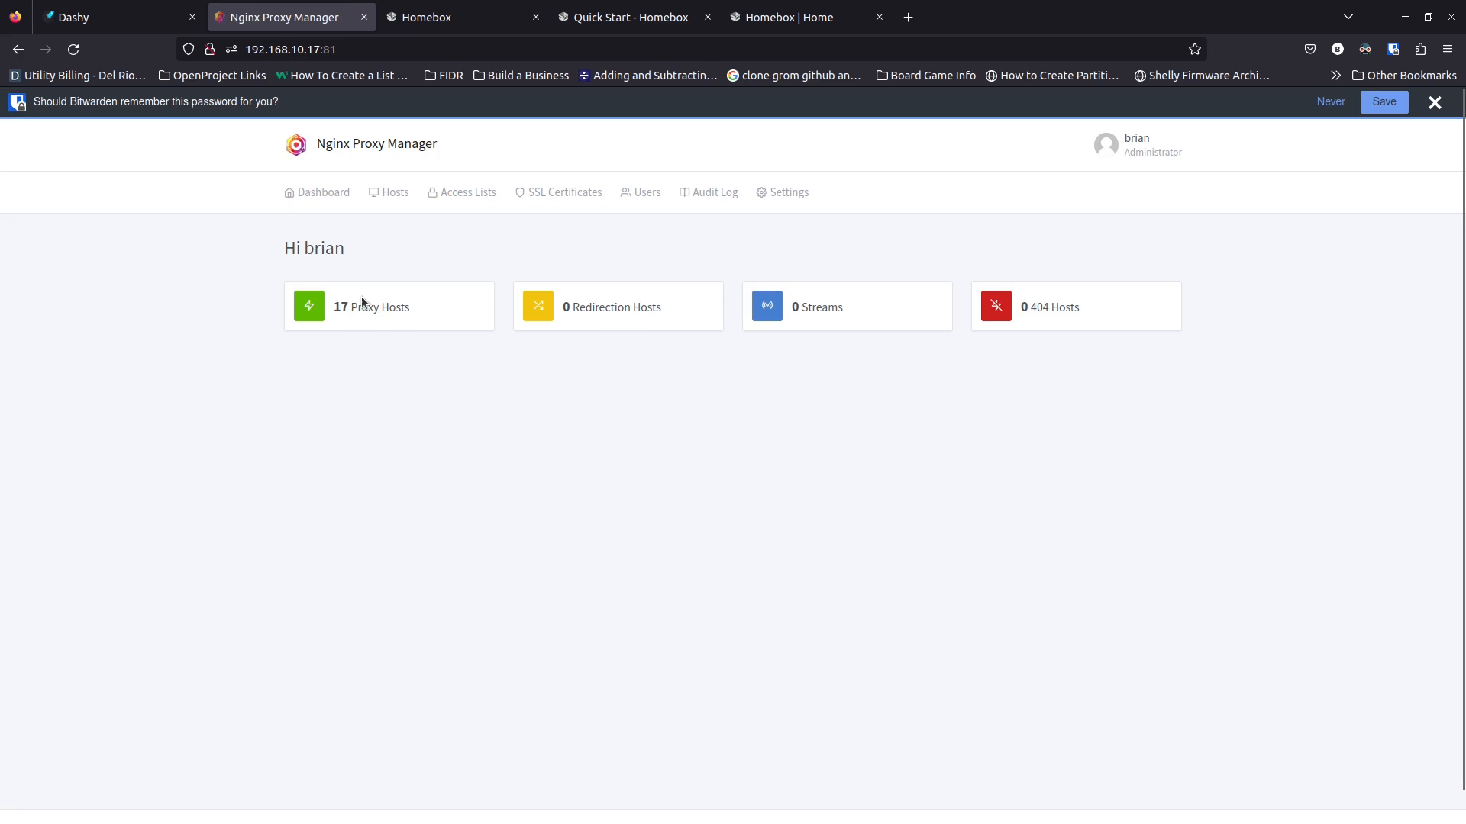
Start a new proxy host with the domain name homebox.routemehome.org
click(383, 308)
click(1096, 253)
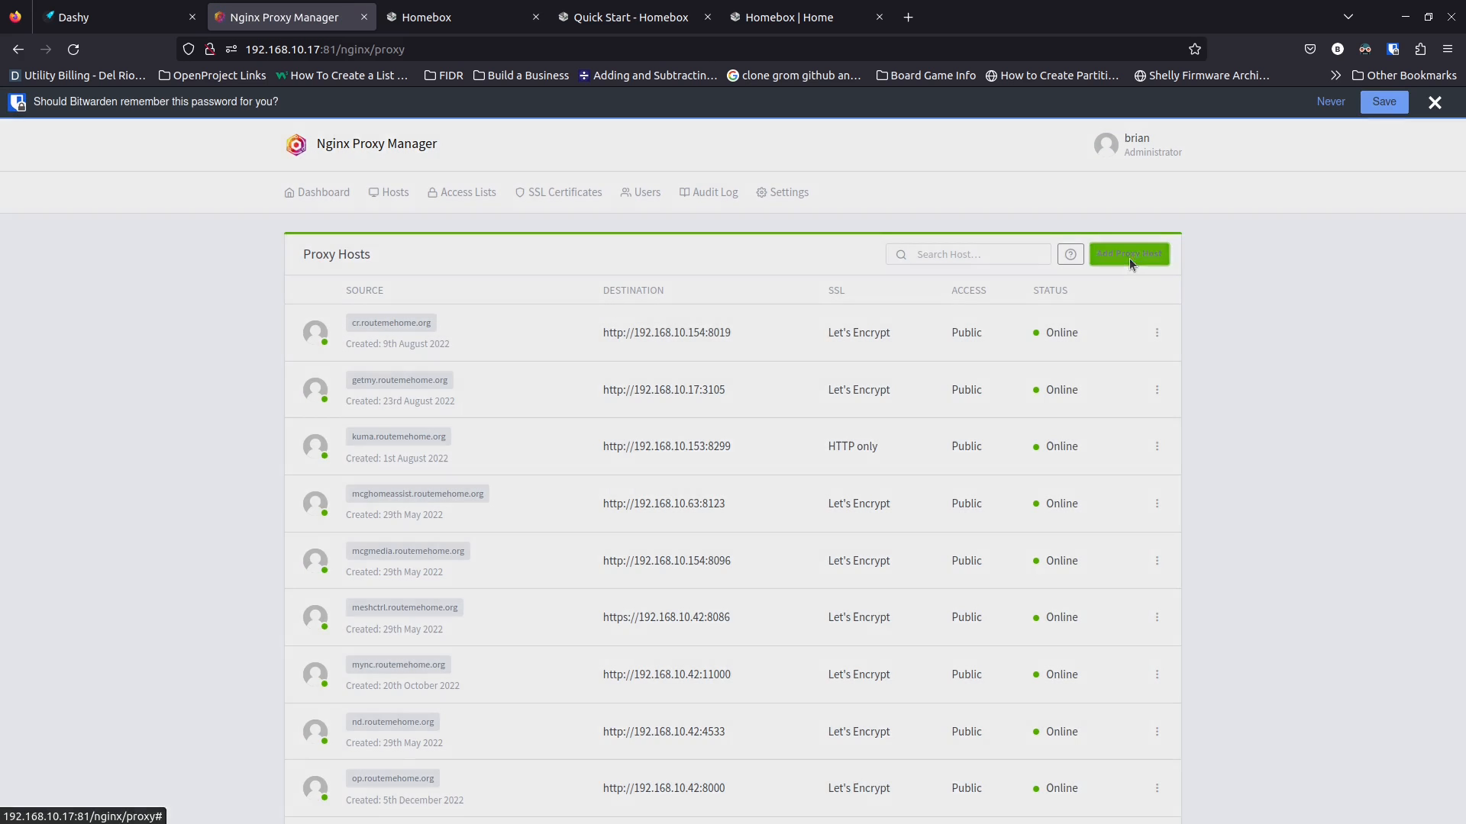
key(ctrl+plus)
key(ctrl+plus)
key(ctrl+plus)
key(ctrl+plus)
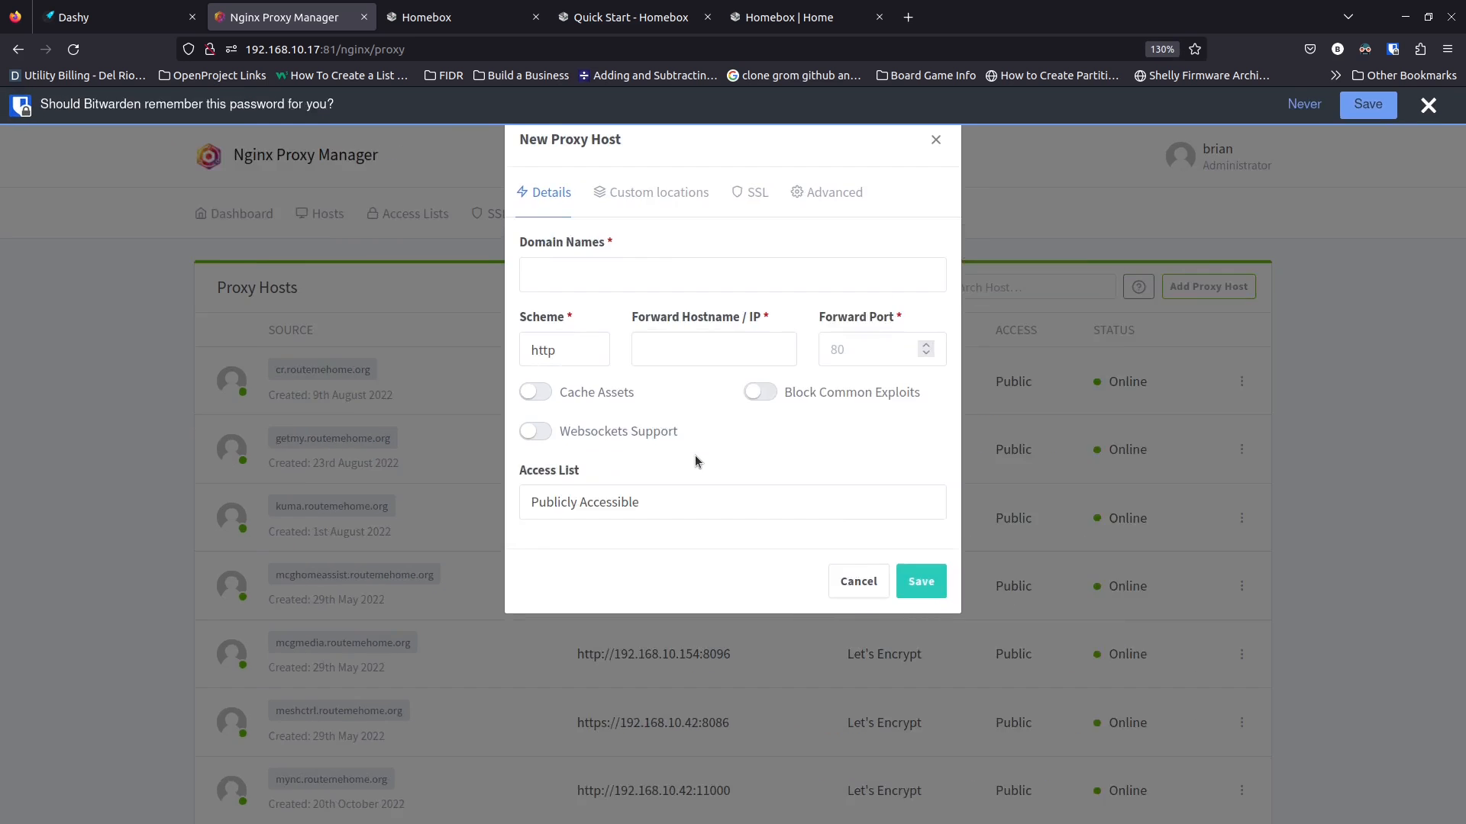
click(587, 308)
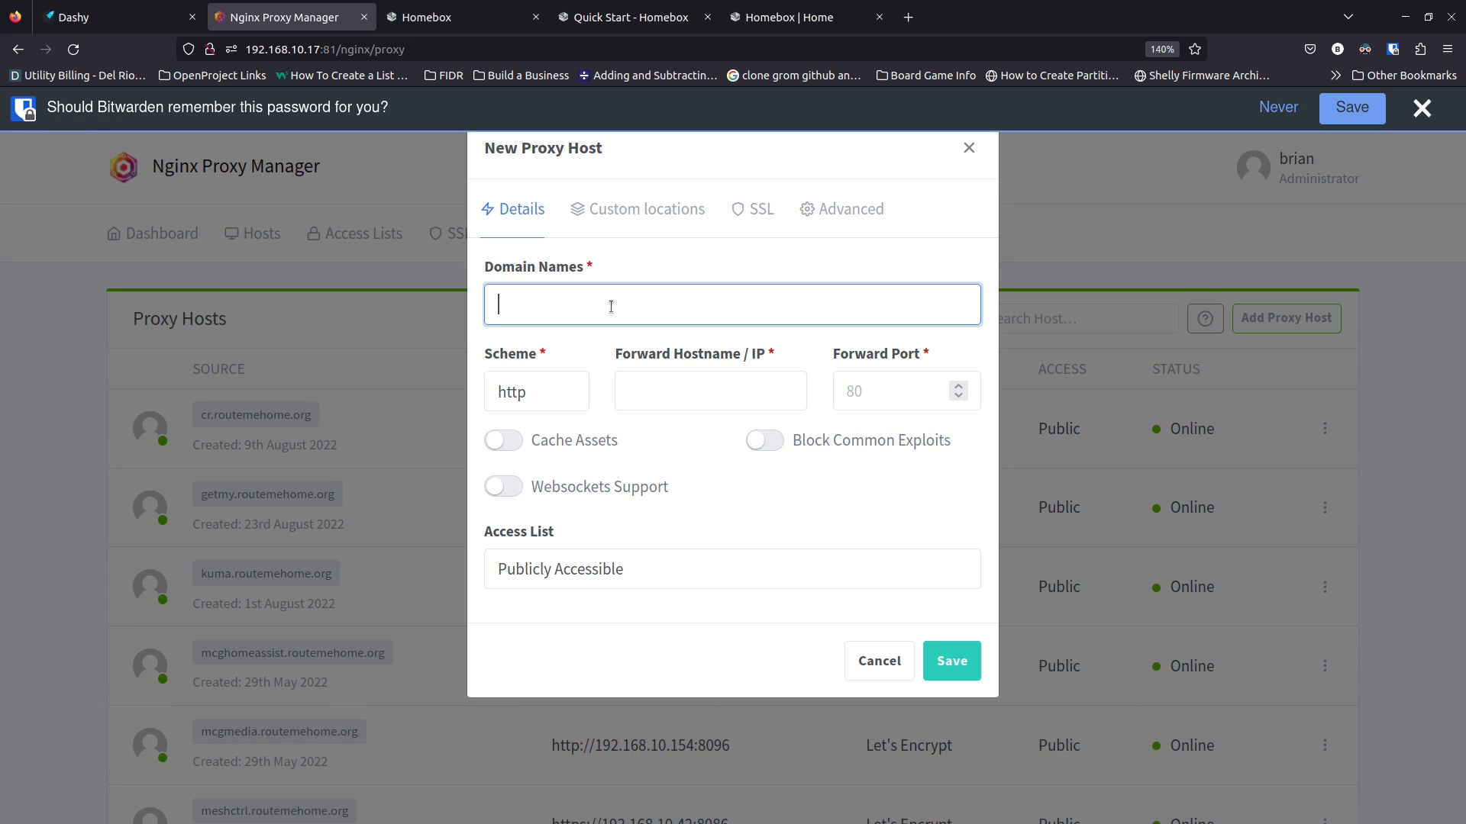
text(ho)
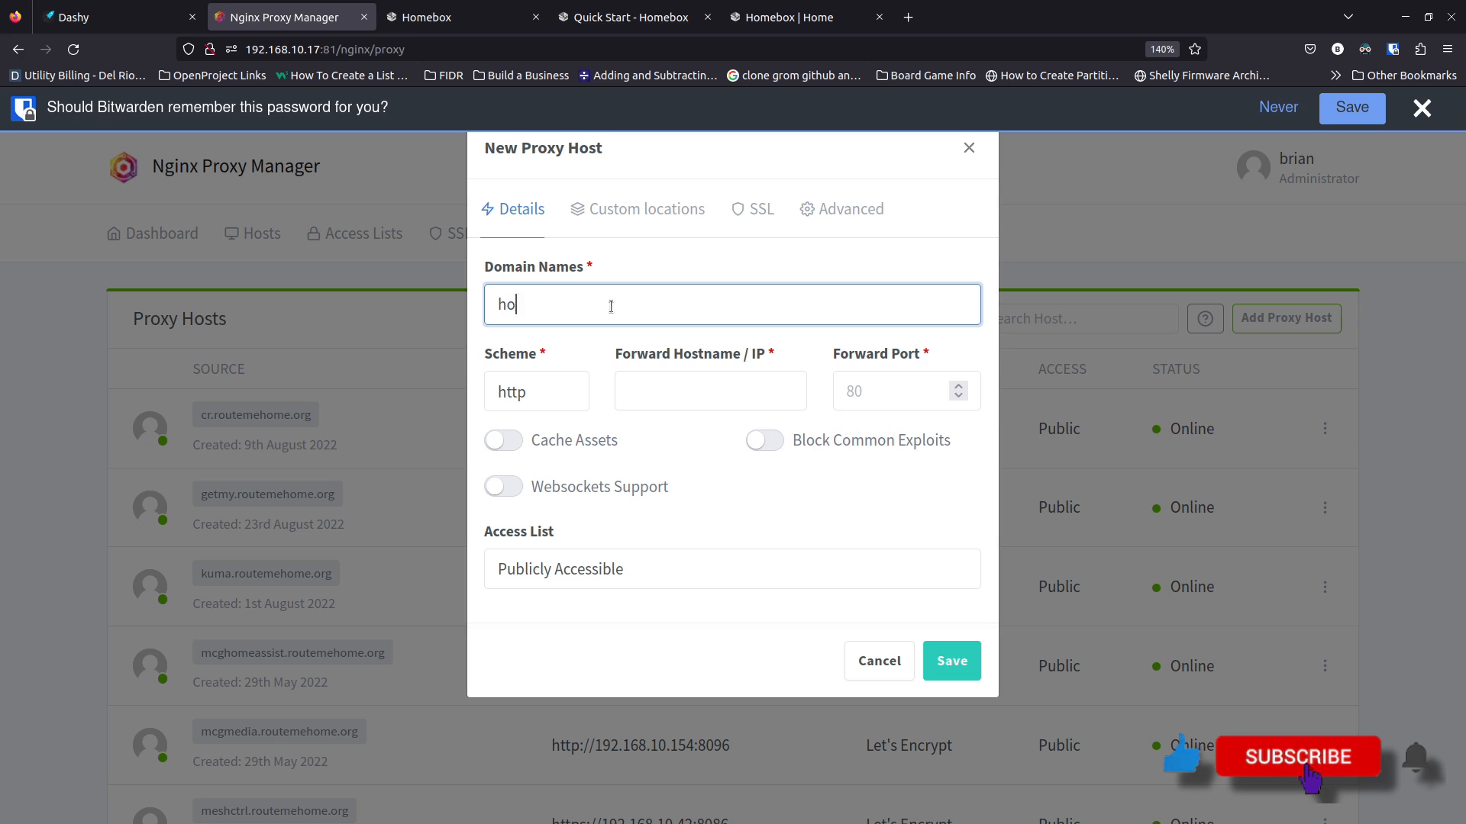
text(mebox.route)
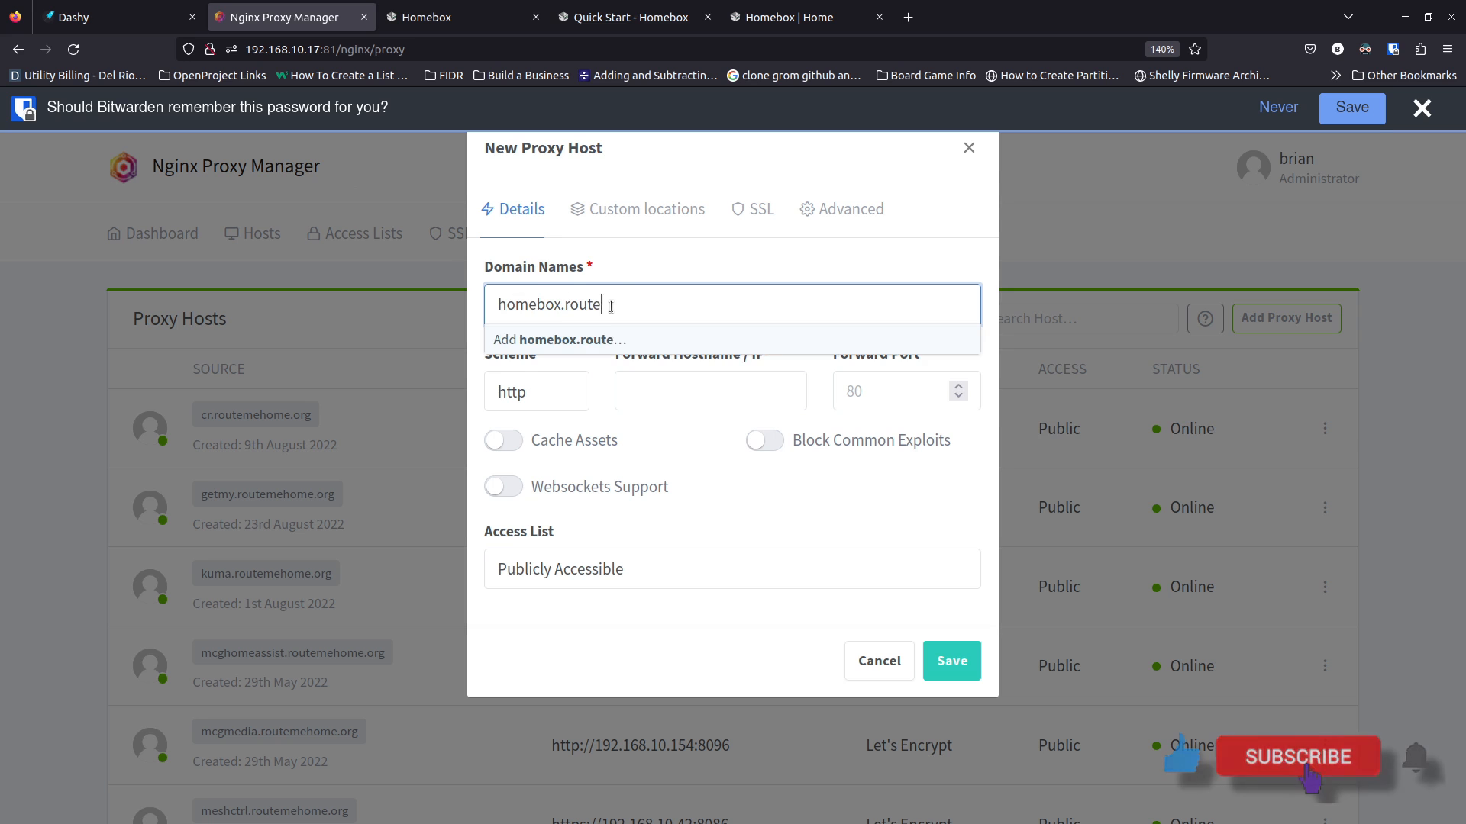
text(mehome.org)
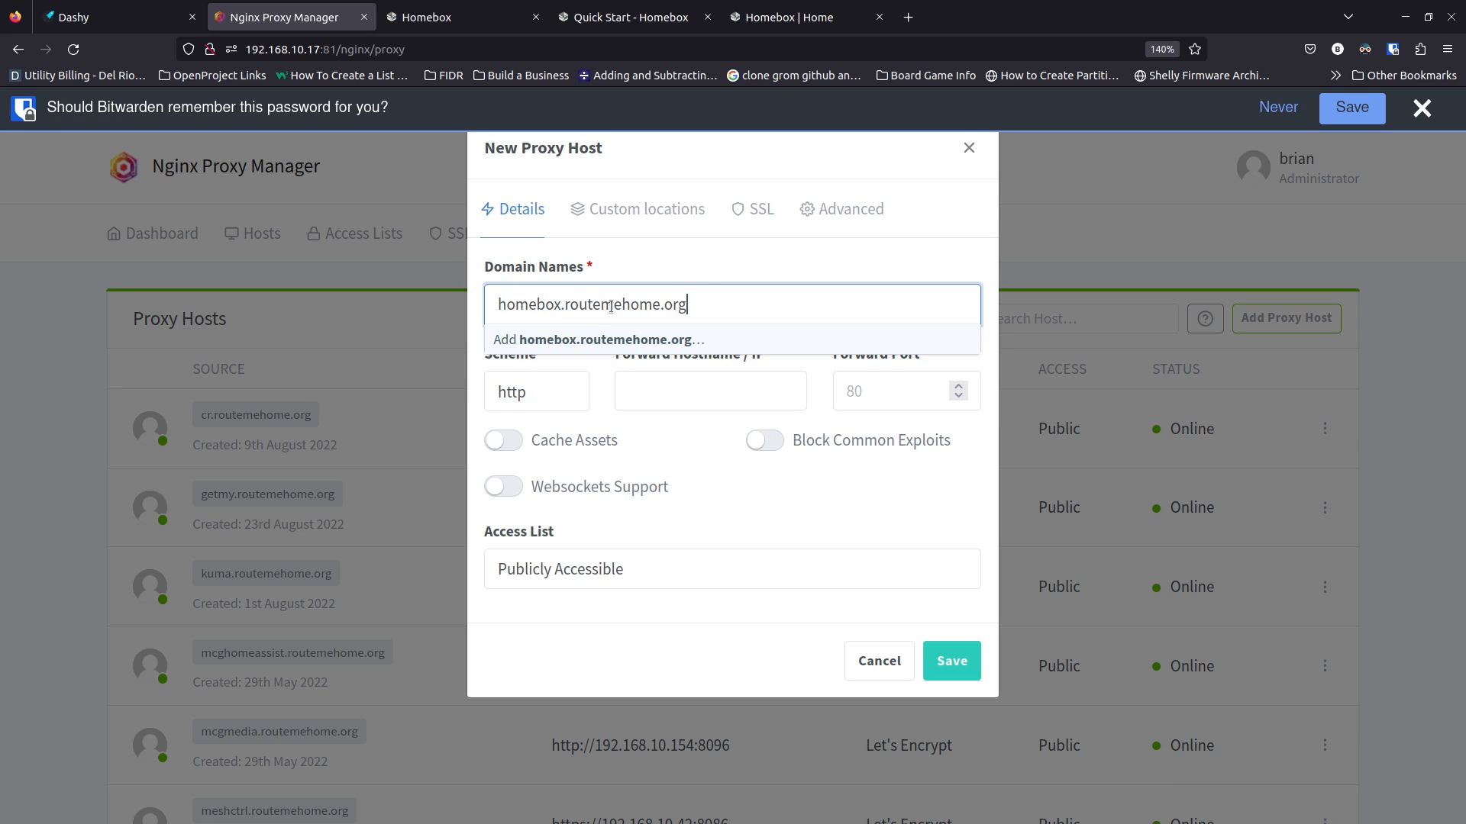
Forward homebox.routemehome.org to 192.168.10.42:3100 with Block Common Exploits and Websockets on, and save
key(Return)
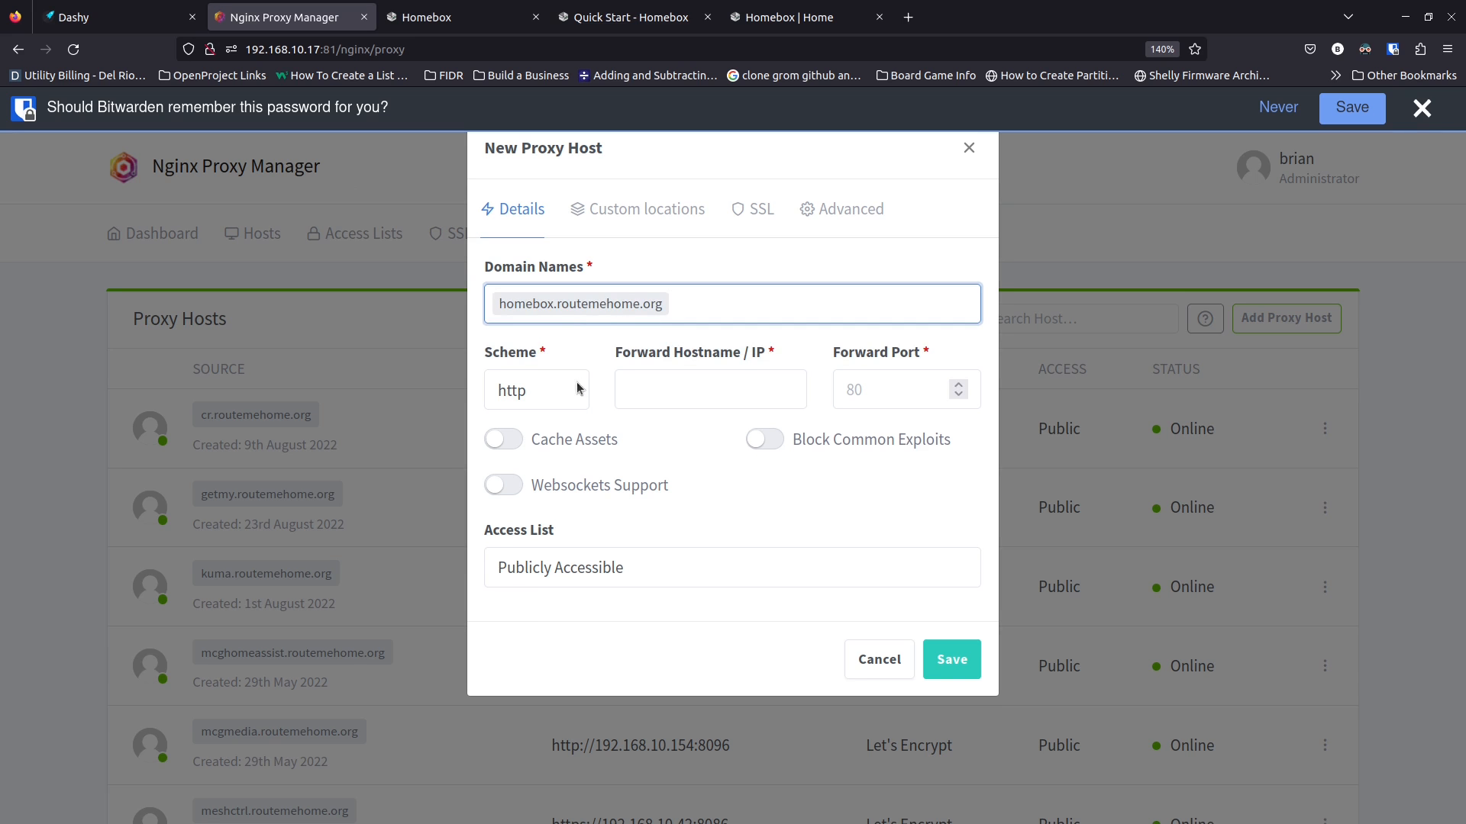
click(691, 401)
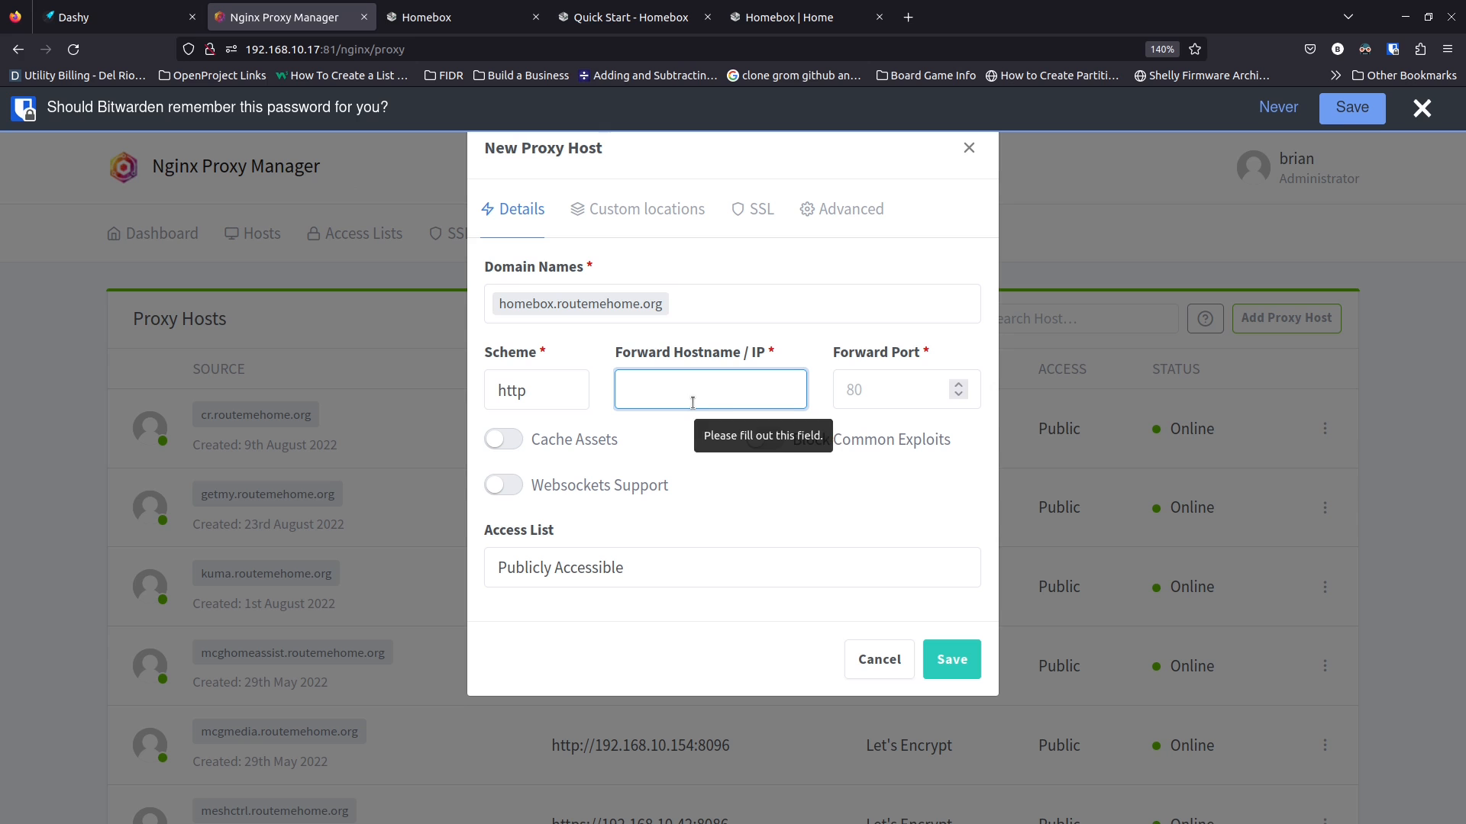
text(192.1)
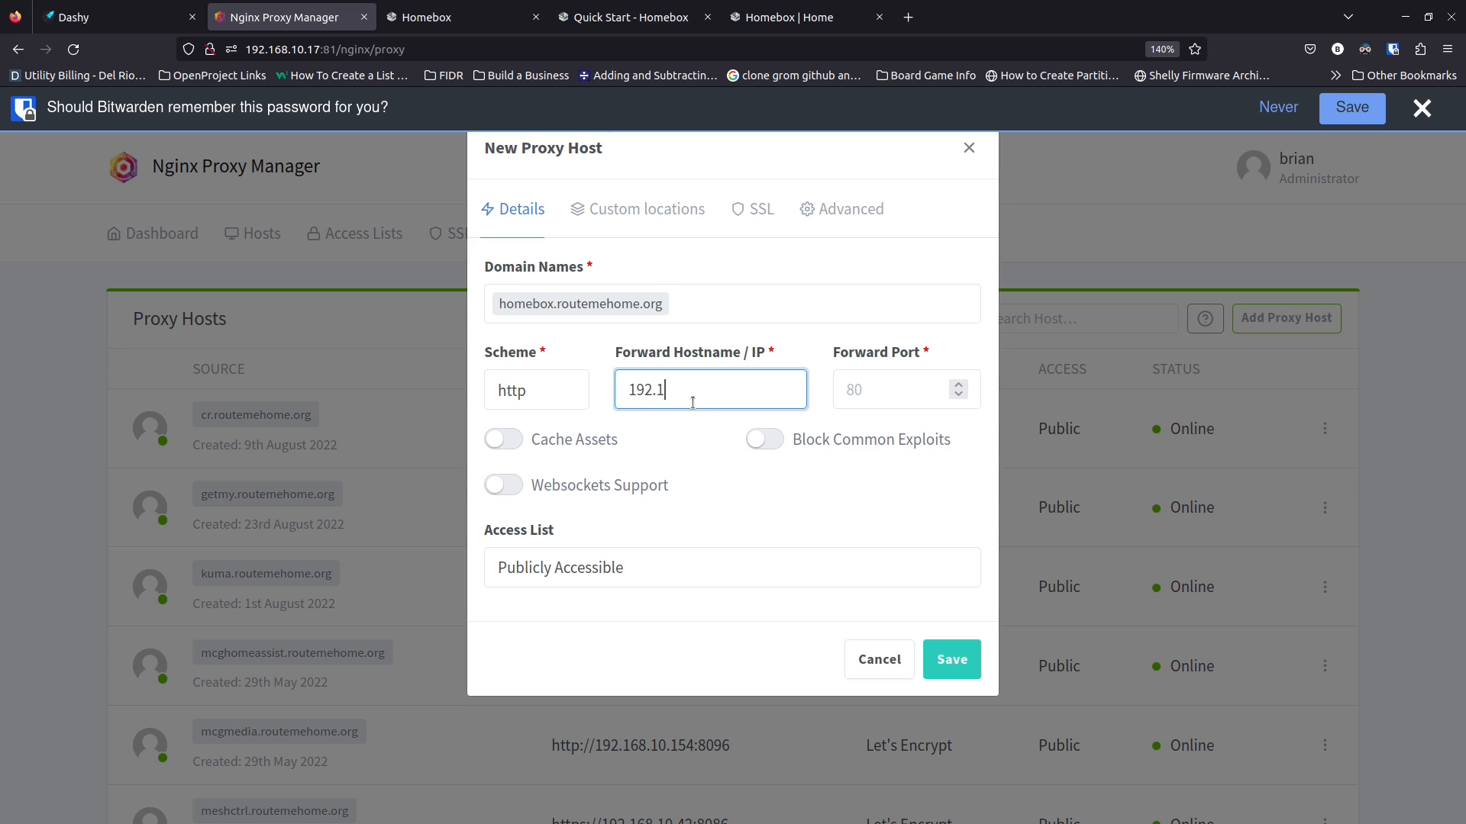
text(68.10.42)
click(864, 392)
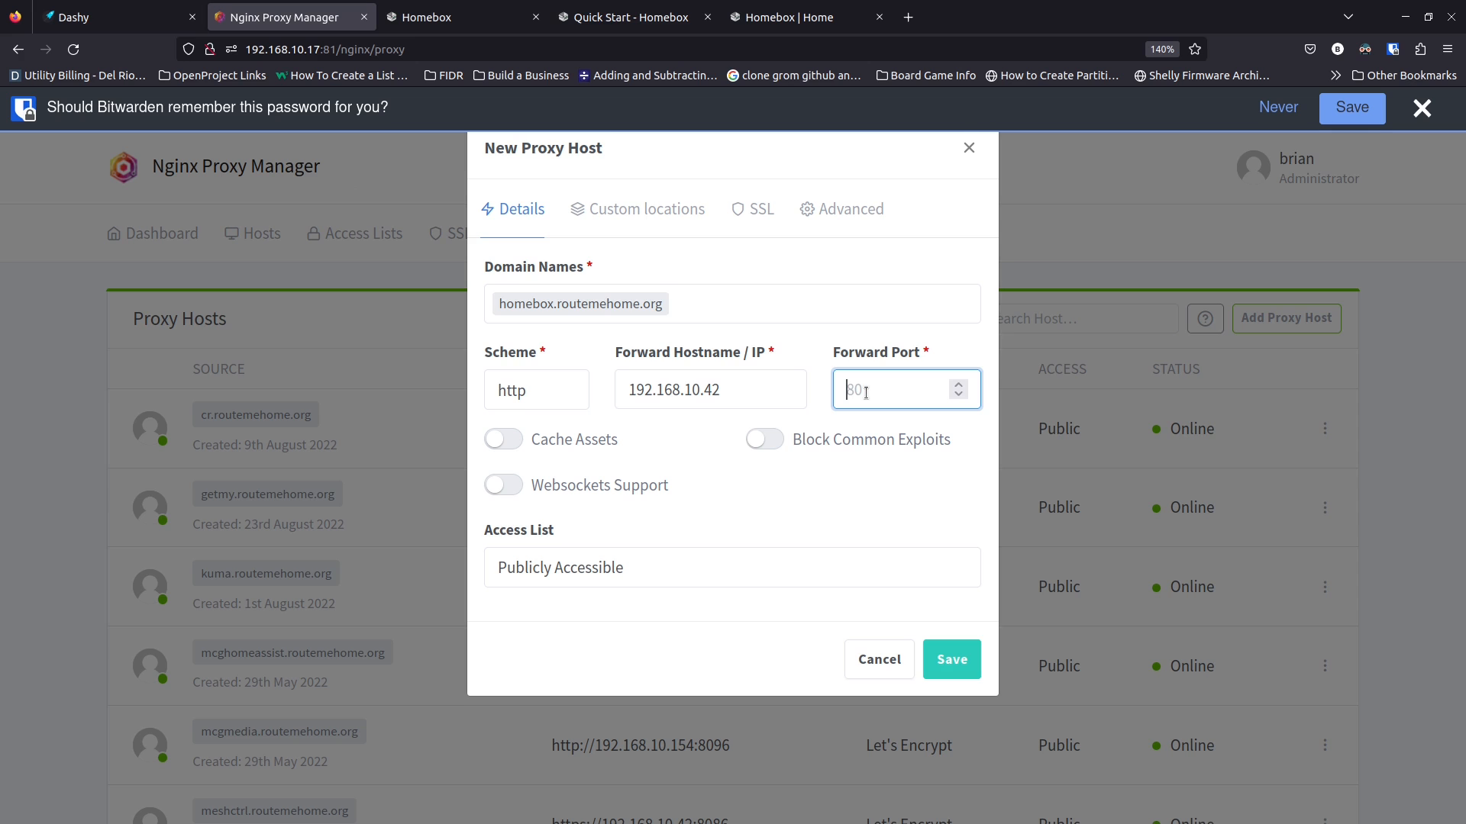
text(3100)
click(761, 440)
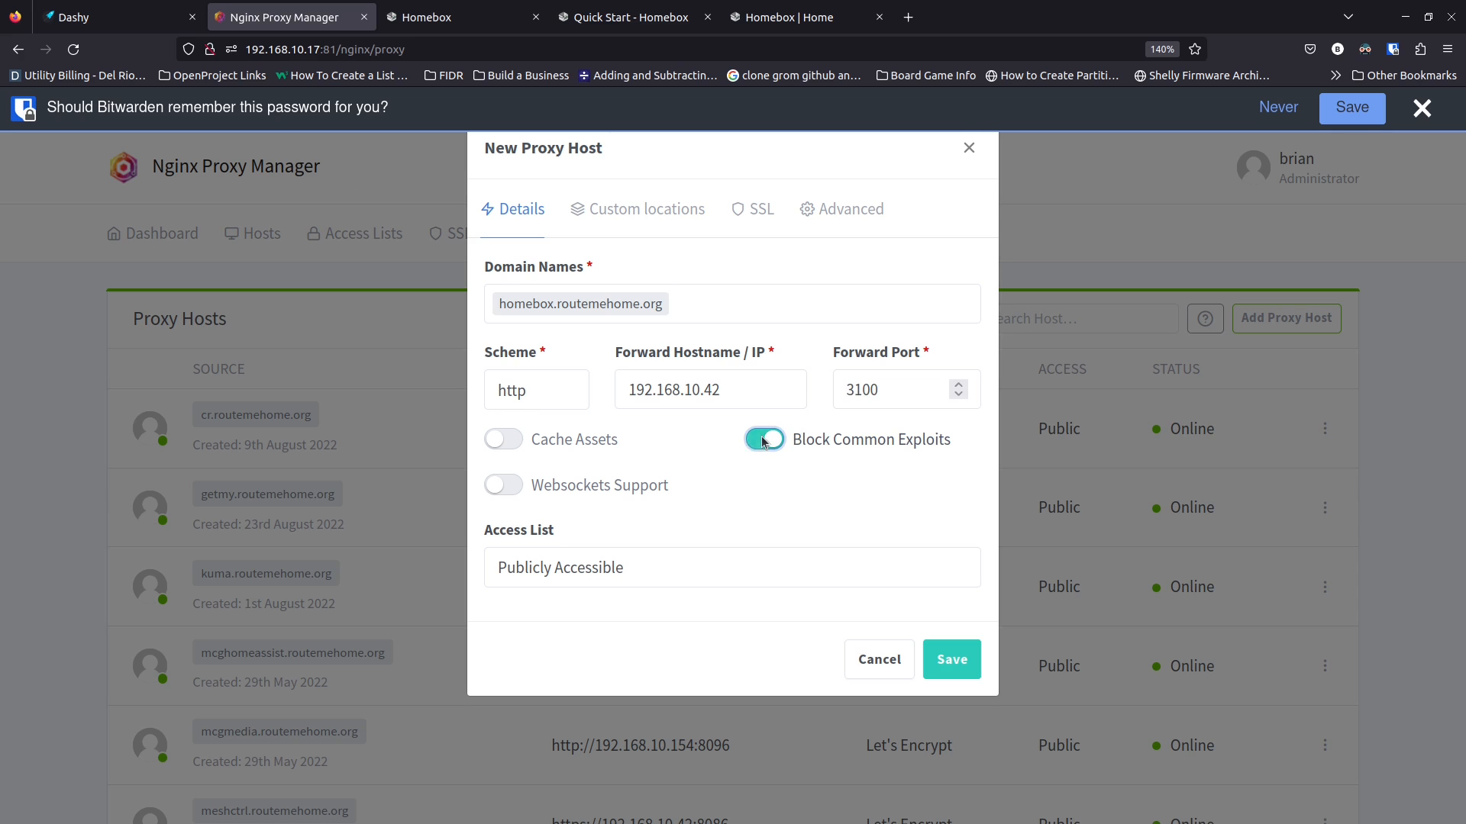
click(501, 487)
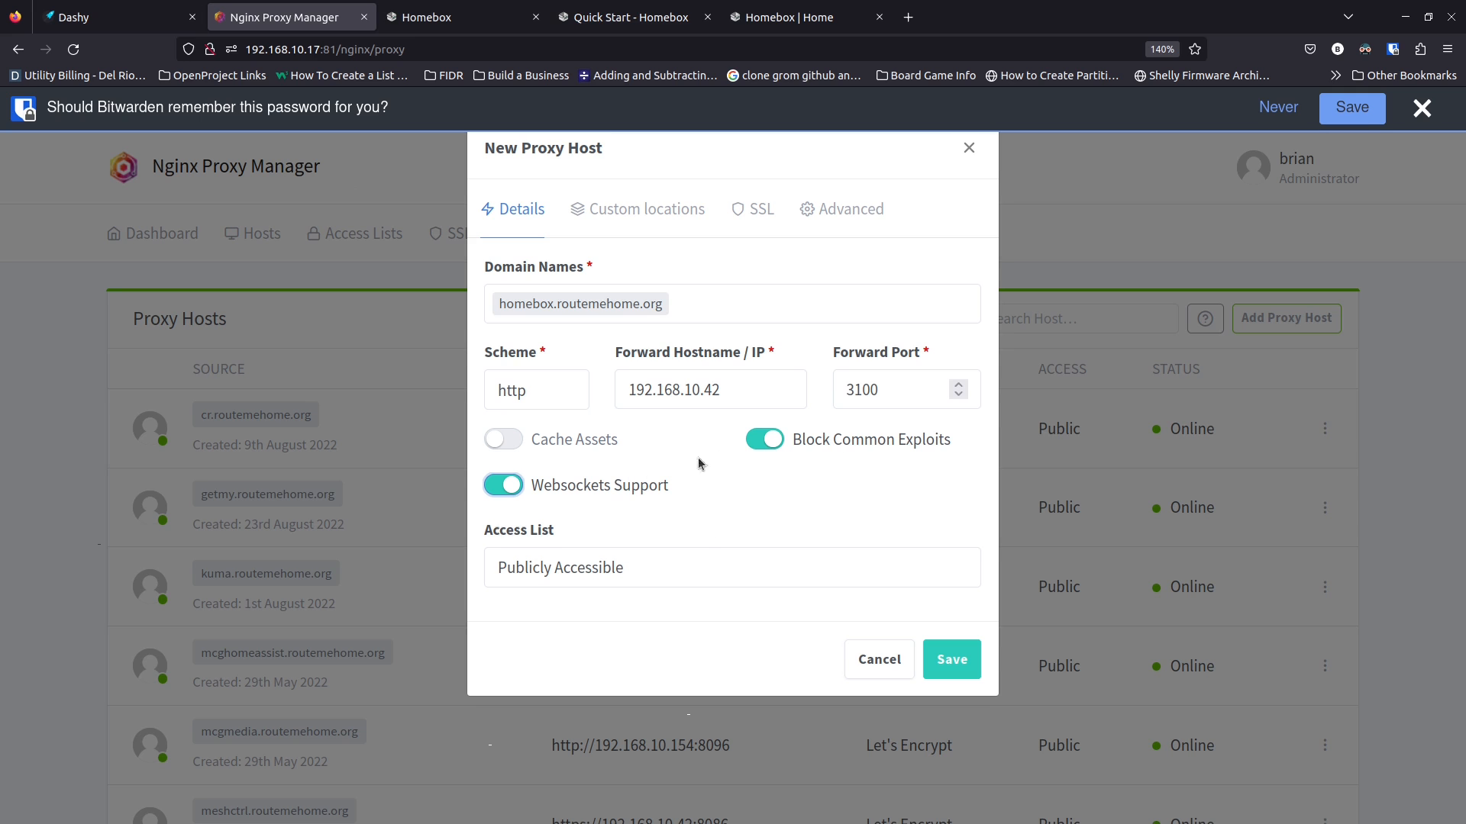
click(959, 661)
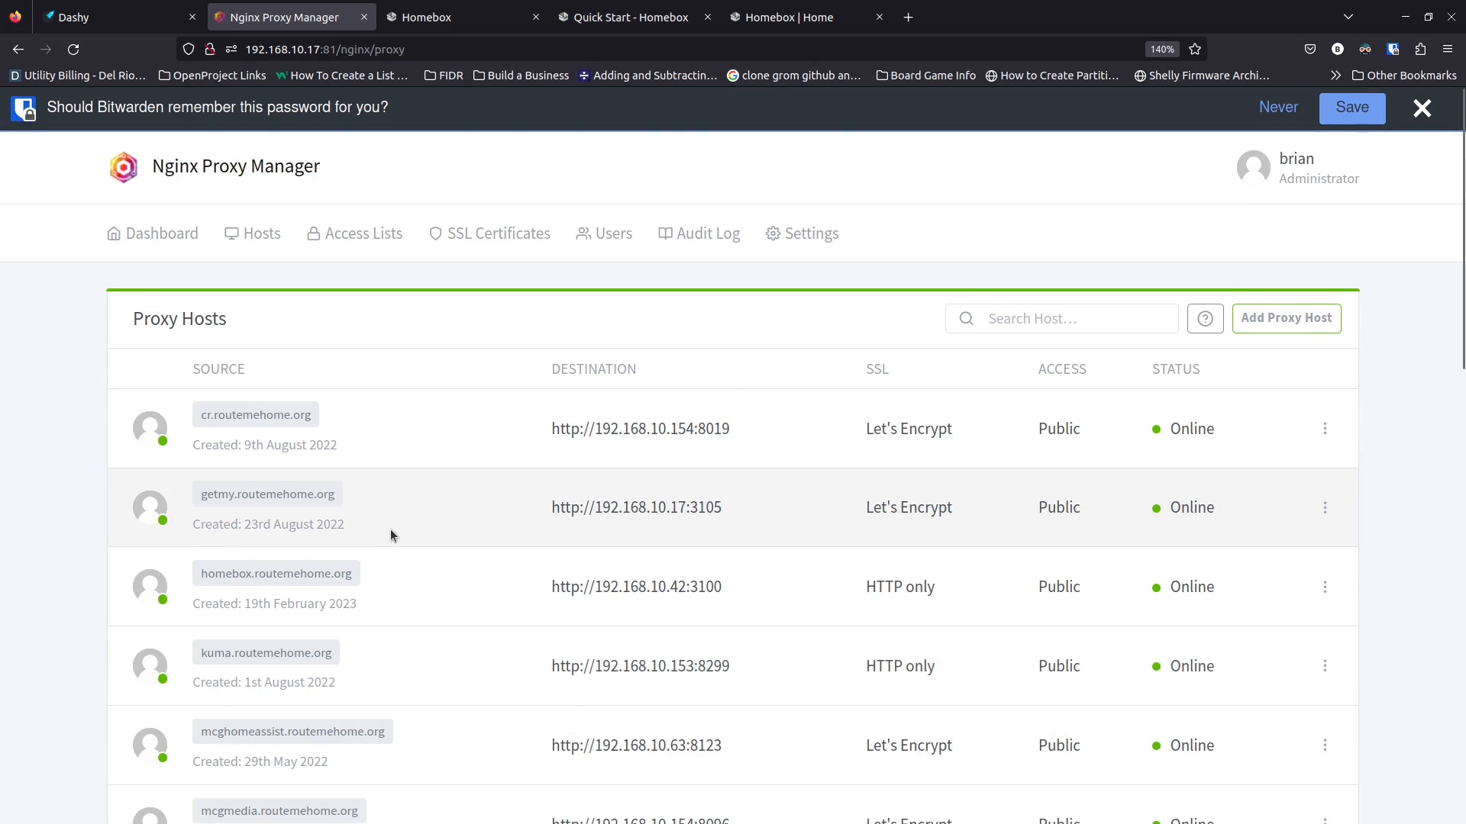
scroll(391, 529, down, 3)
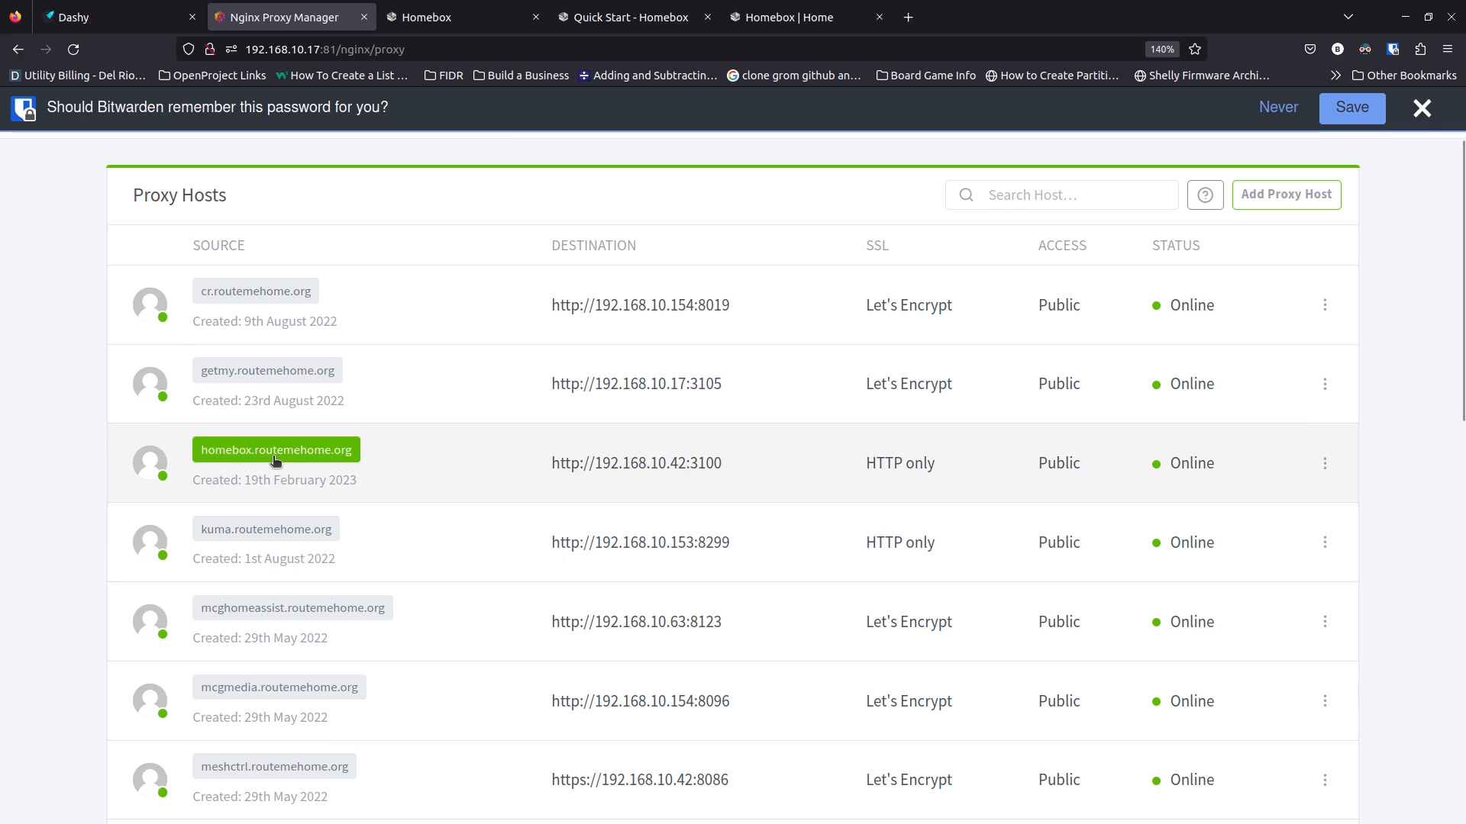
Confirm the homebox subdomain loads Homebox's login, then open the host's Edit Proxy Host dialog
click(275, 452)
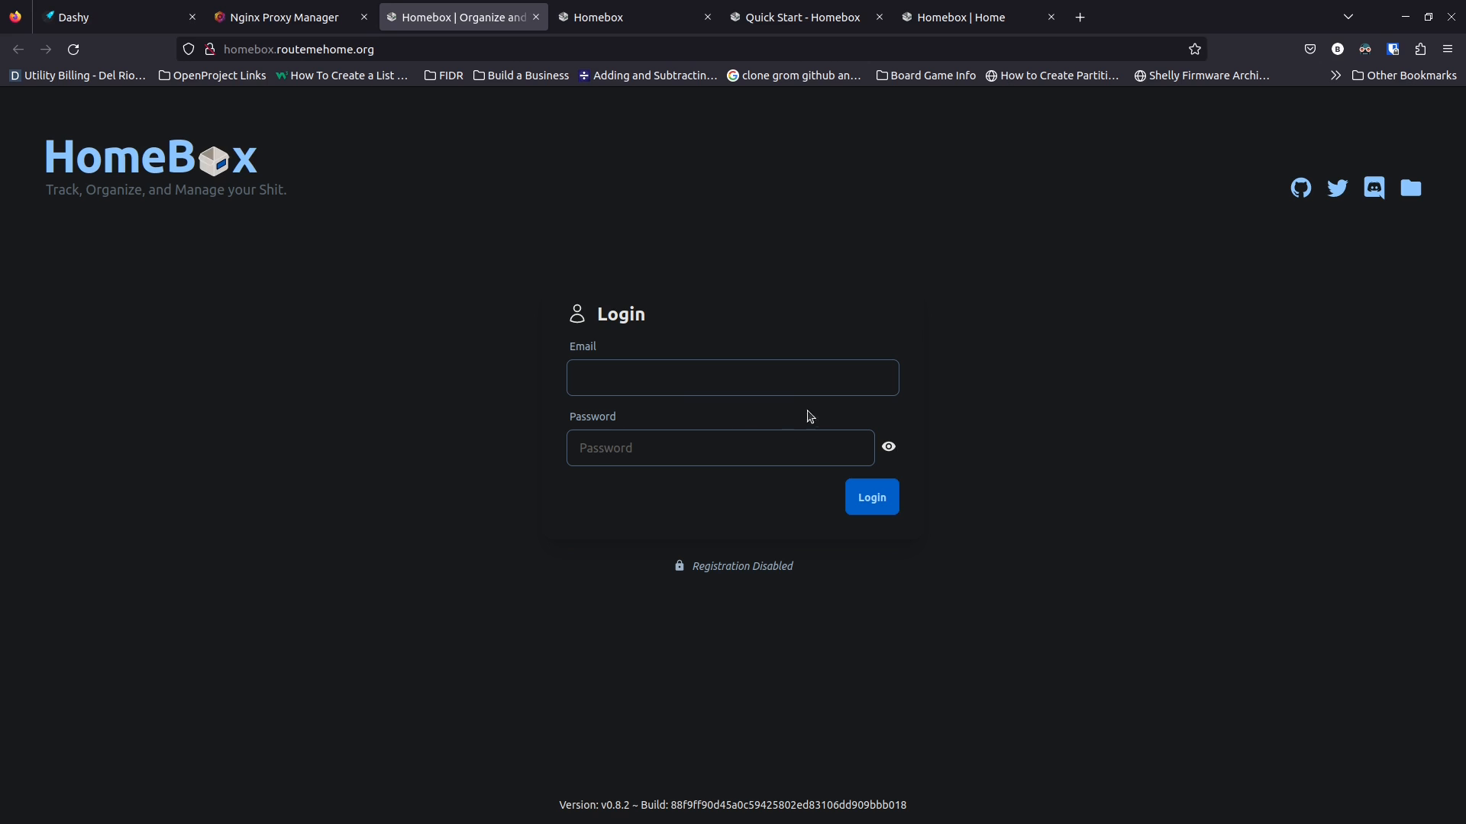
click(536, 17)
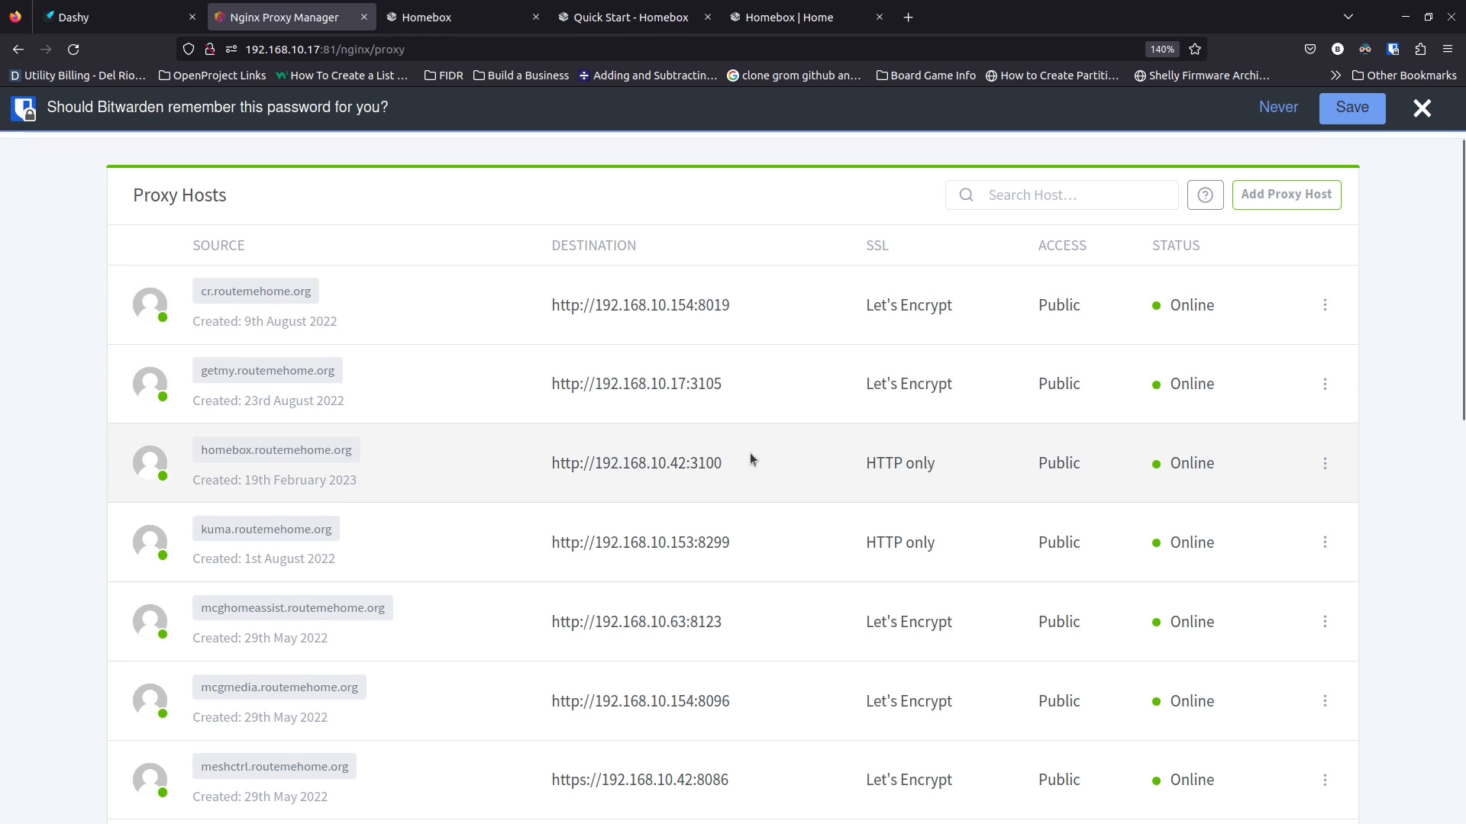
click(1324, 462)
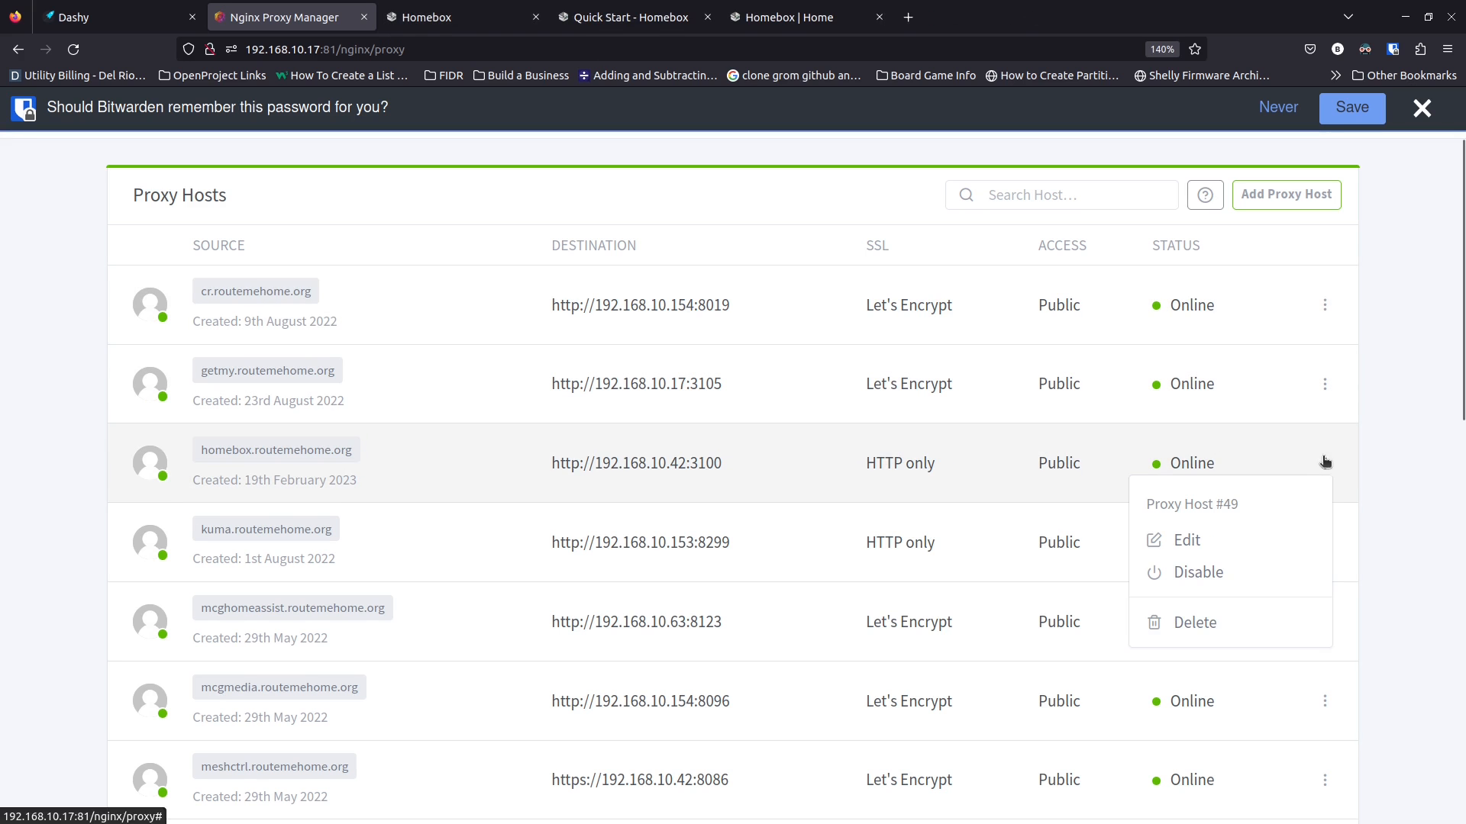
click(1187, 540)
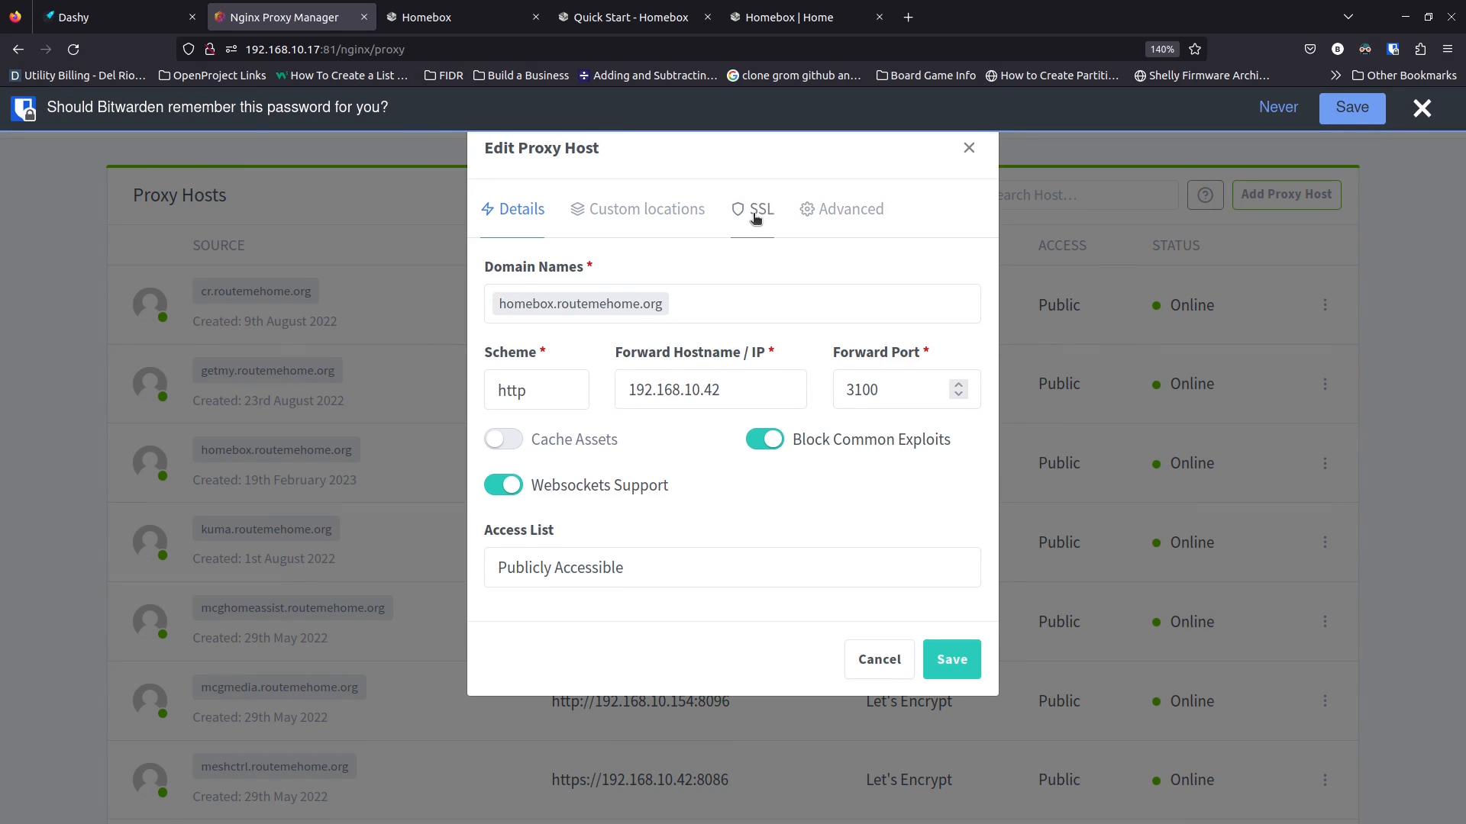
click(771, 221)
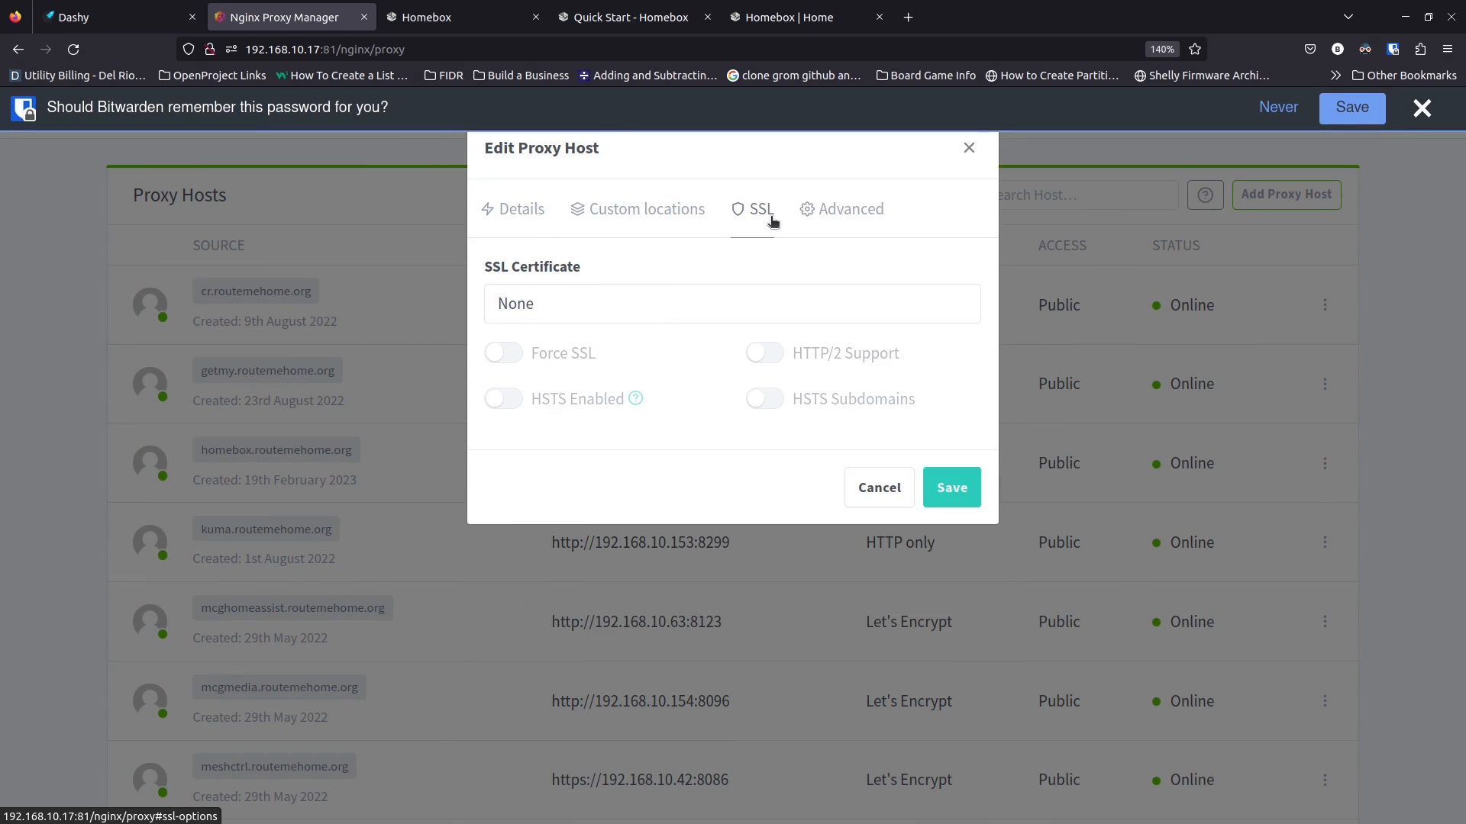
click(560, 305)
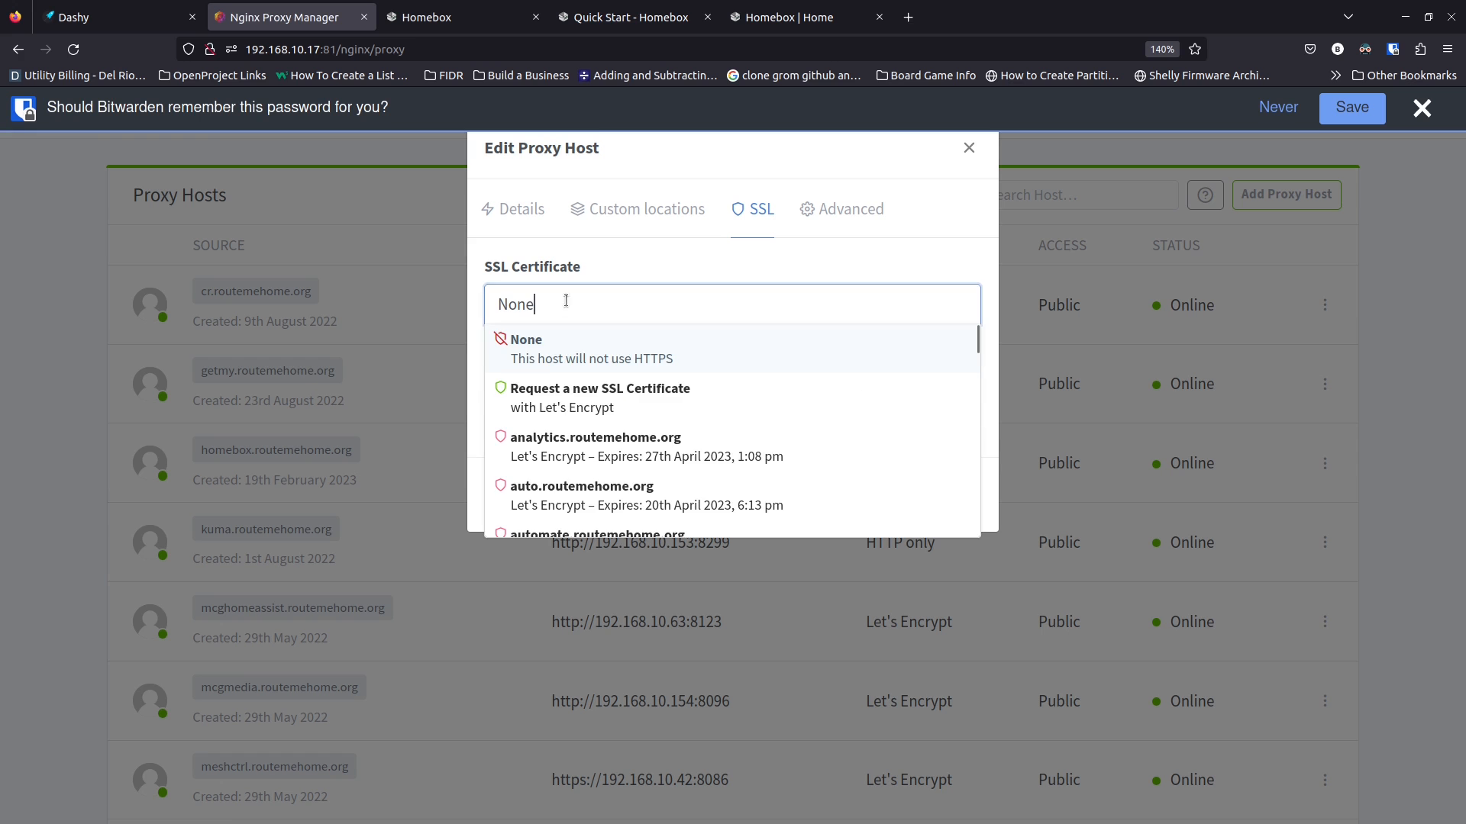
click(564, 392)
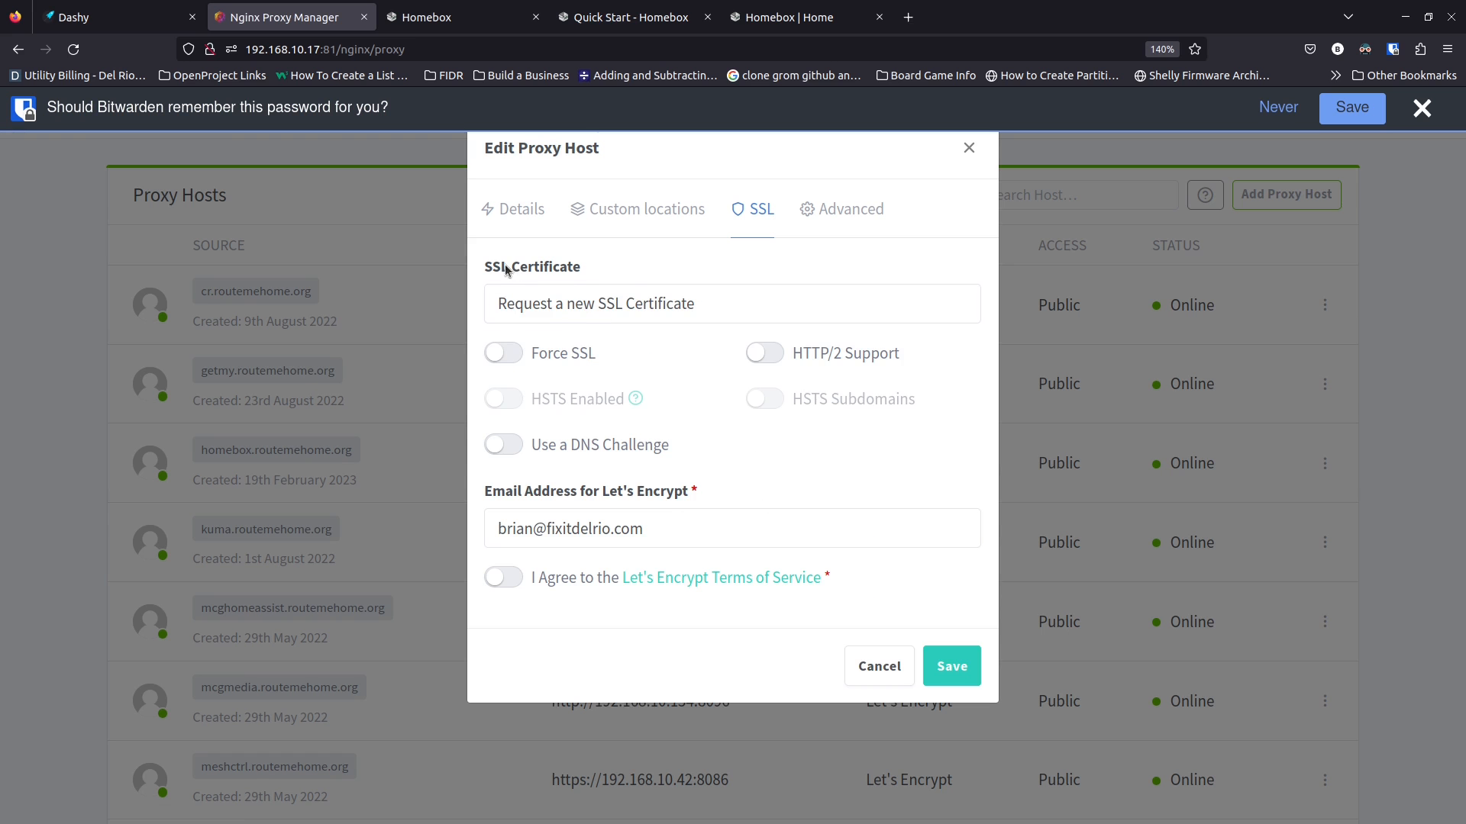
click(509, 359)
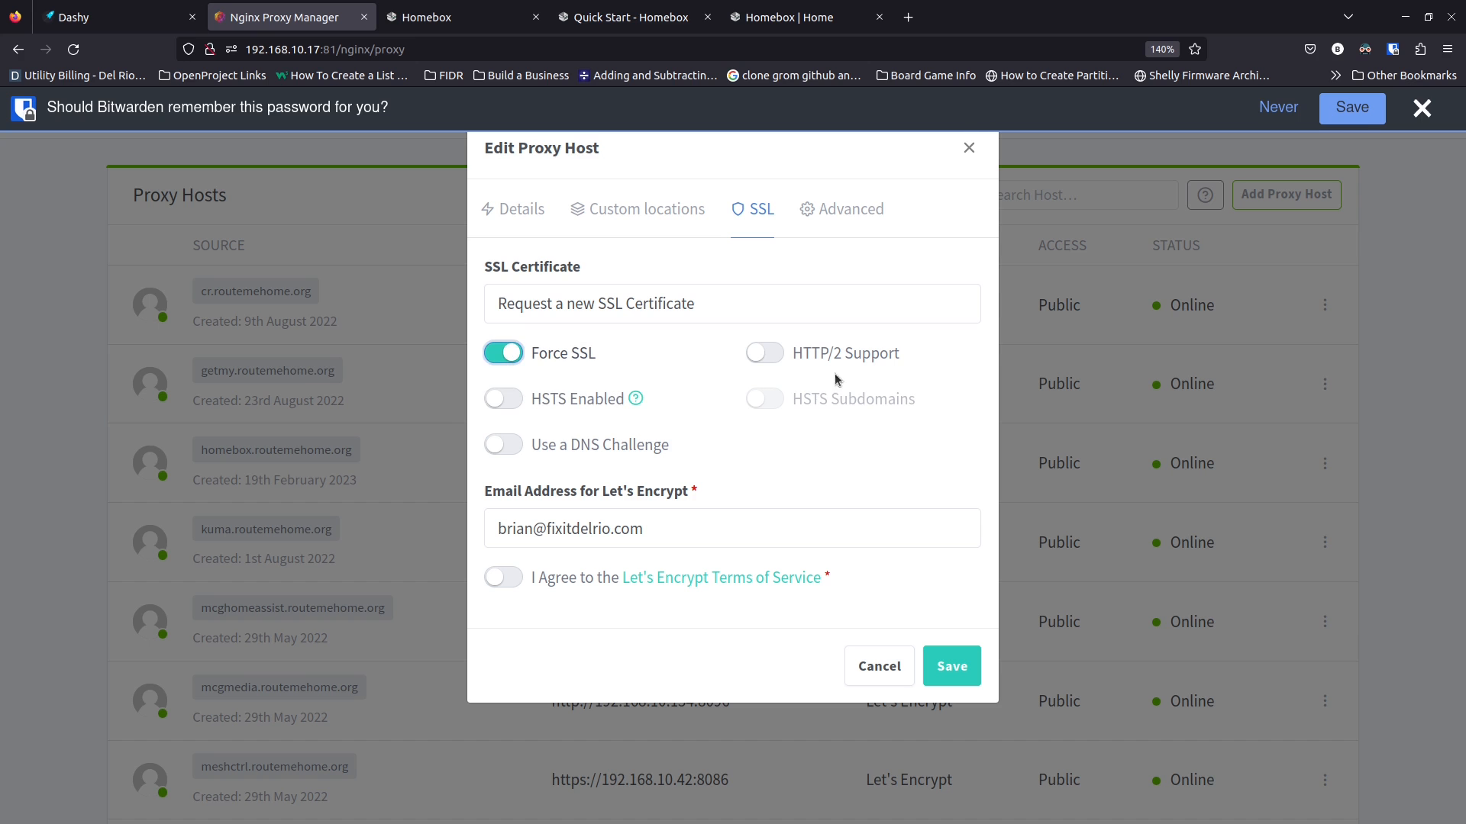
click(769, 357)
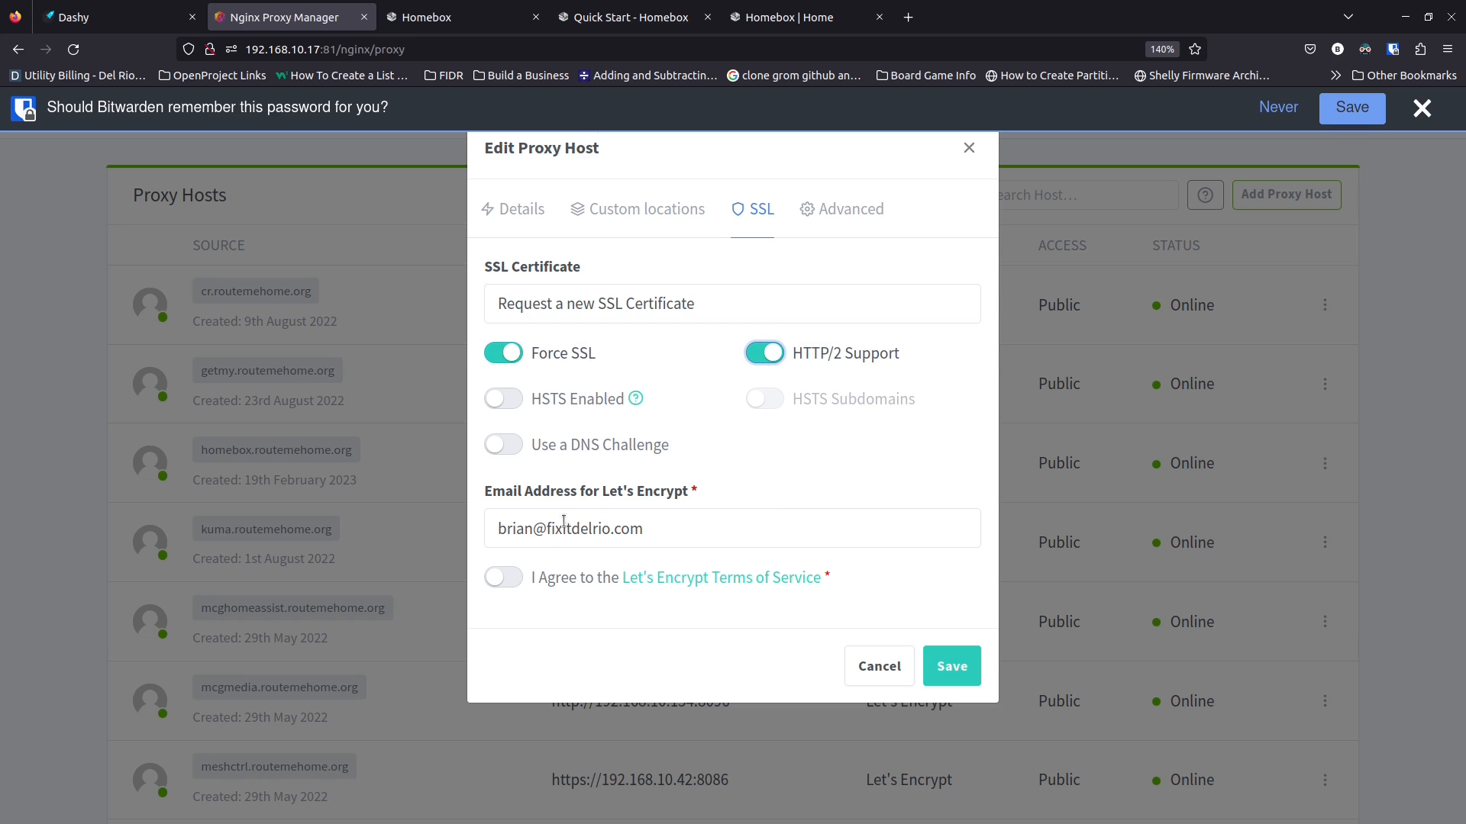
triple_click(676, 529)
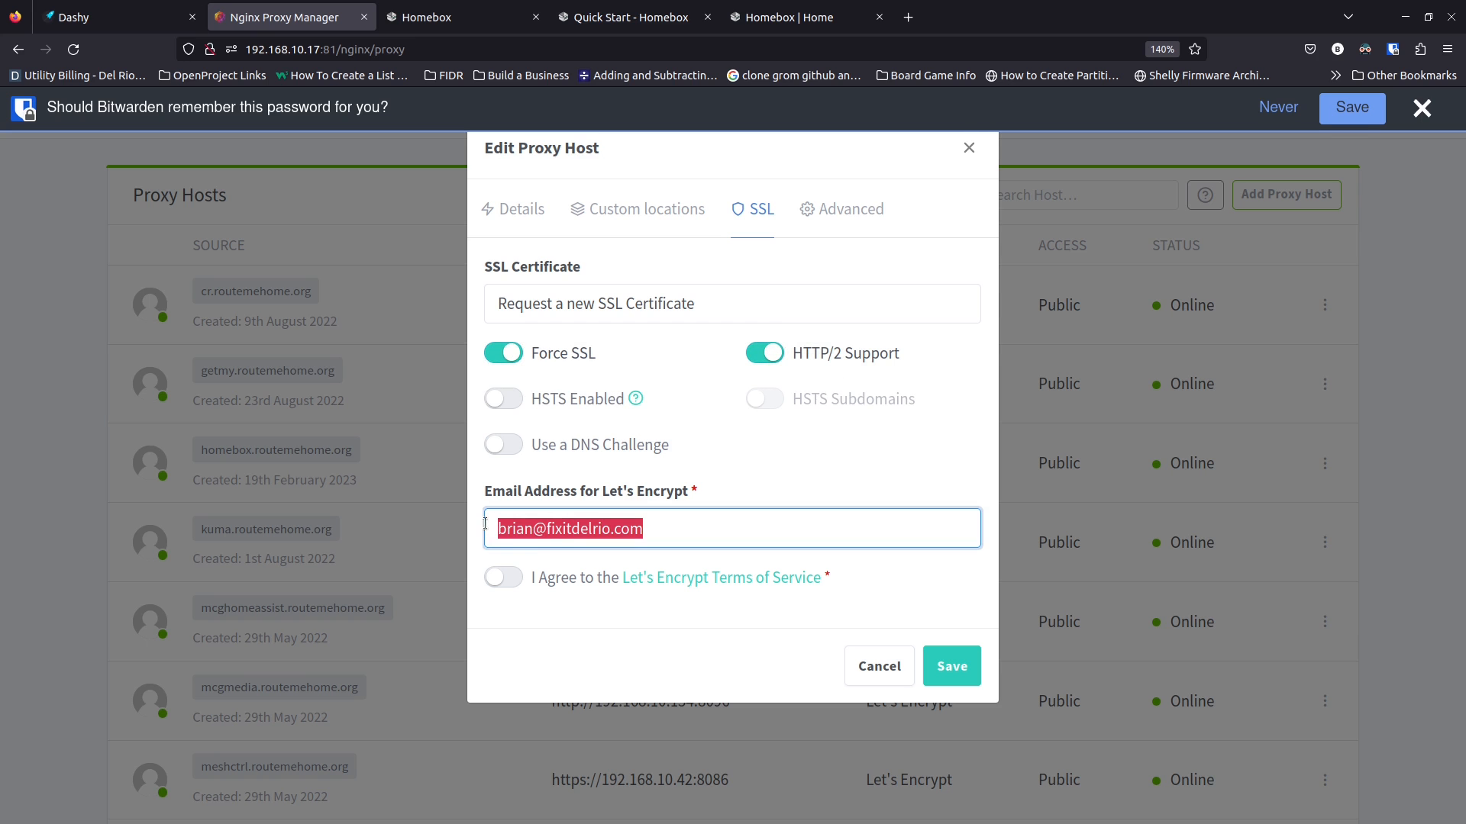
click(504, 581)
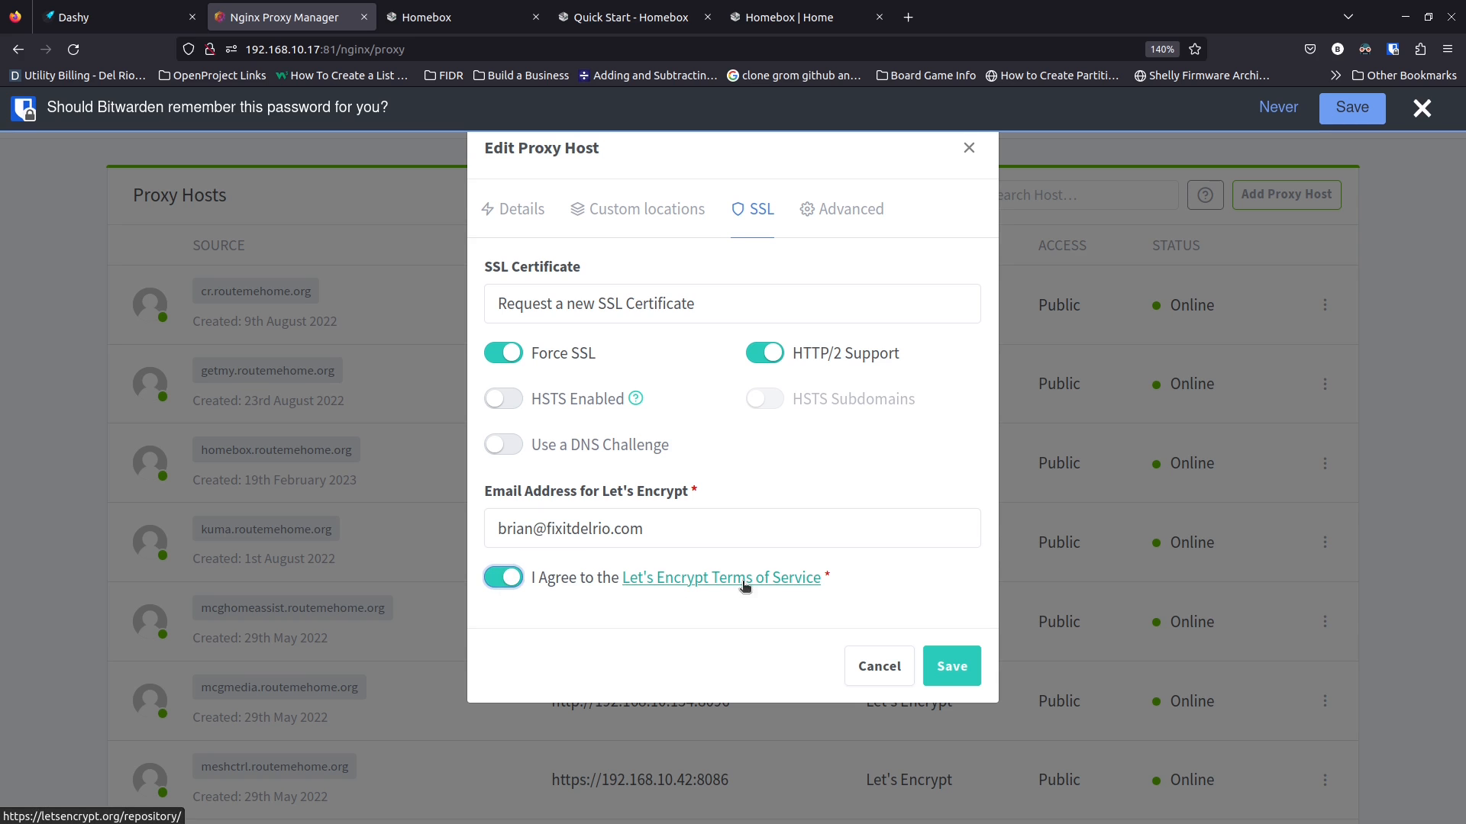
click(950, 669)
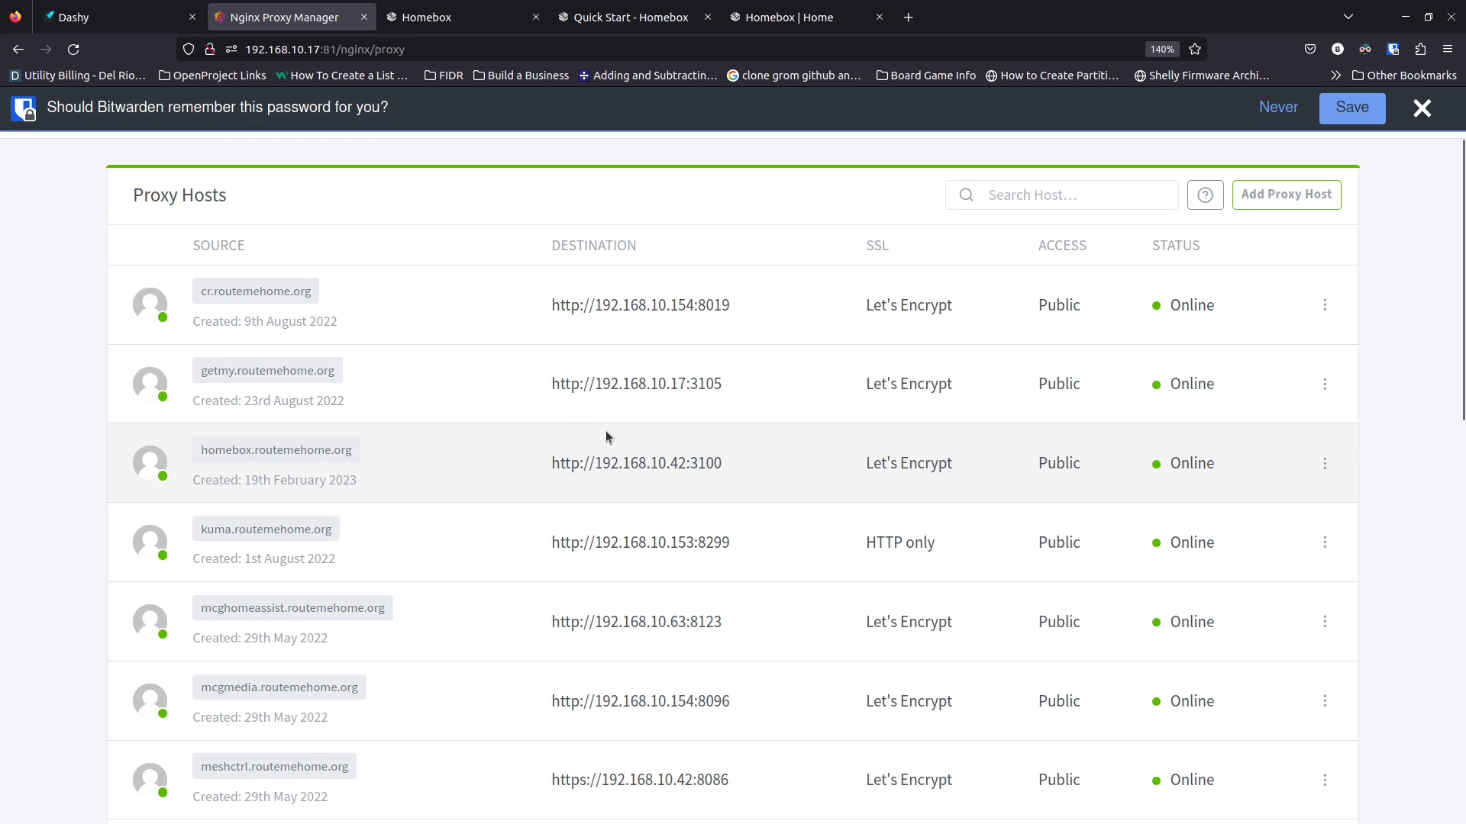
click(302, 458)
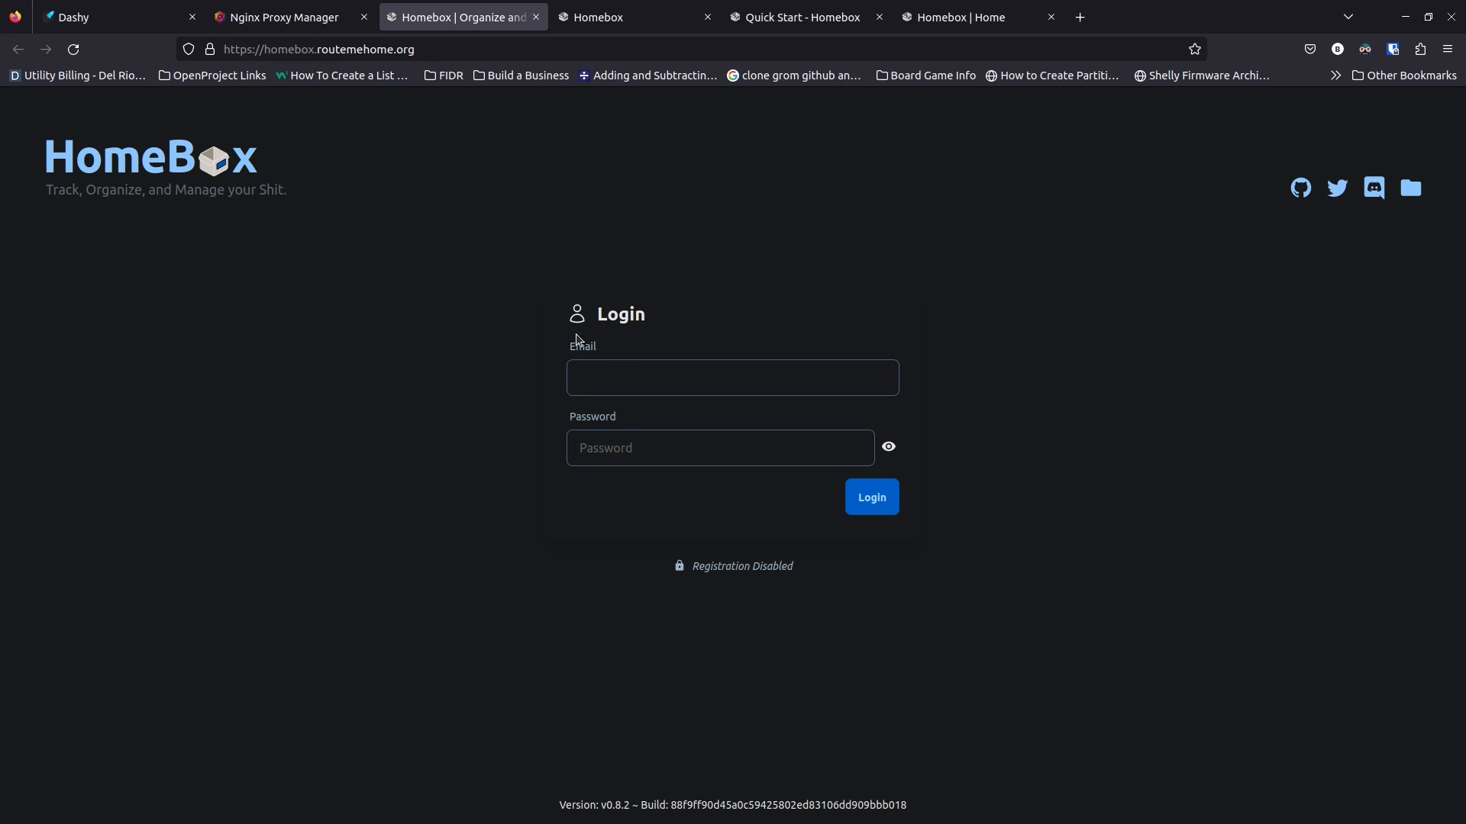
click(612, 365)
text(***)
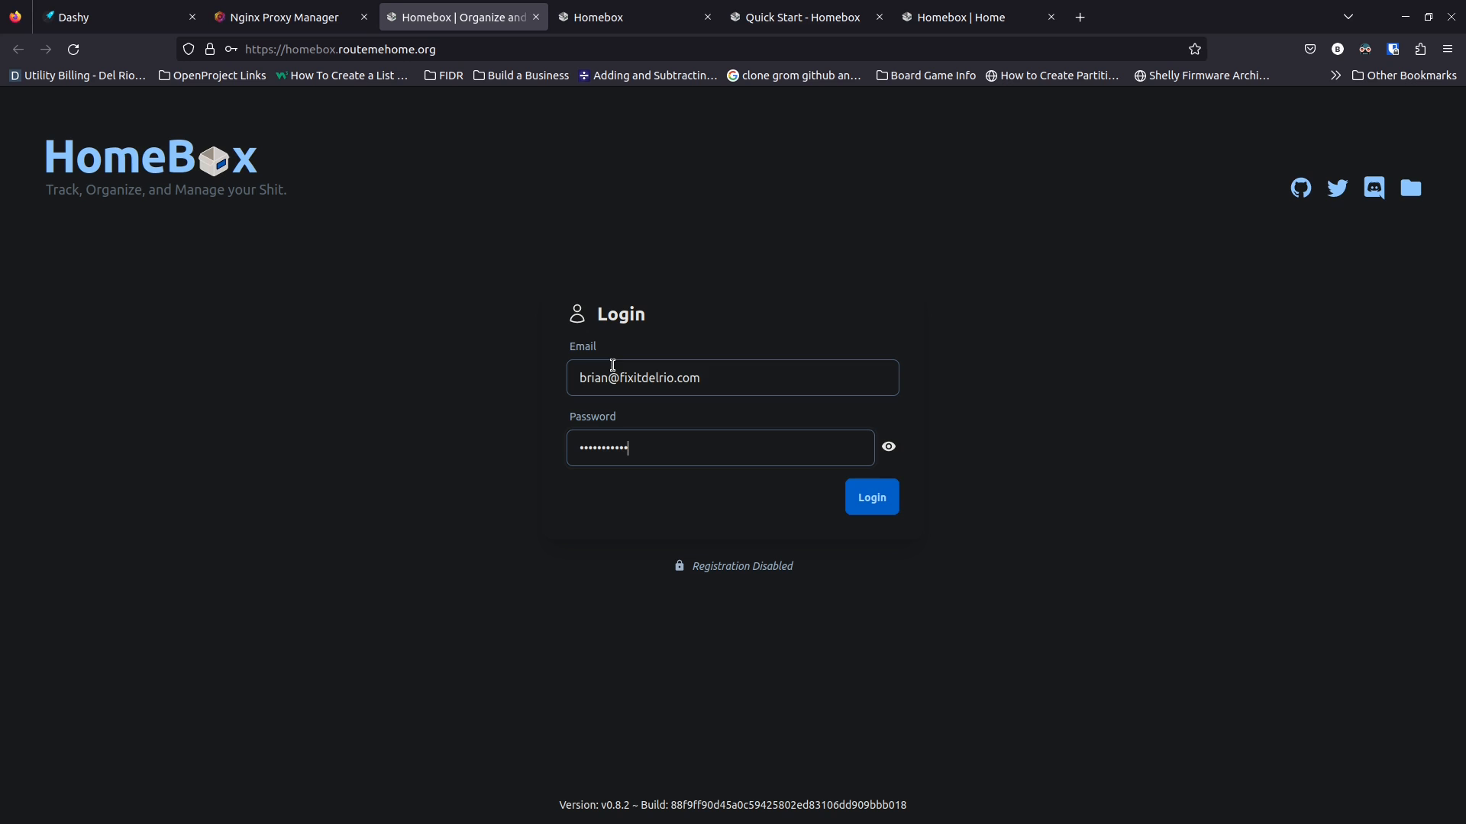
click(881, 510)
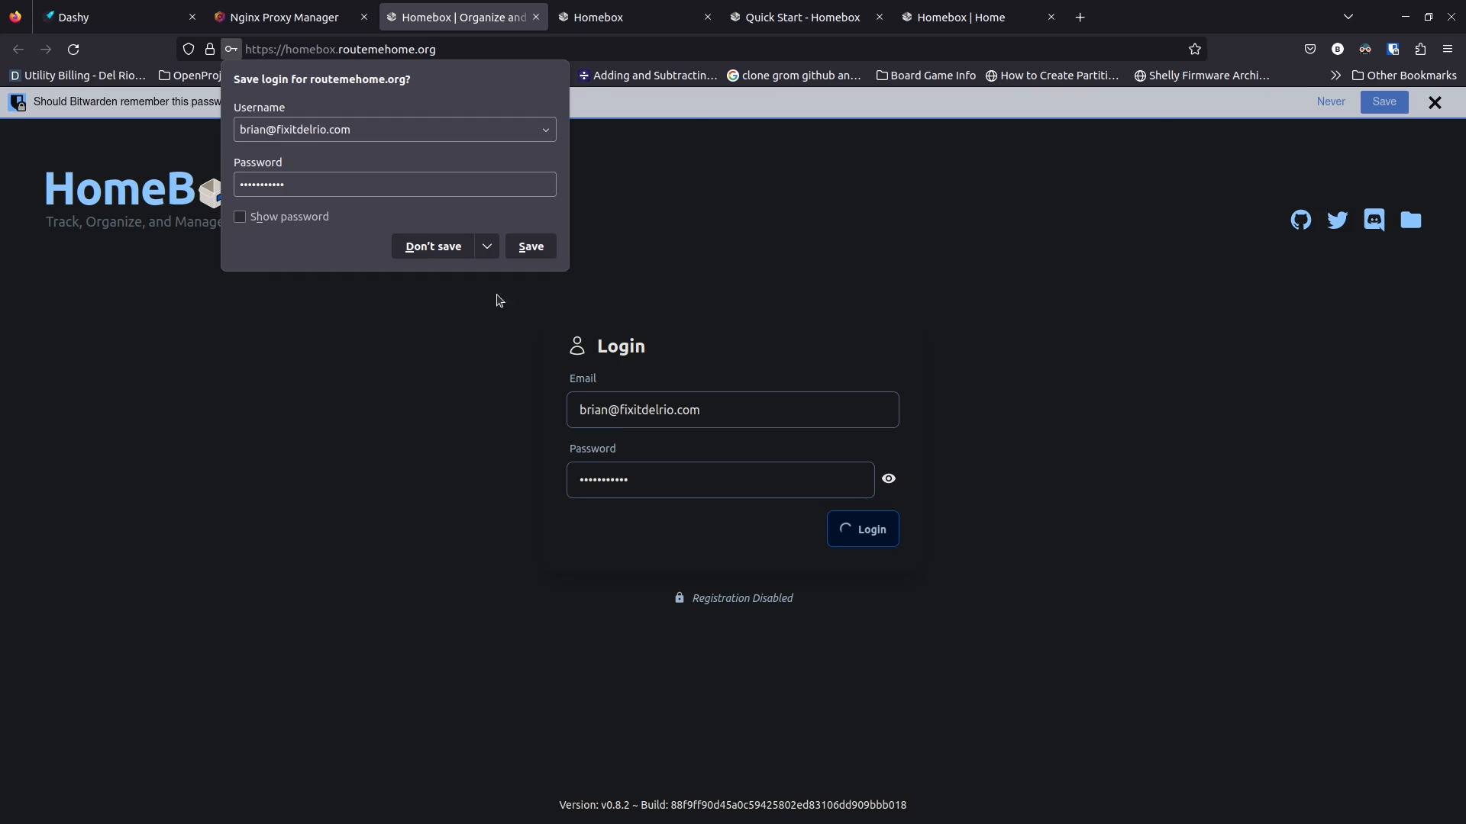
click(434, 249)
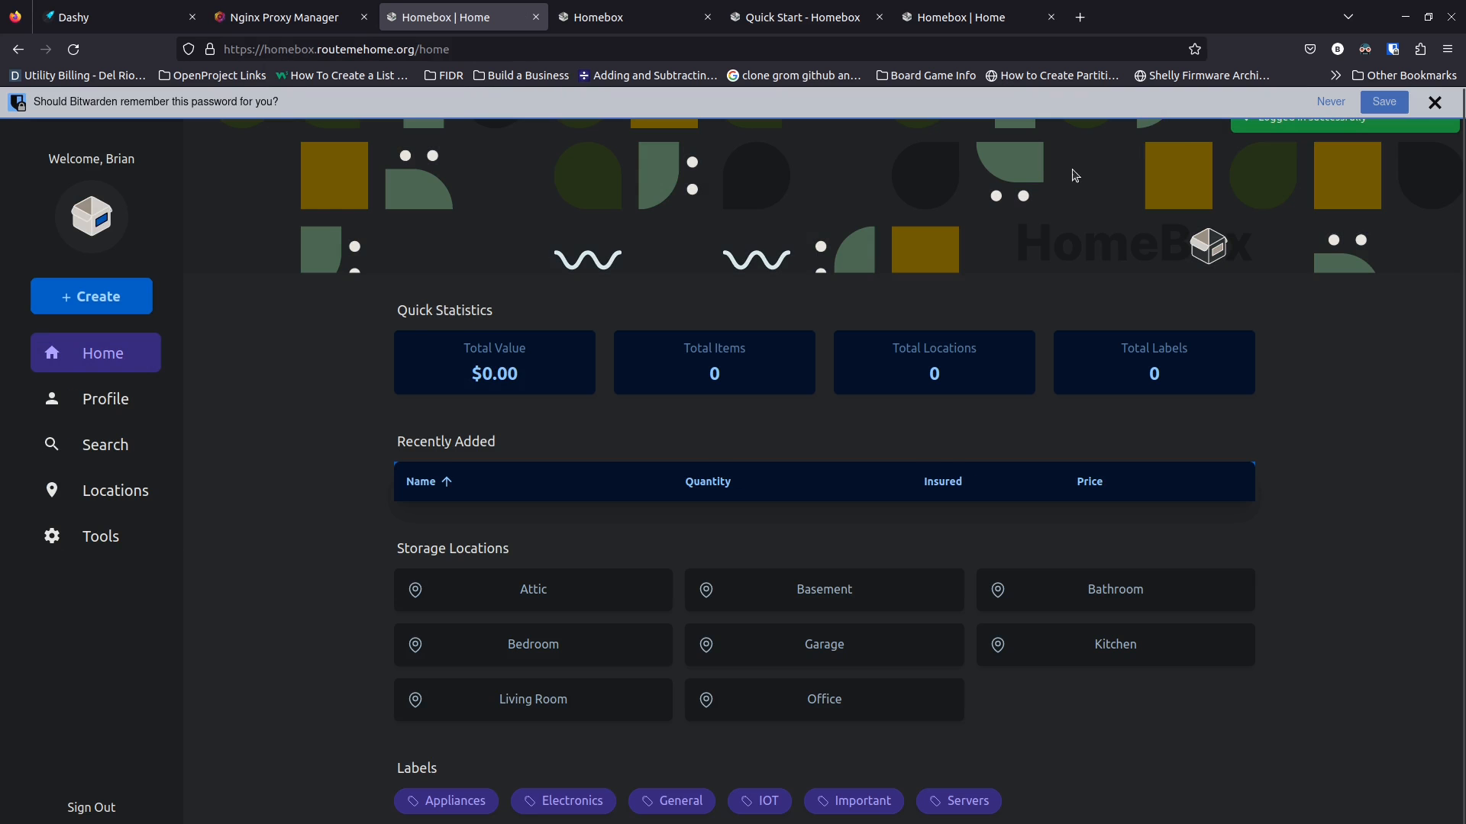
click(1328, 104)
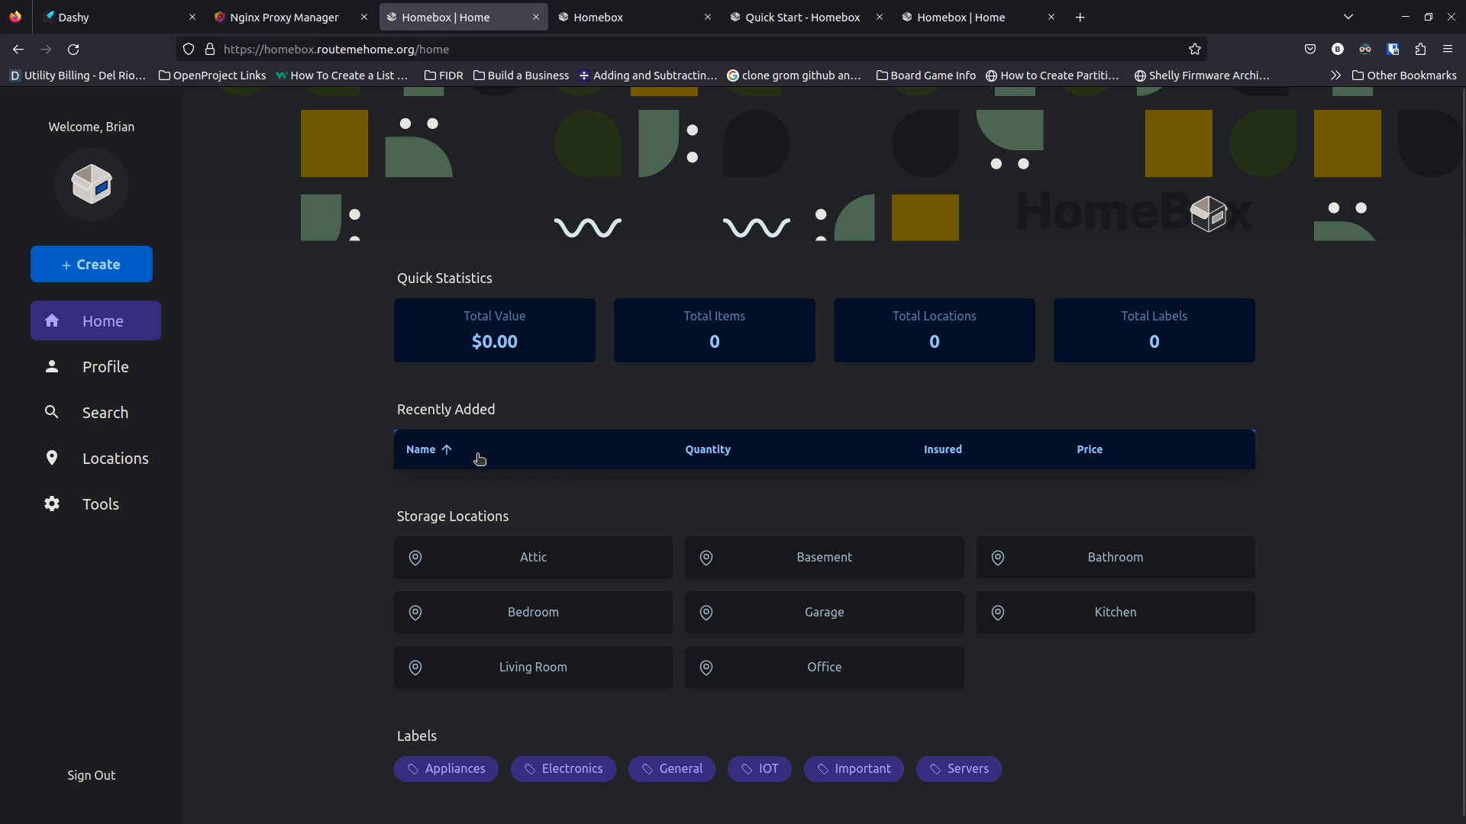
click(110, 501)
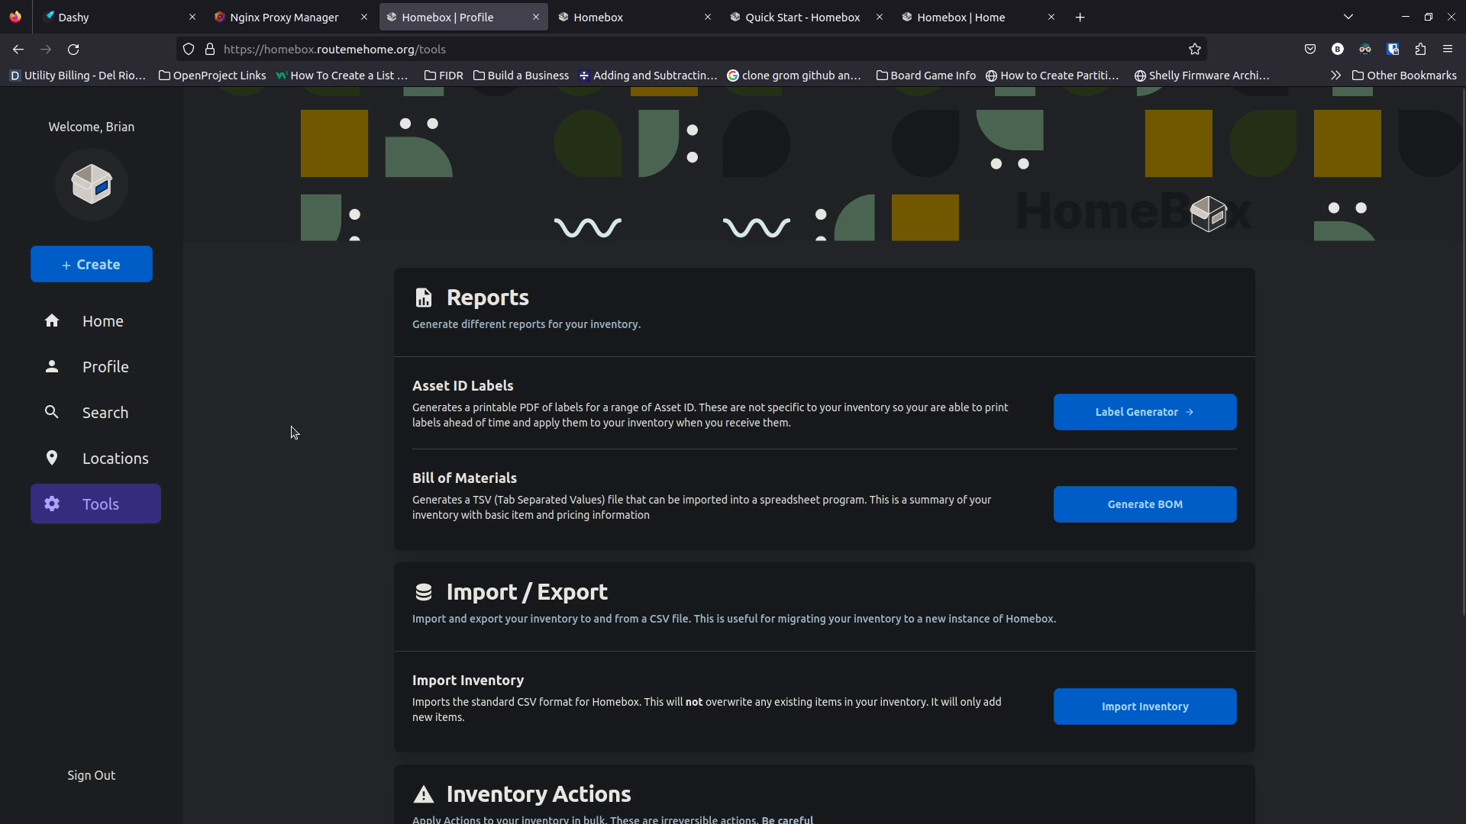
Close the Import CSV dialog unused, view the Nginx proxy host list, then the Homebox docs
scroll(344, 501, down, 5)
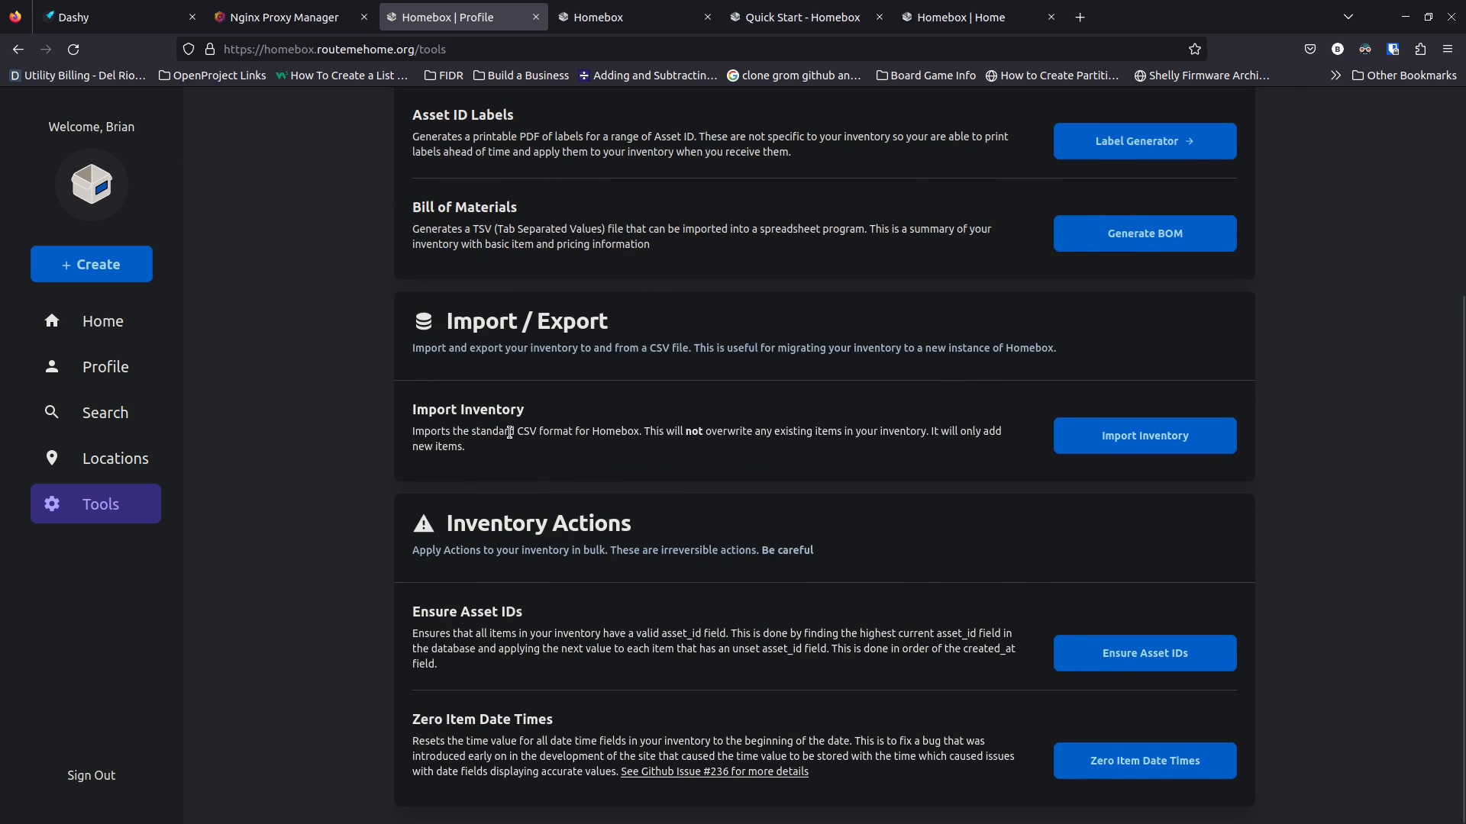
click(1095, 443)
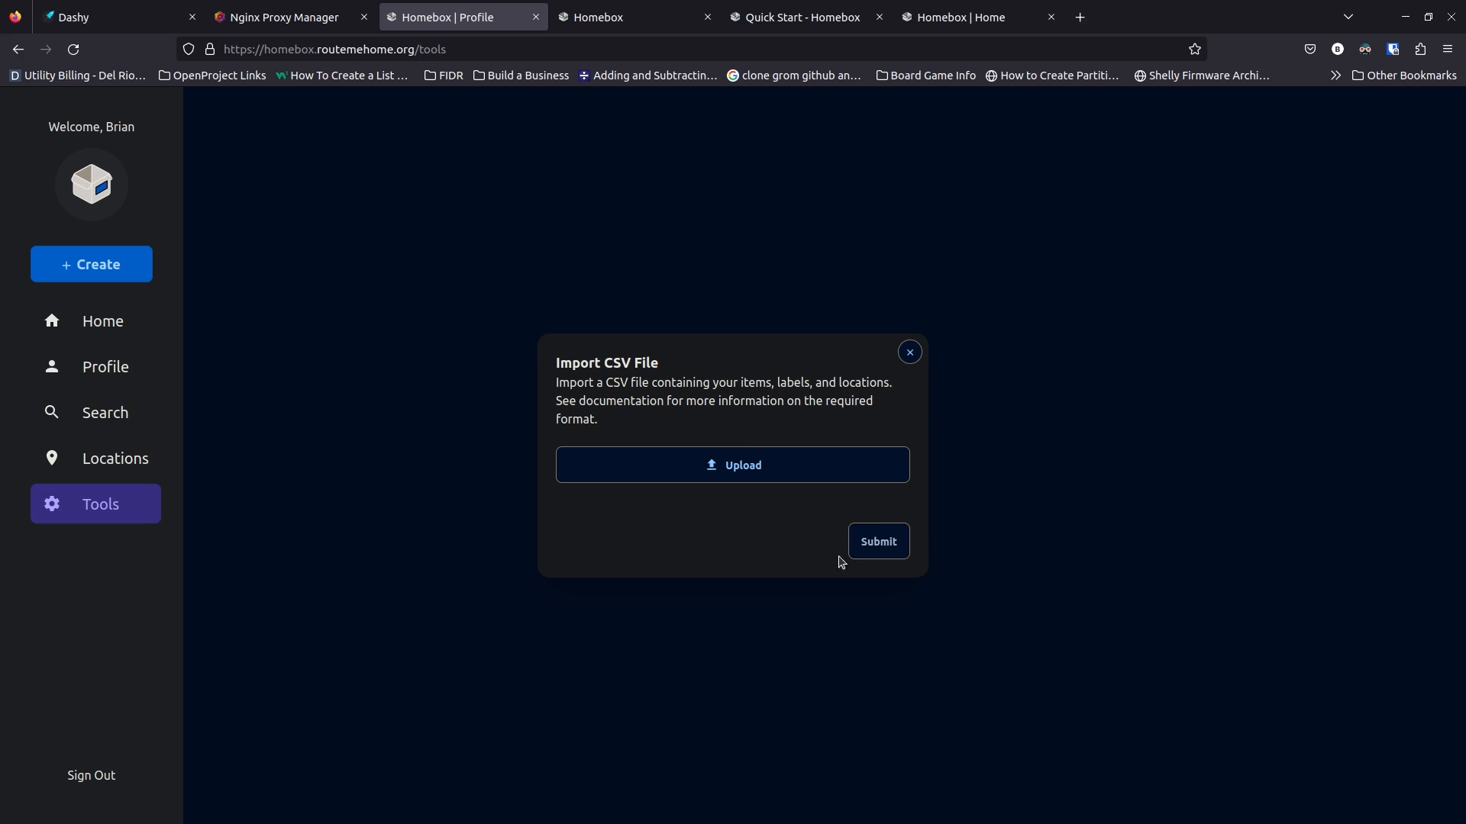
click(910, 355)
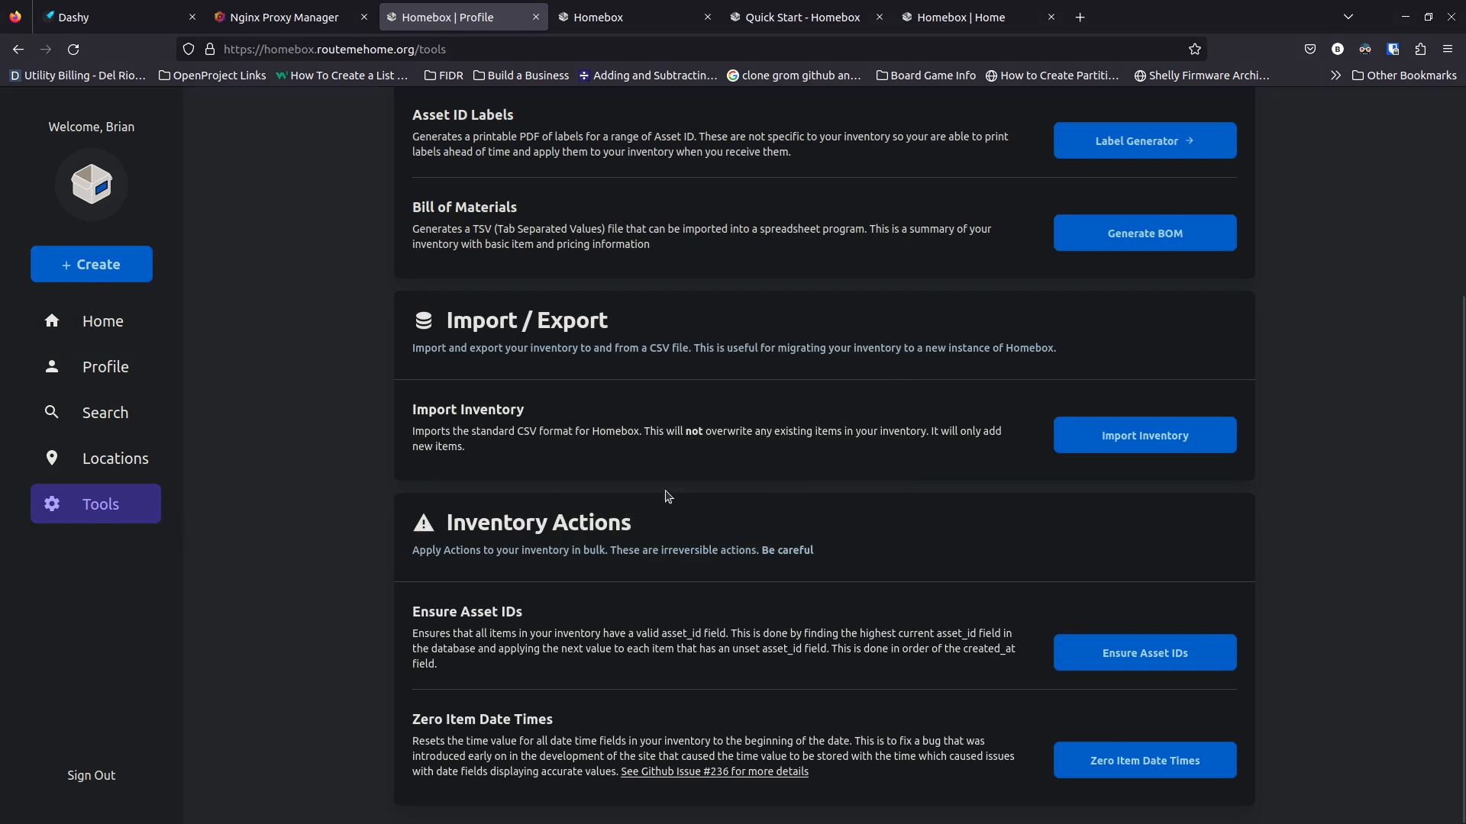
click(362, 22)
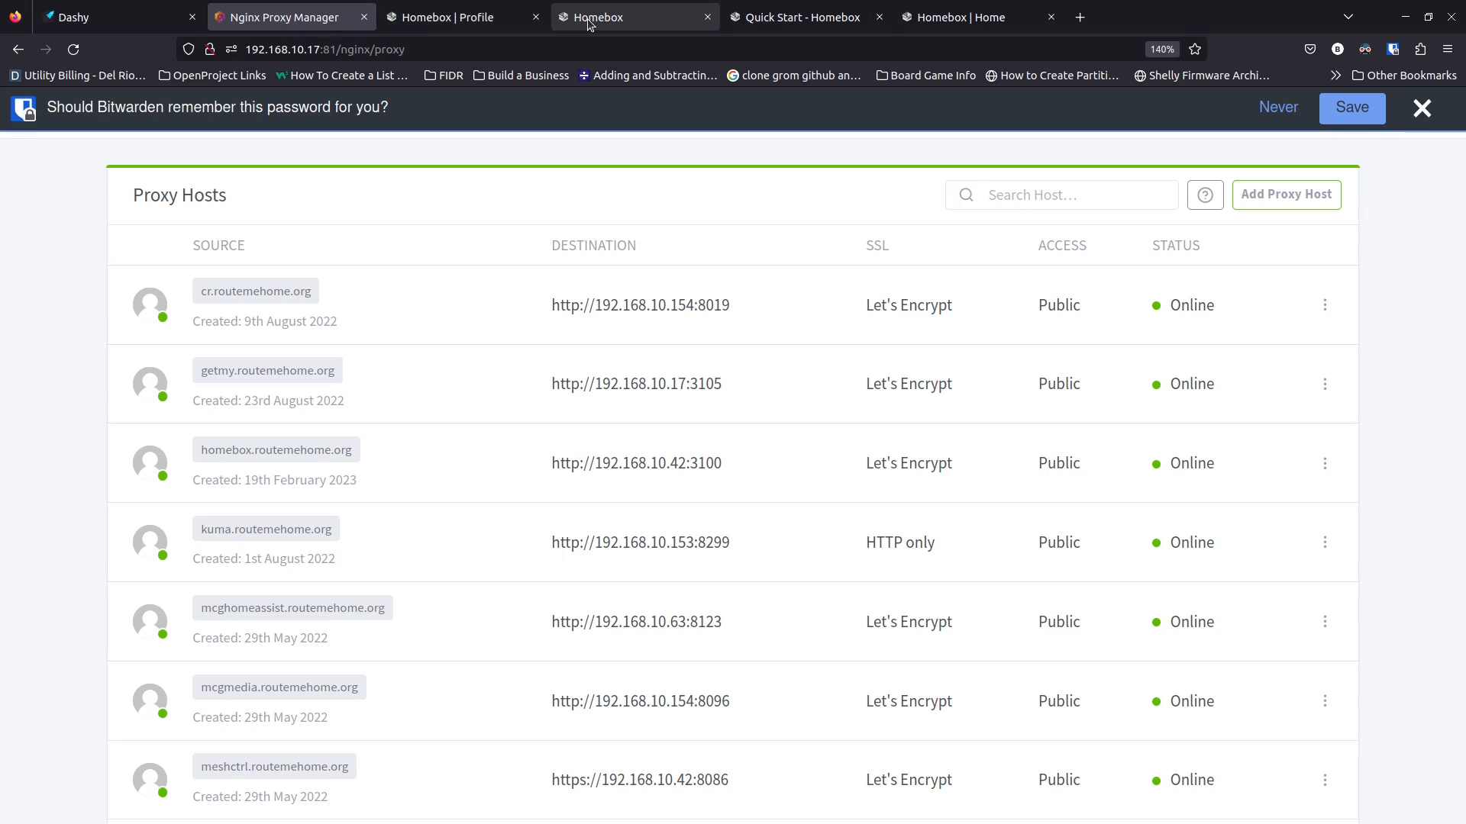
click(611, 23)
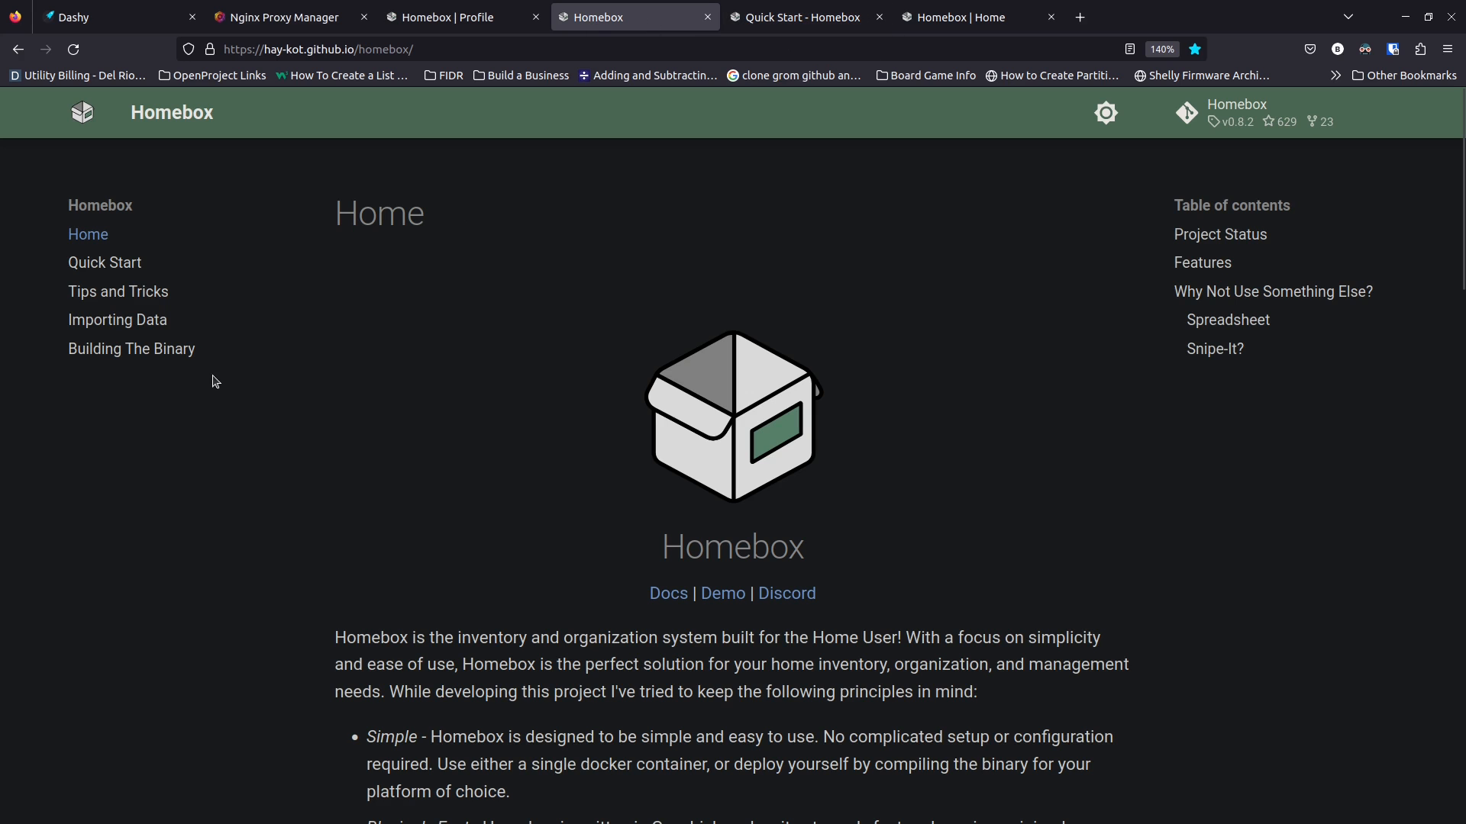
Open the Importing Data guide and examine the CSV header template
click(139, 328)
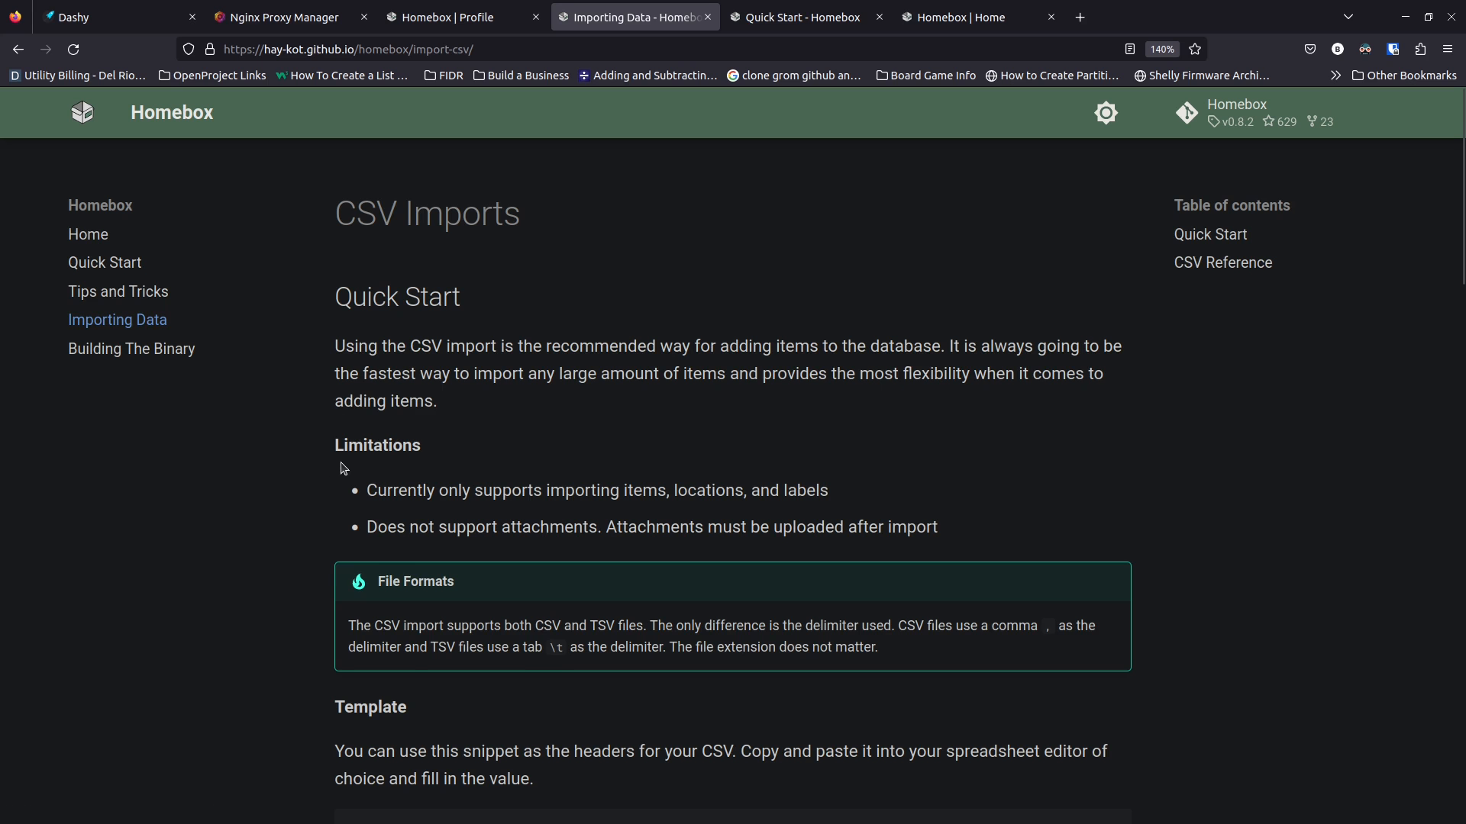
scroll(343, 469, down, 5)
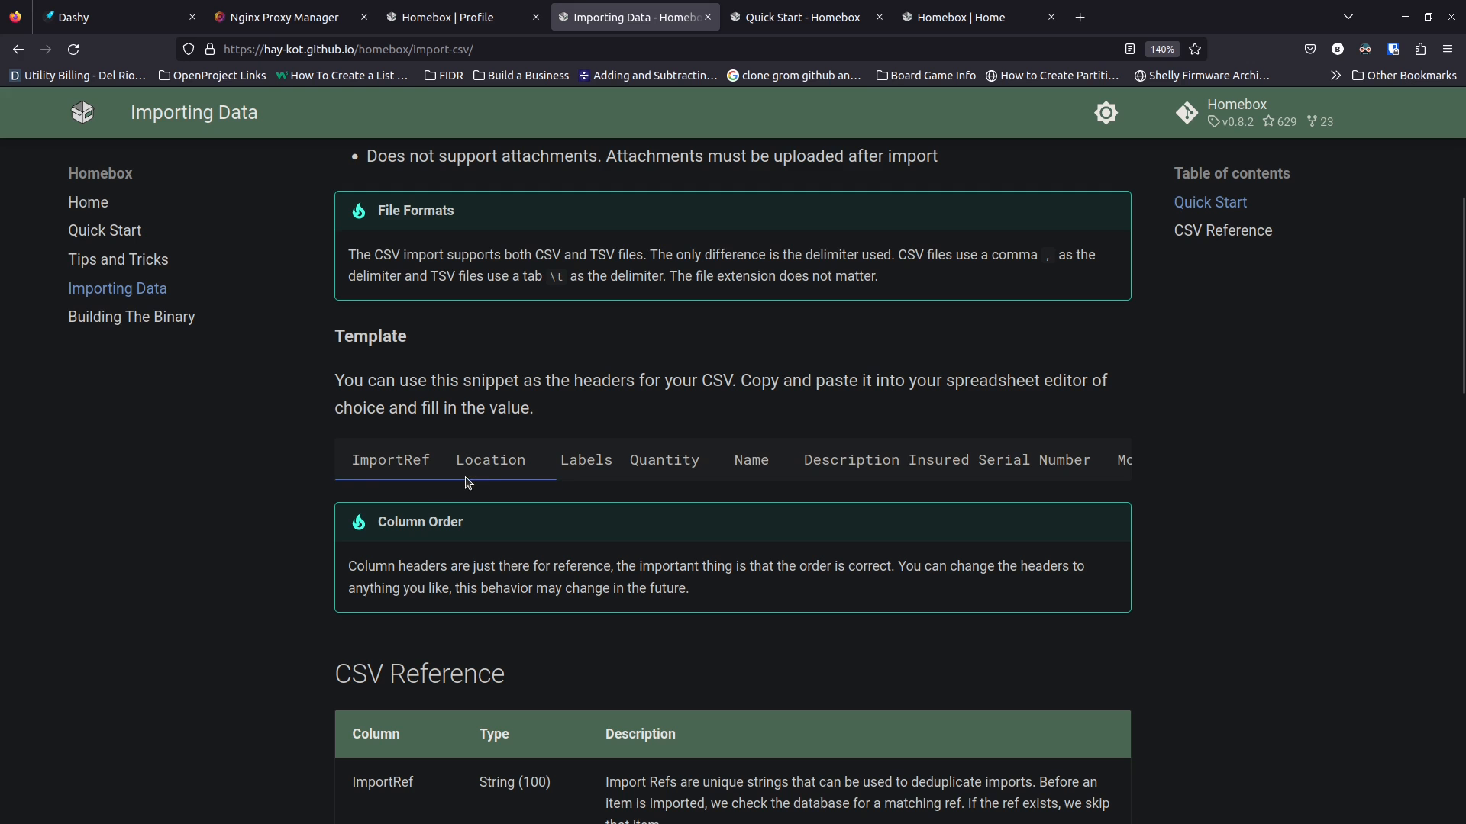
mouse_move(468, 483)
mouse_down()
mouse_move(1065, 494)
mouse_move(329, 468)
mouse_move(479, 467)
mouse_move(440, 473)
mouse_up()
click(439, 475)
mouse_move(497, 487)
mouse_down()
mouse_move(568, 487)
mouse_move(500, 487)
mouse_up()
scroll(389, 467, right, 5)
scroll(370, 467, left, 5)
Read the CSV Reference column list, then return to the Homebox Tools page
scroll(319, 512, down, 5)
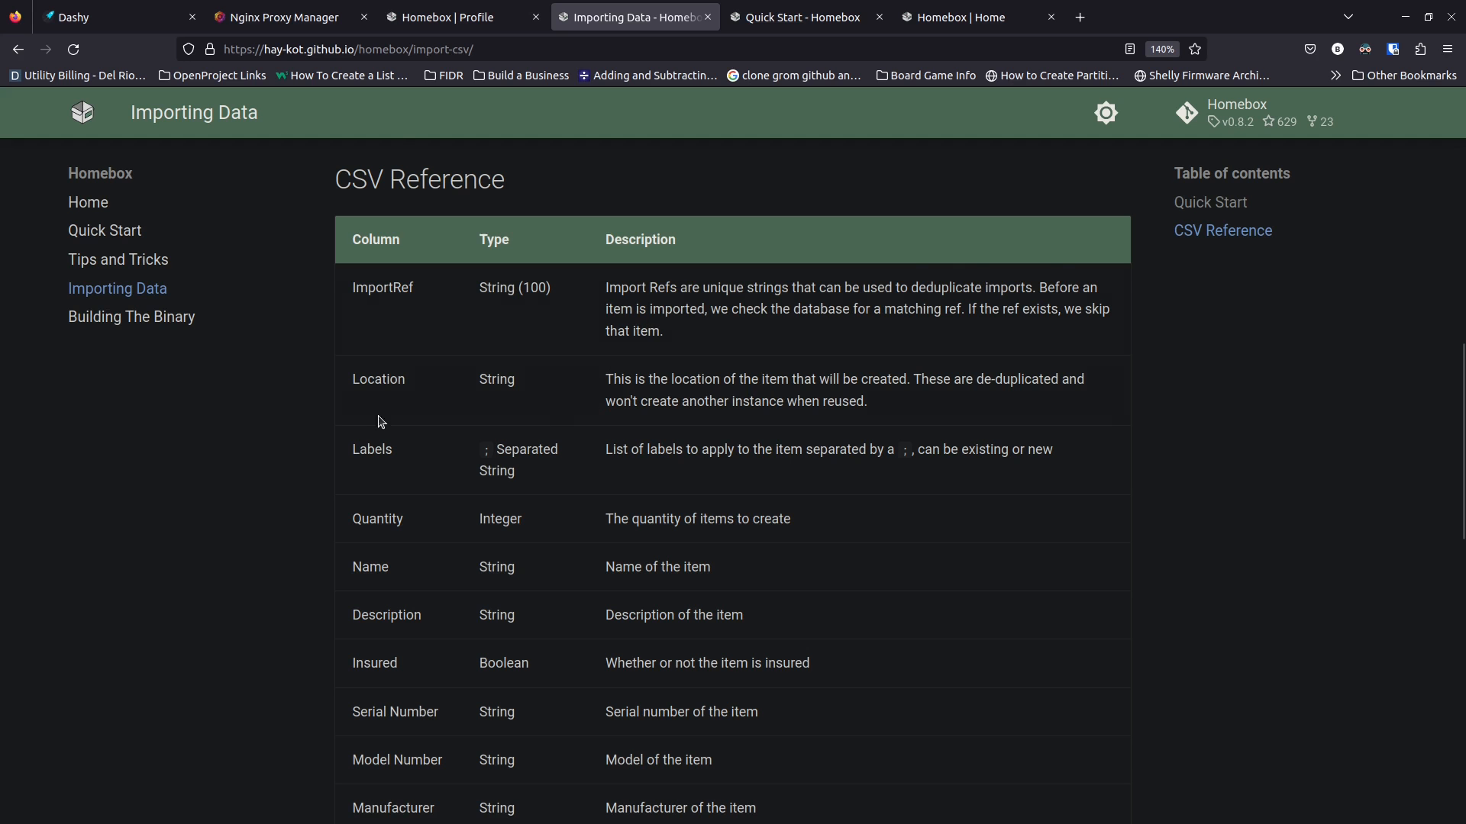
scroll(341, 425, down, 10)
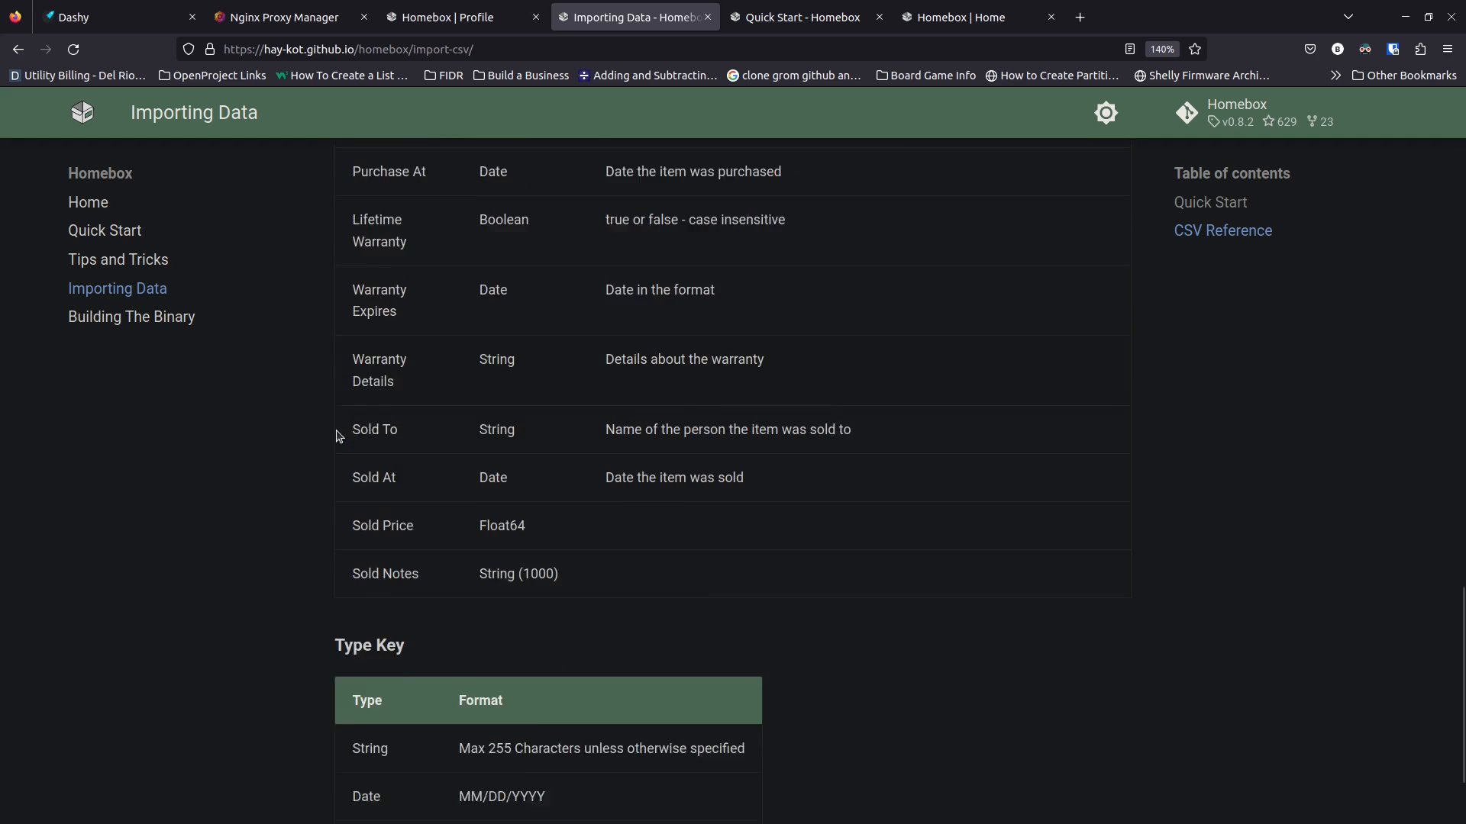
scroll(339, 437, down, 2)
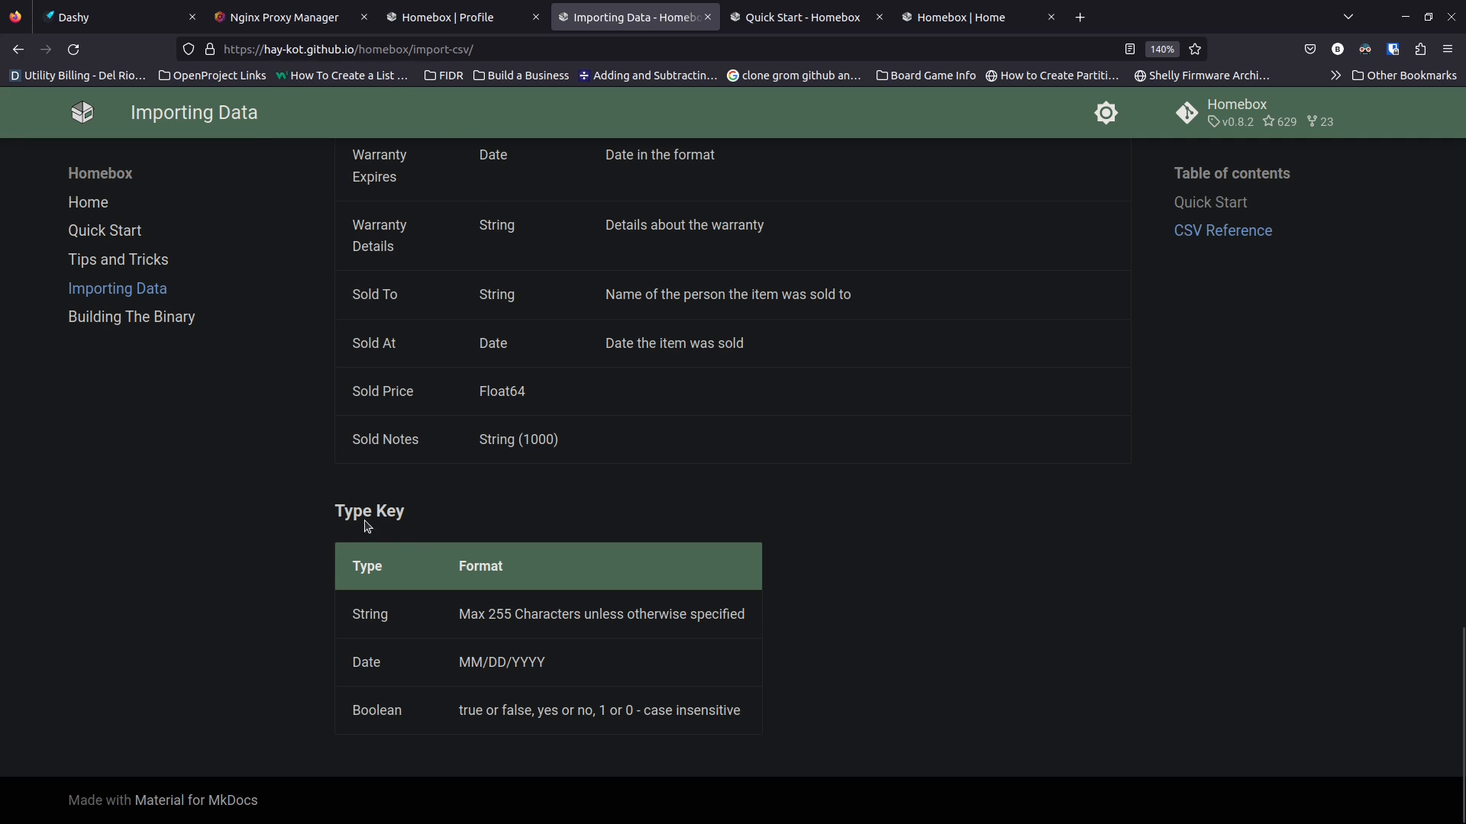
scroll(367, 527, up, 15)
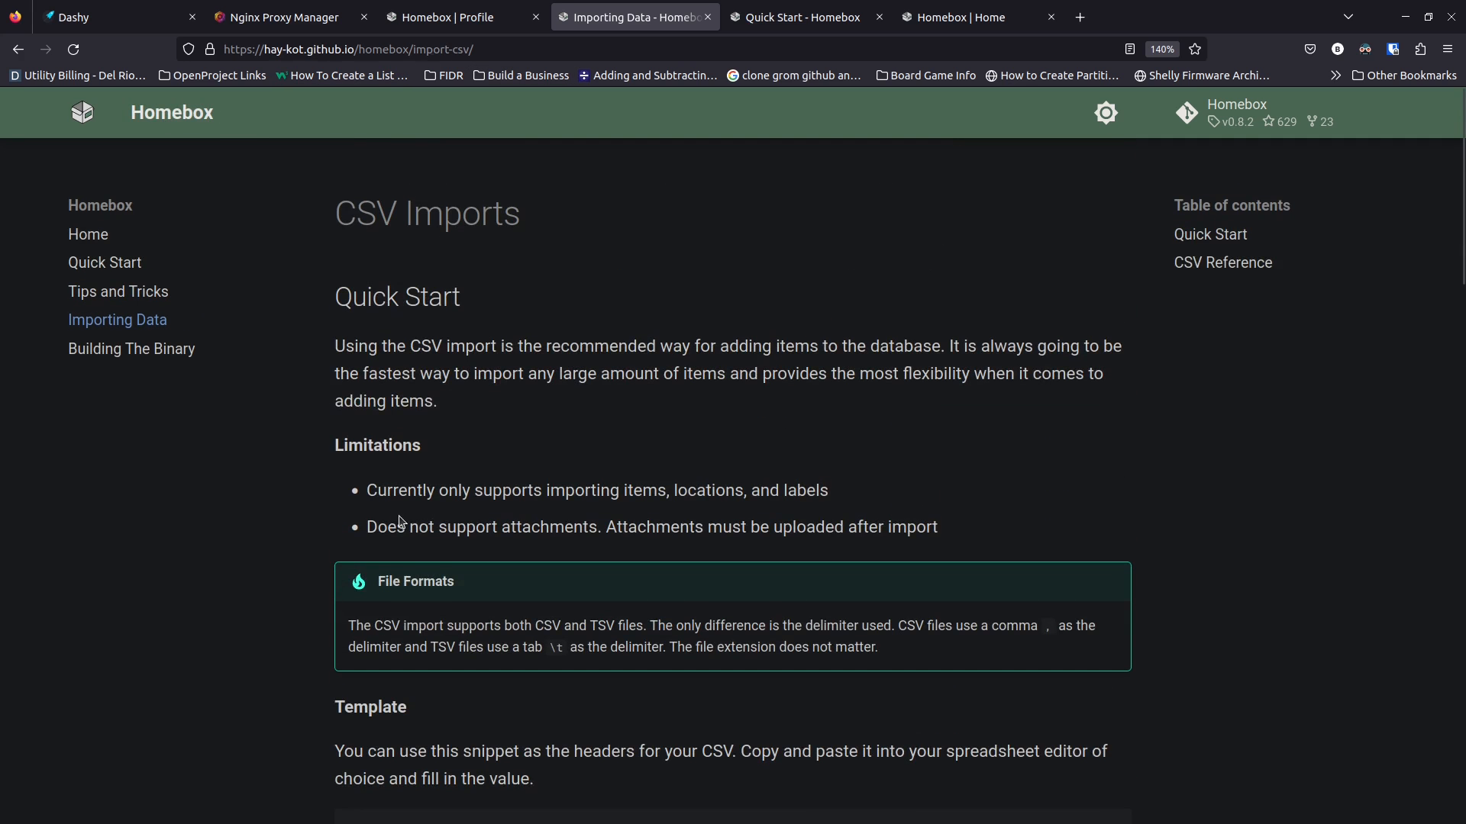
click(473, 18)
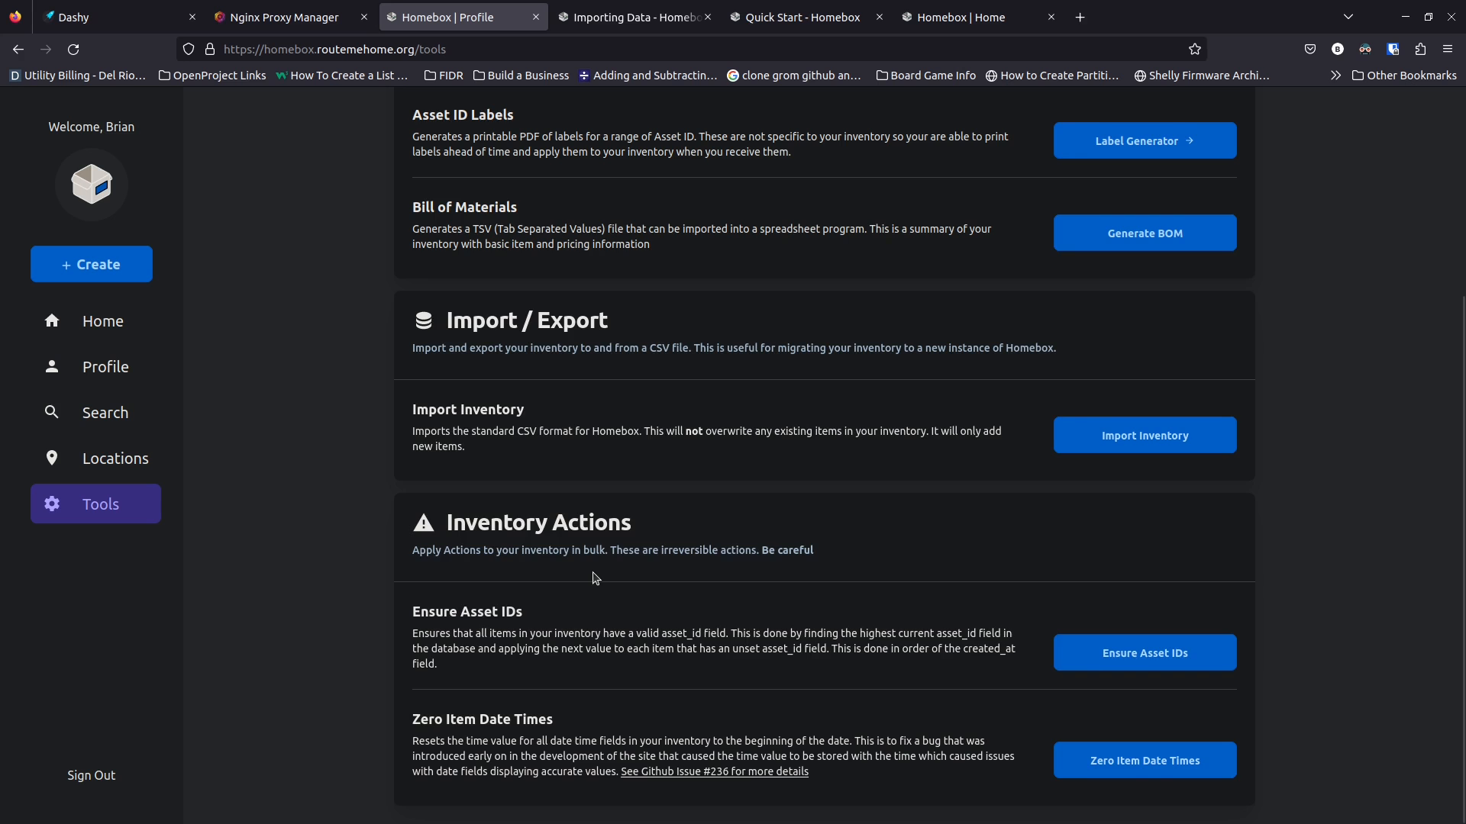
scroll(597, 578, up, 4)
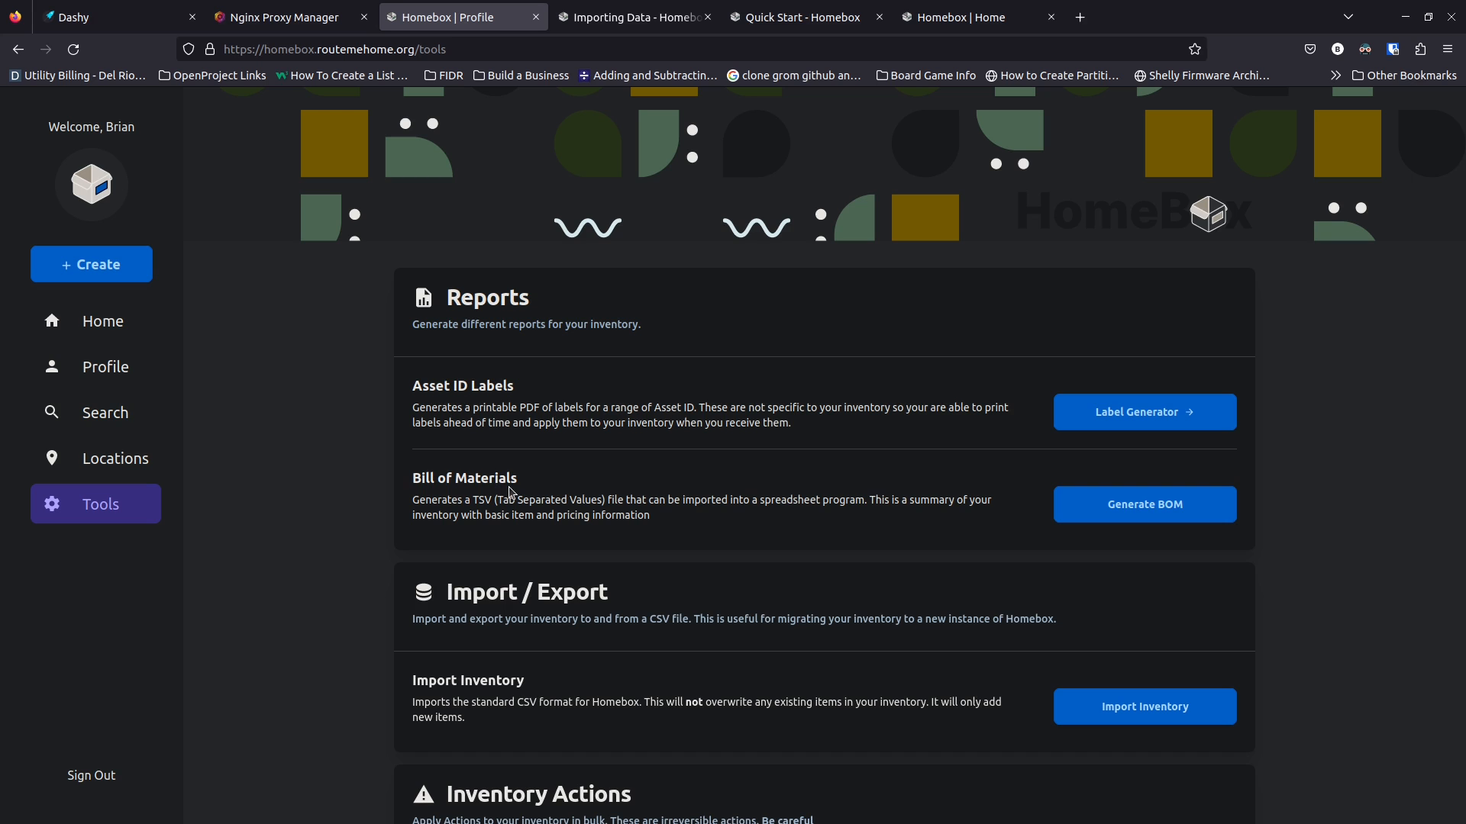
Review locations and labels on the Home dashboard, then view the Profile's theme settings
click(112, 330)
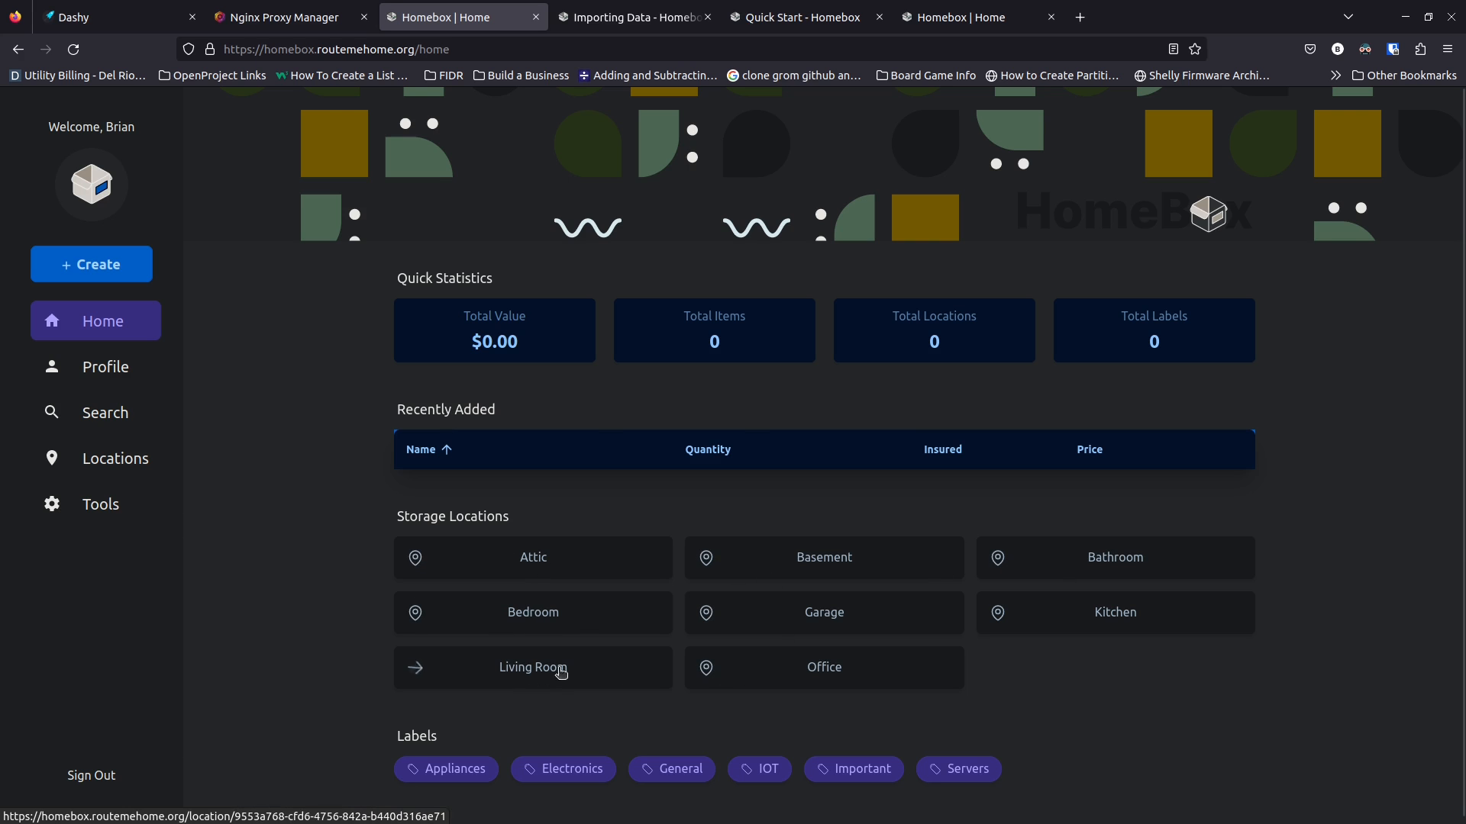
scroll(330, 620, down, 1)
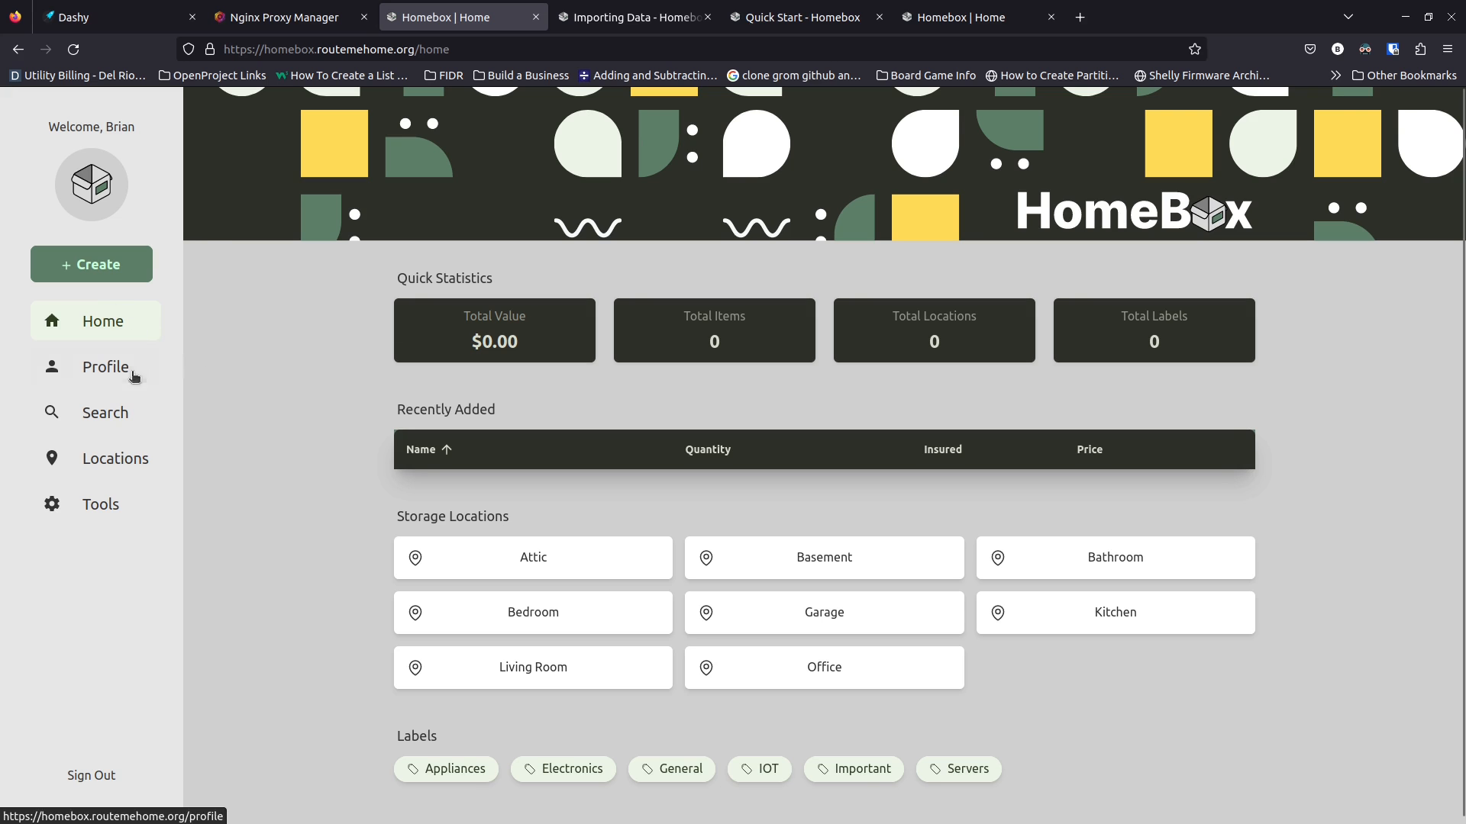
click(106, 377)
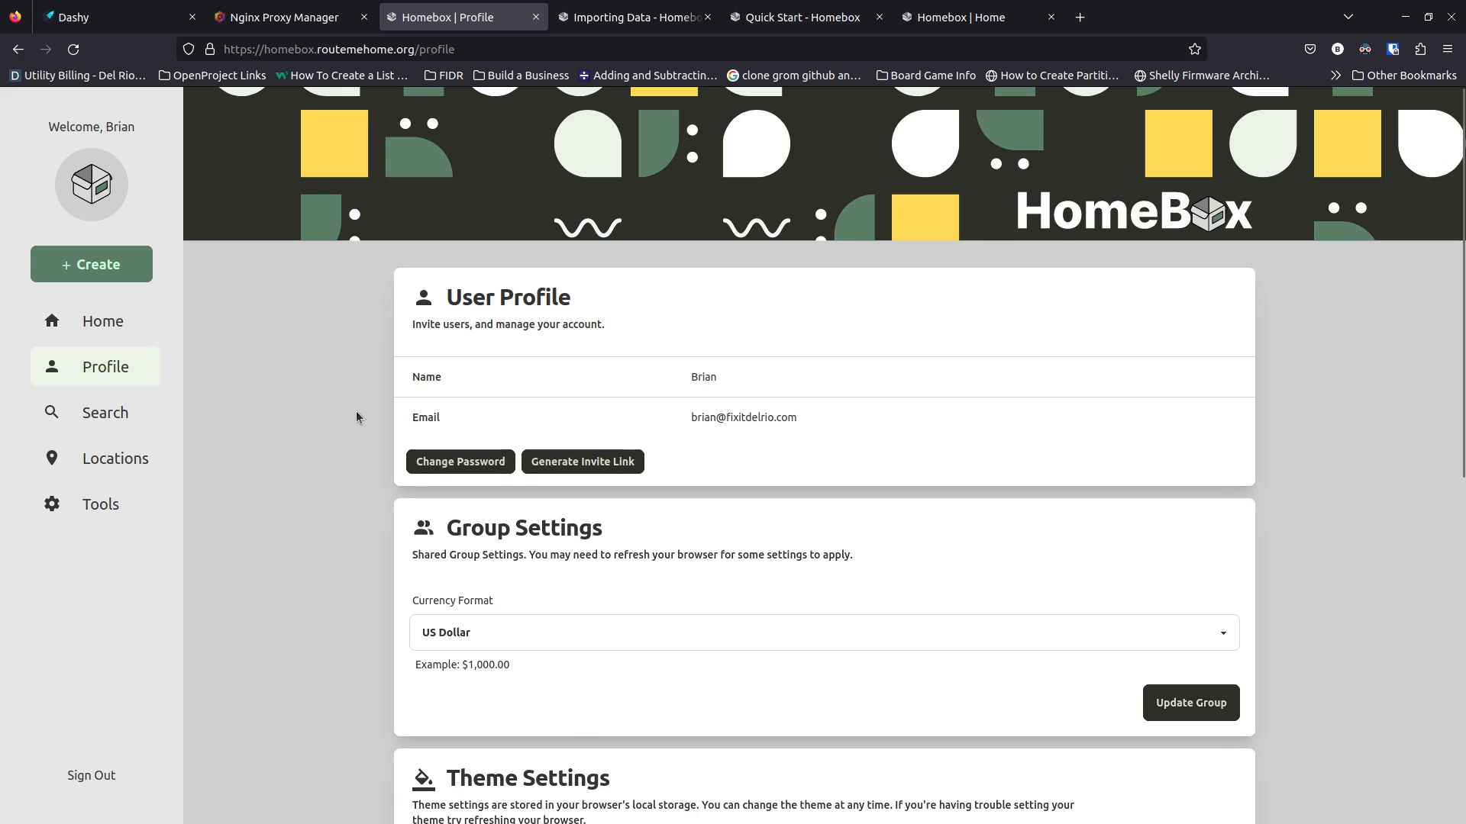
scroll(372, 426, down, 7)
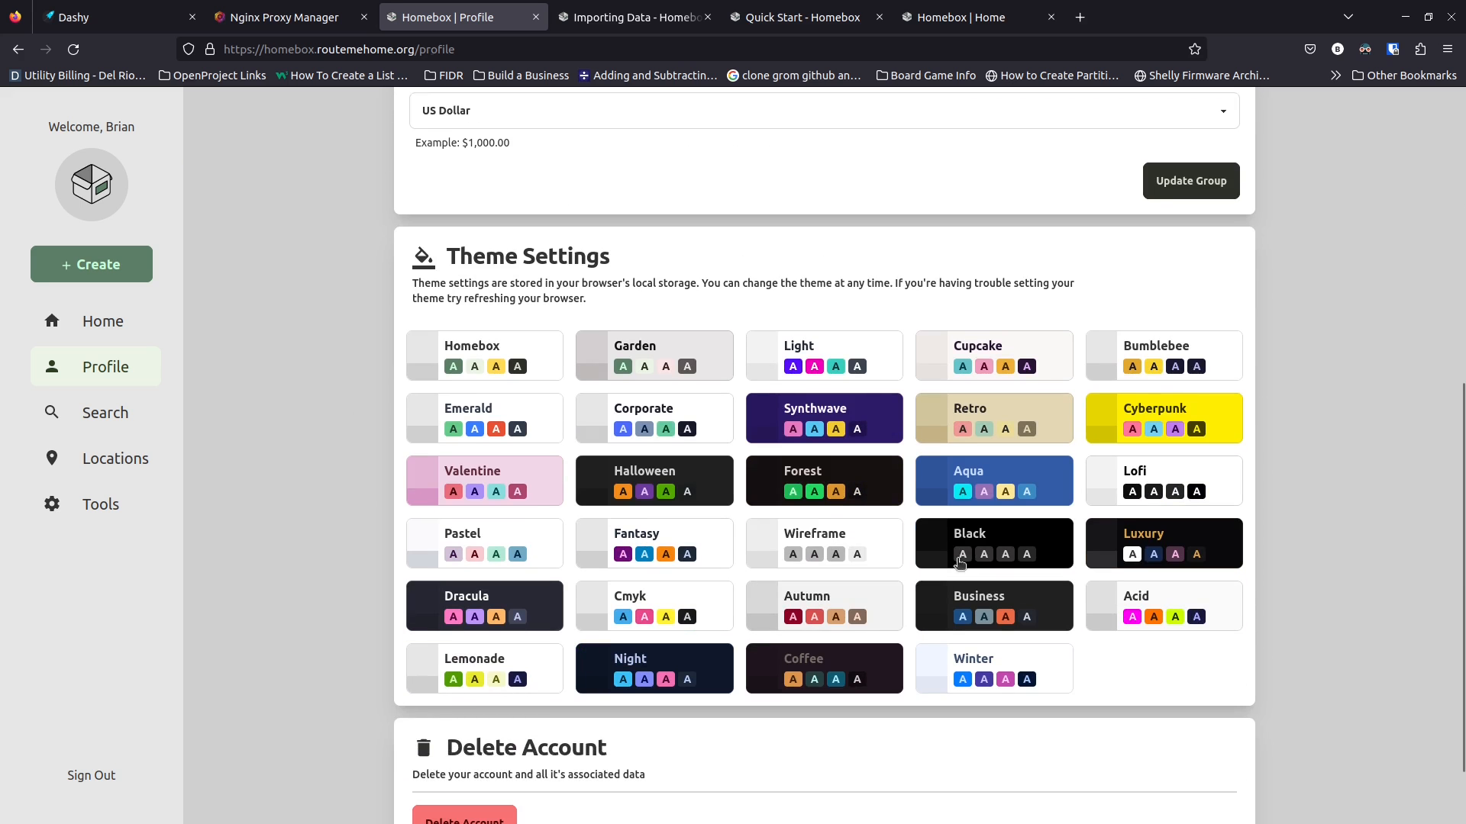
Try the Black, Aqua, Business, Luxury and Forest themes, ending on Black
click(1042, 535)
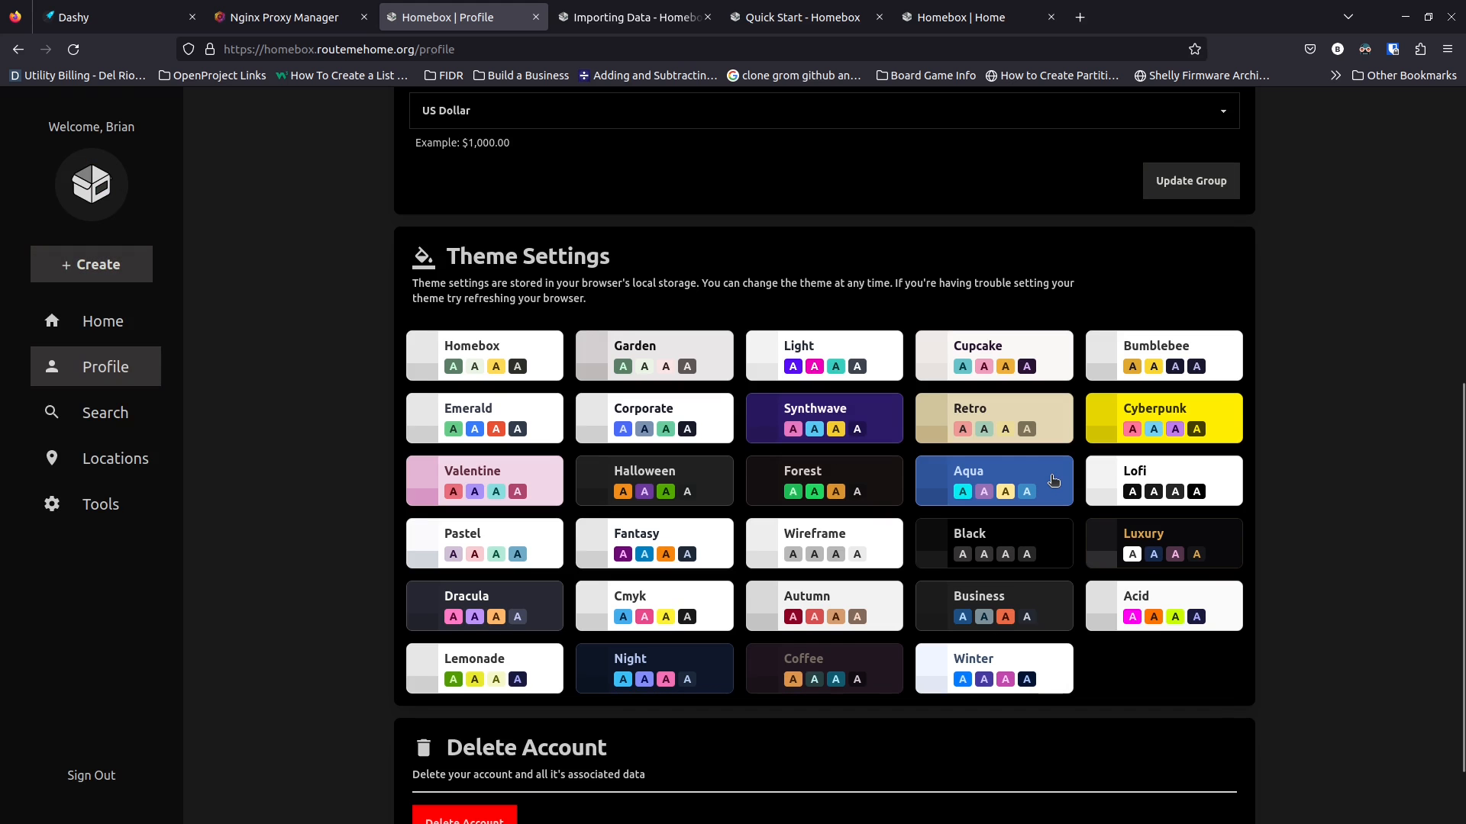
click(1053, 480)
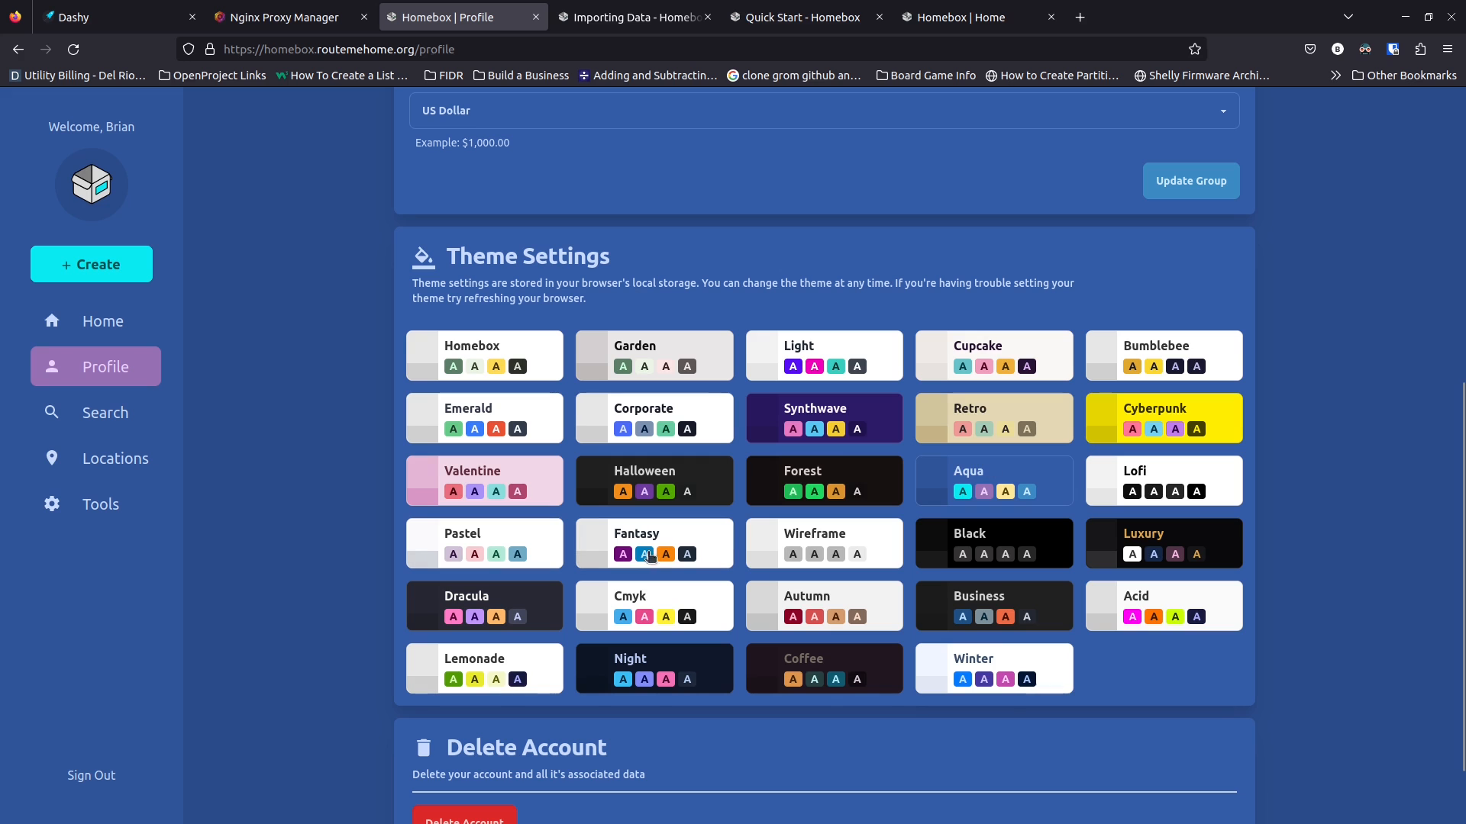
click(1042, 604)
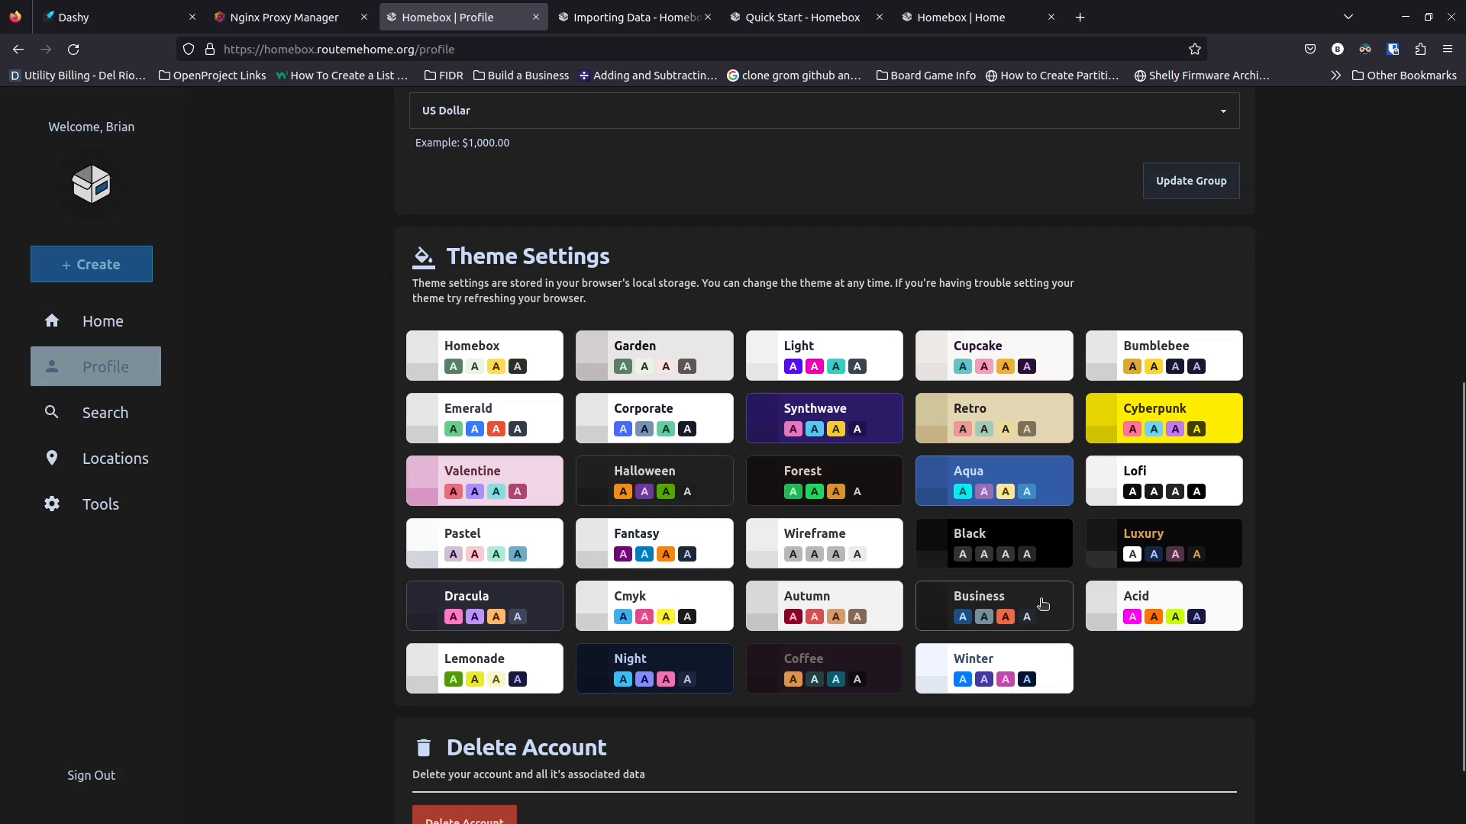
click(1156, 536)
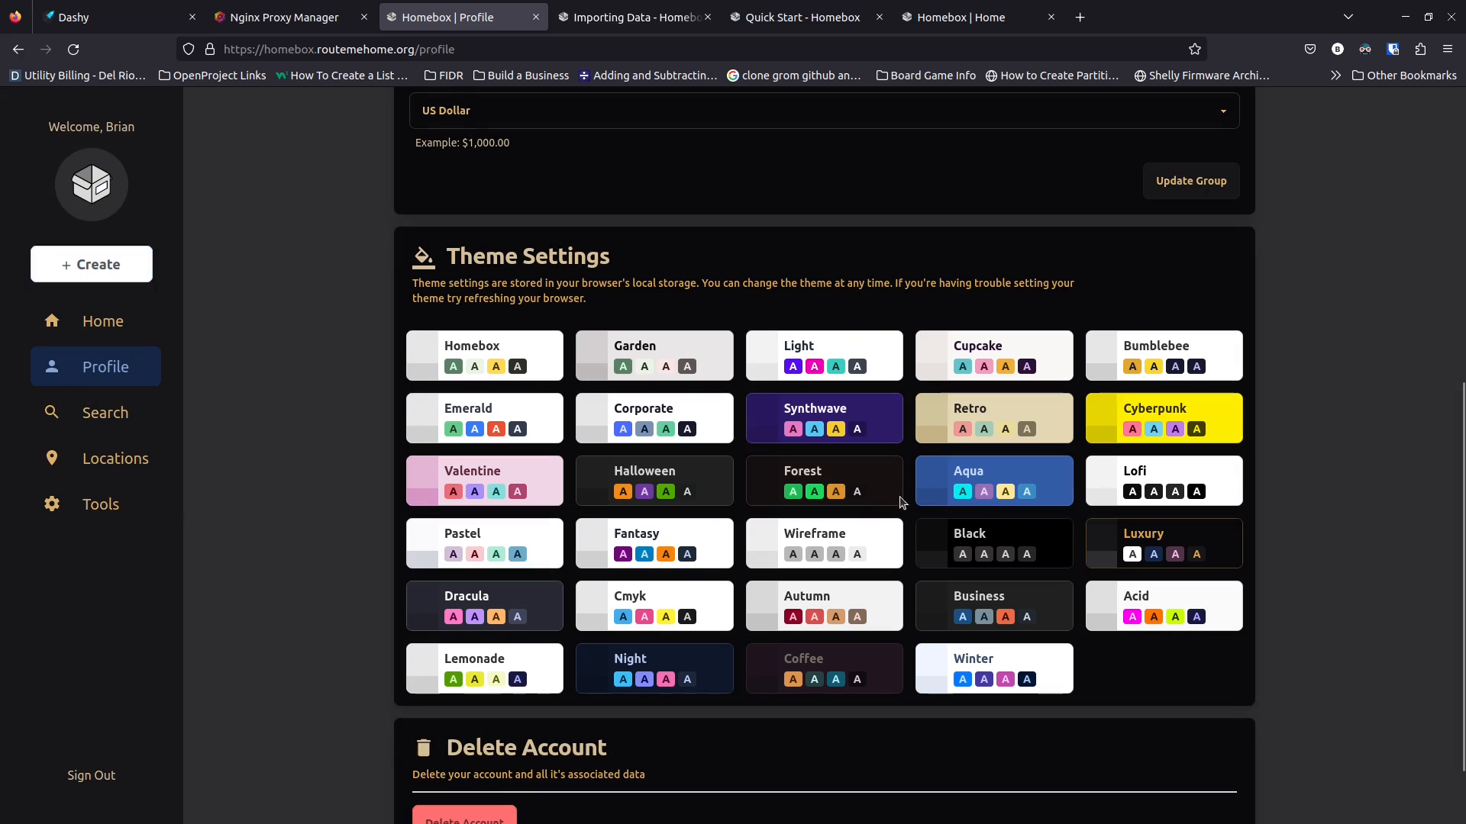
click(869, 470)
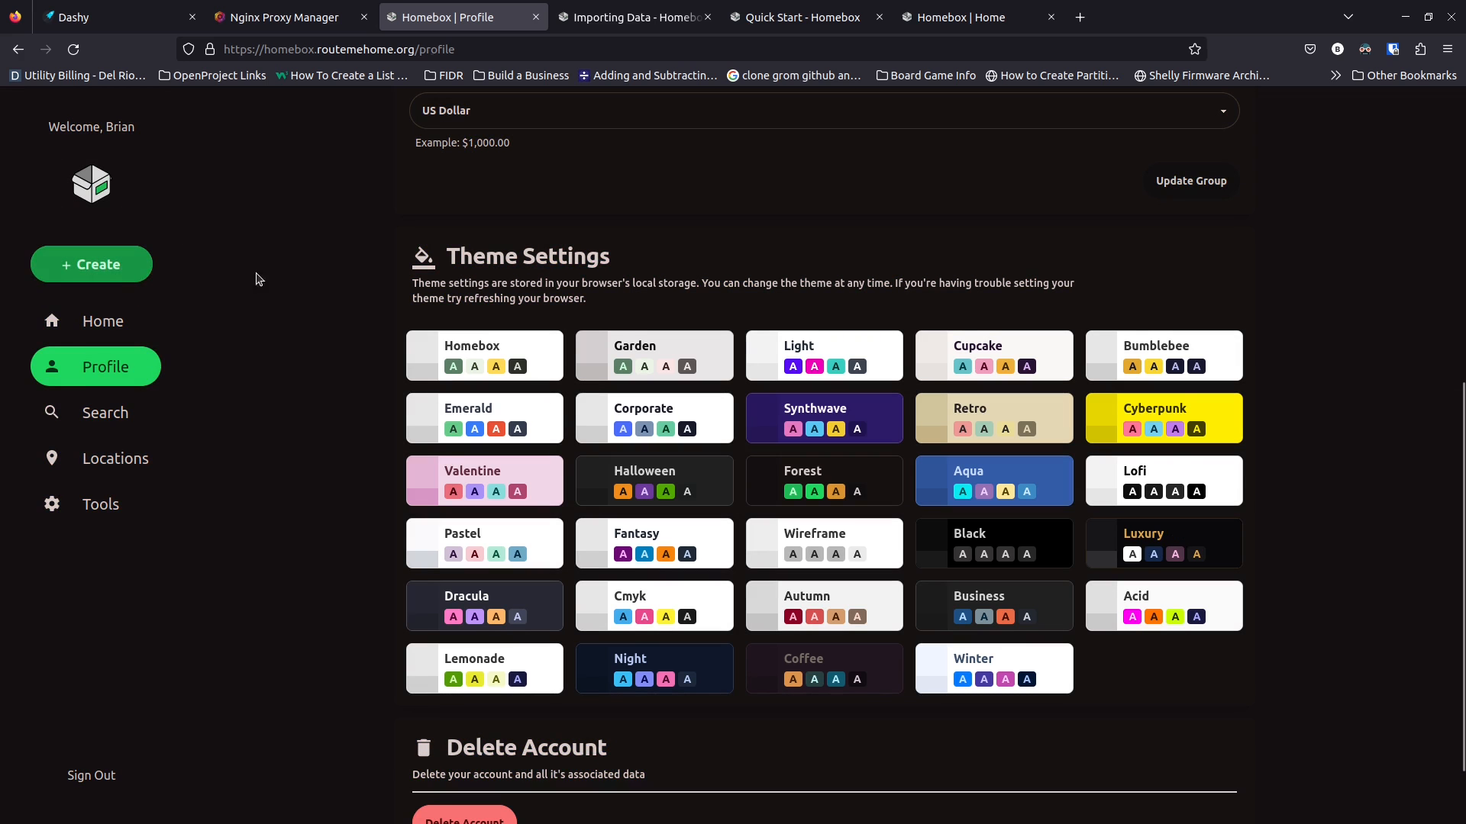
click(964, 539)
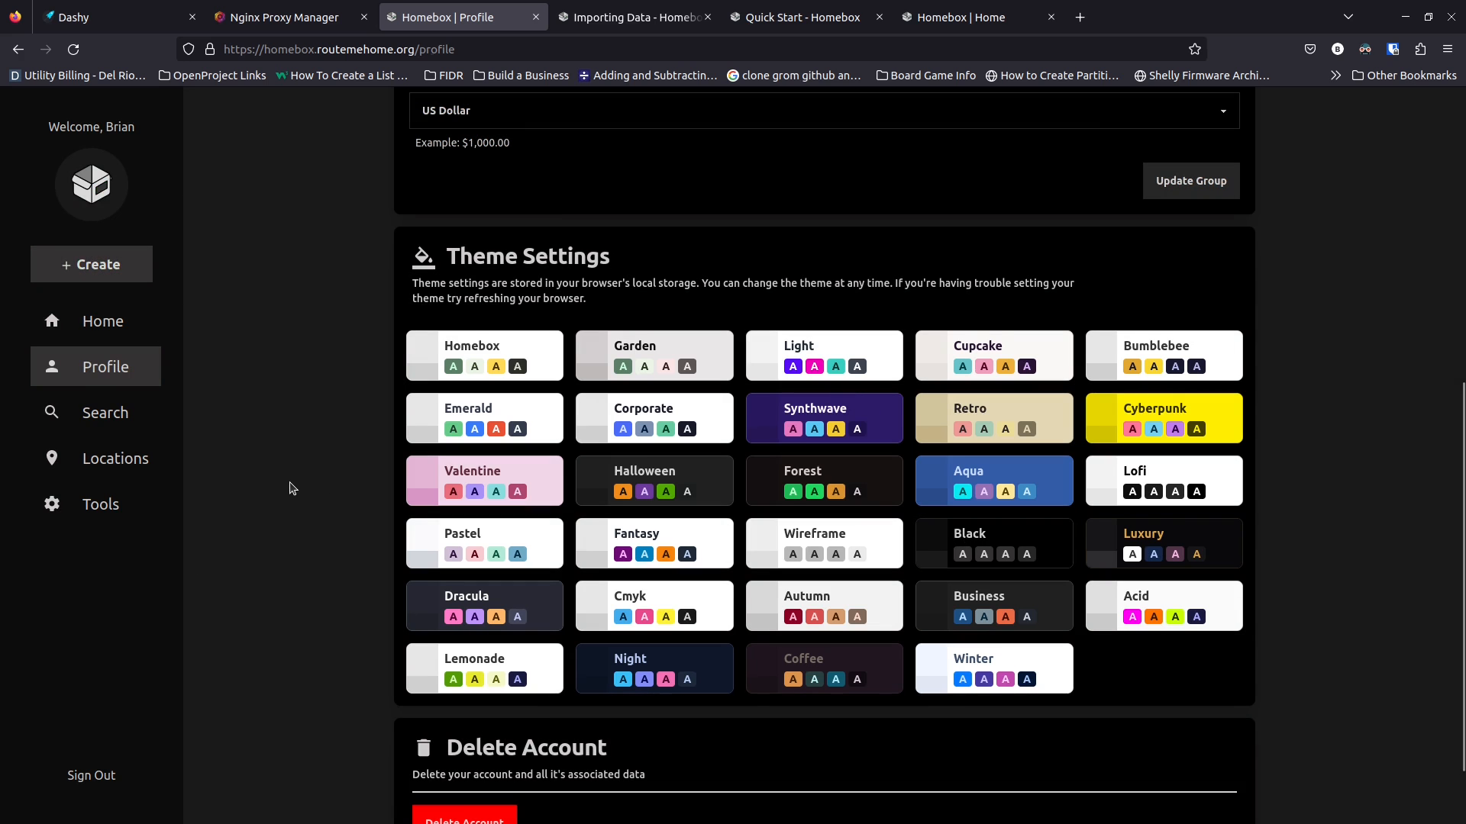
Scroll the Profile page back up to Group Settings showing US Dollar currency
scroll(298, 485, up, 5)
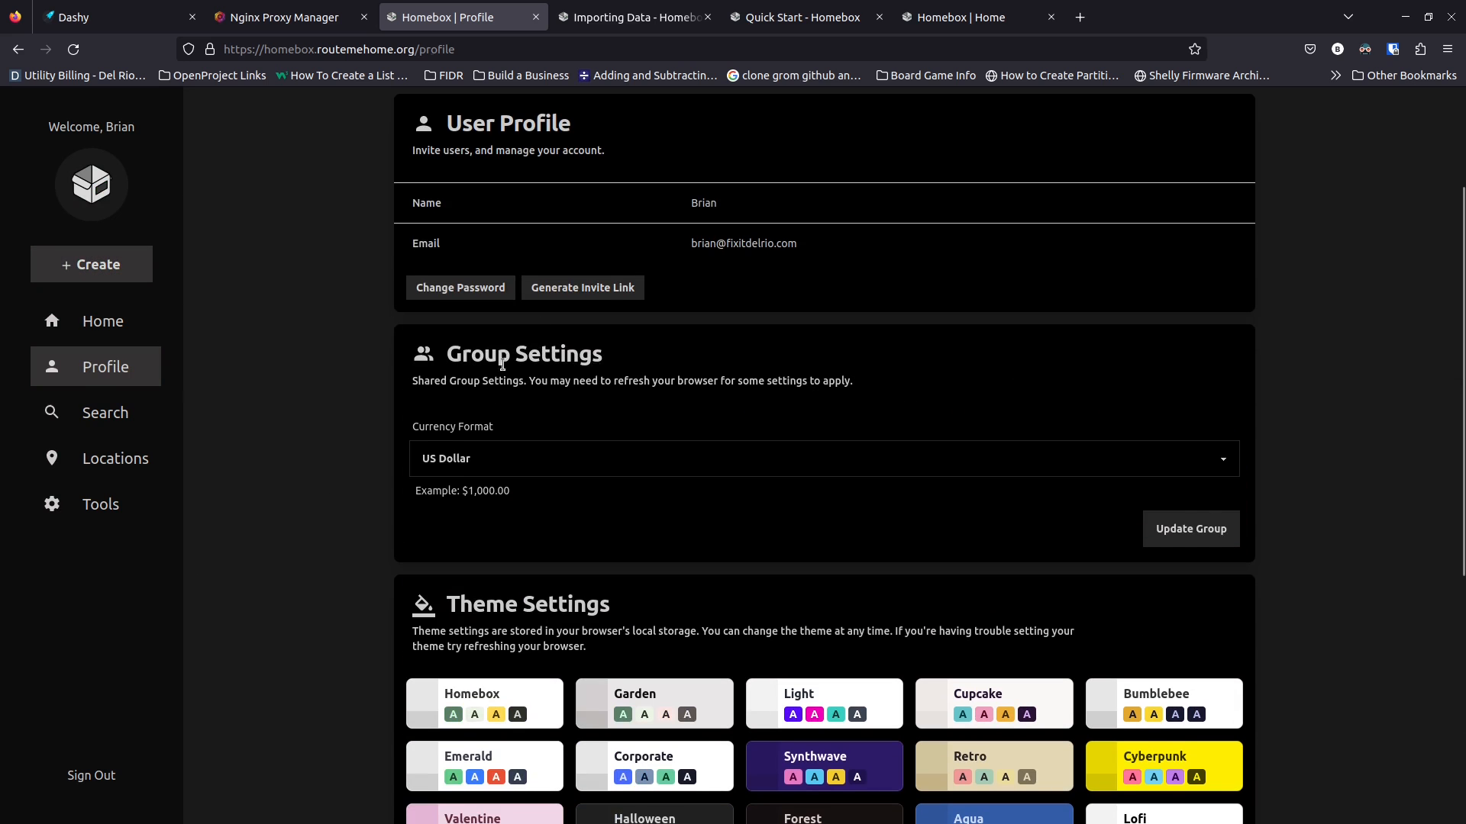
scroll(427, 487, up, 3)
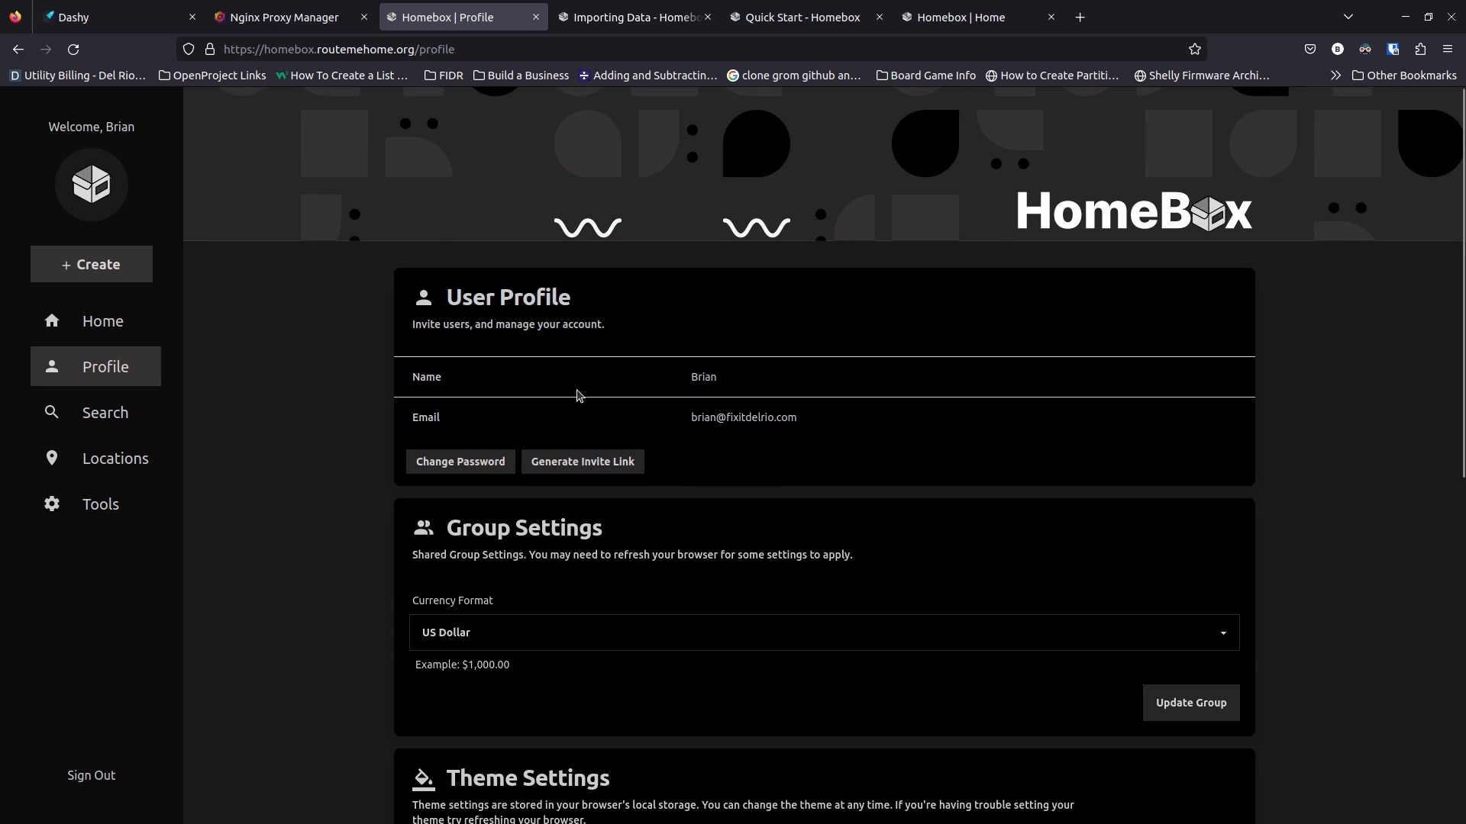
scroll(562, 559, down, 1)
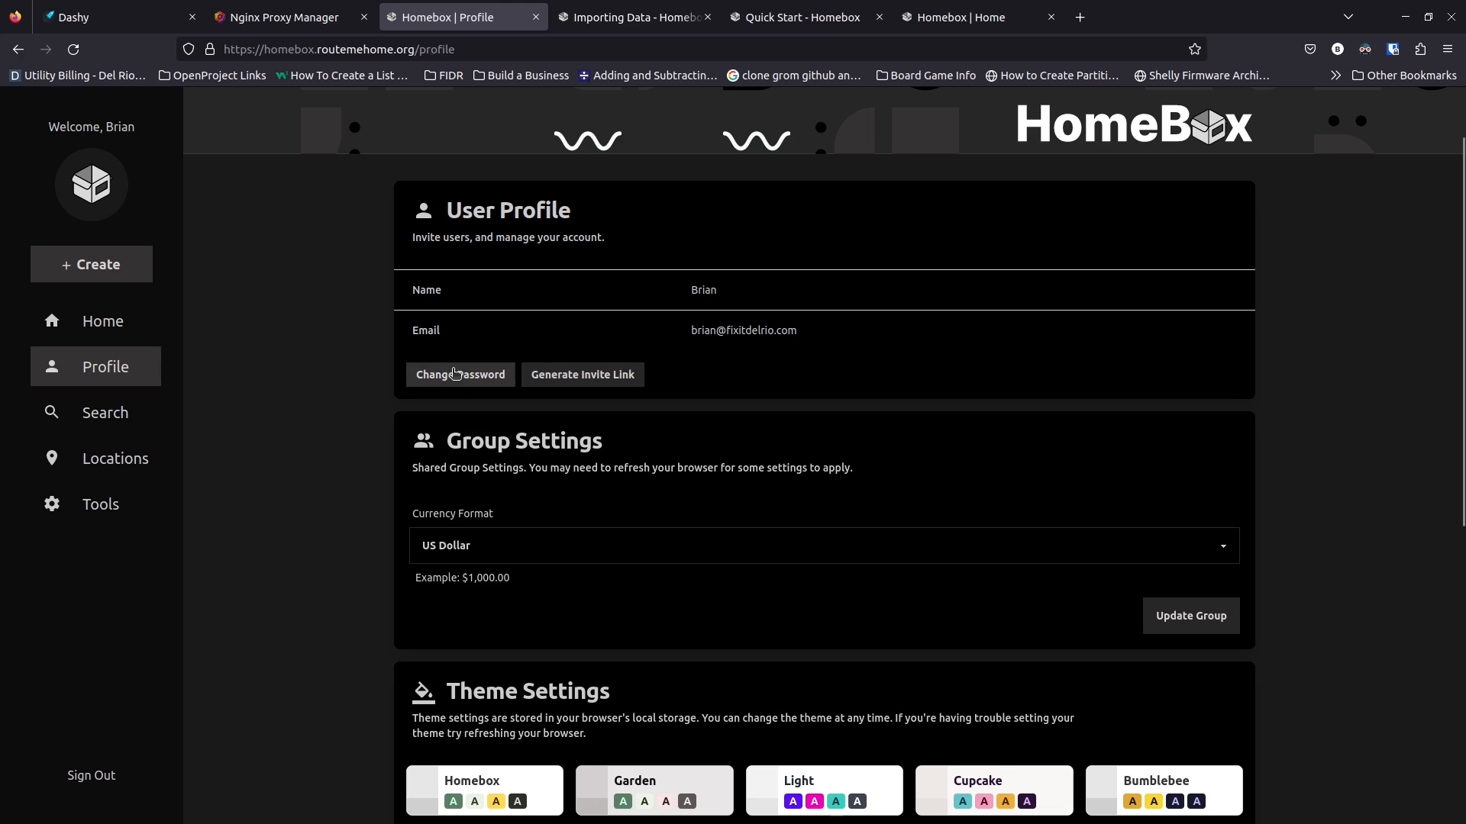
scroll(332, 484, down, 7)
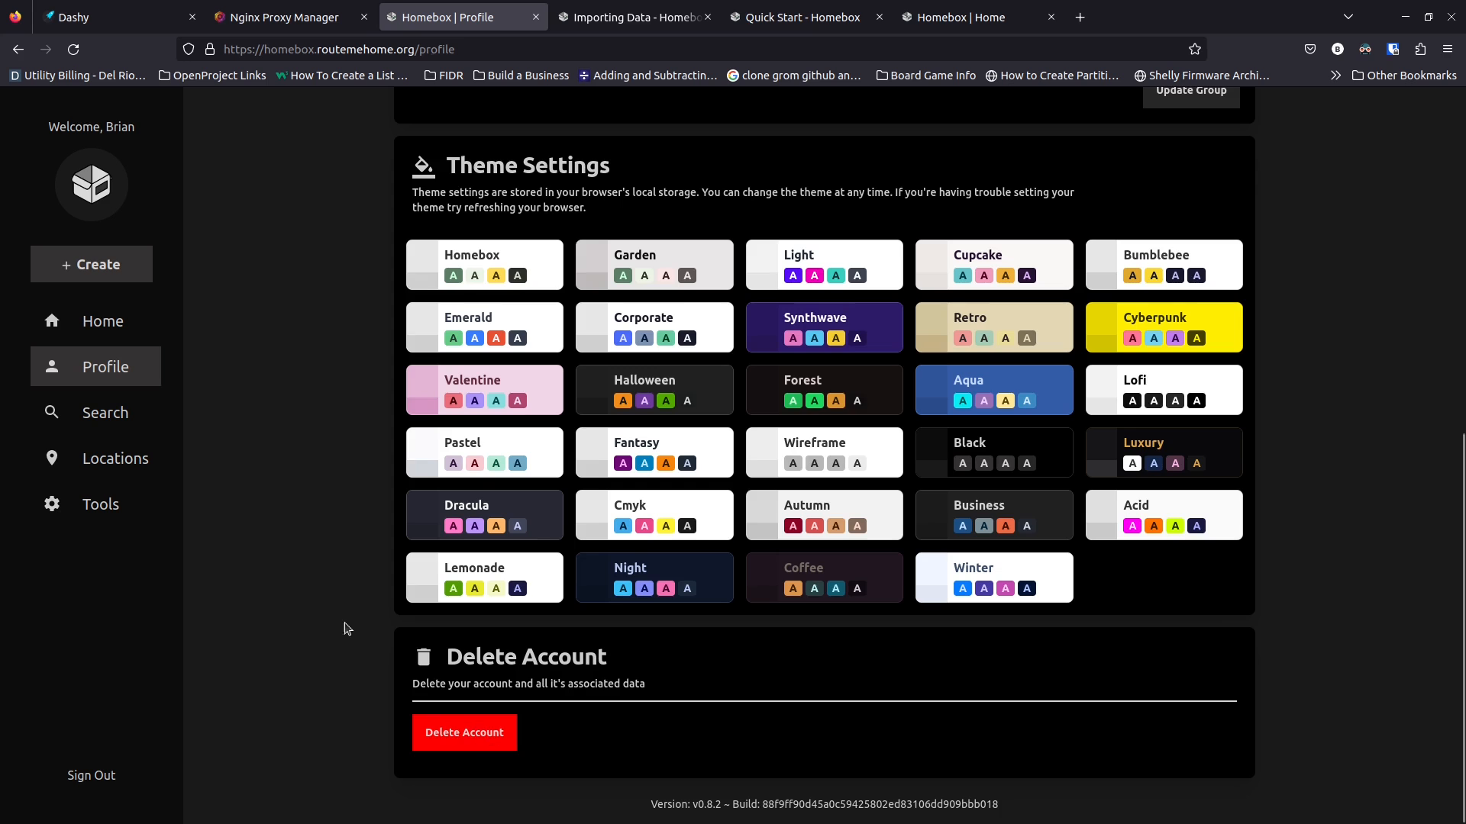
scroll(345, 611, up, 8)
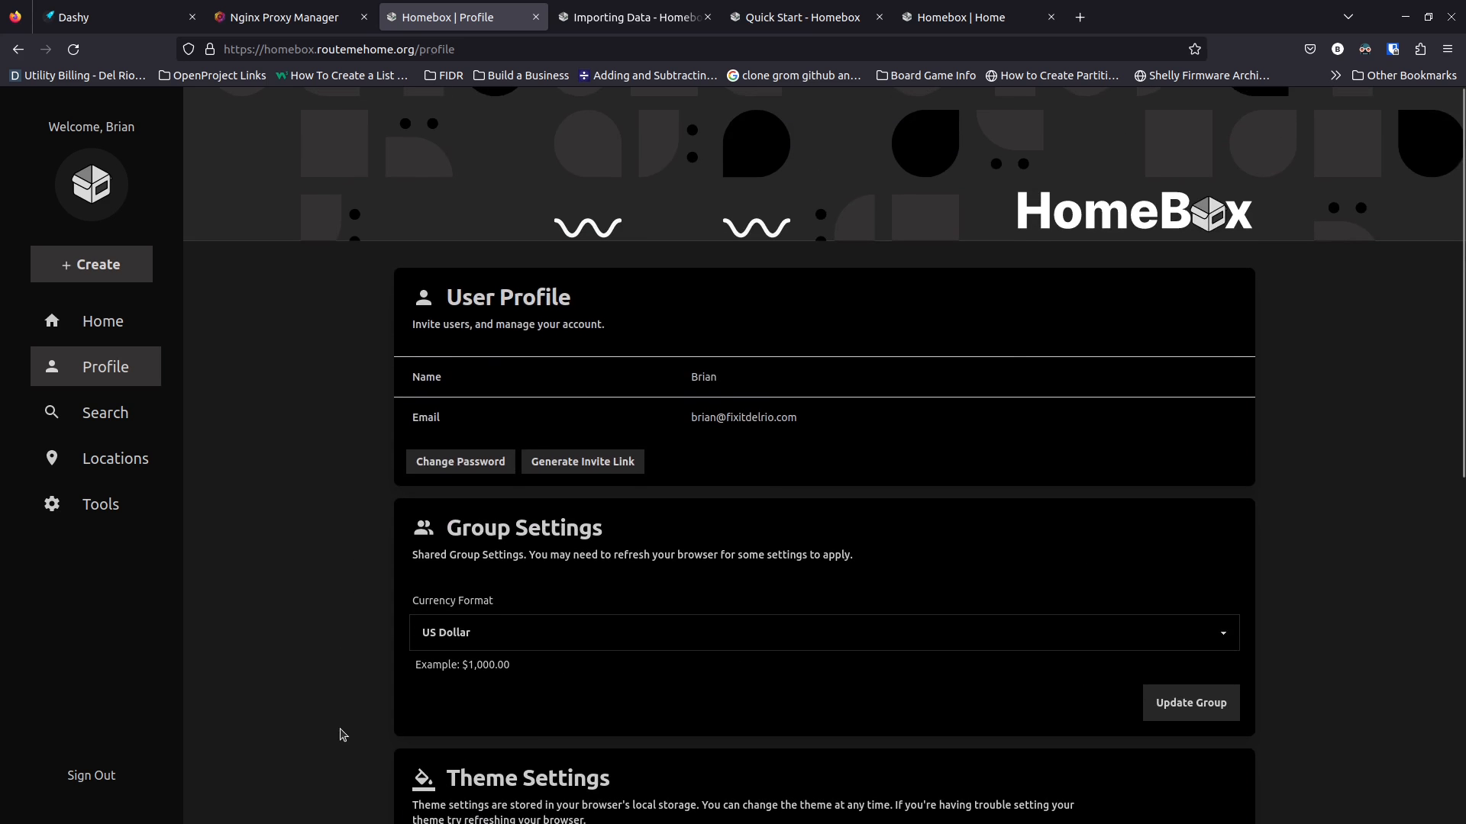
scroll(341, 734, down, 8)
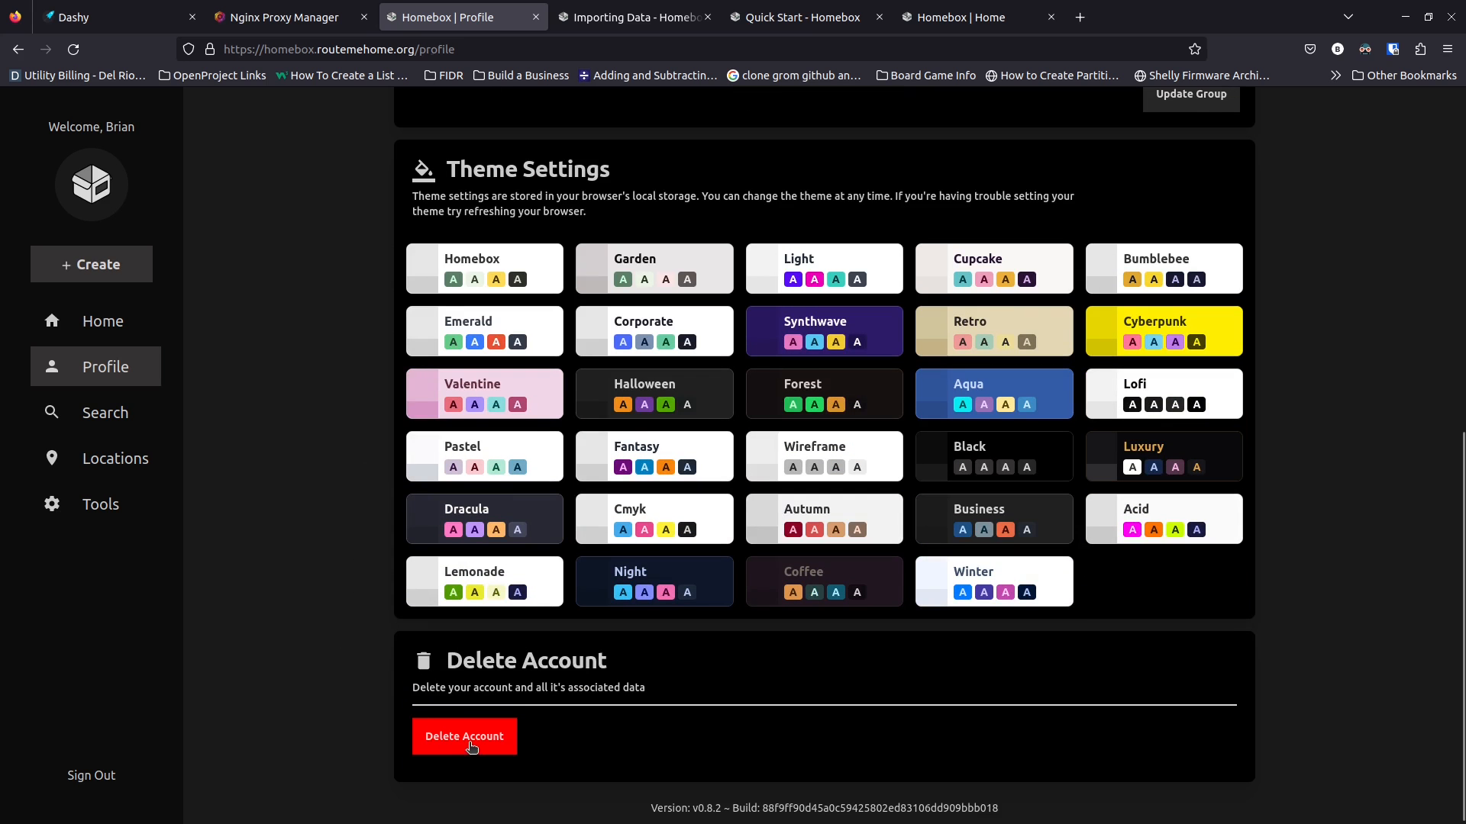
scroll(322, 685, up, 8)
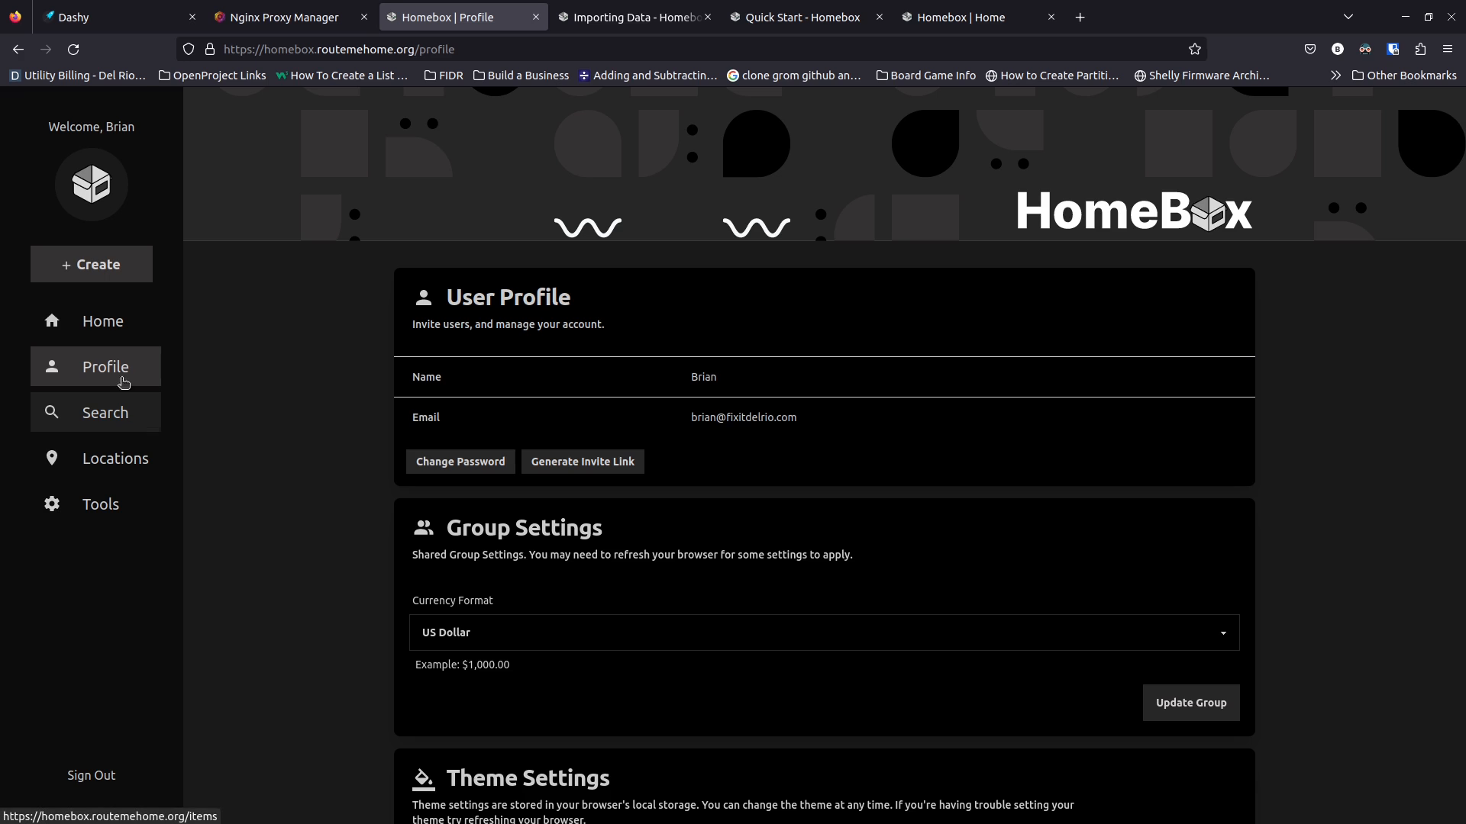
Visit the item search and Locations pages, then start a new location
click(107, 416)
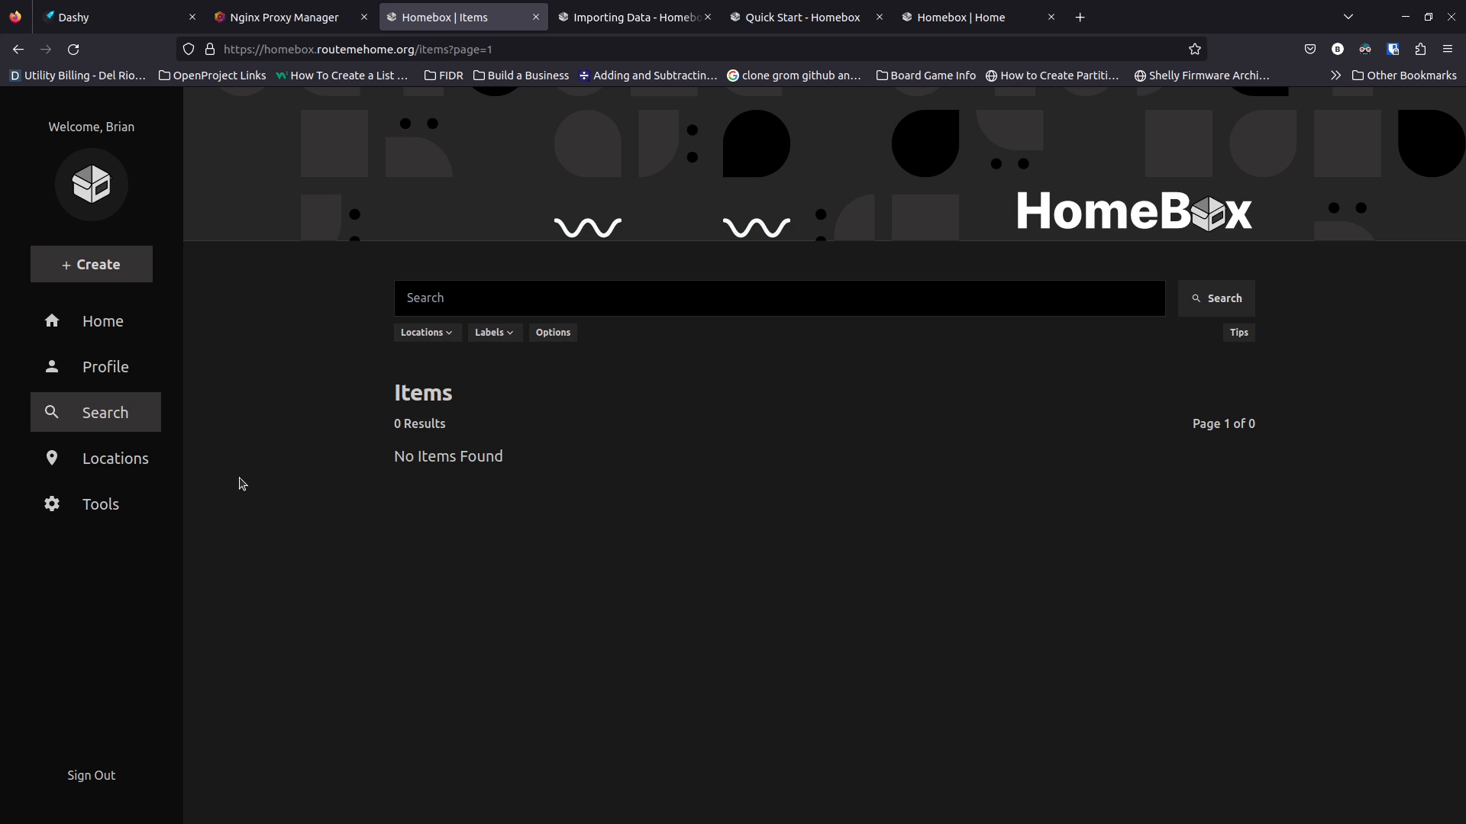
click(118, 459)
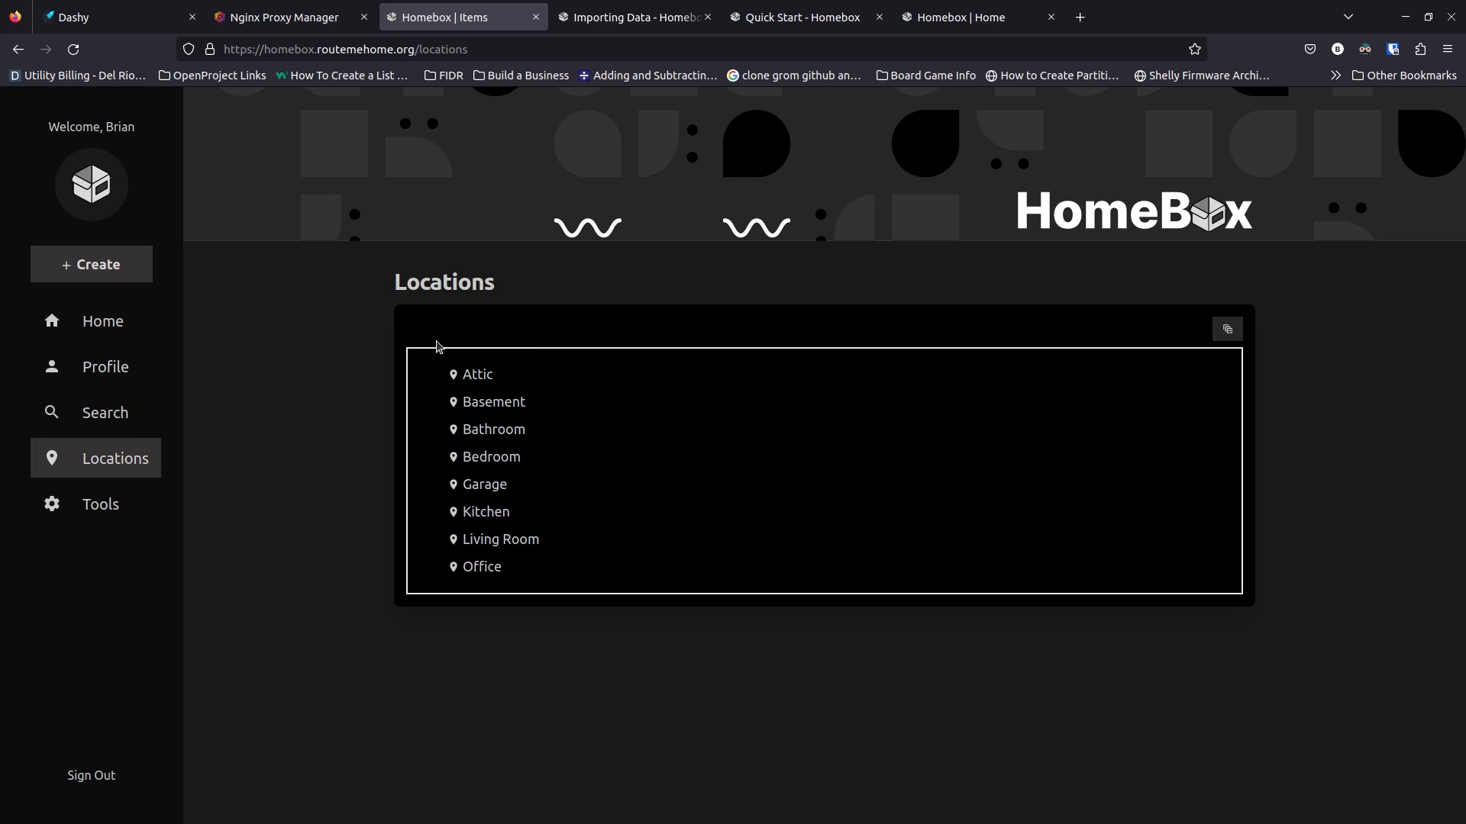
click(113, 269)
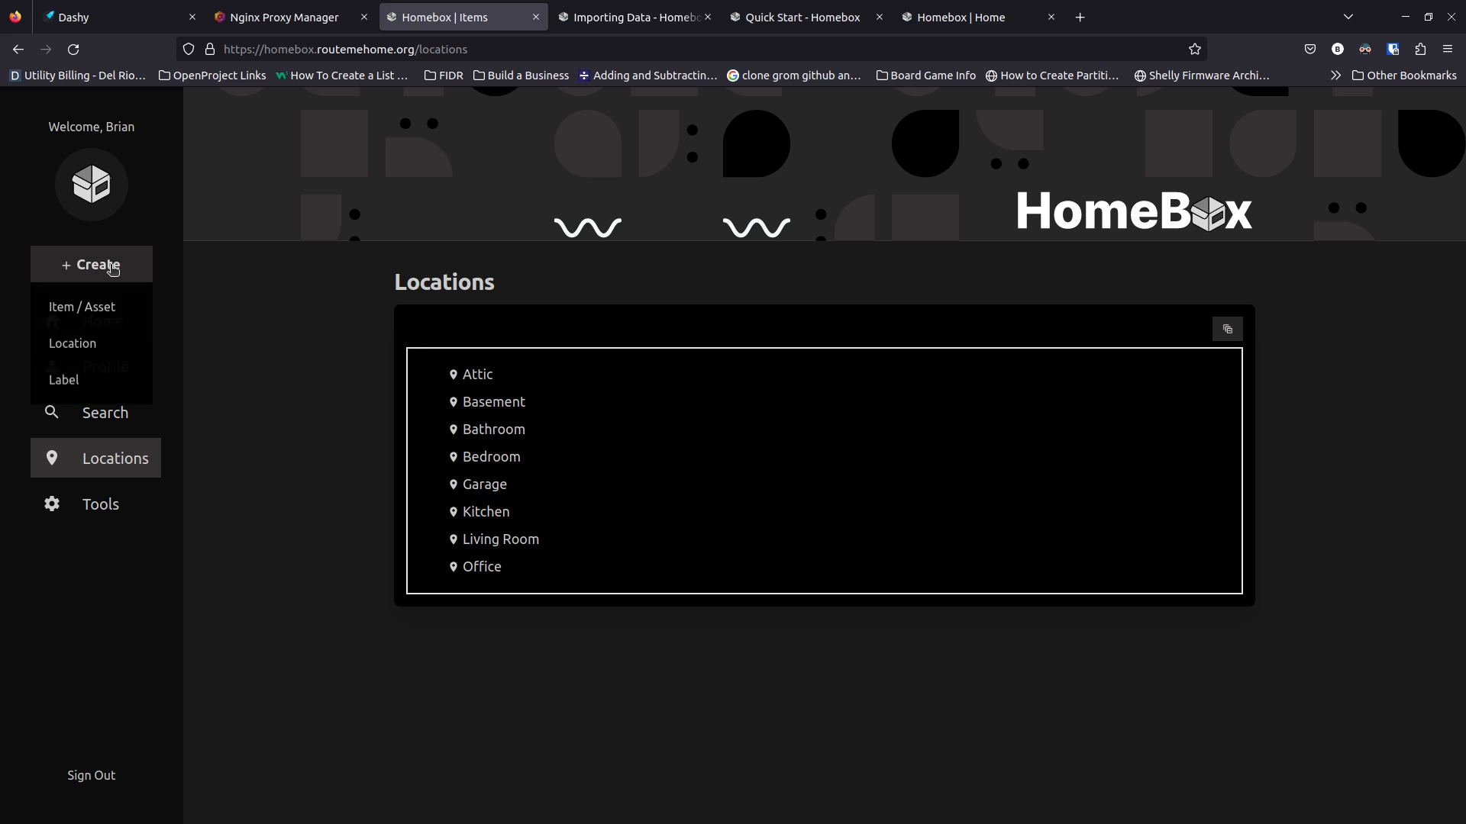
click(84, 345)
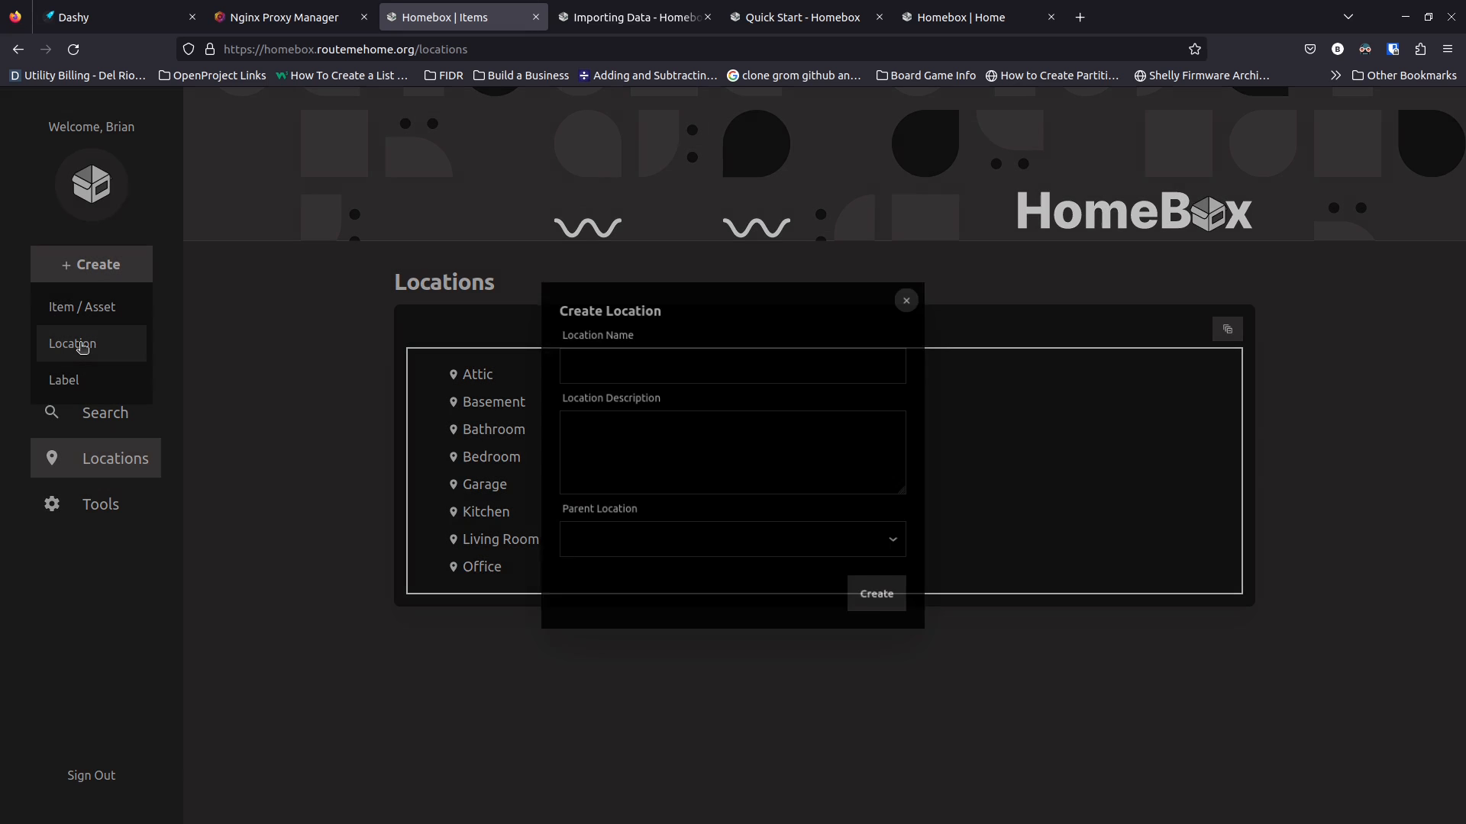
Create Outside office, described as The back Office Area, with parent location Office
click(656, 367)
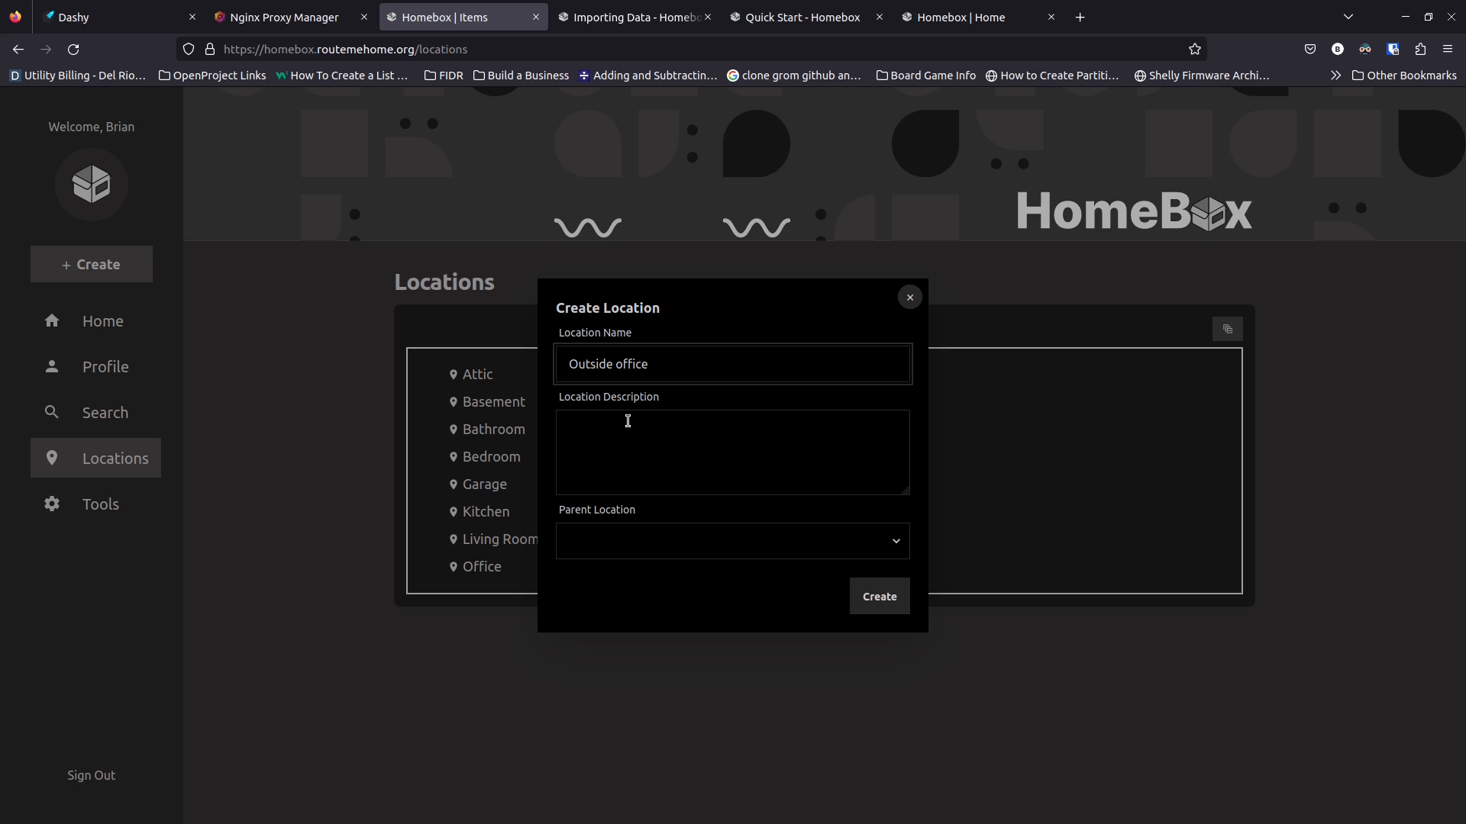
click(627, 420)
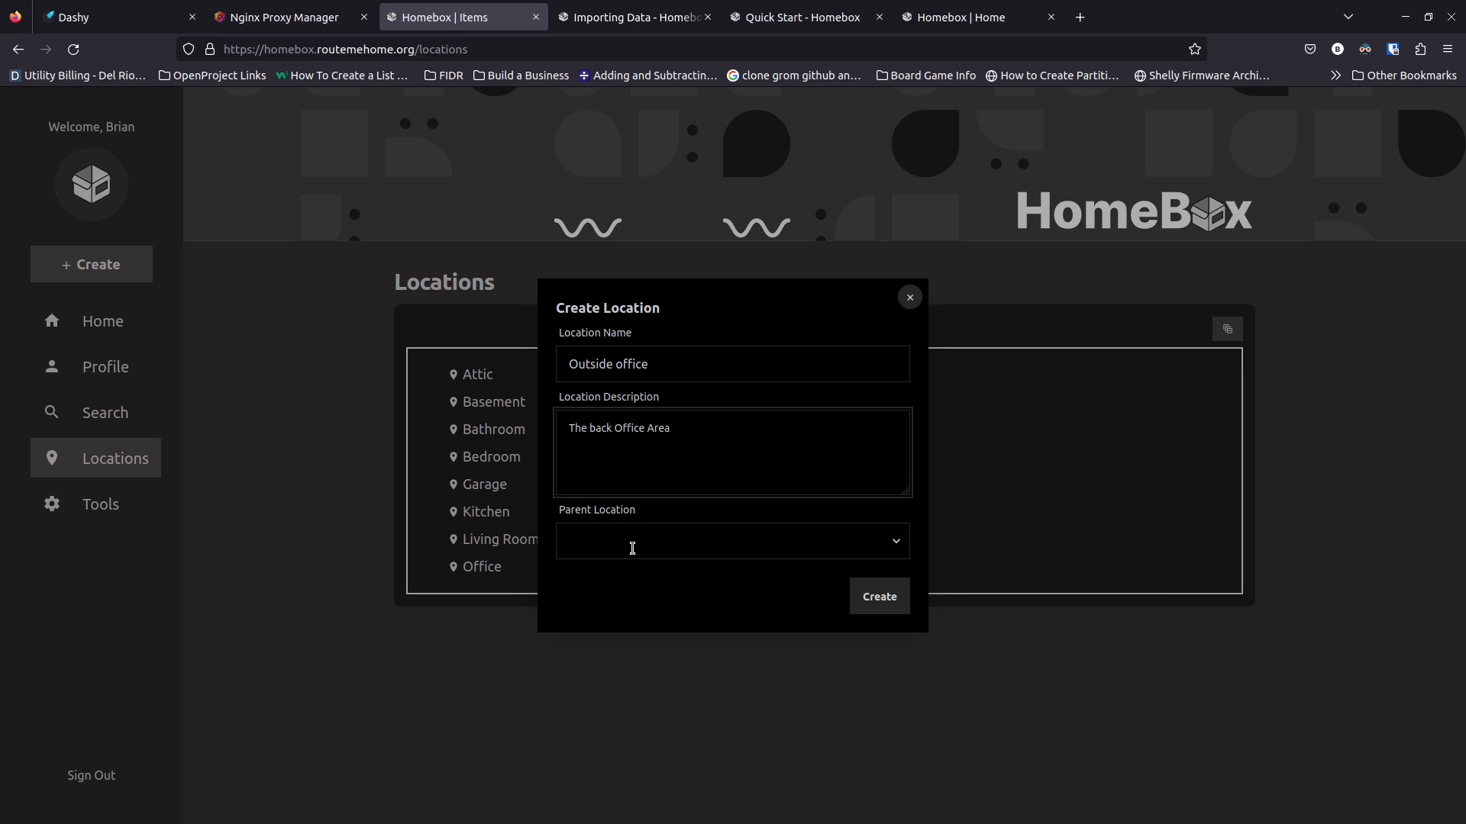
click(632, 548)
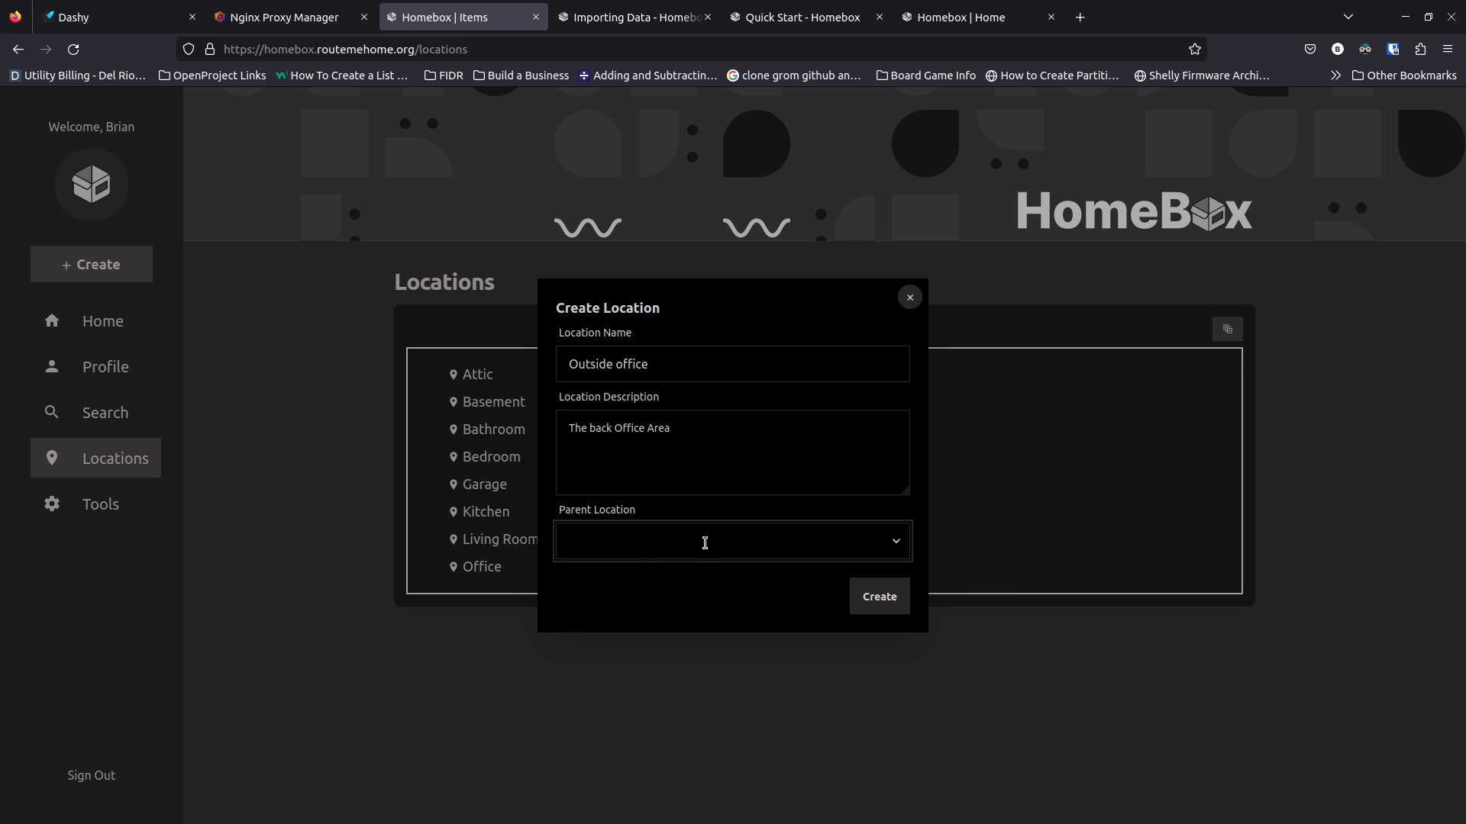
click(893, 551)
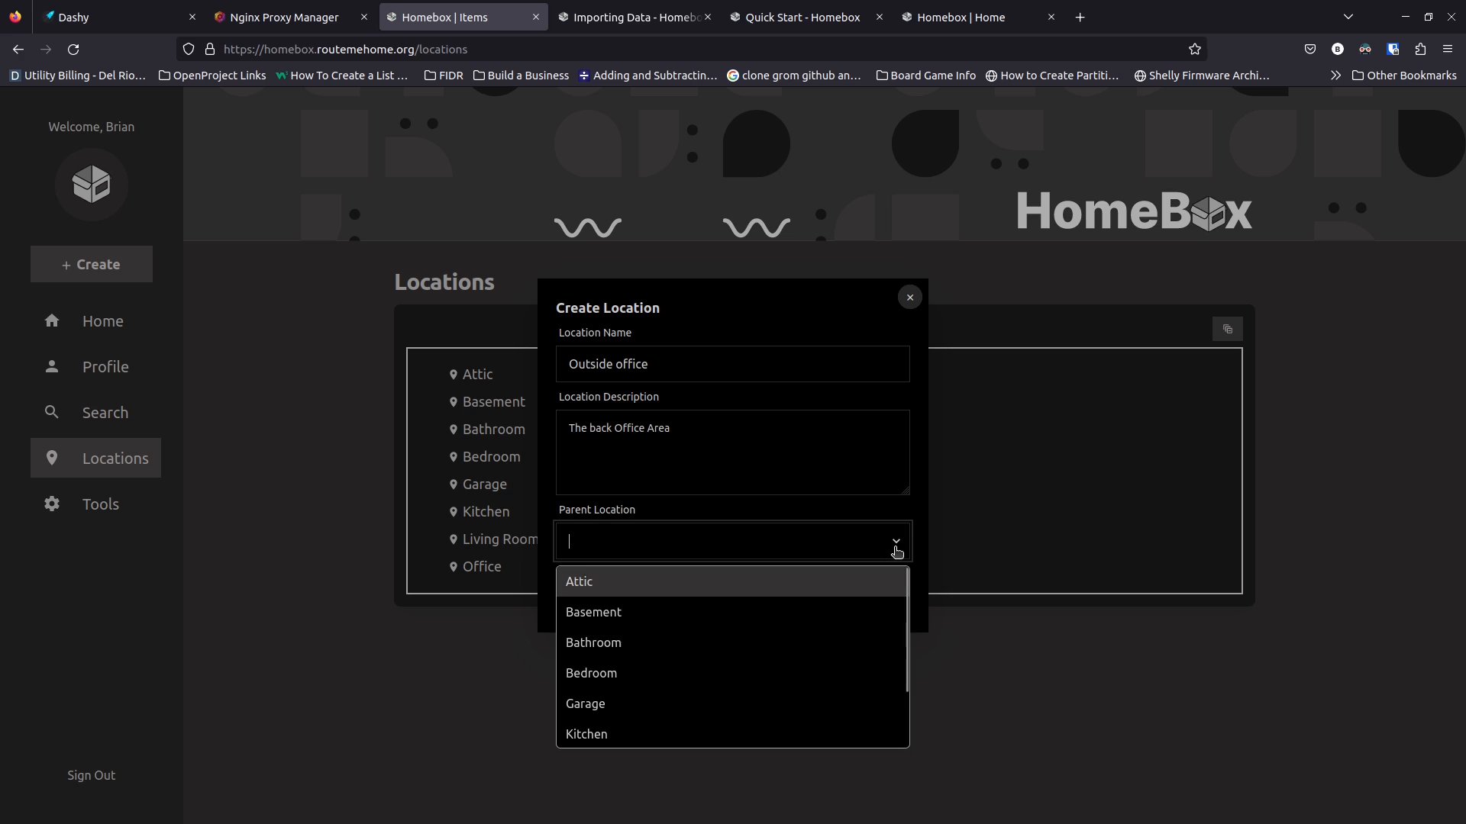
scroll(657, 702, down, 2)
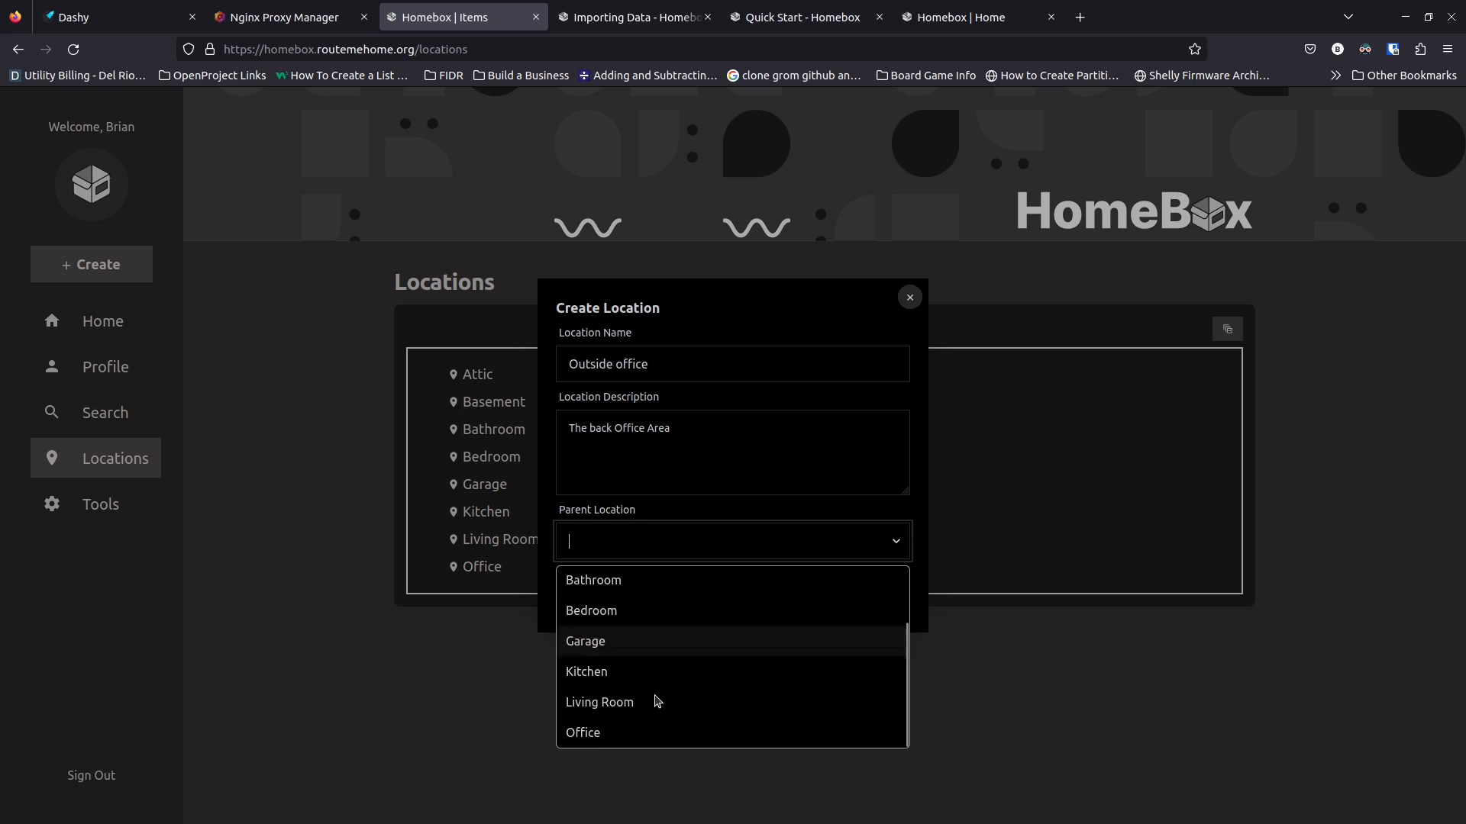
click(638, 736)
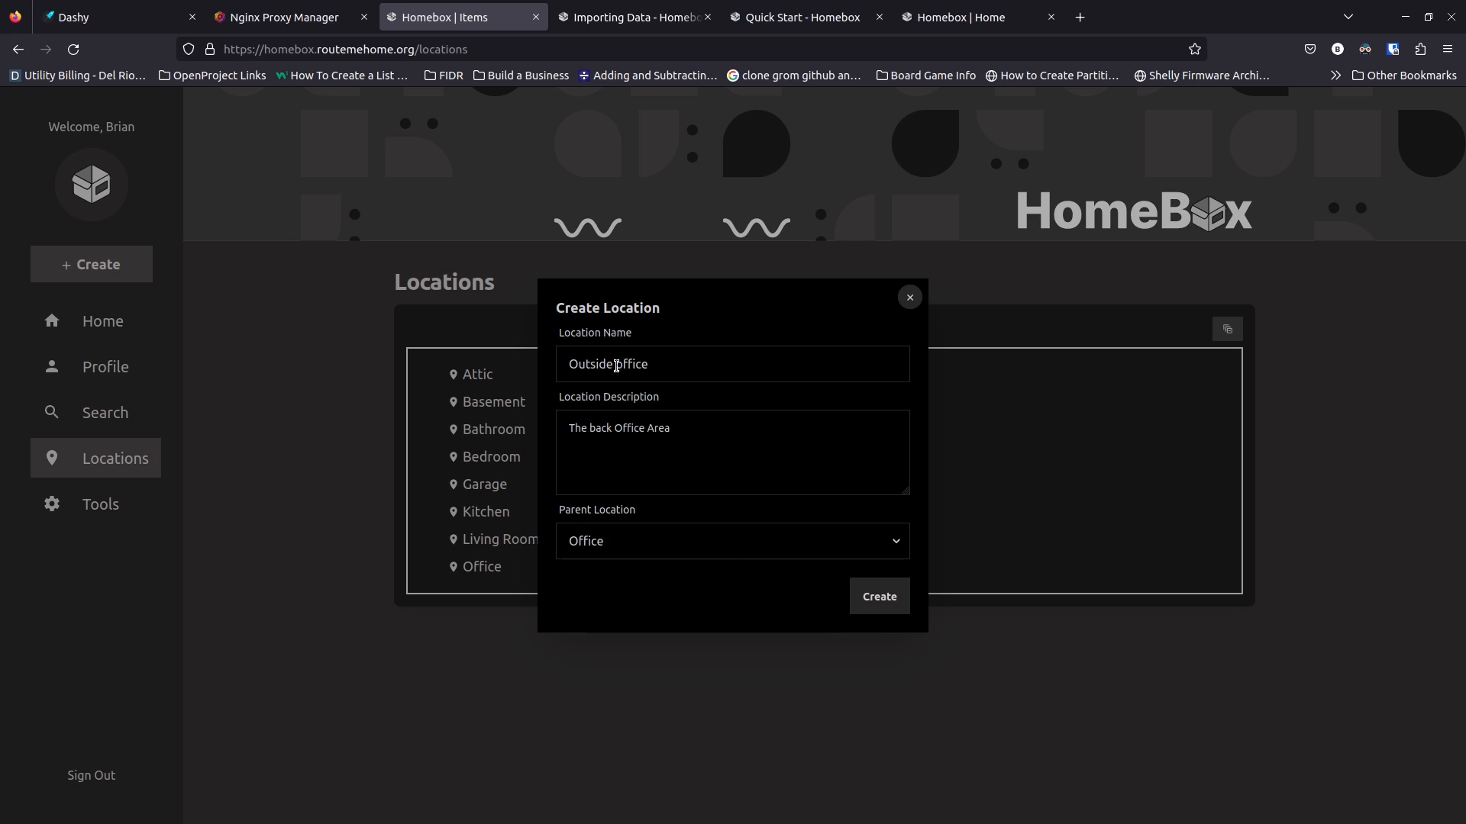
click(866, 598)
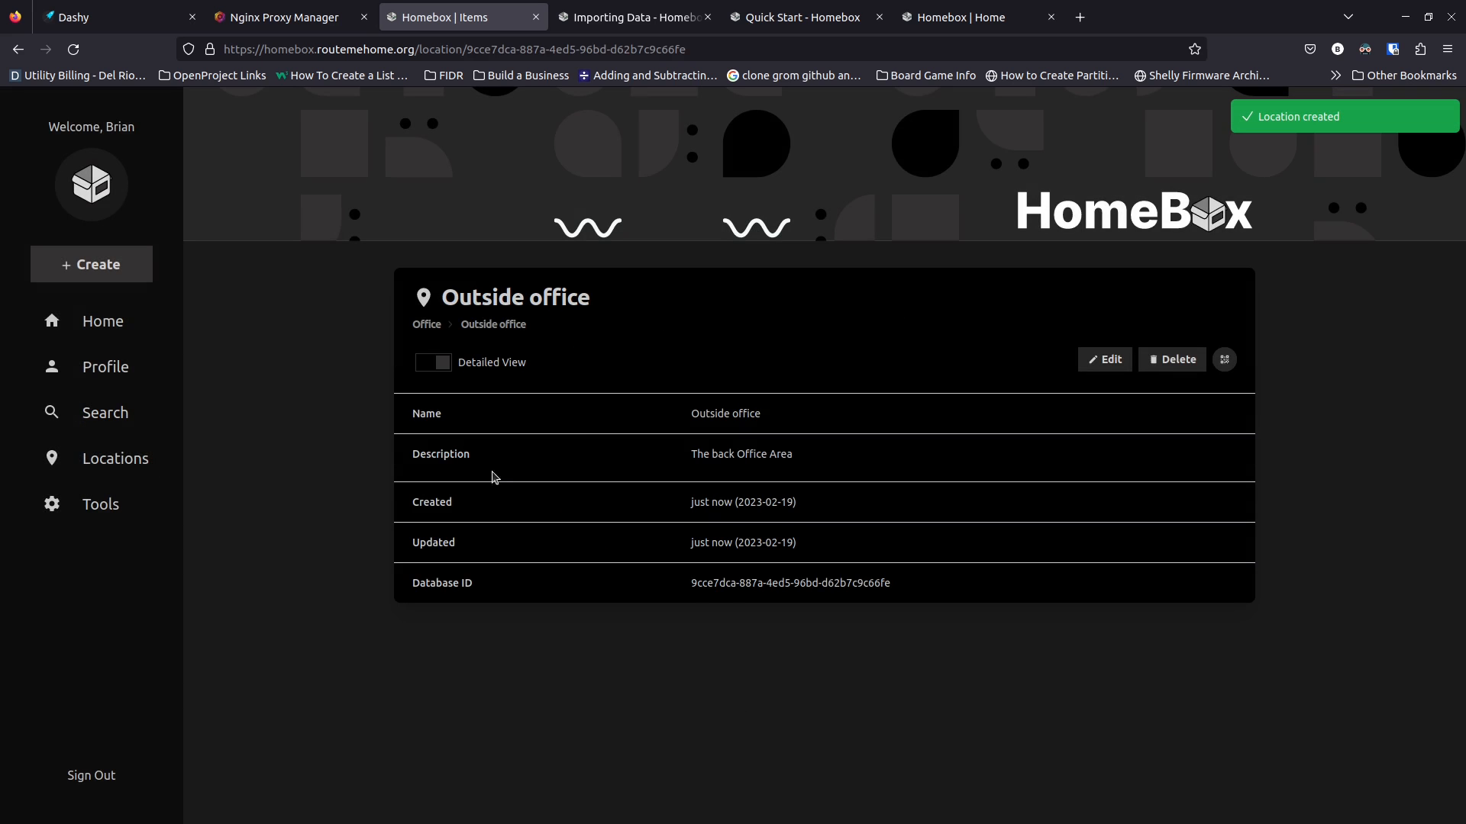
click(443, 365)
click(440, 365)
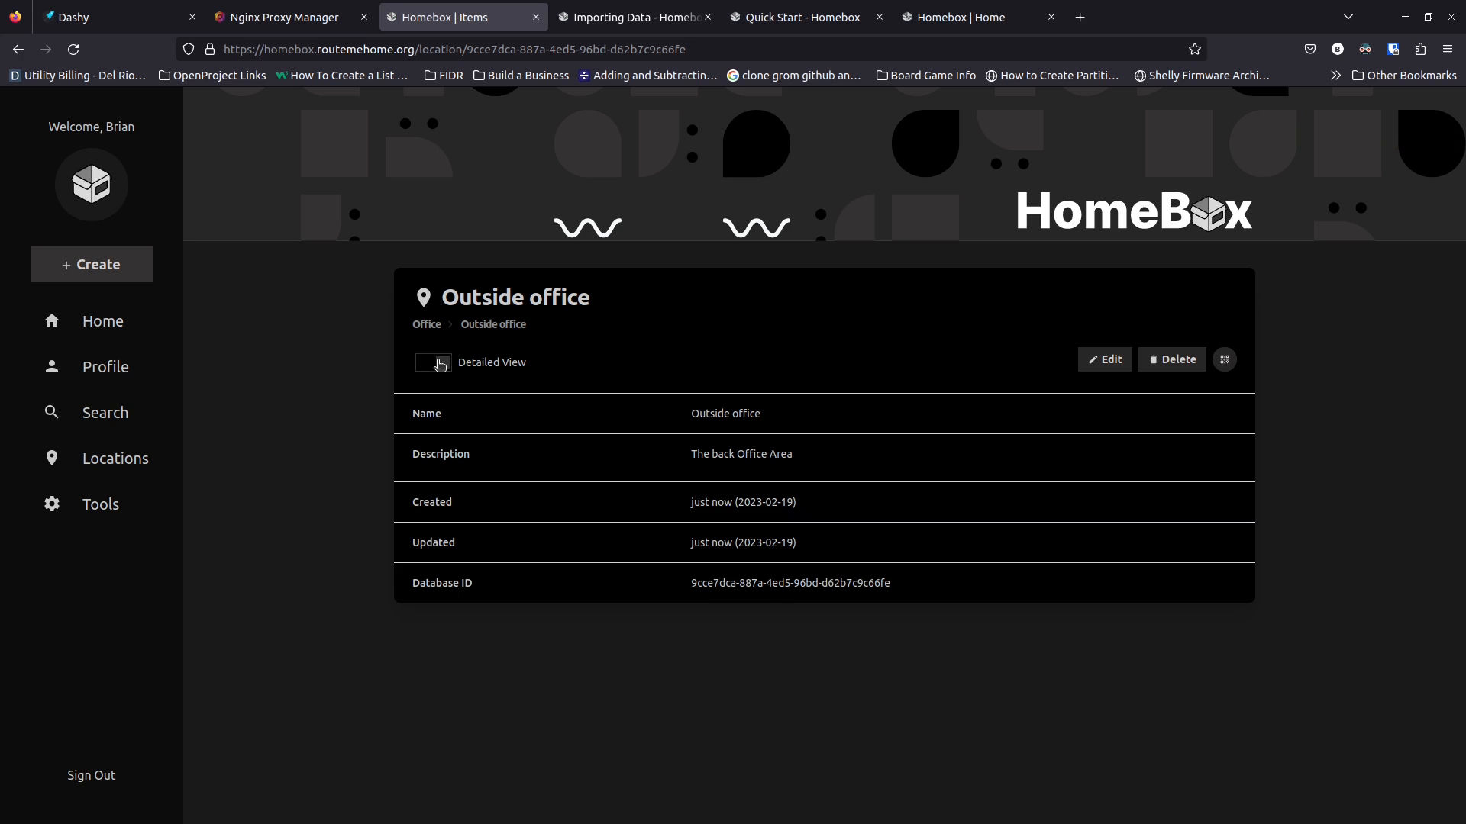
Start a new location described as Office in the House, renaming it to the user's office name
click(89, 265)
click(128, 339)
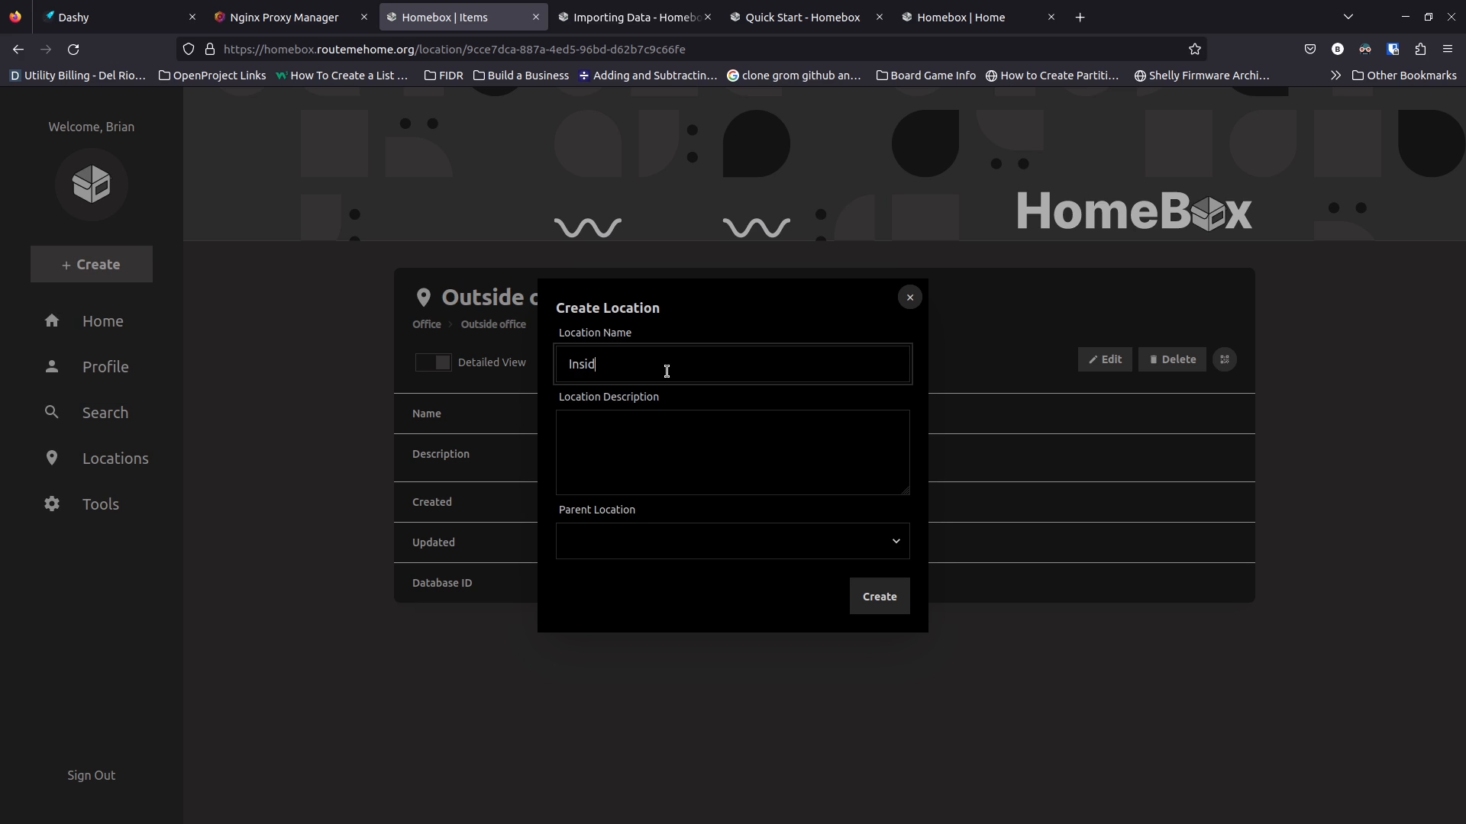
text(Inside Office)
key(Tab)
text(Off)
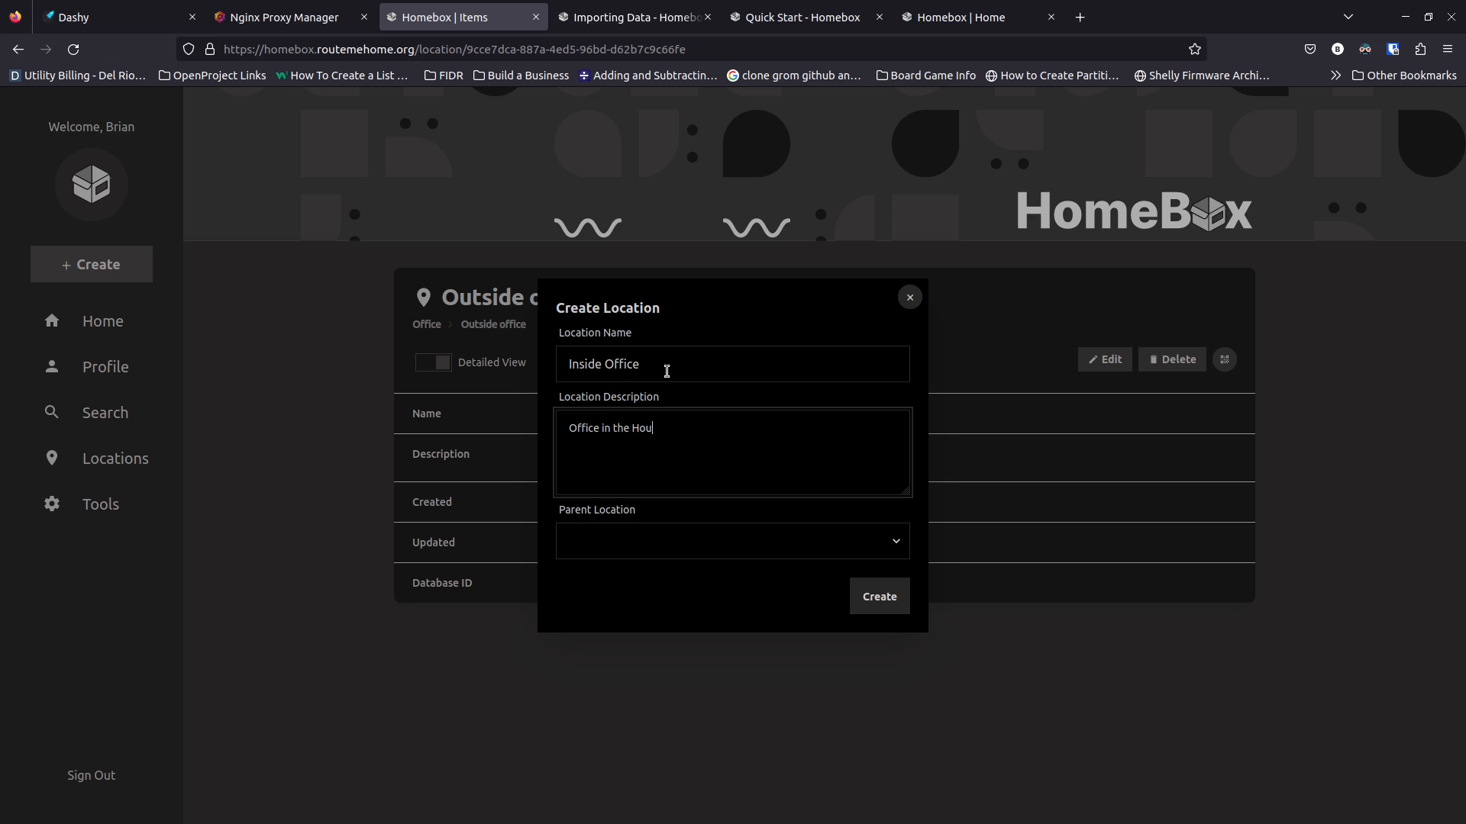
click(886, 544)
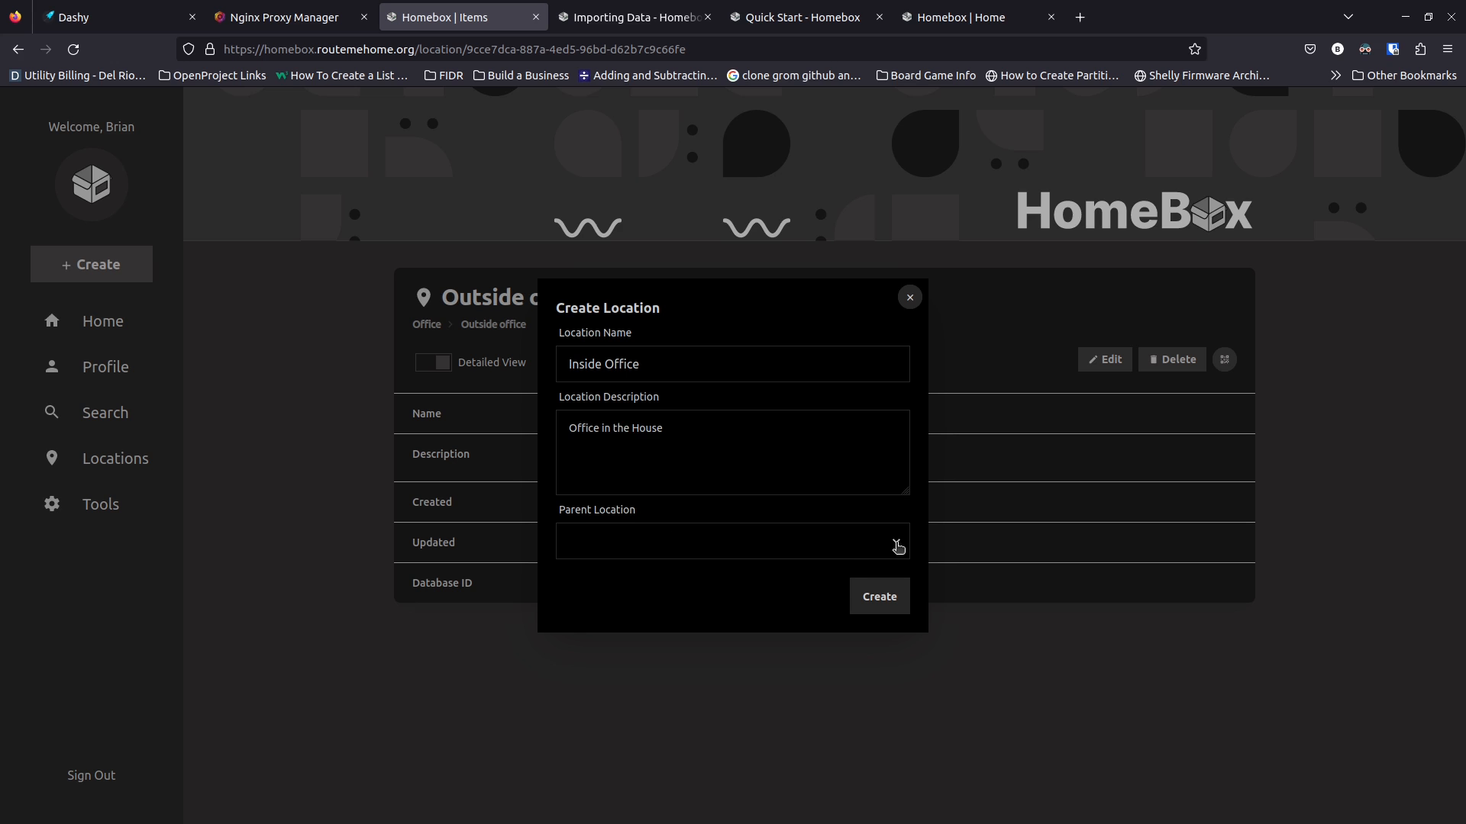
triple_click(645, 368)
text(Brian')
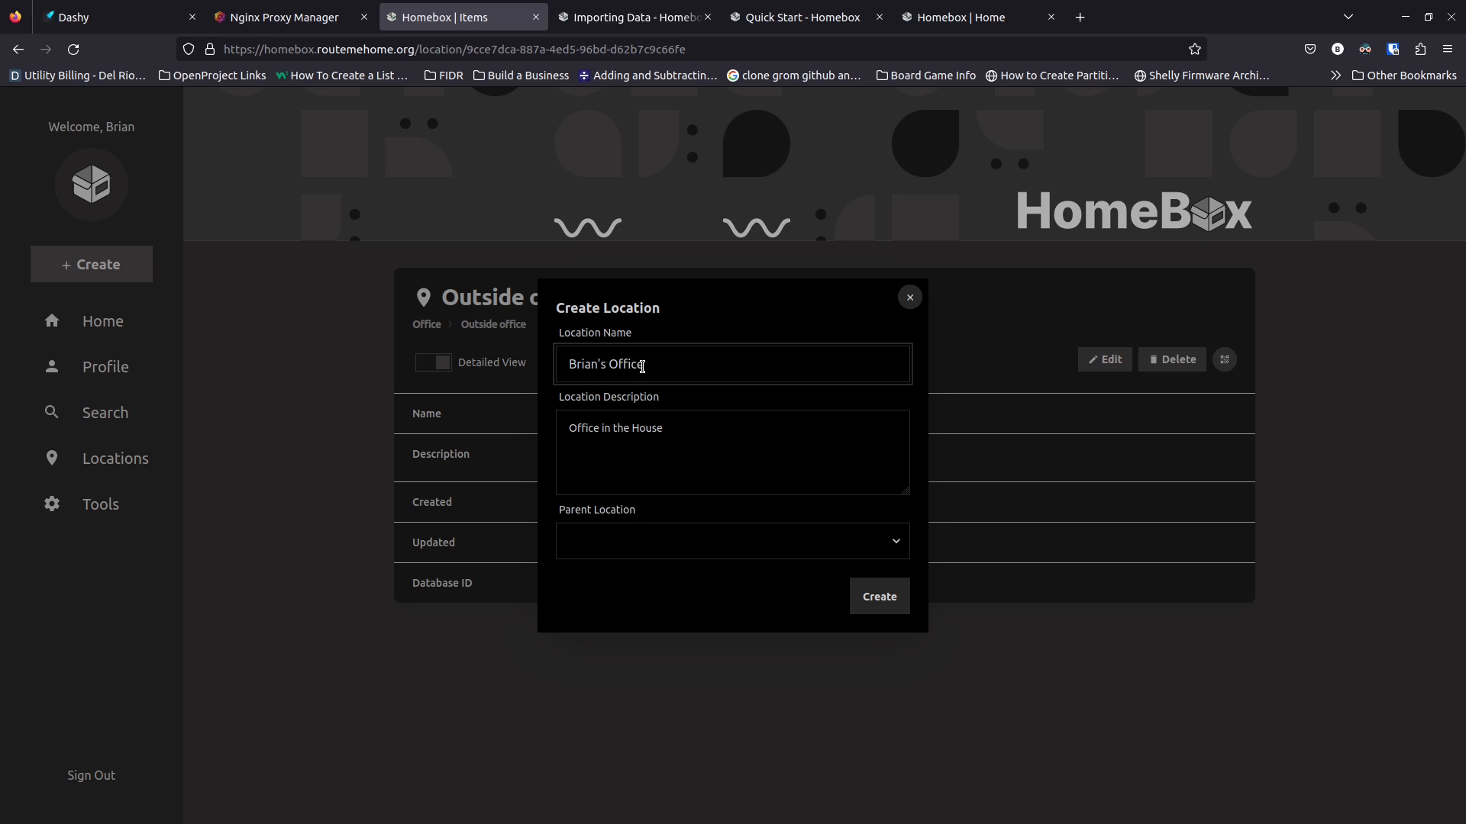
Set its parent location to Office, create it, and begin another new location
click(906, 559)
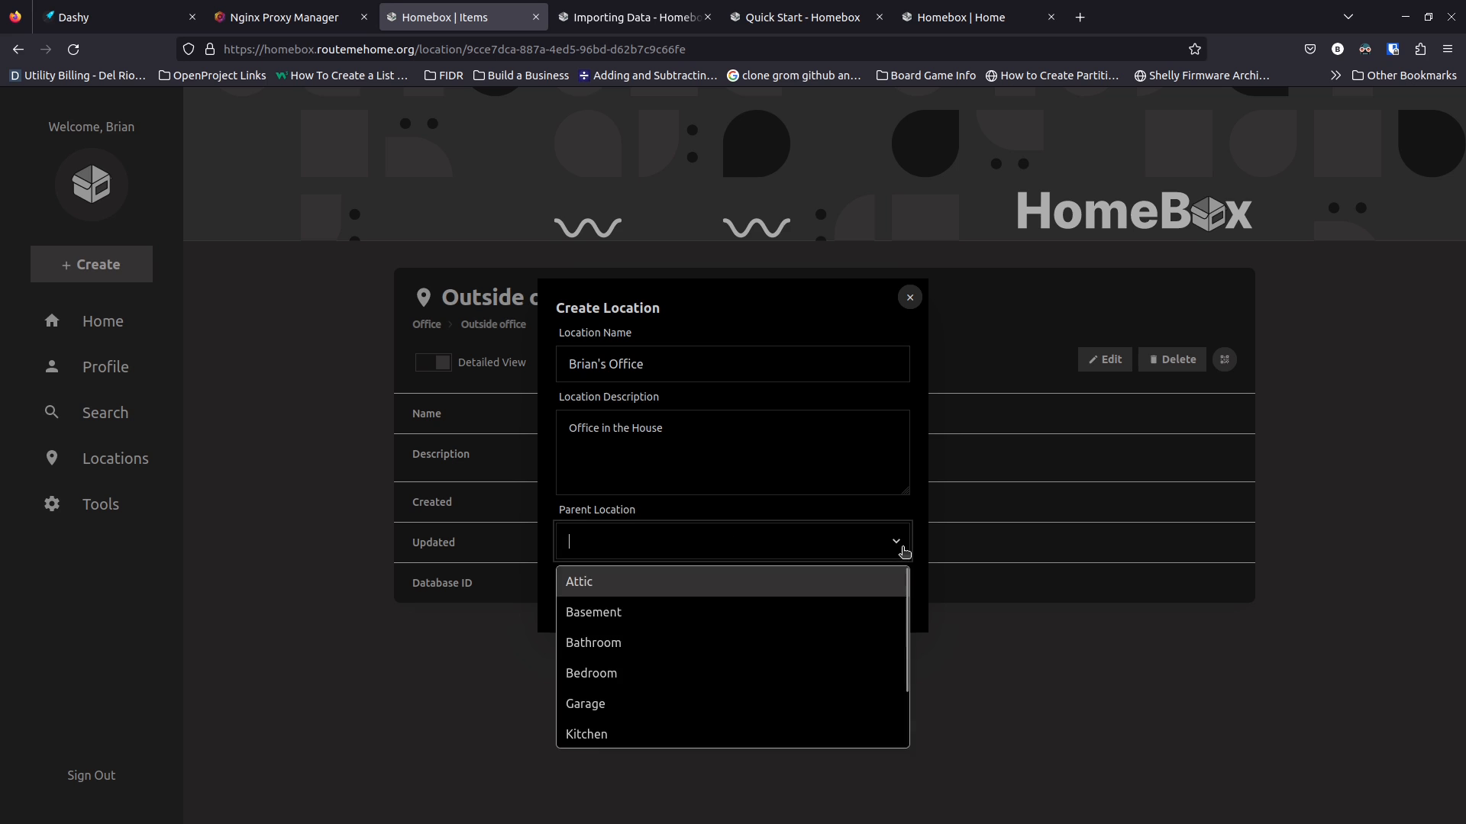
scroll(748, 713, down, 1)
click(679, 732)
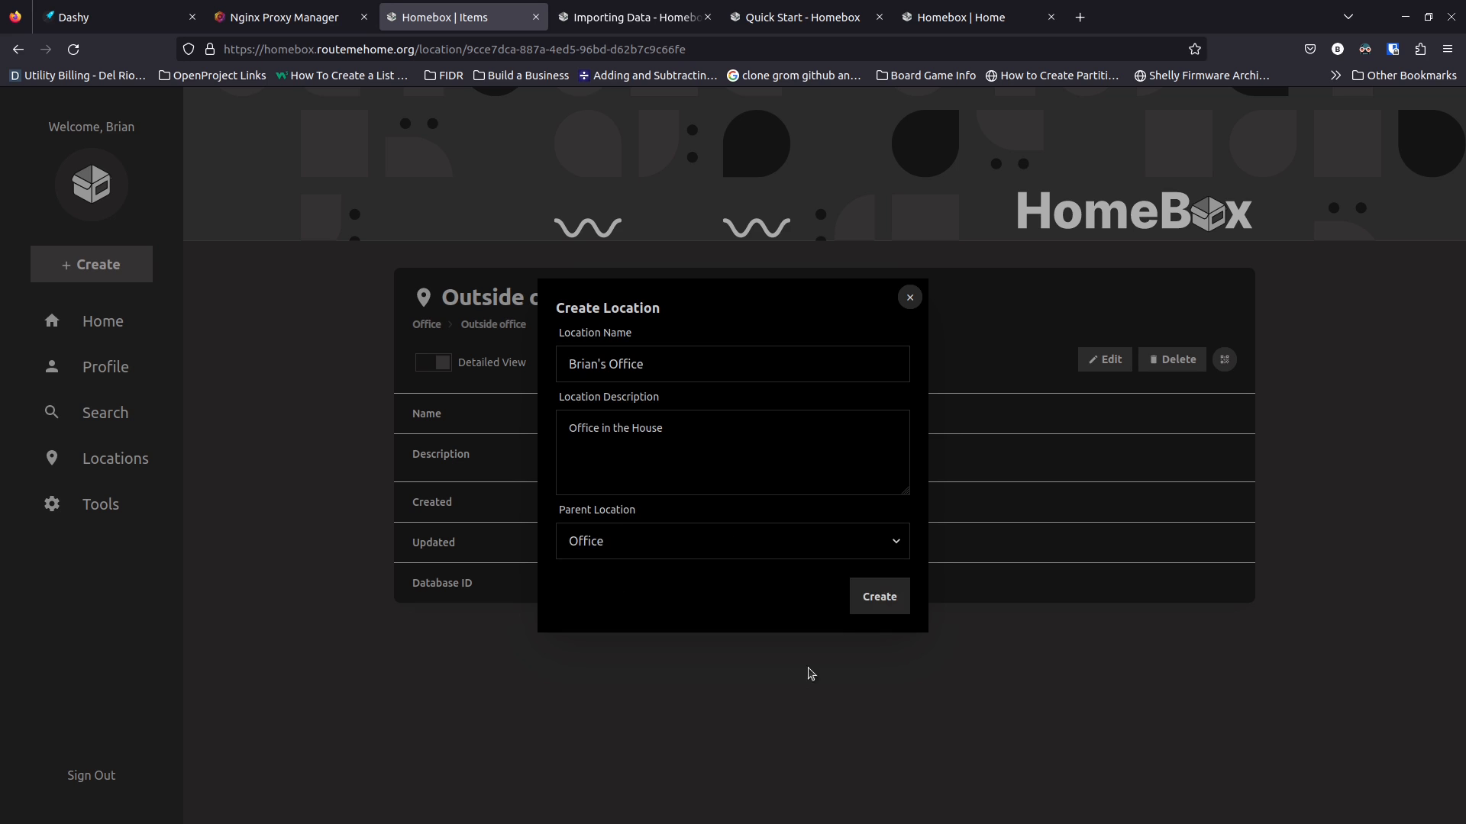
click(888, 601)
click(121, 281)
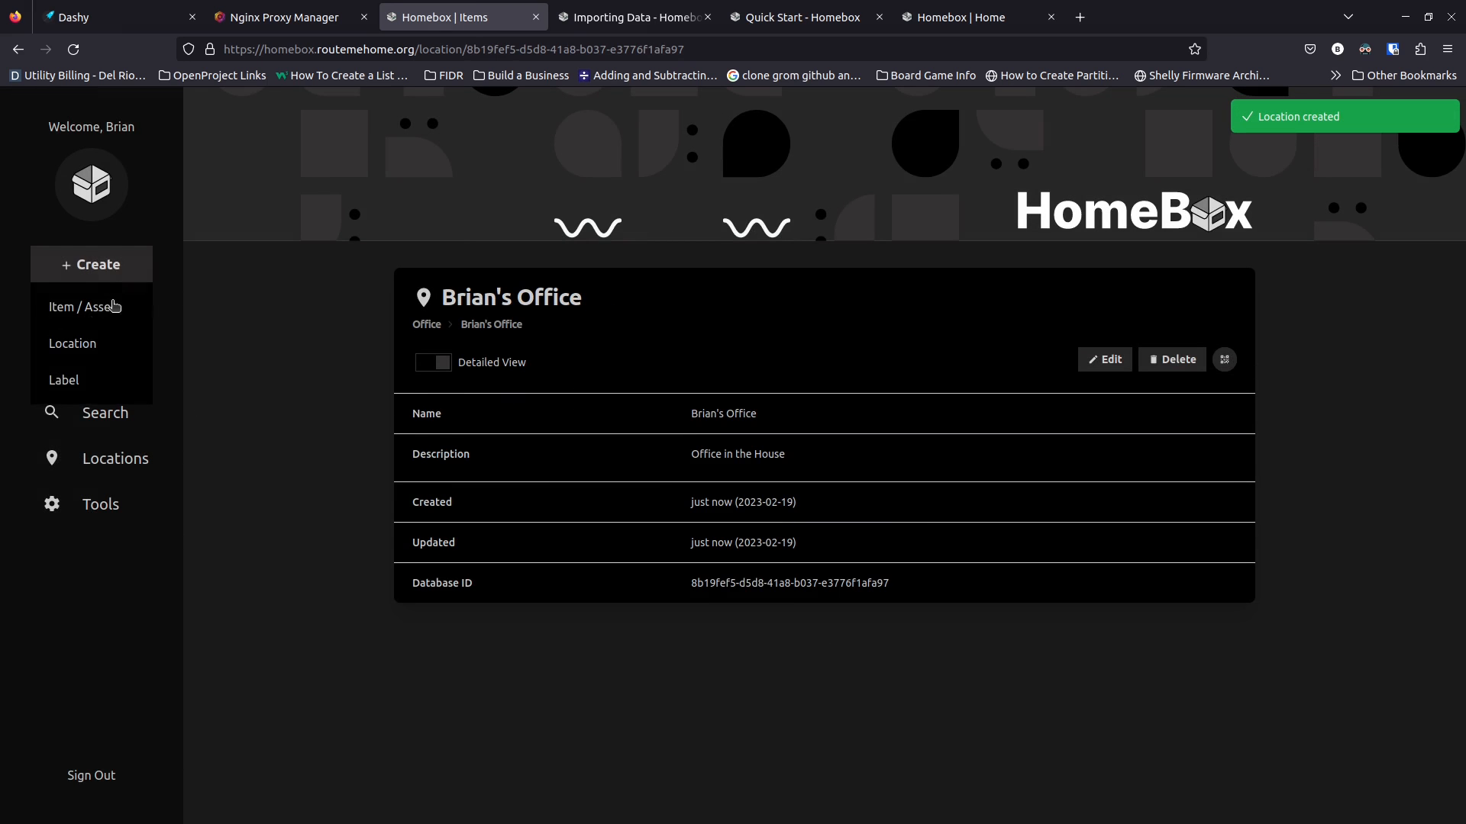
click(107, 343)
click(641, 370)
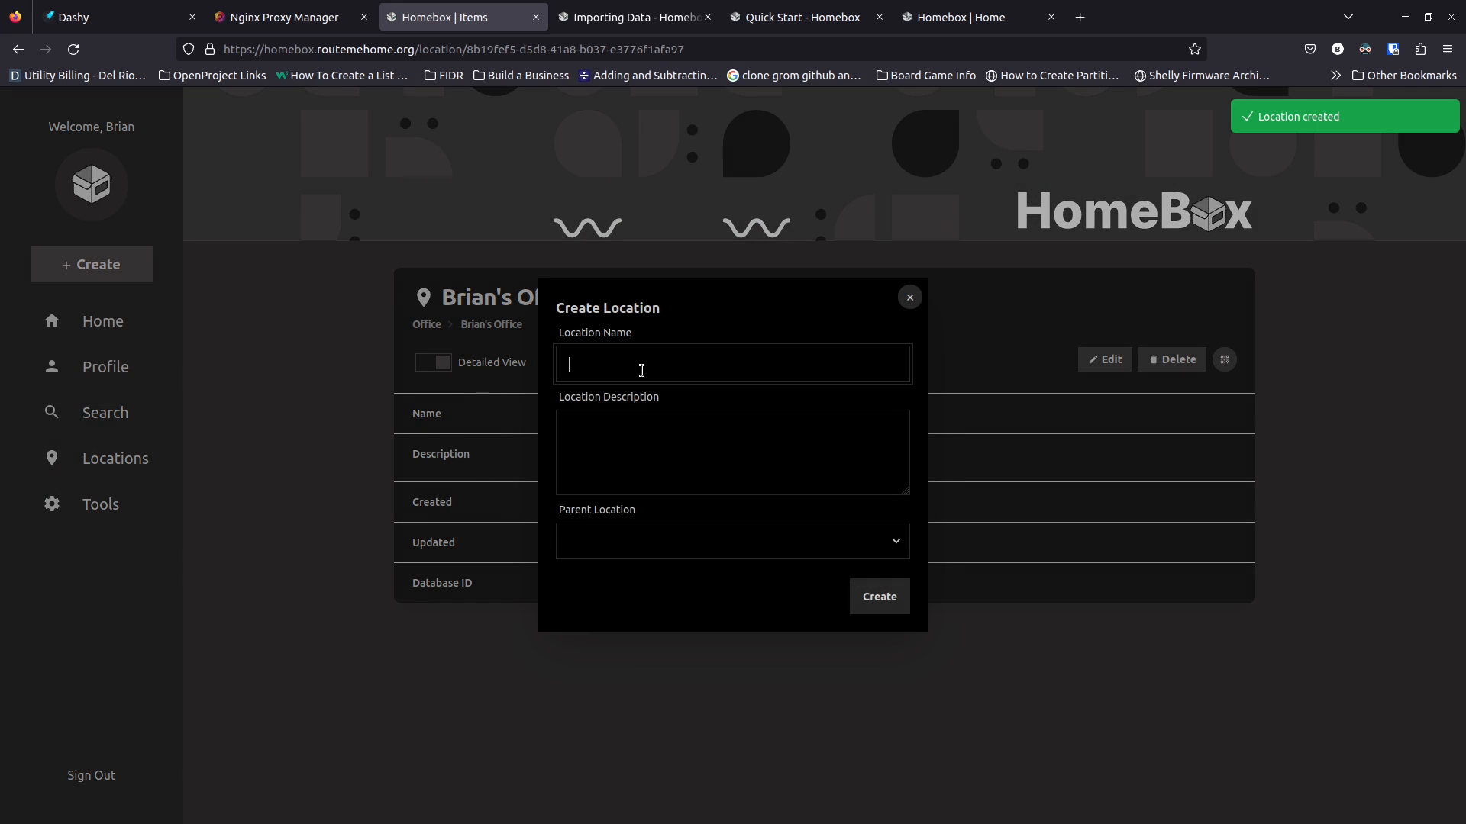
Create a third named office under Office, described as Office / Warehouse, then view Locations
text(Bea's )
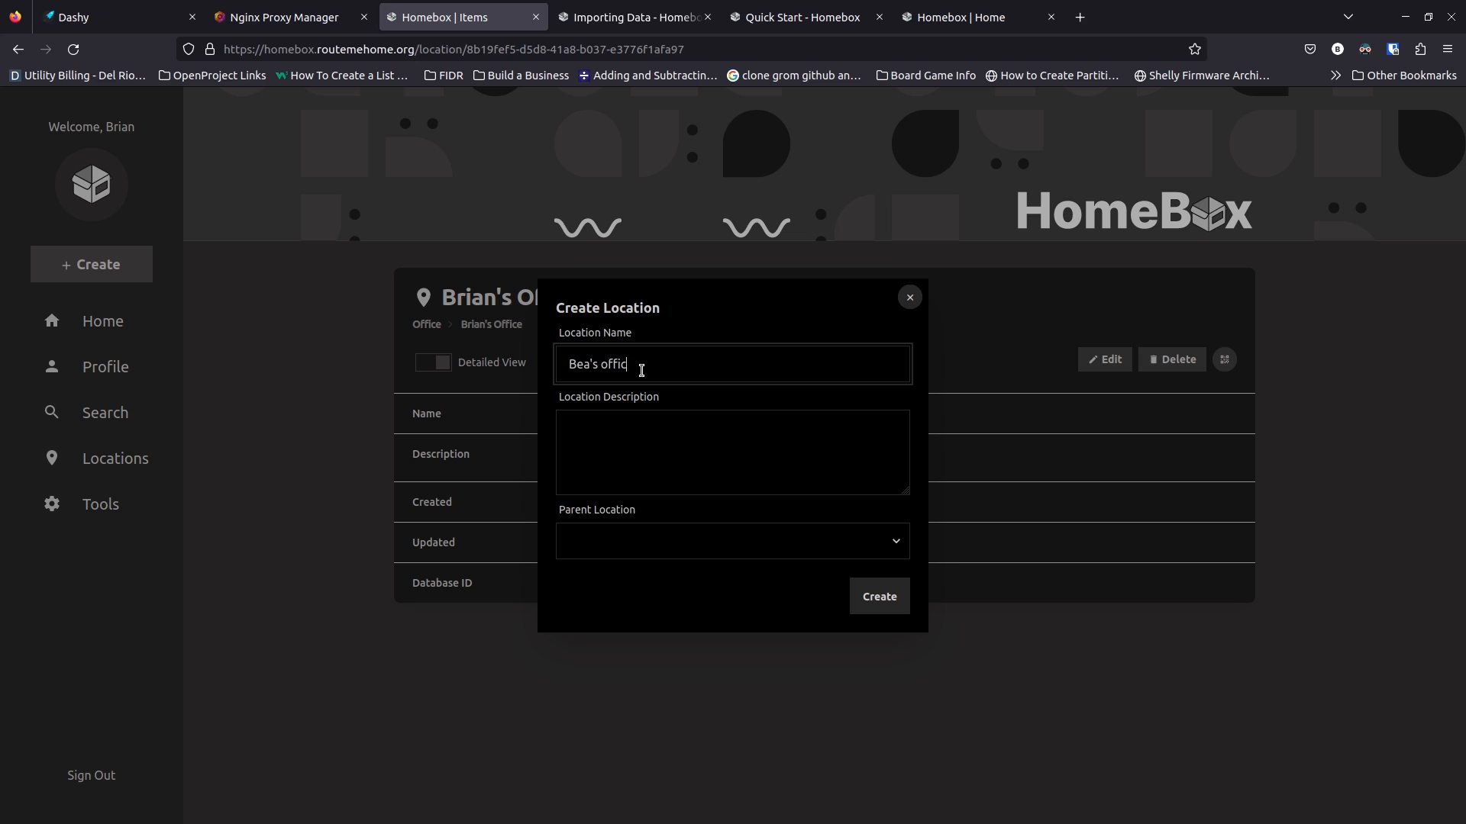
text(Office)
key(Tab)
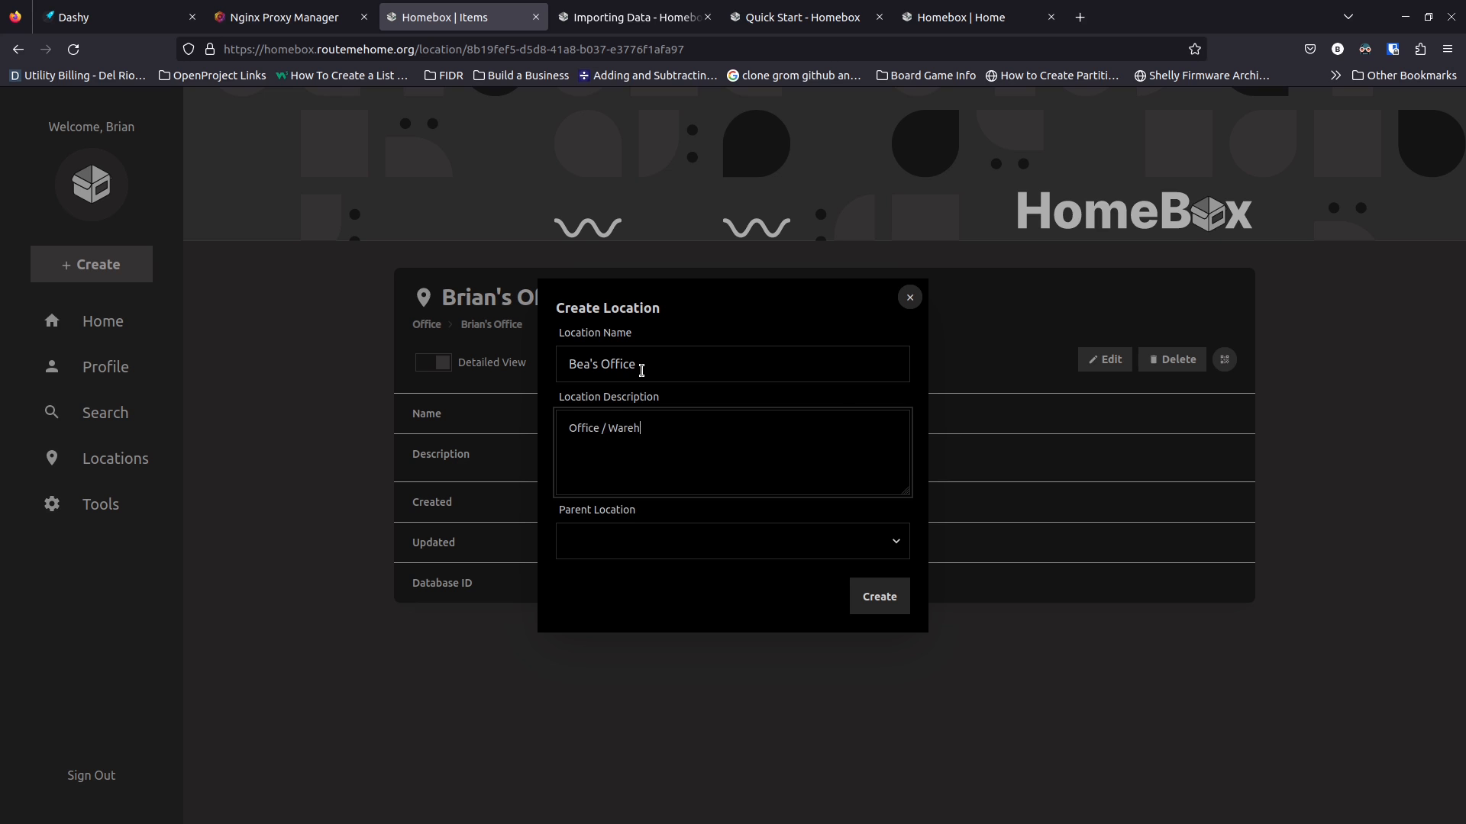
click(899, 537)
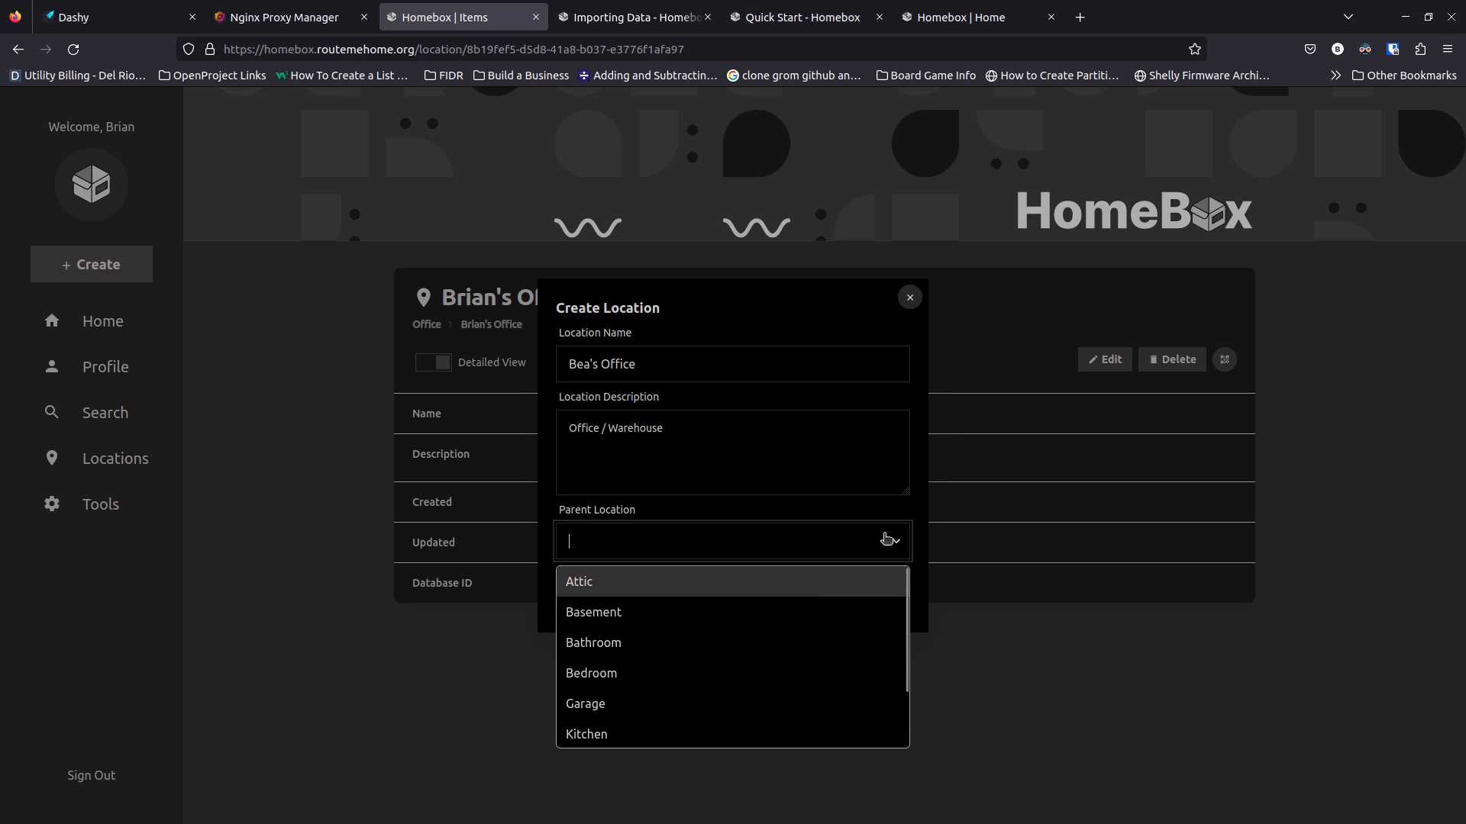
scroll(752, 698, down, 1)
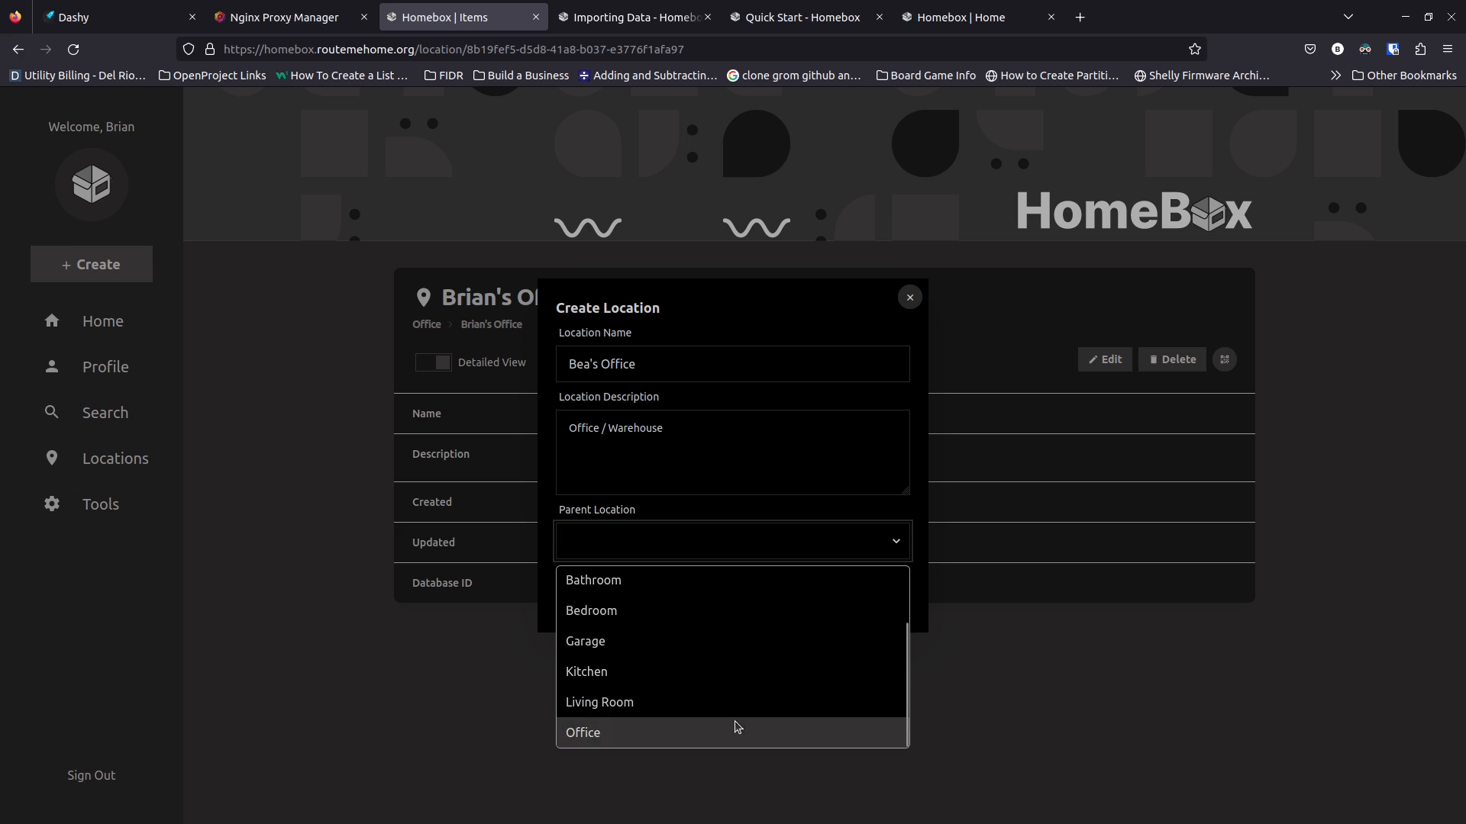
click(734, 729)
click(901, 592)
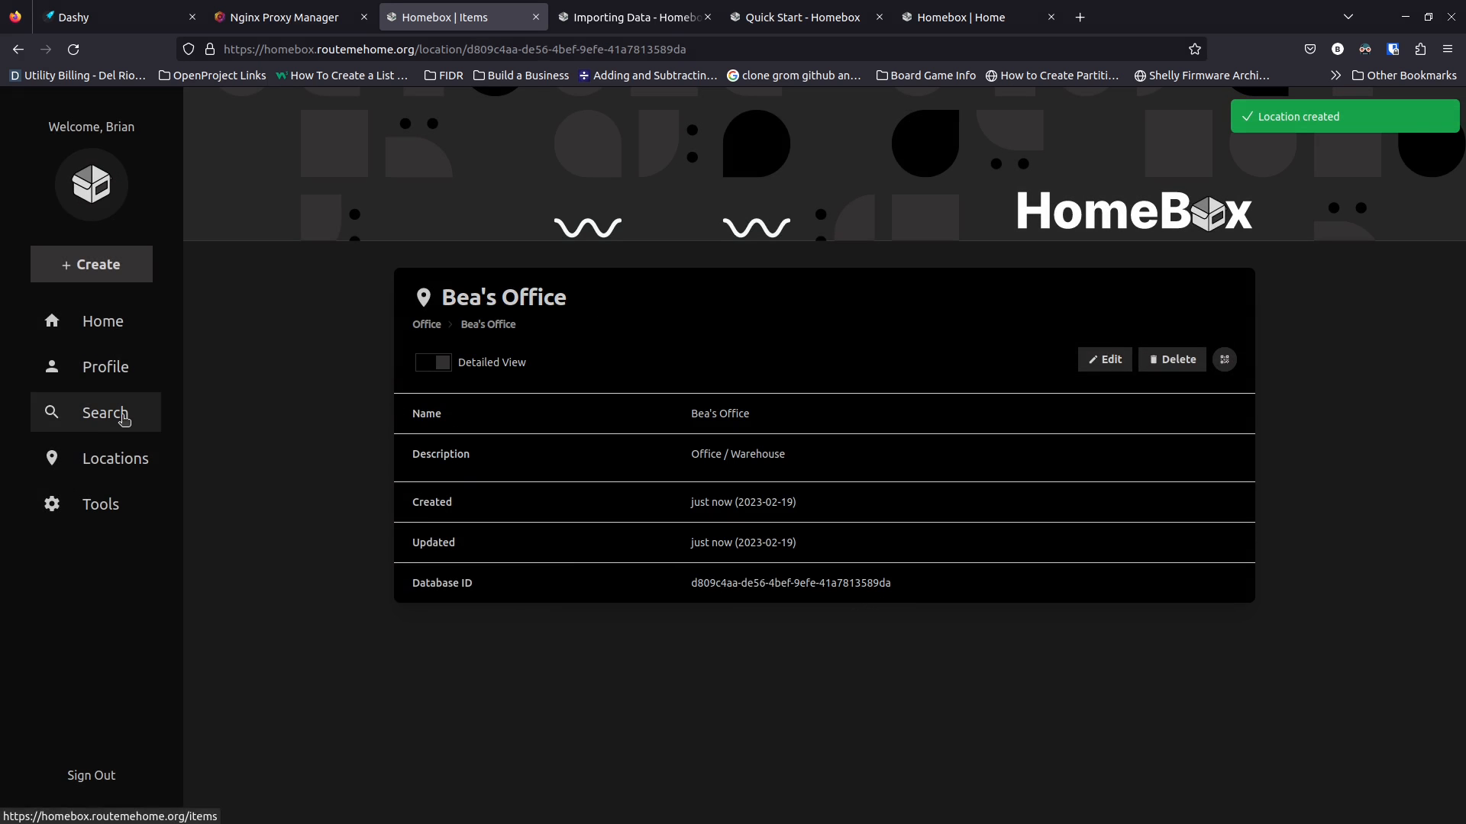
click(101, 471)
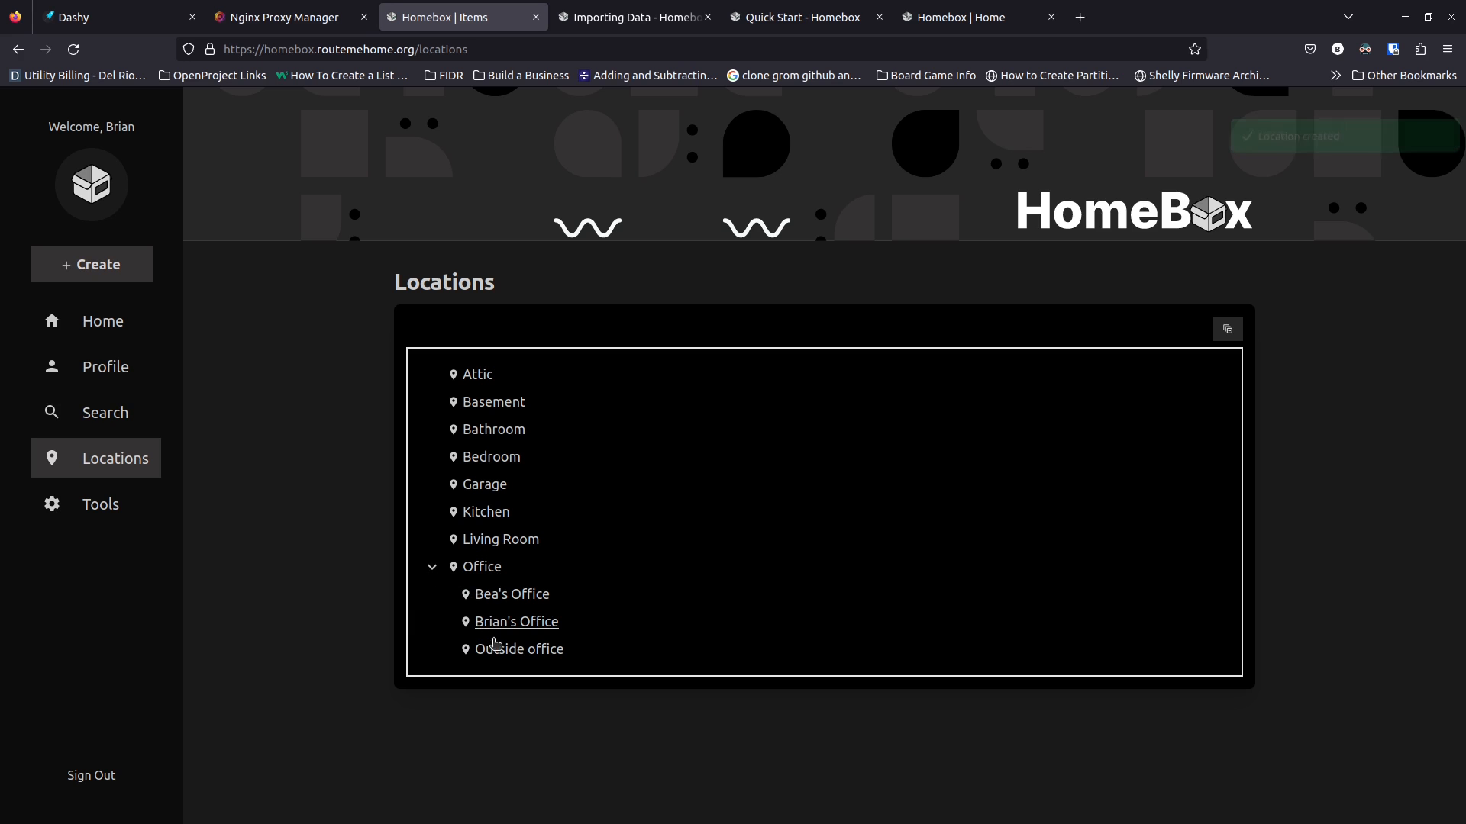
Toggle the Office tree node to check its sub-offices and open the Office / Warehouse location
click(432, 570)
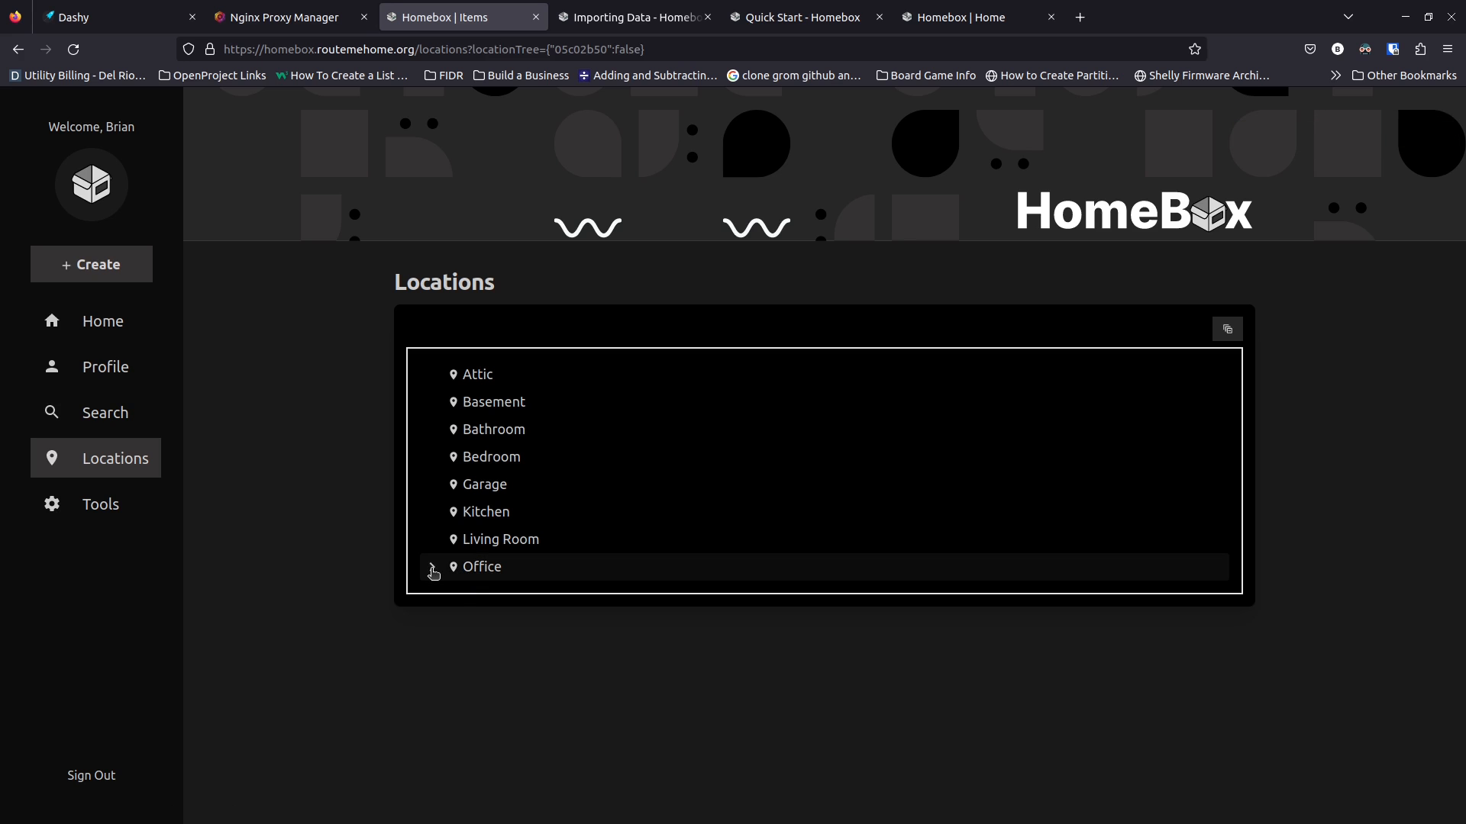
click(432, 570)
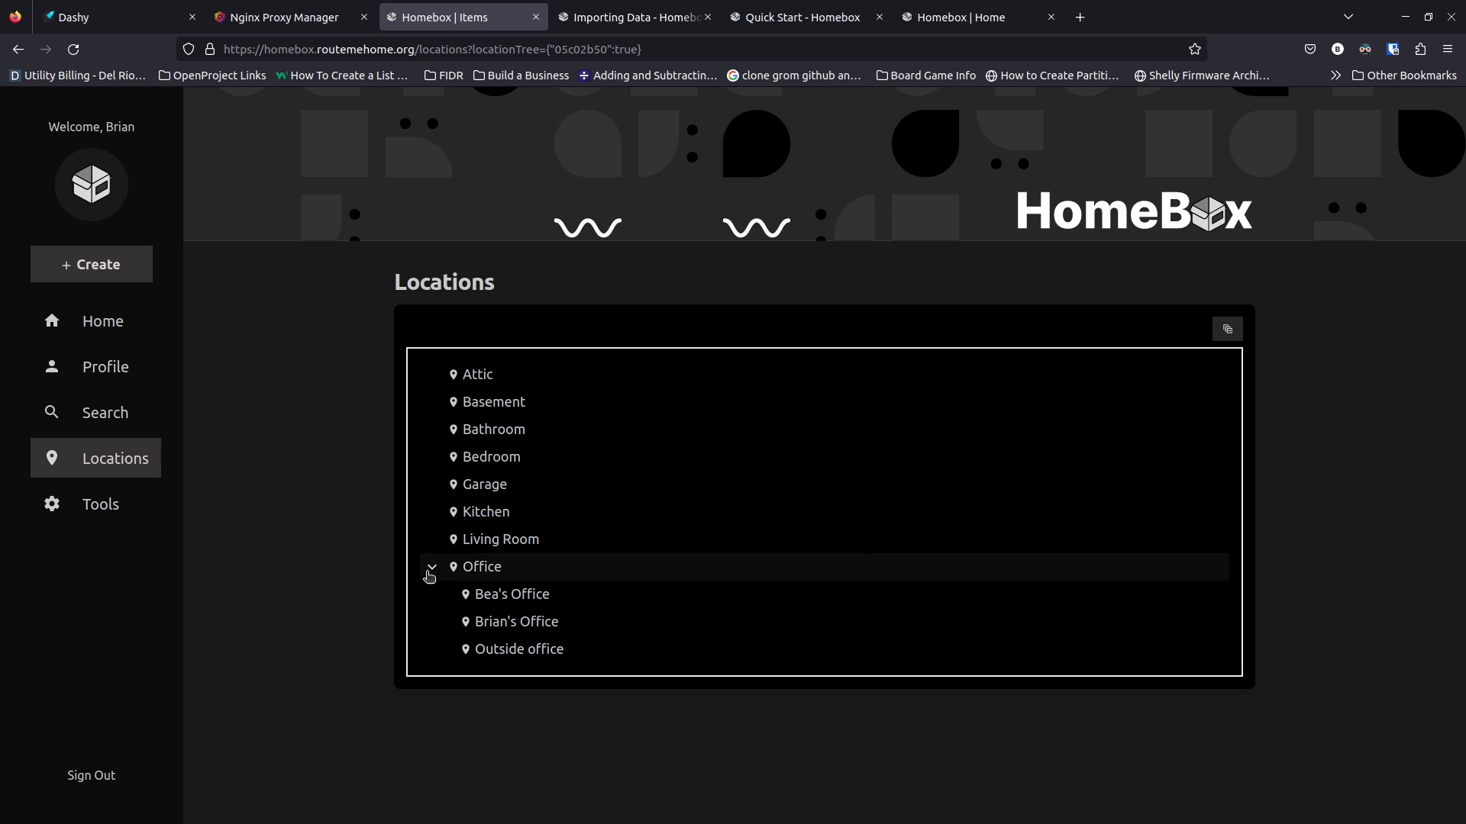
click(431, 568)
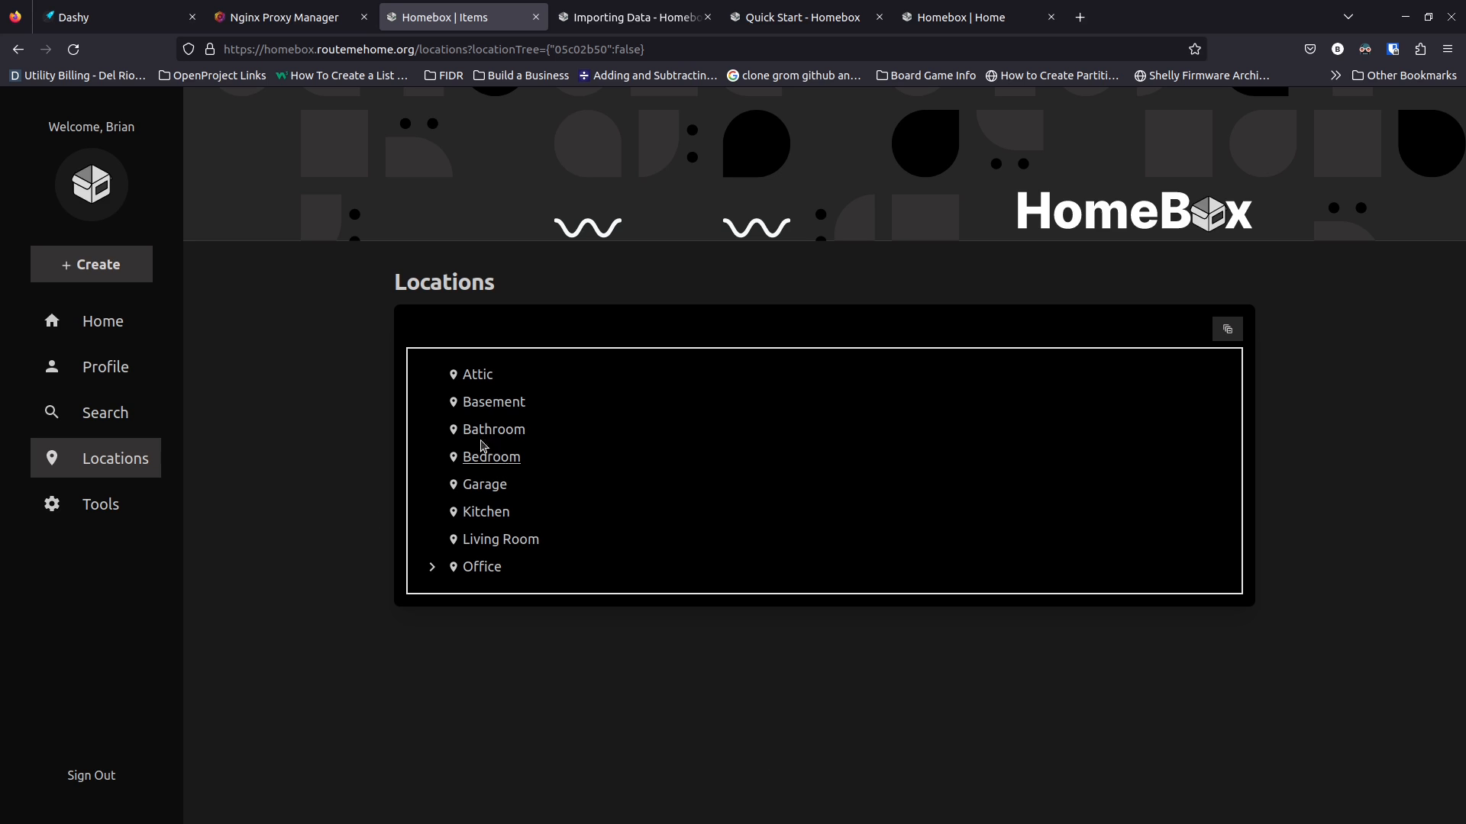
click(431, 569)
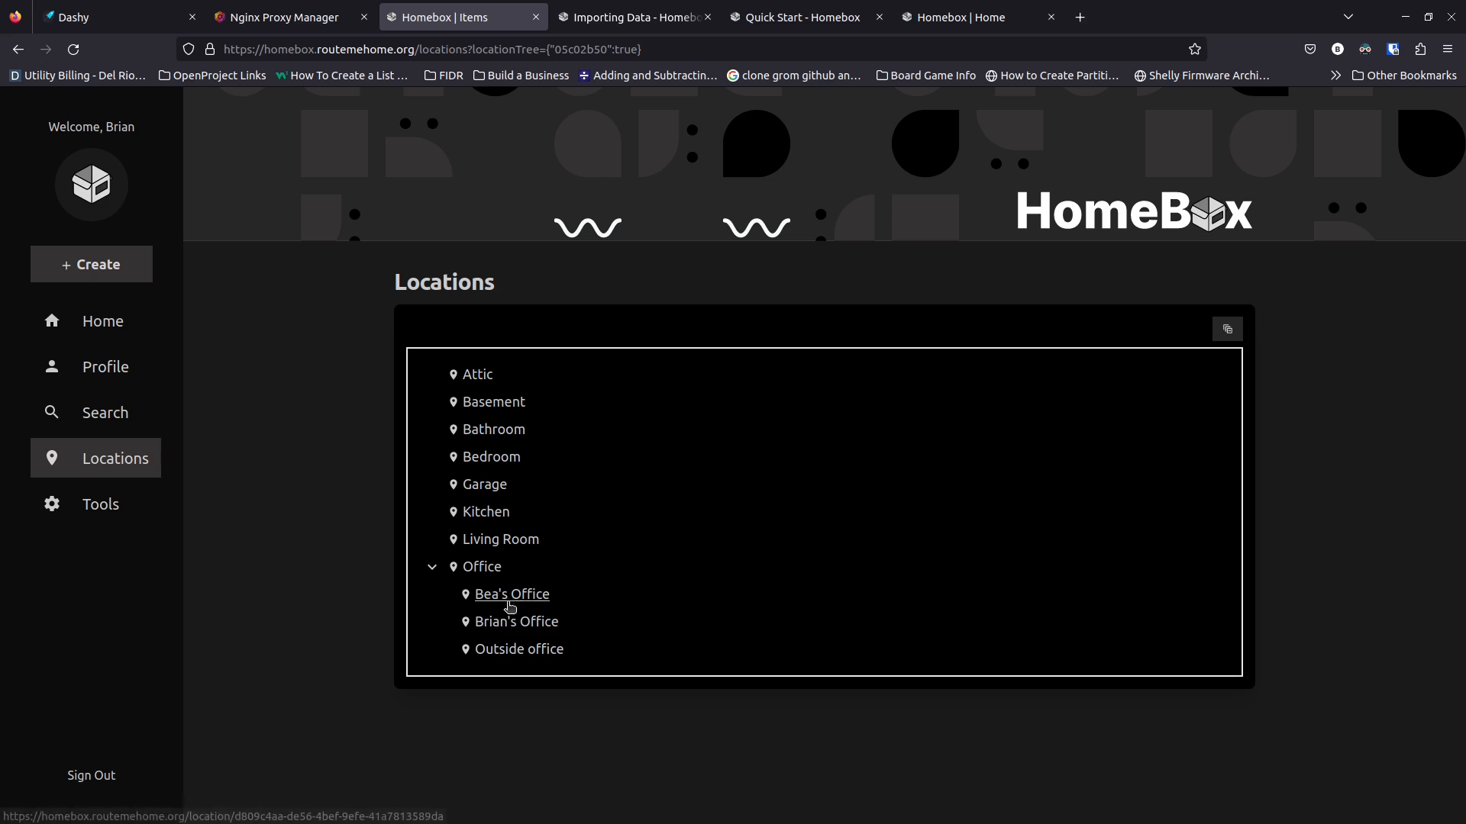
click(506, 603)
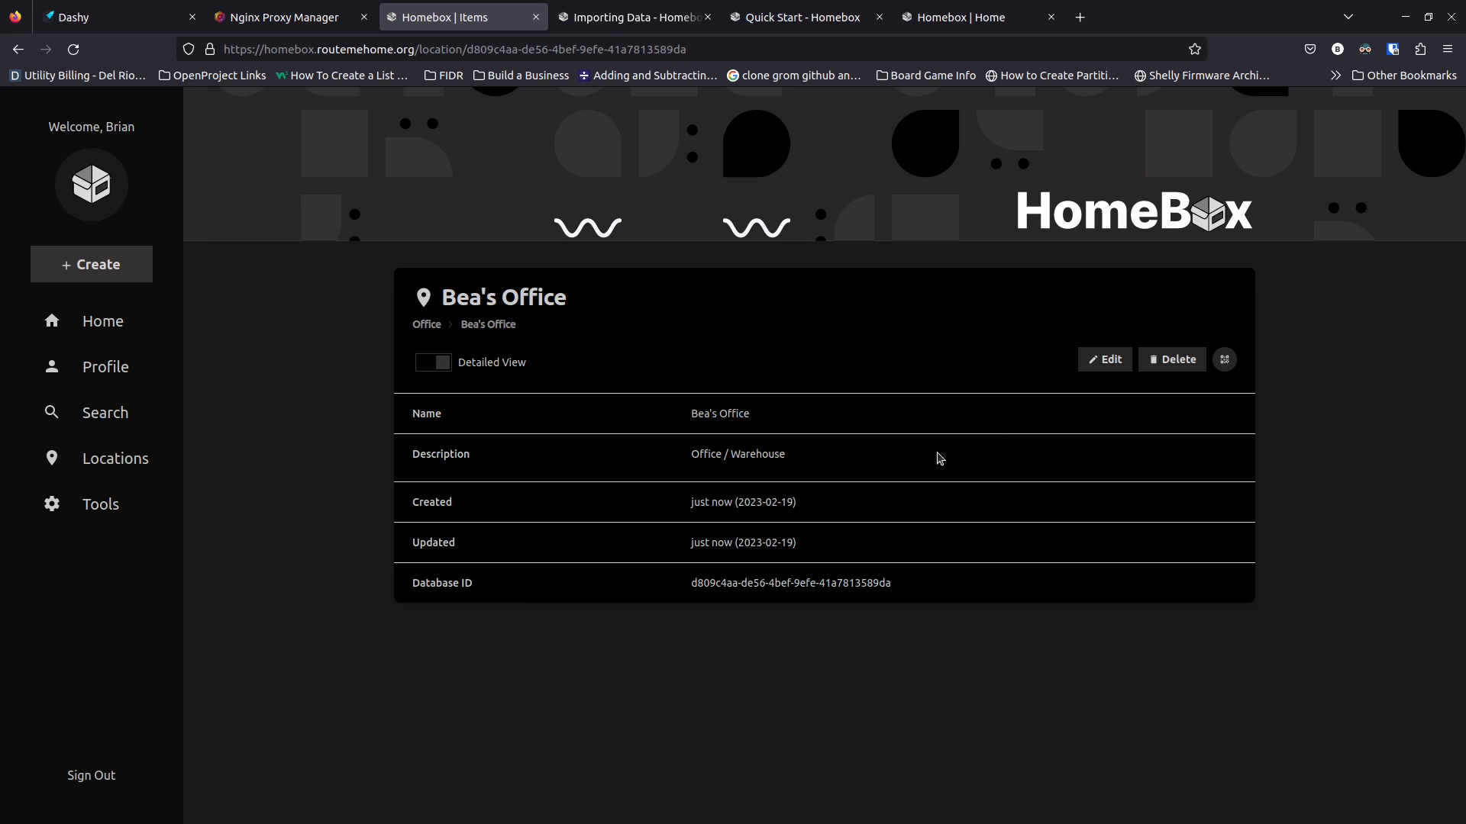
click(92, 264)
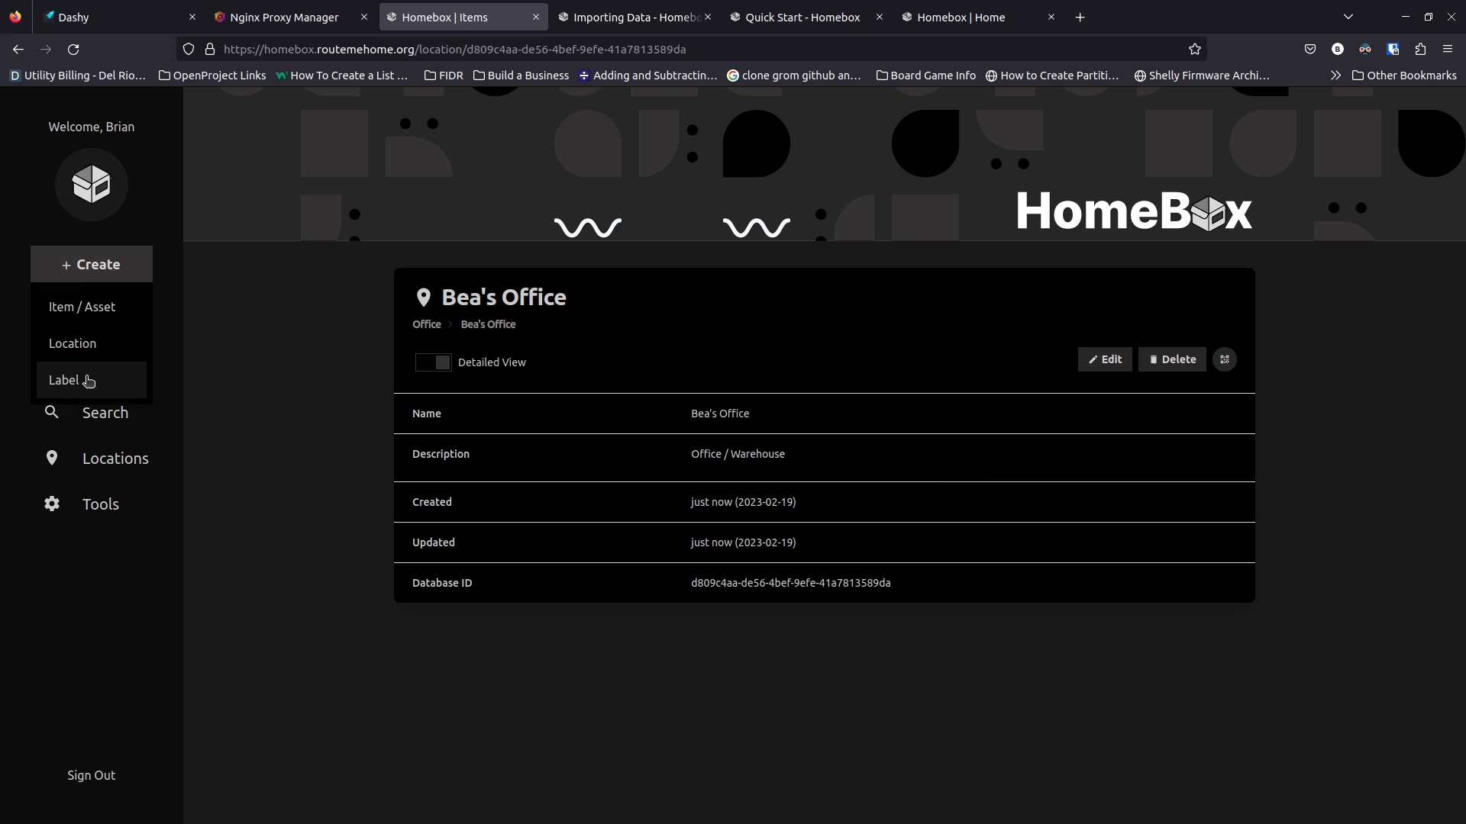
Abandon a new label form and return to the Home dashboard
click(88, 381)
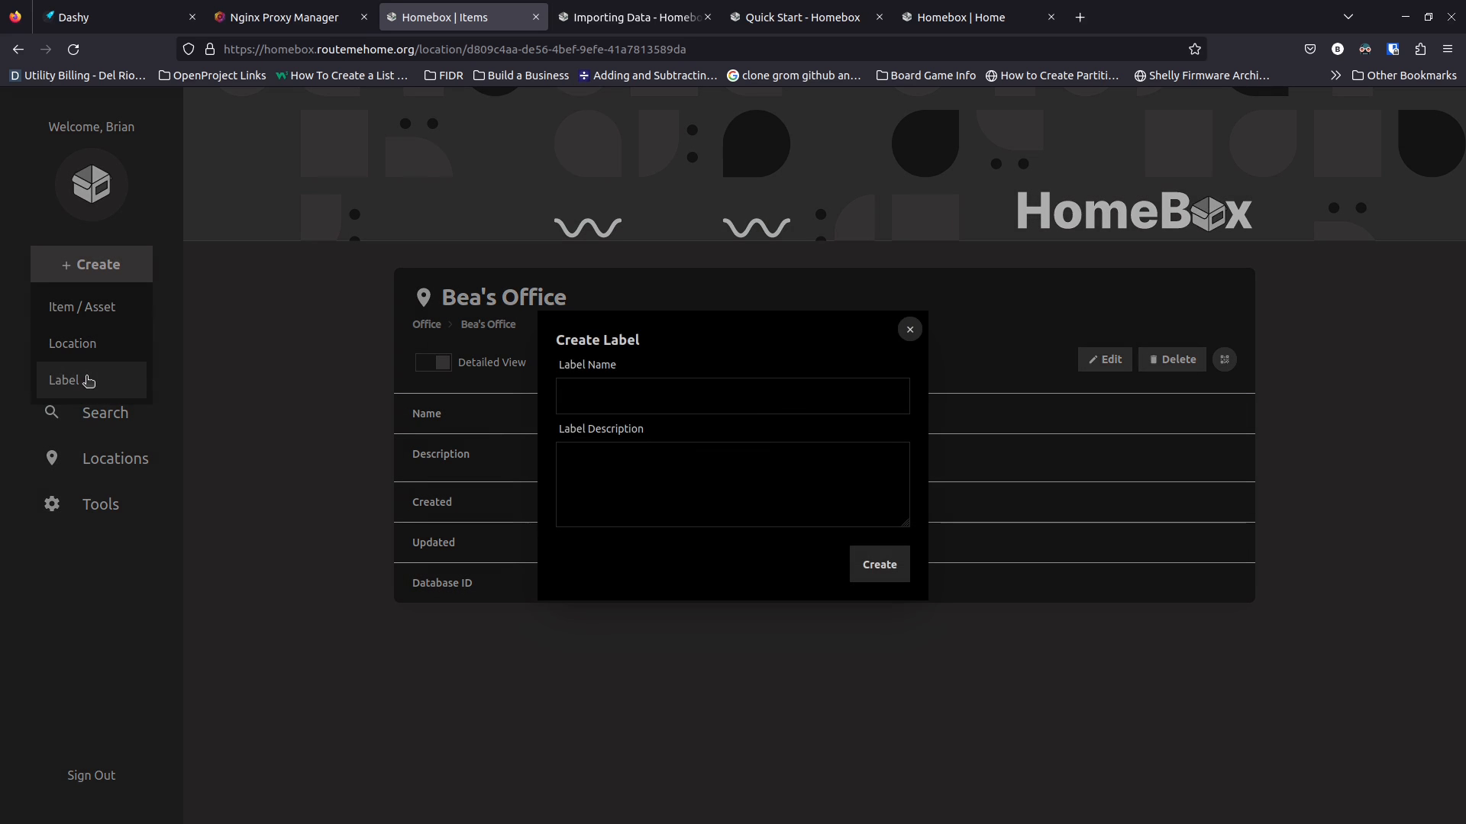
click(681, 396)
click(909, 336)
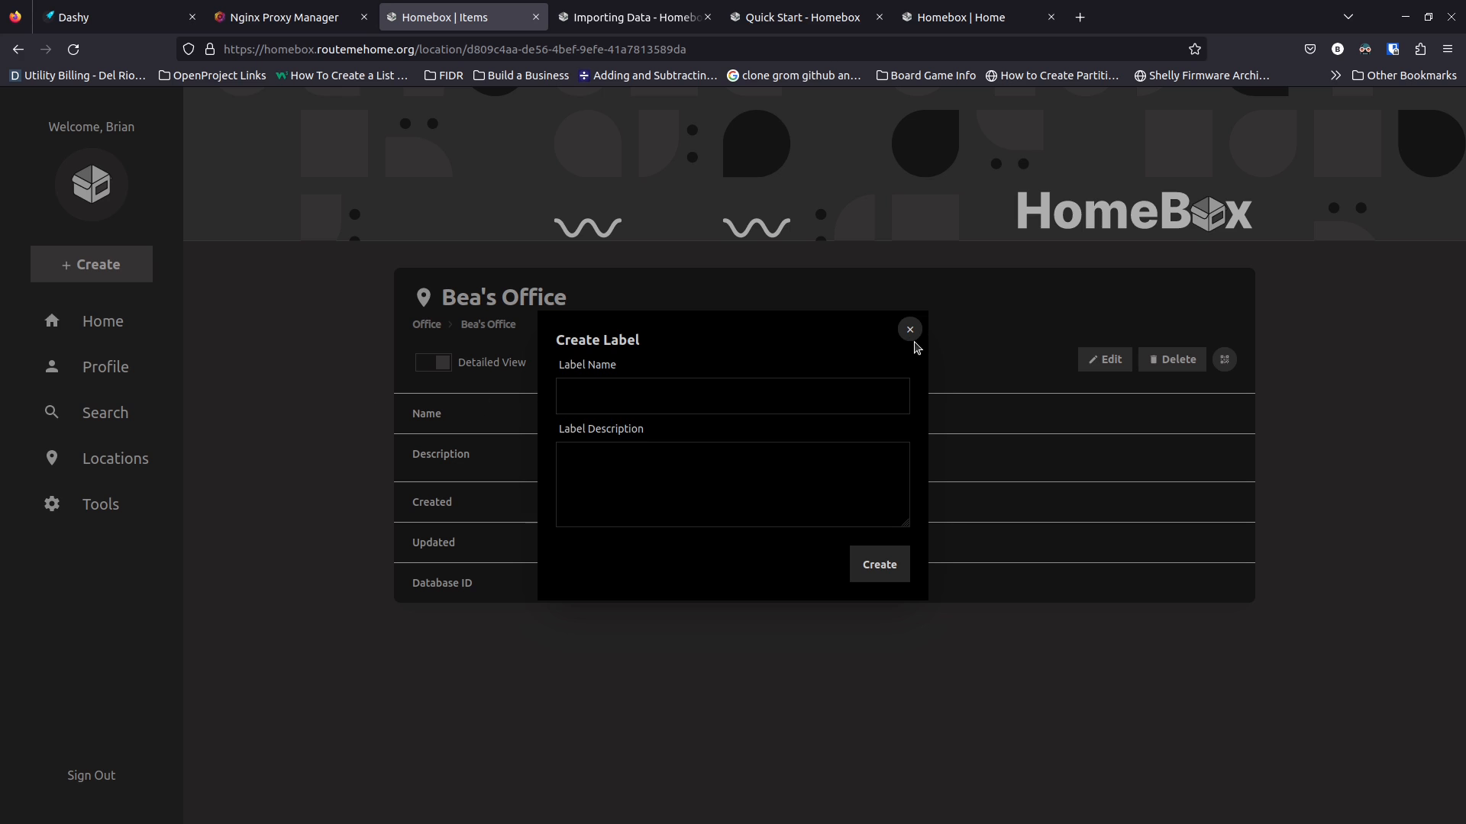
click(909, 329)
click(130, 331)
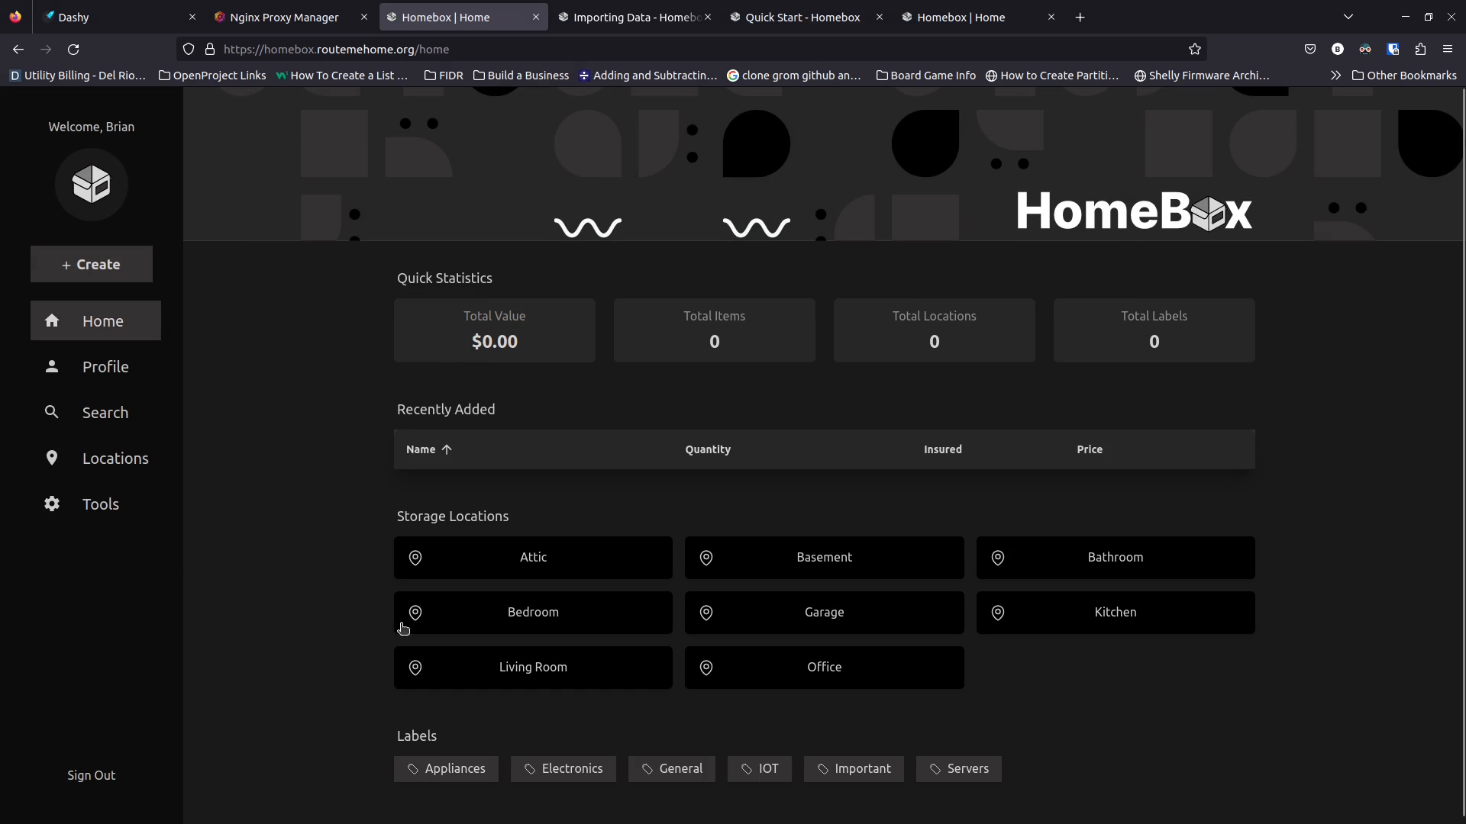
scroll(412, 611, down, 1)
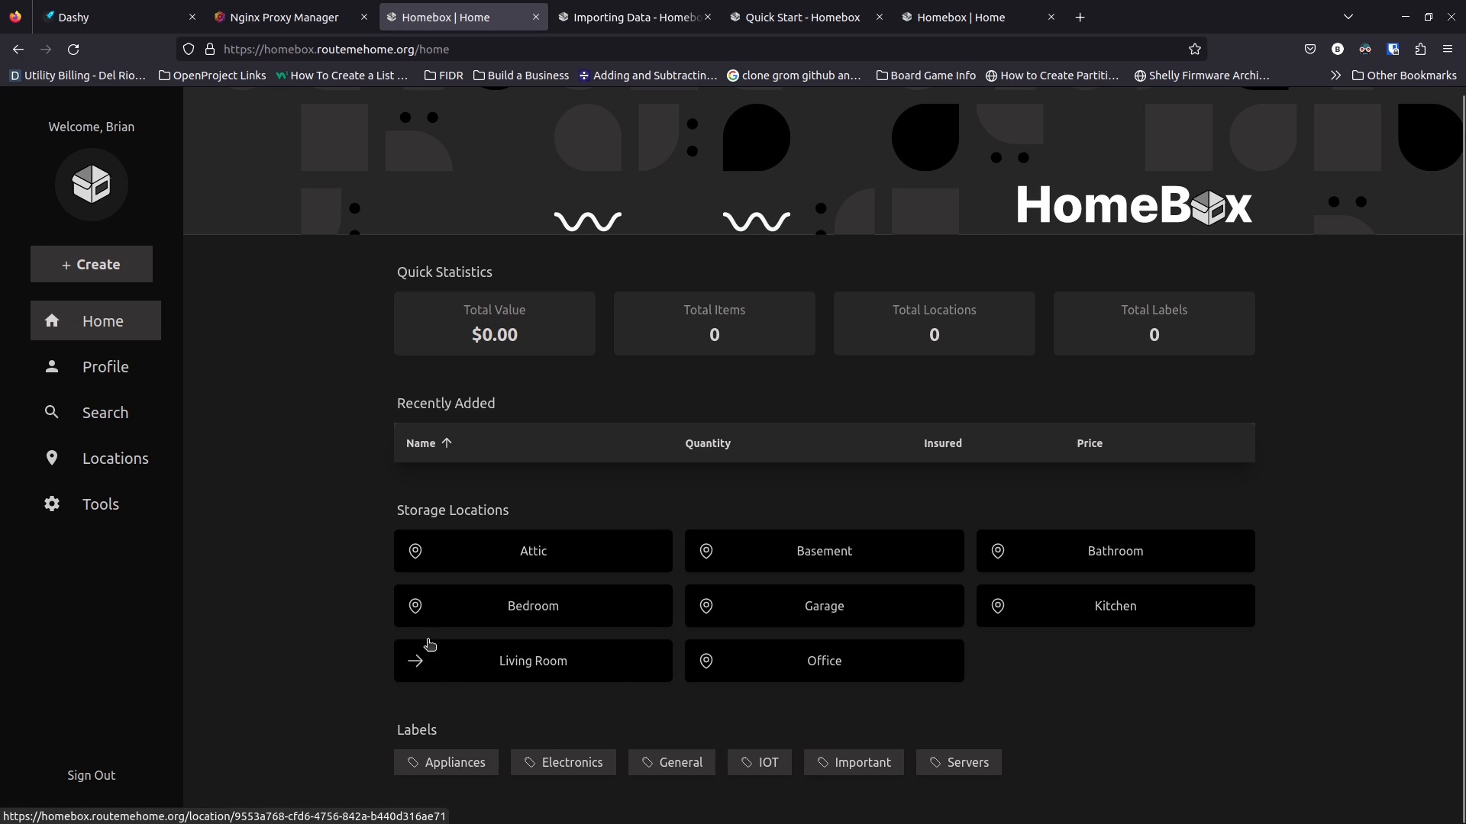
Create the Furniture label
click(121, 269)
click(98, 380)
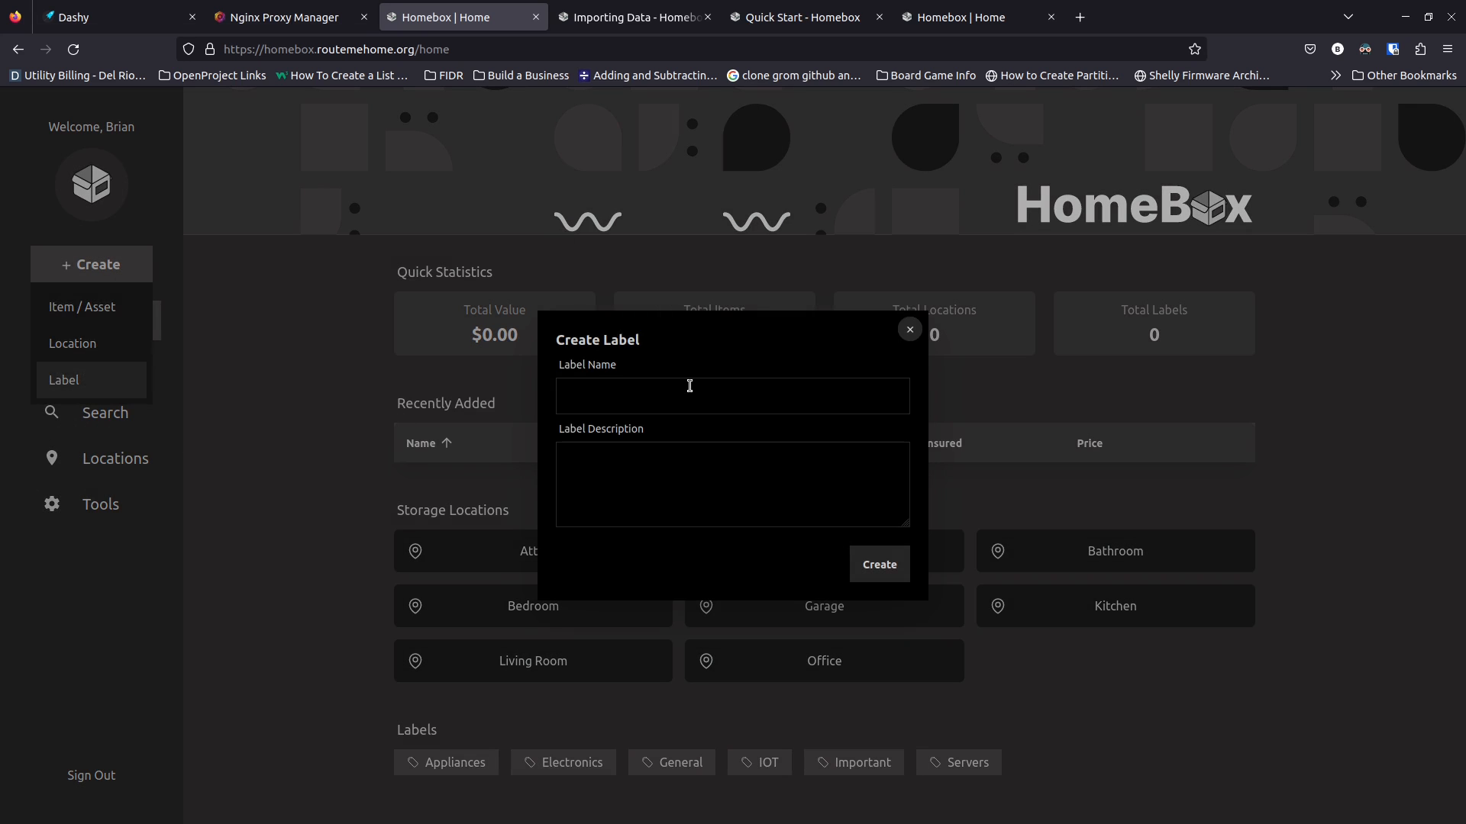
click(687, 396)
text(Fu)
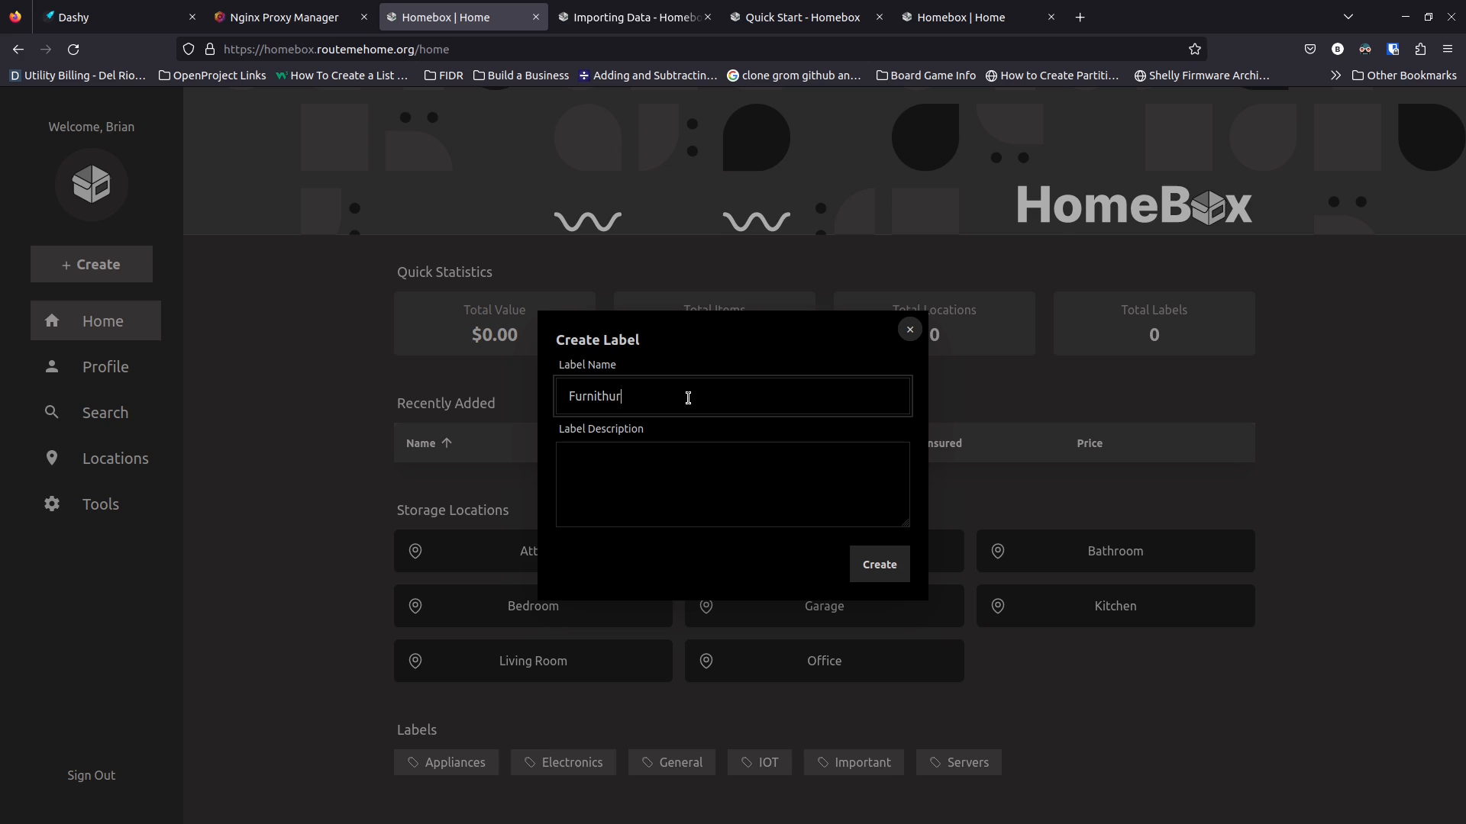
text(rniture)
key(Tab)
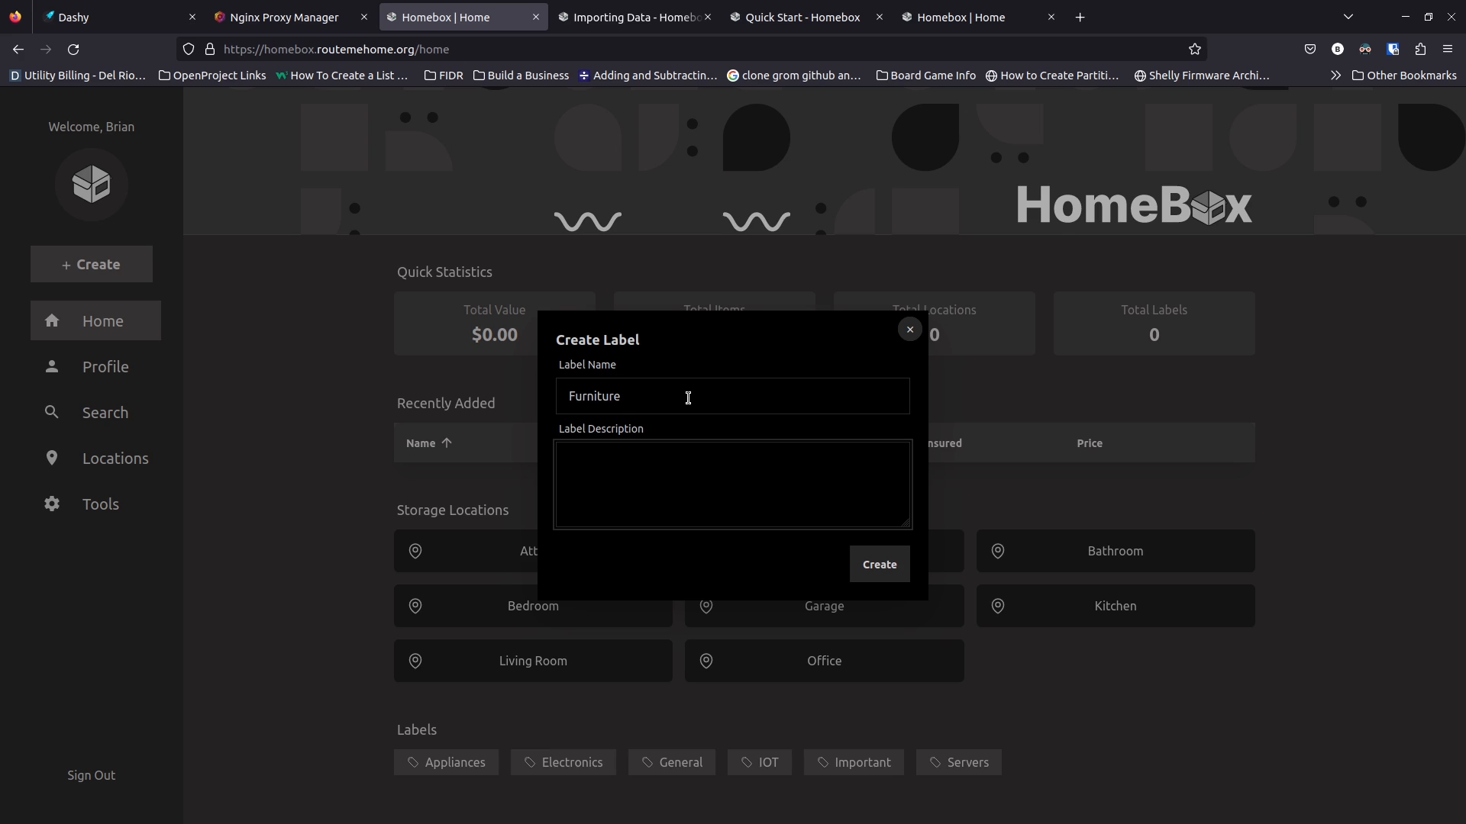
click(873, 578)
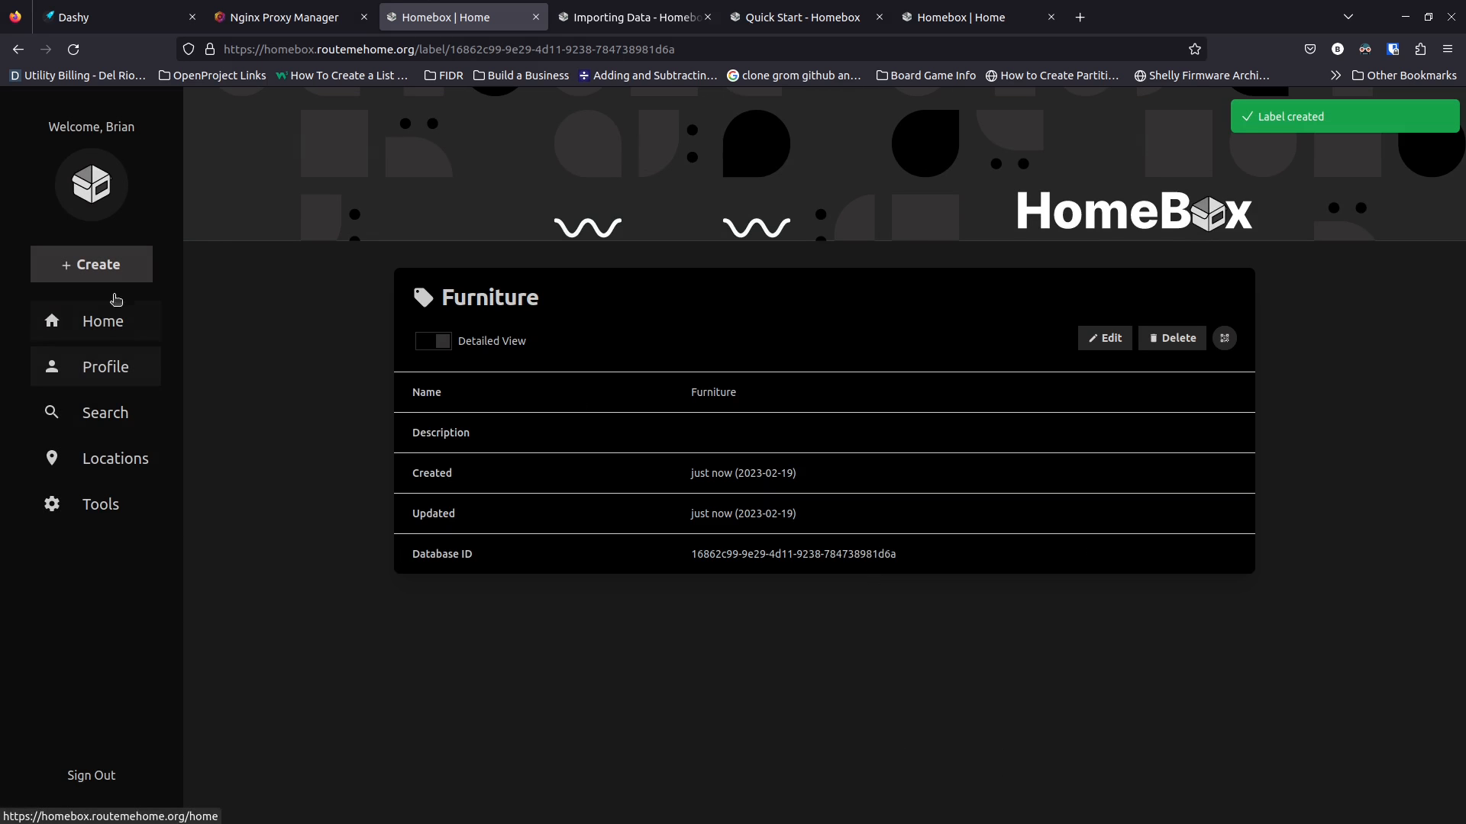
Add the Laptops and Lighting labels, then return to the home page
click(57, 264)
click(90, 378)
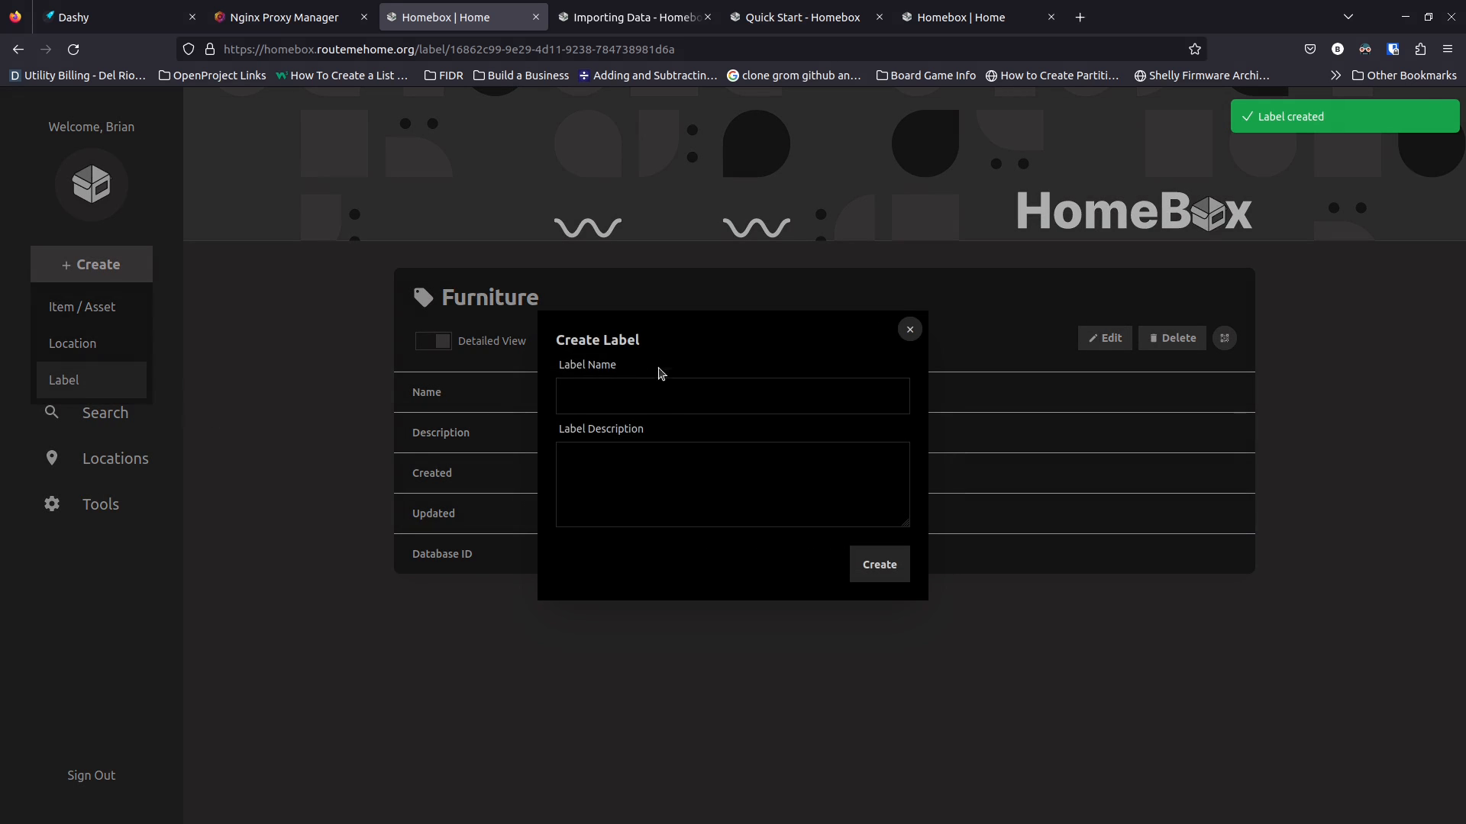
click(672, 397)
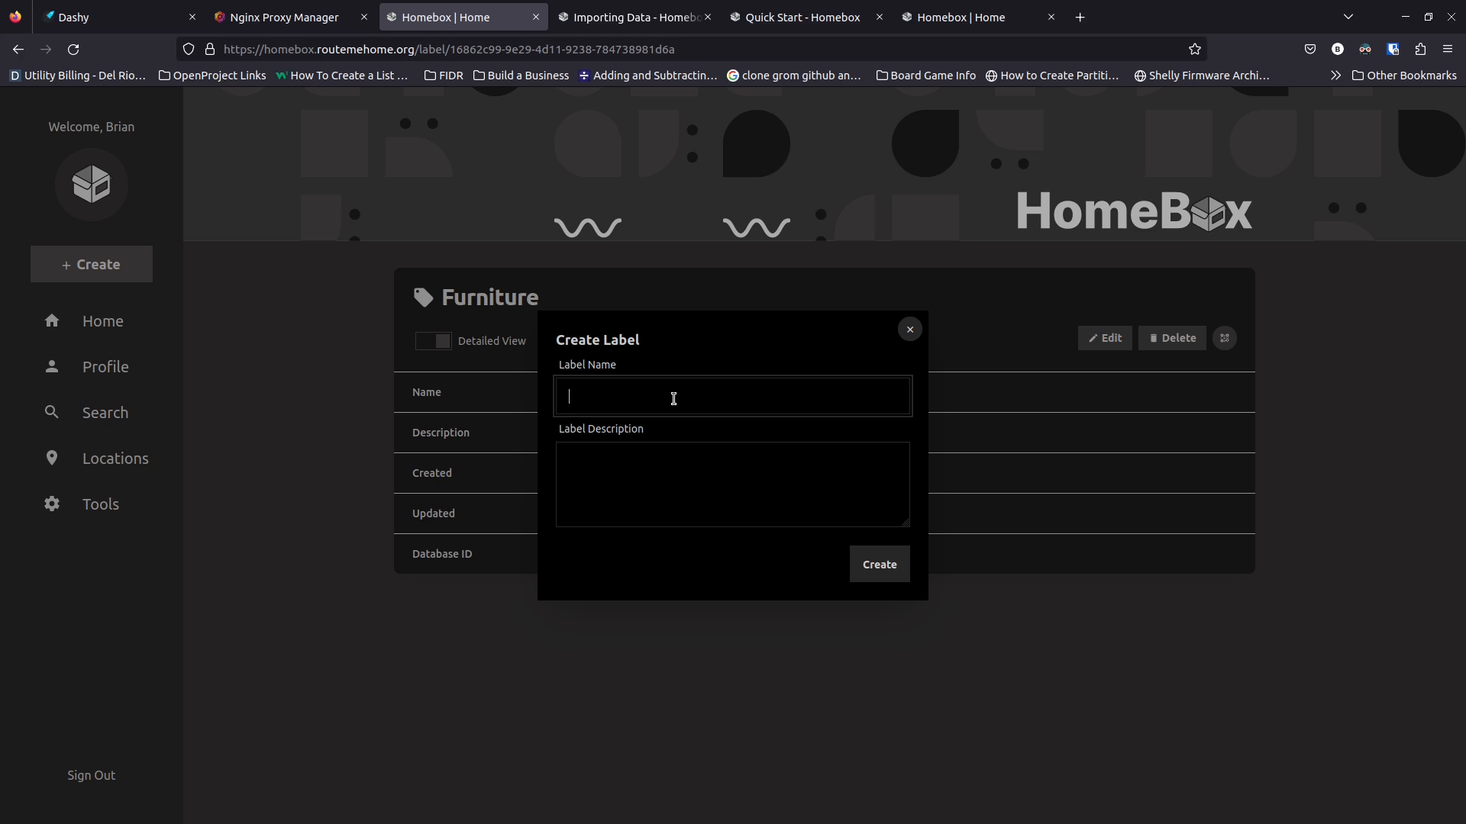
text(Laptops)
key(Return)
text(Lighting)
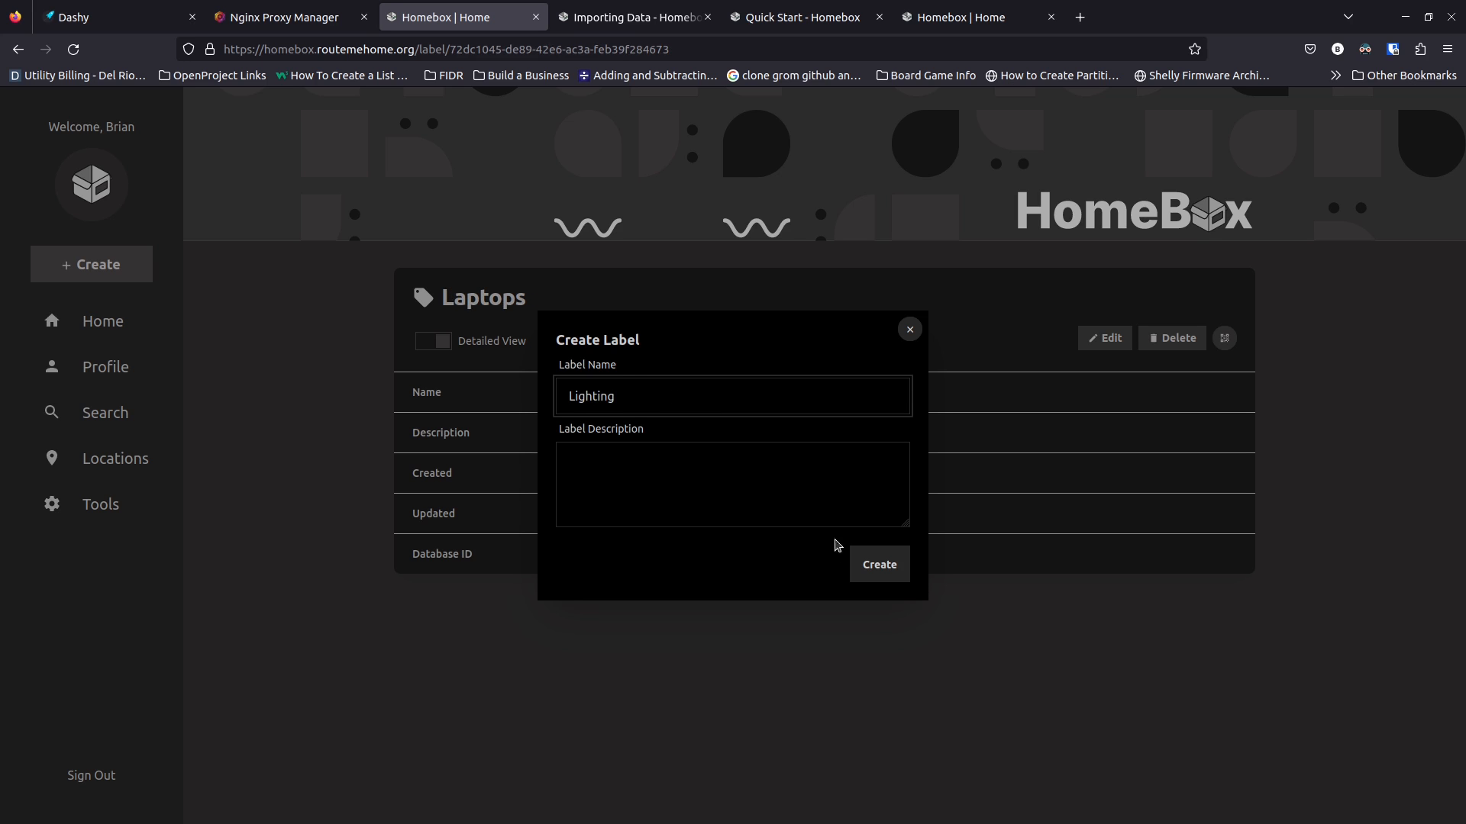
click(876, 571)
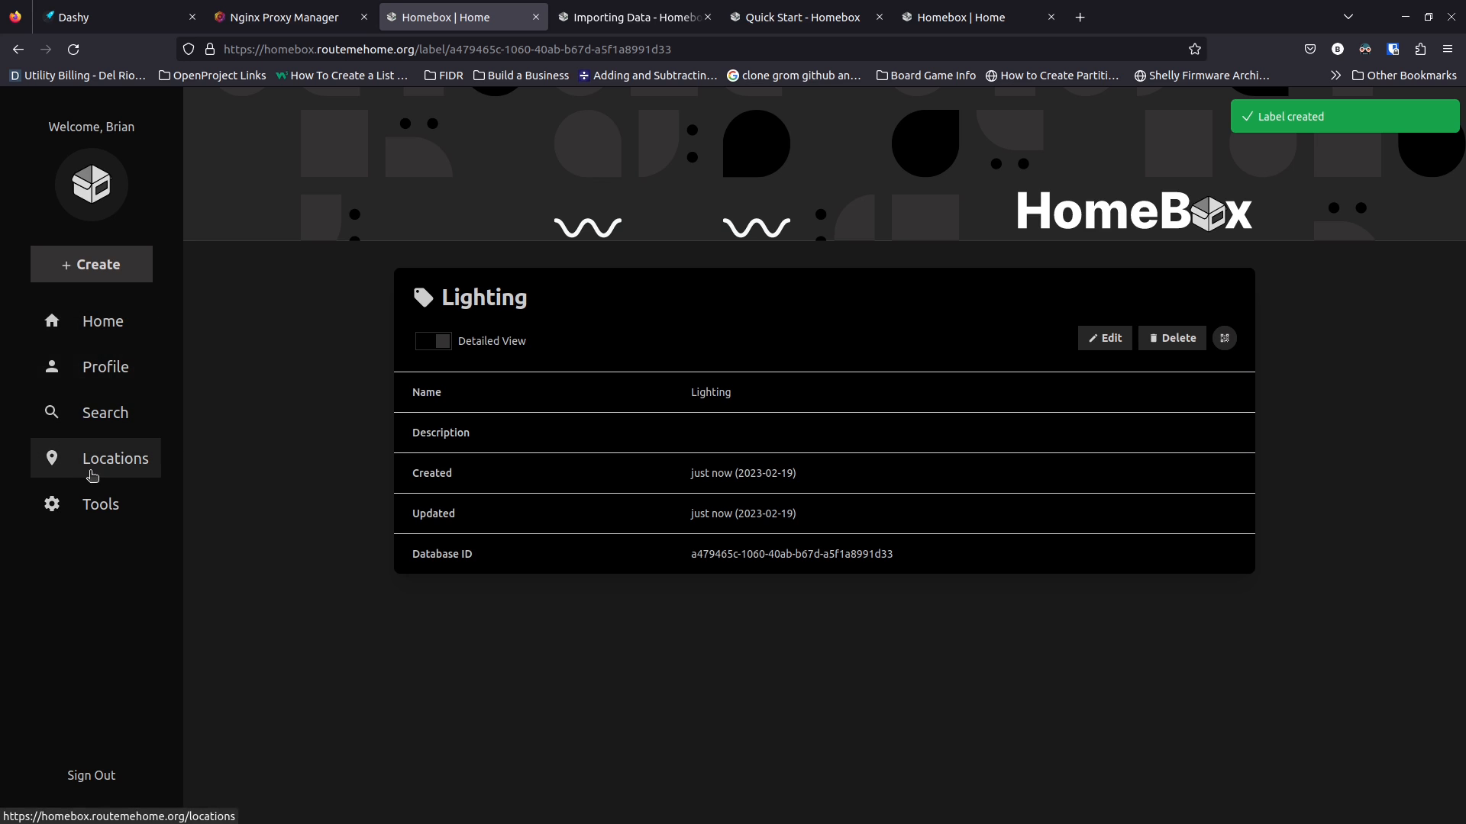
click(115, 265)
click(121, 312)
click(353, 526)
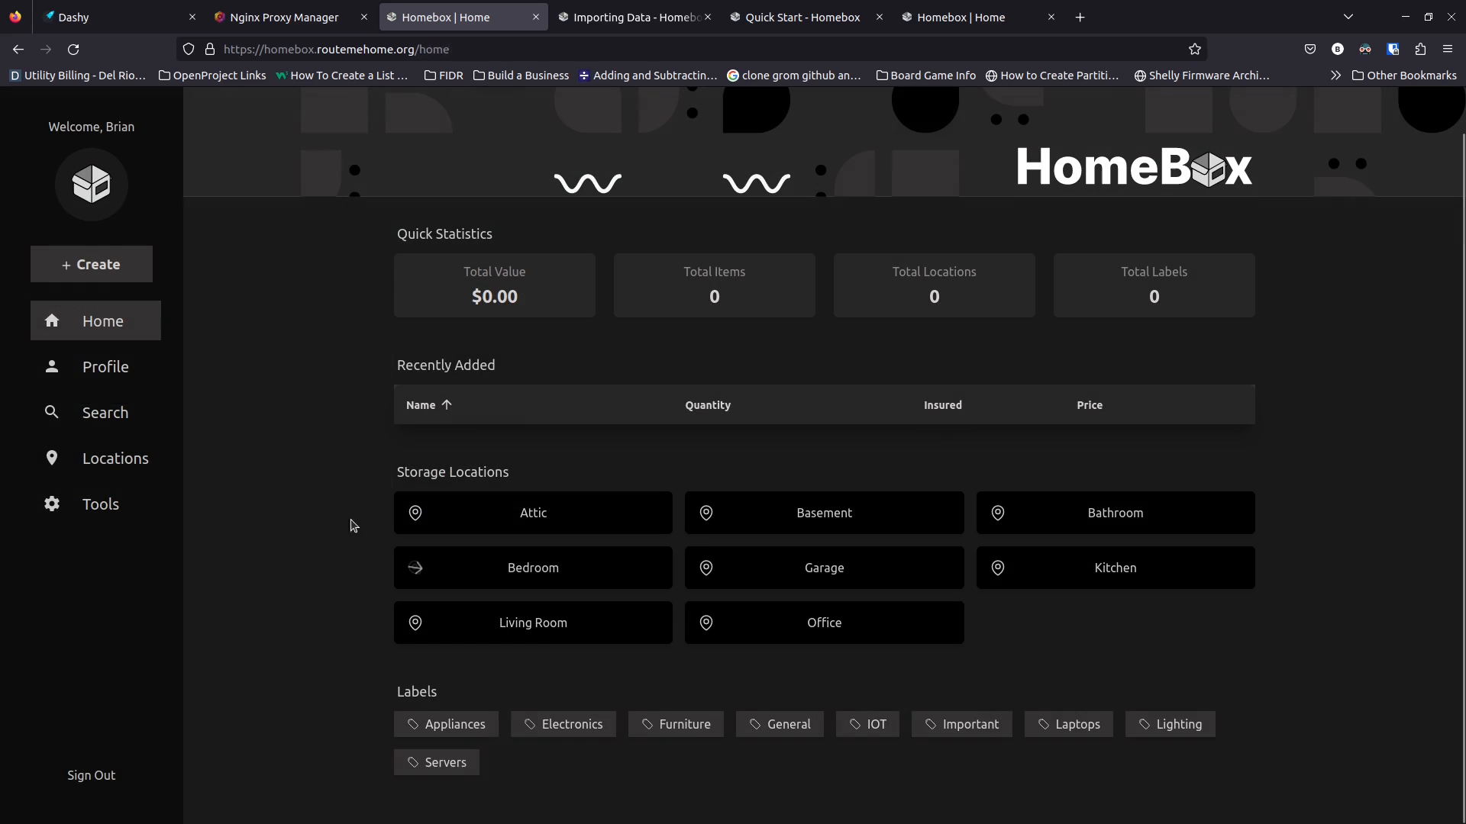
From the Office location, start a new item placed in the user's own office
scroll(311, 429, up, 1)
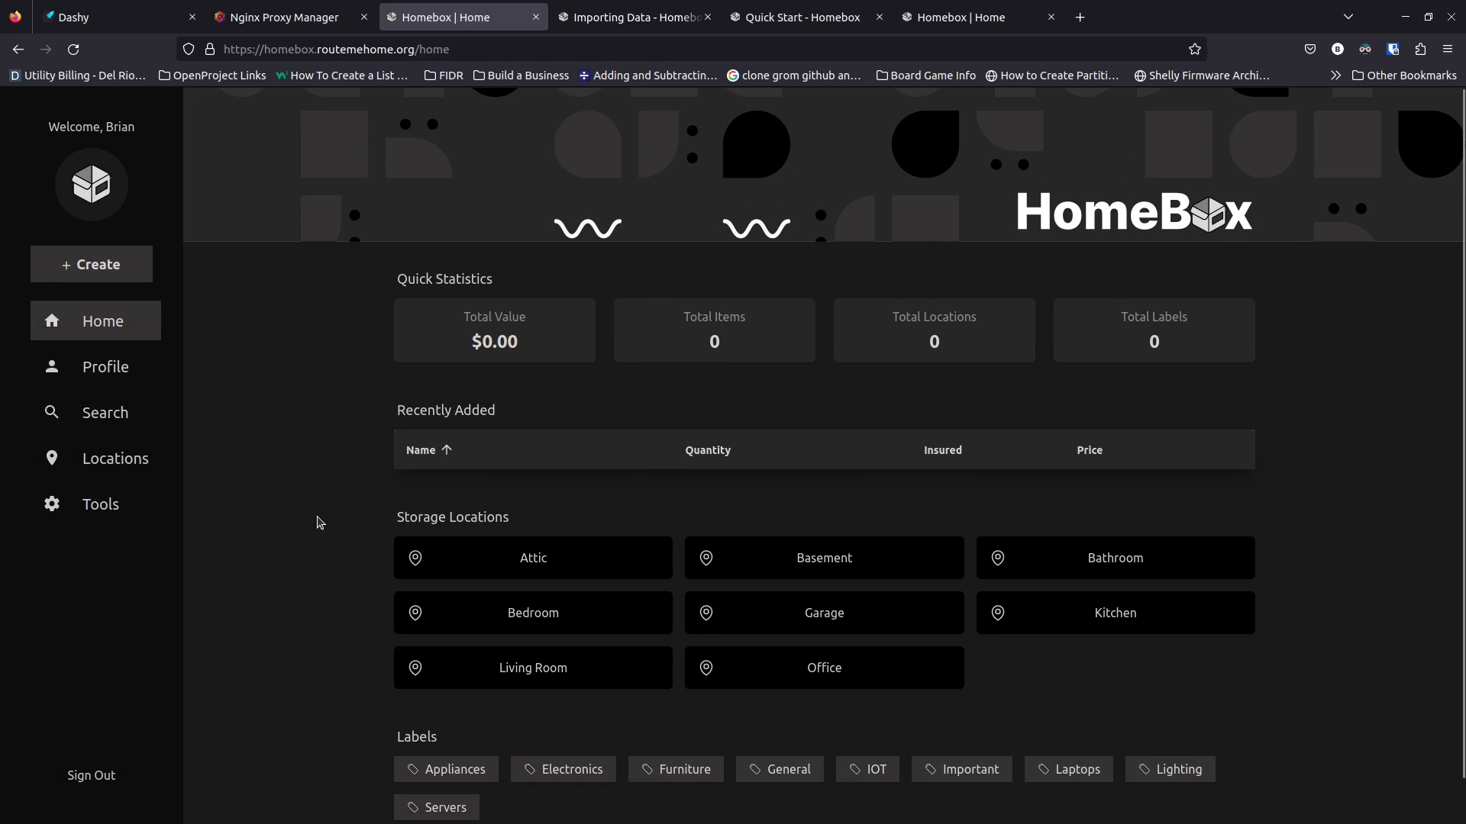
click(826, 678)
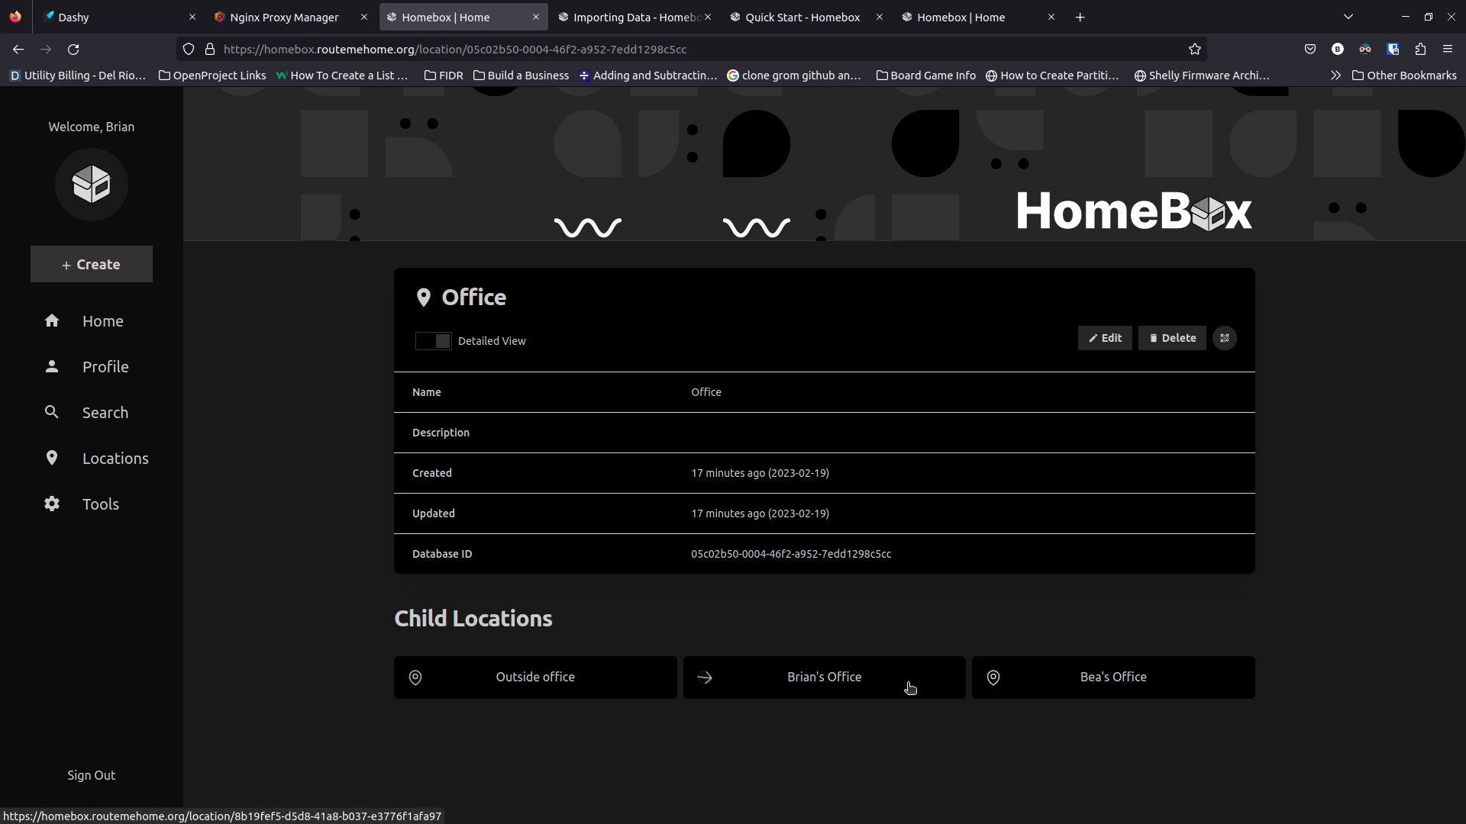
drag(344, 615, 286, 547)
click(115, 269)
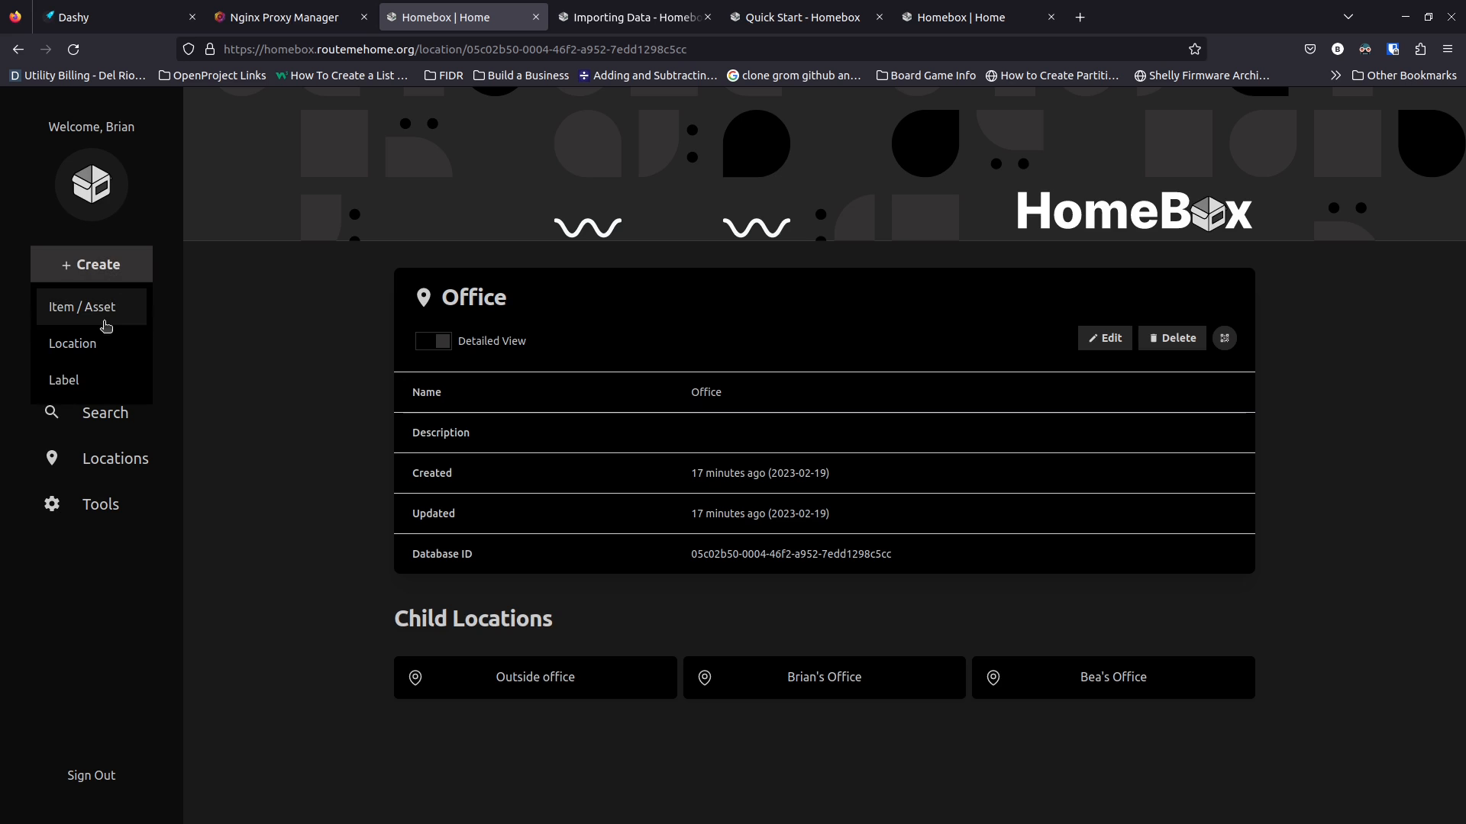
click(98, 306)
click(693, 341)
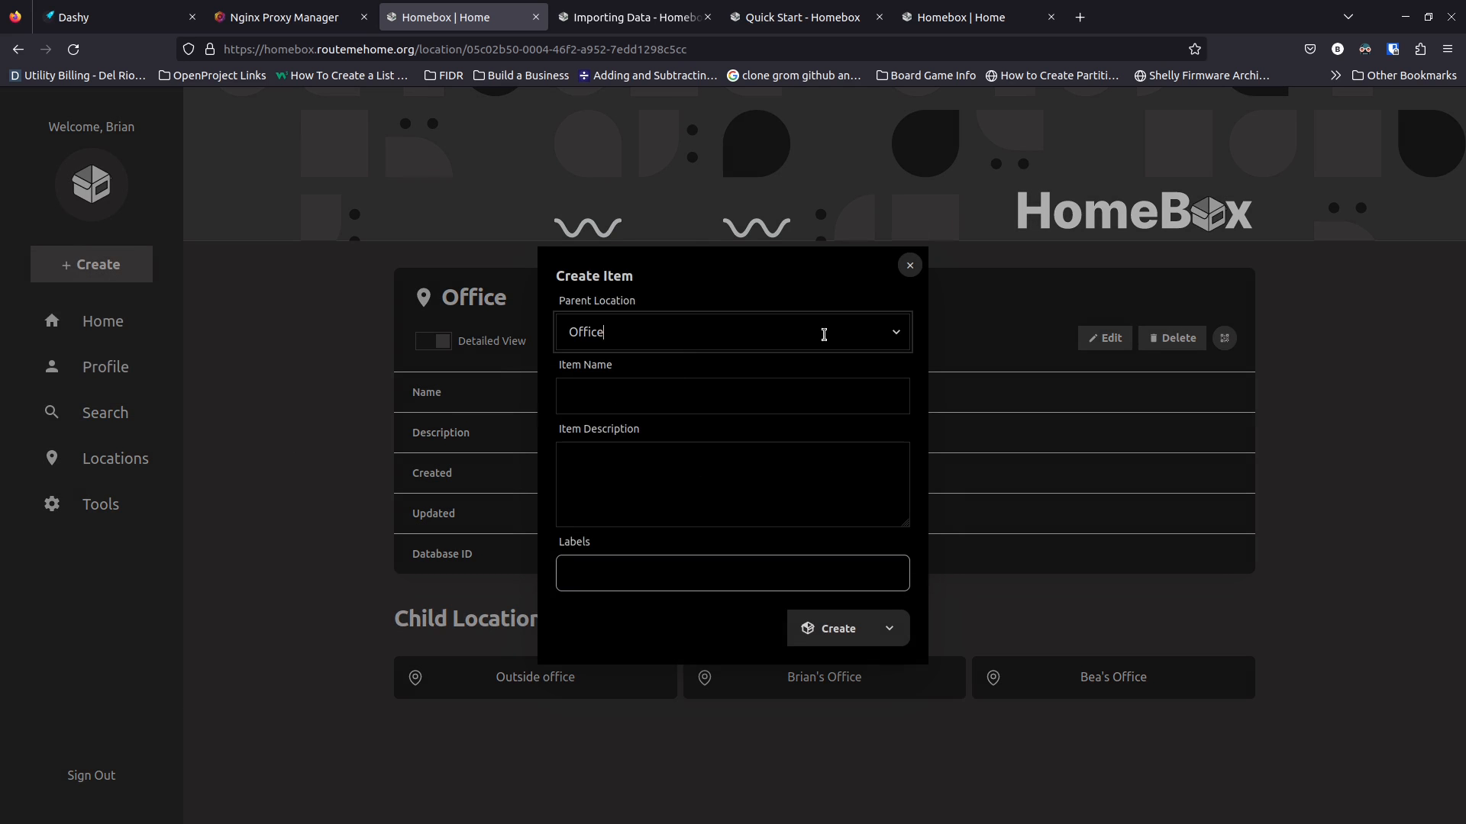
click(896, 333)
scroll(760, 500, down, 3)
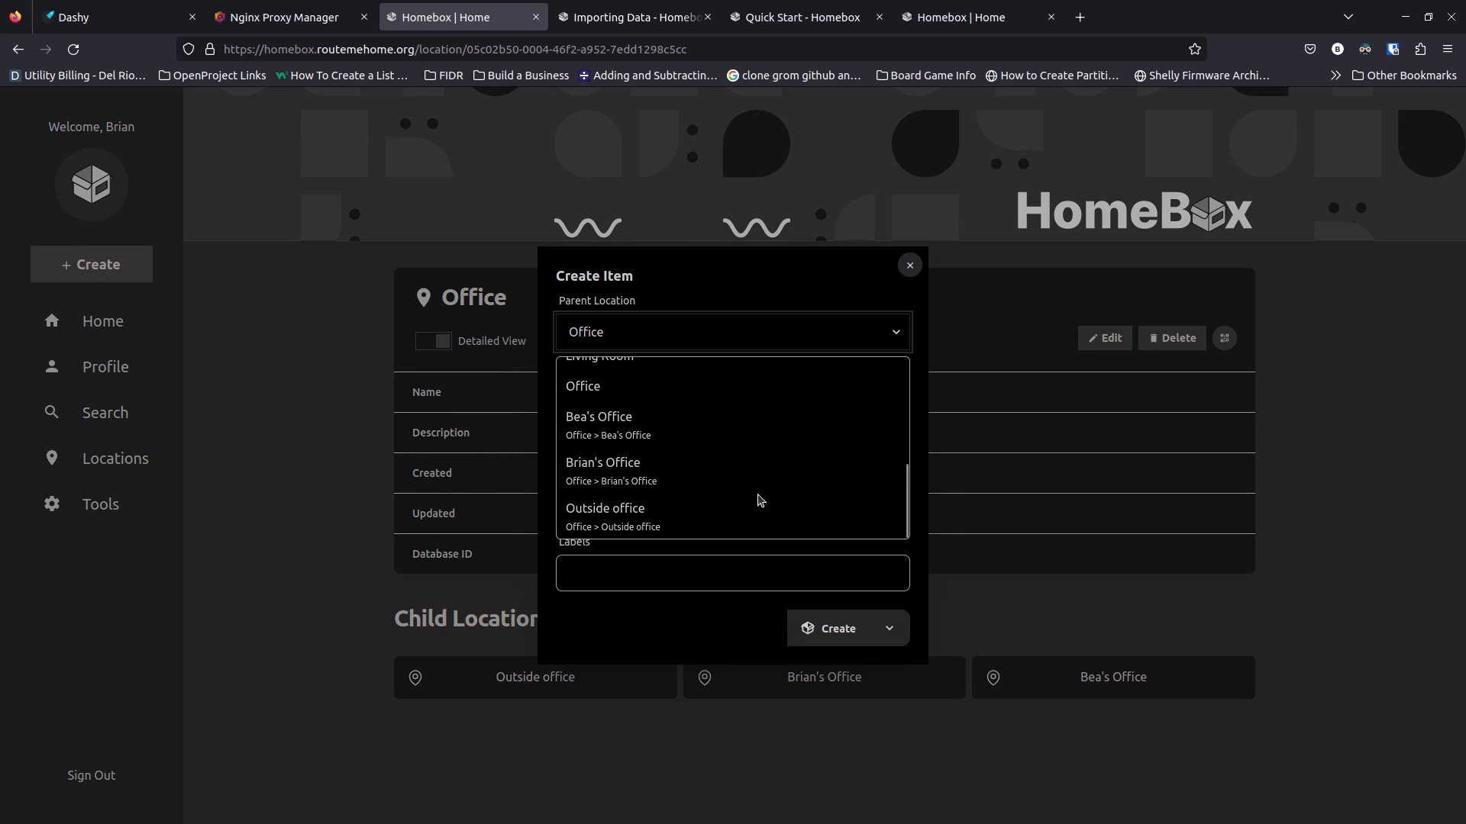
click(676, 484)
Name it Roll-top Desk, add its redwood description, tag it Furniture and create it
click(639, 400)
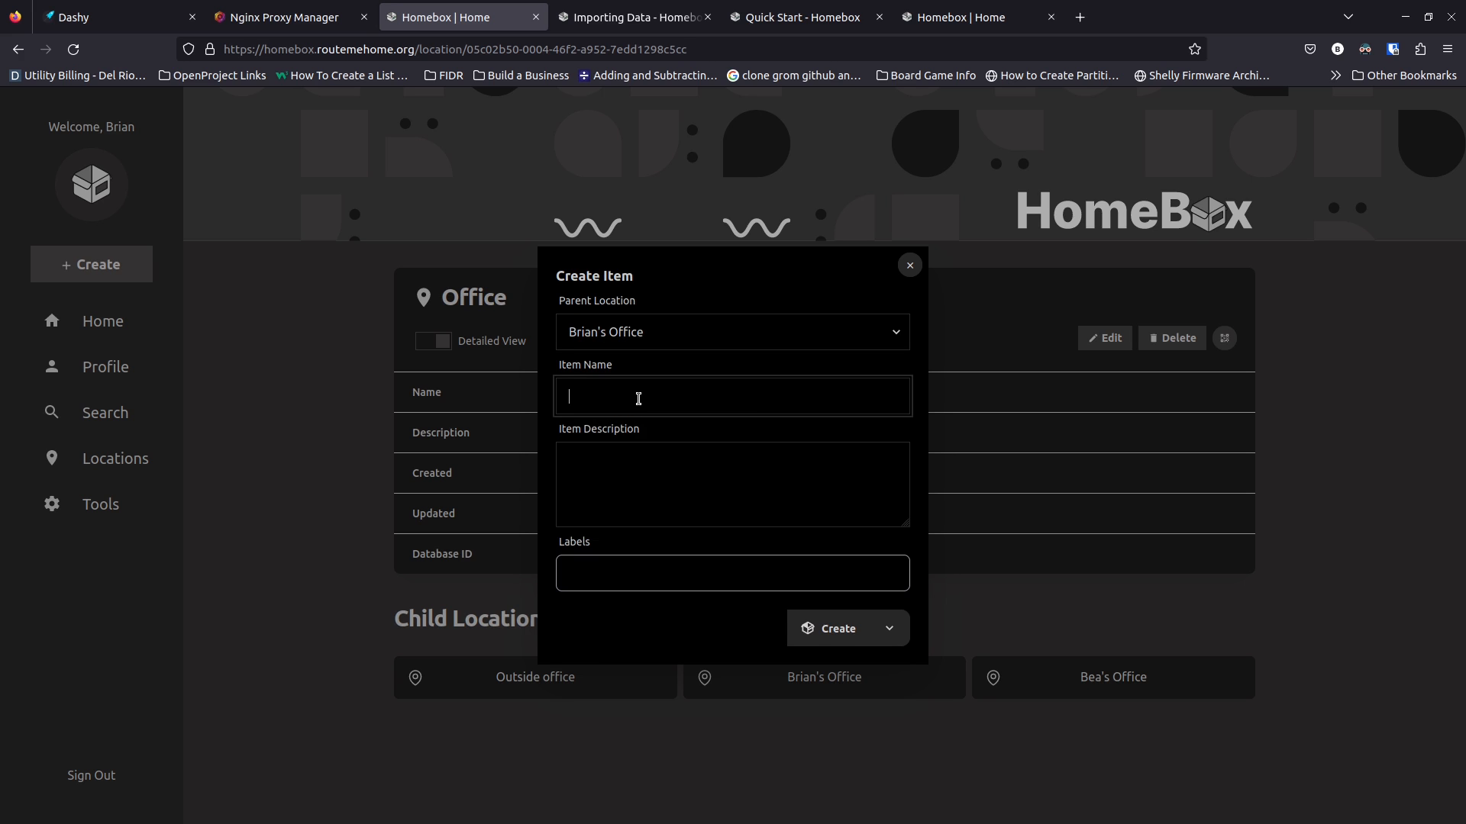
text(Roll-top Desk)
key(Tab)
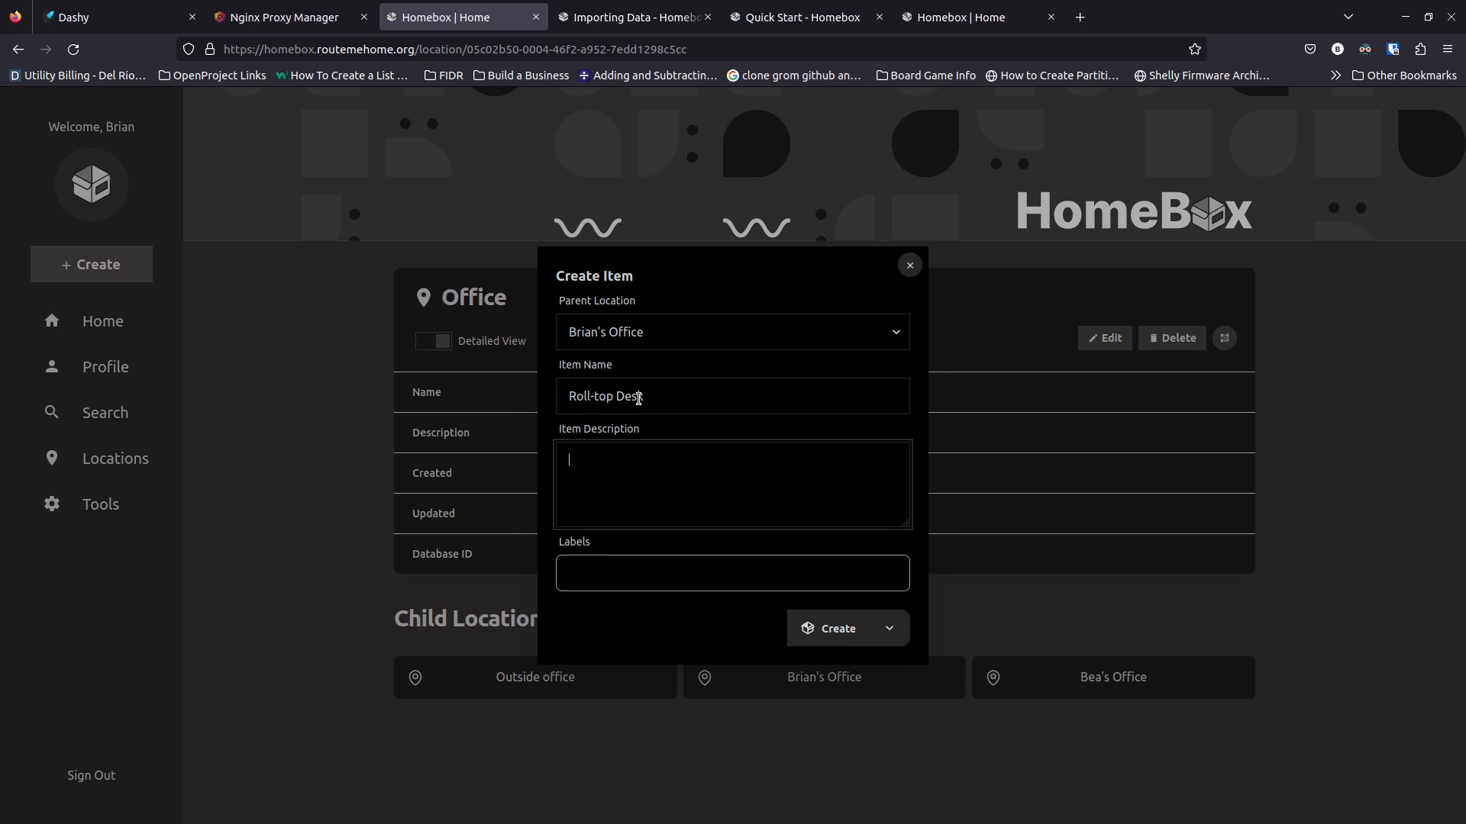
click(626, 579)
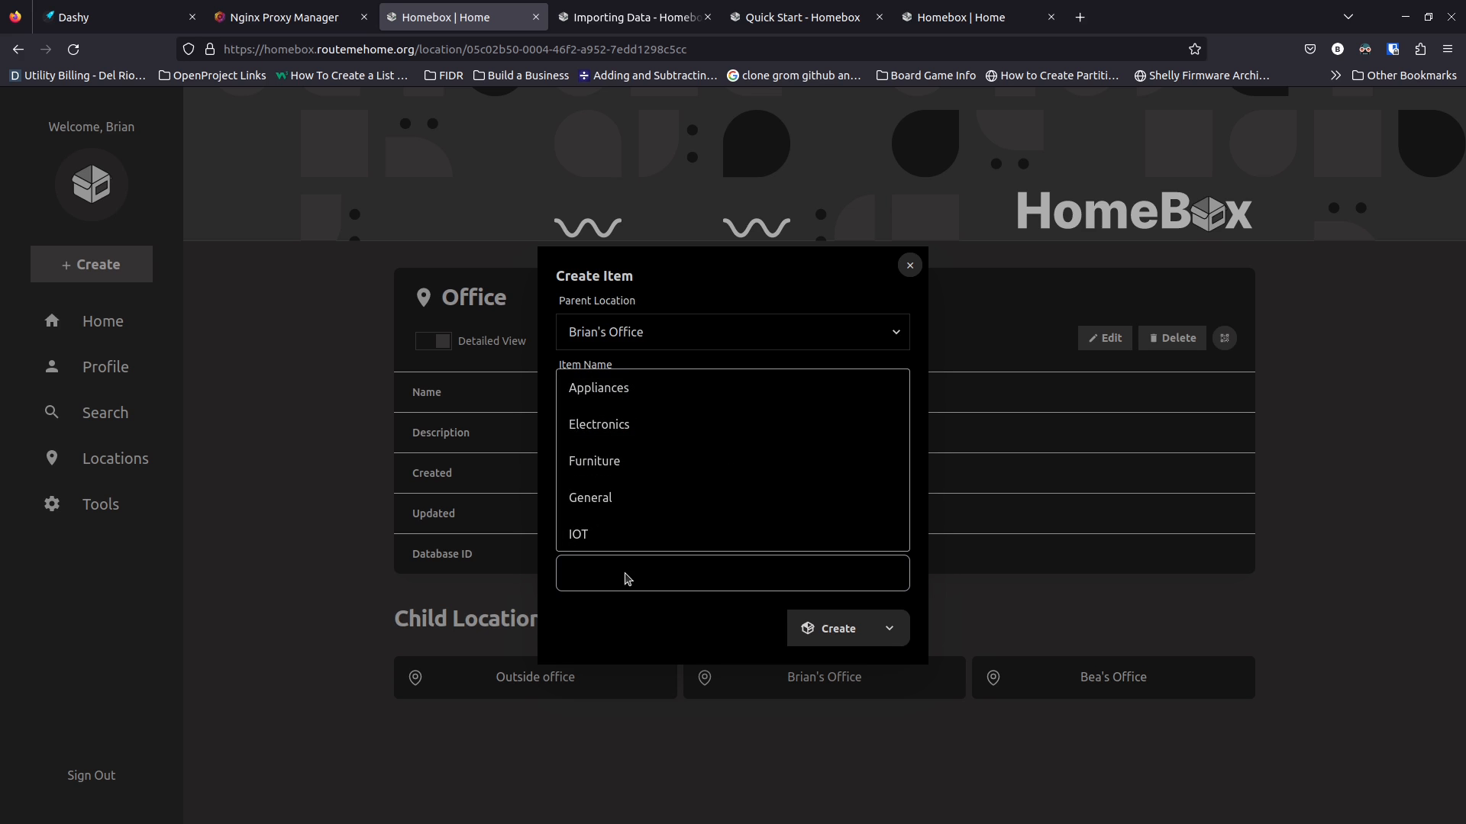
scroll(634, 537, down, 3)
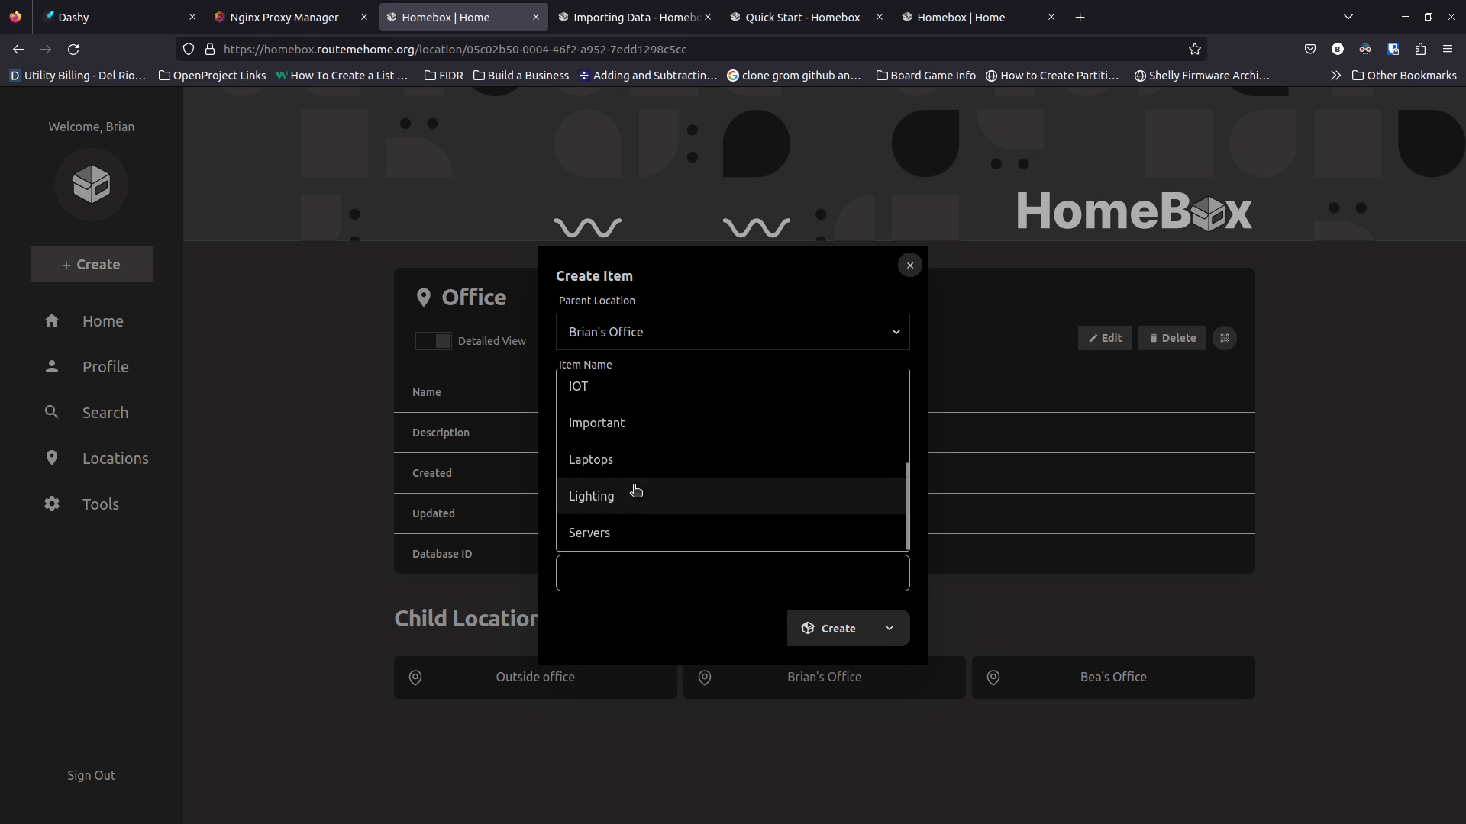
scroll(631, 523, up, 3)
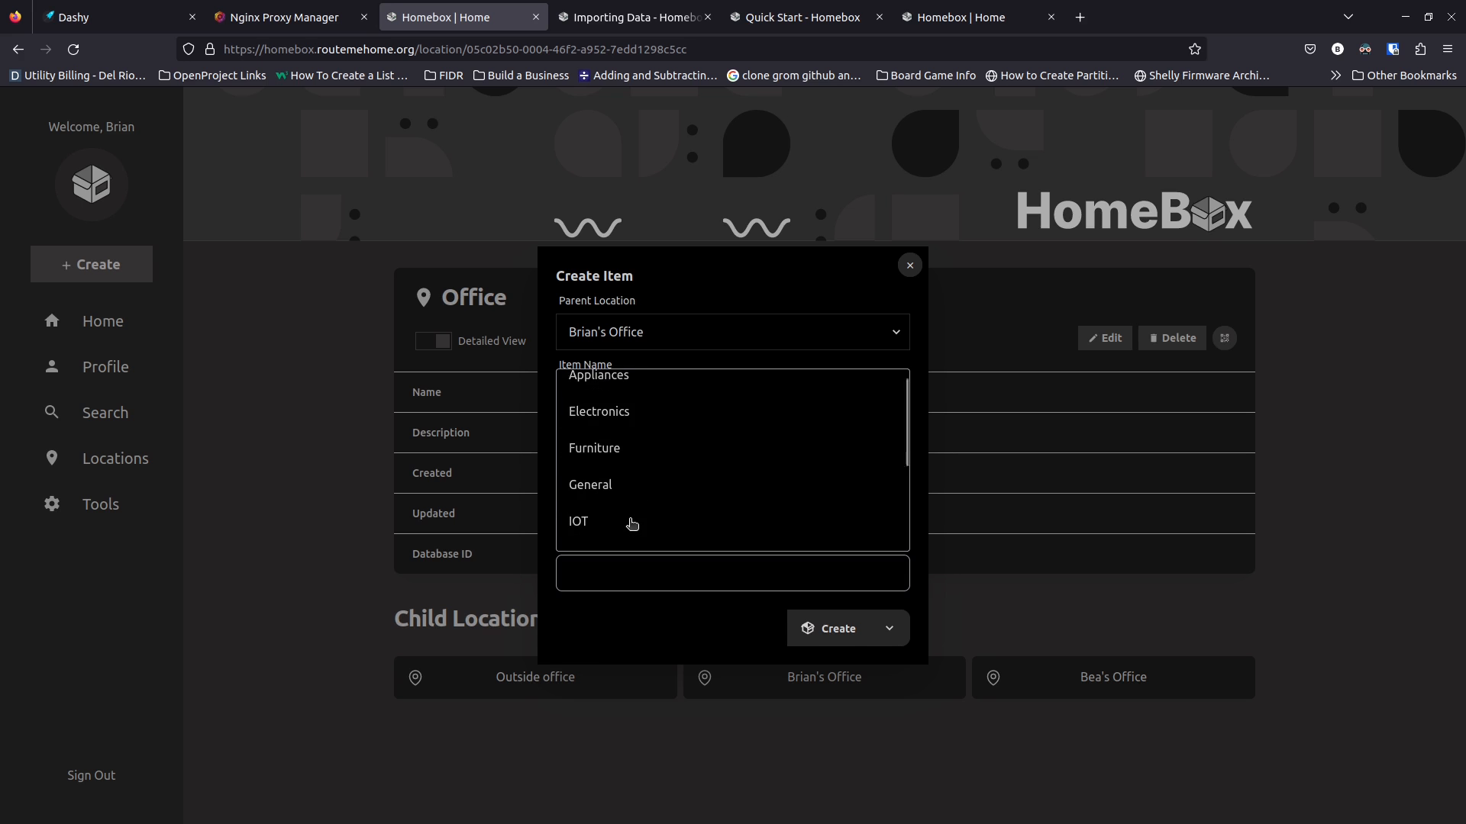
click(642, 459)
click(725, 633)
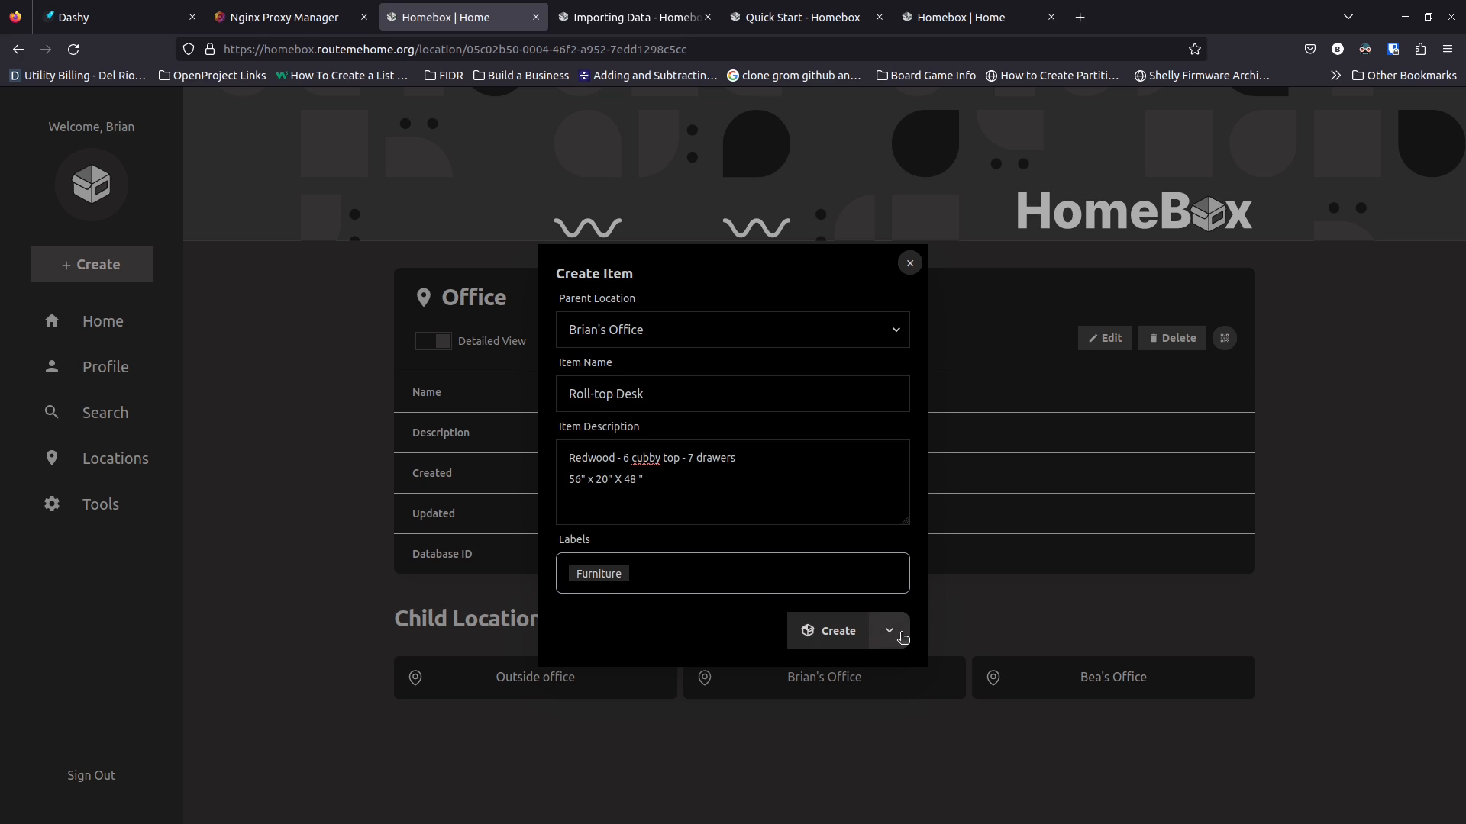
click(835, 632)
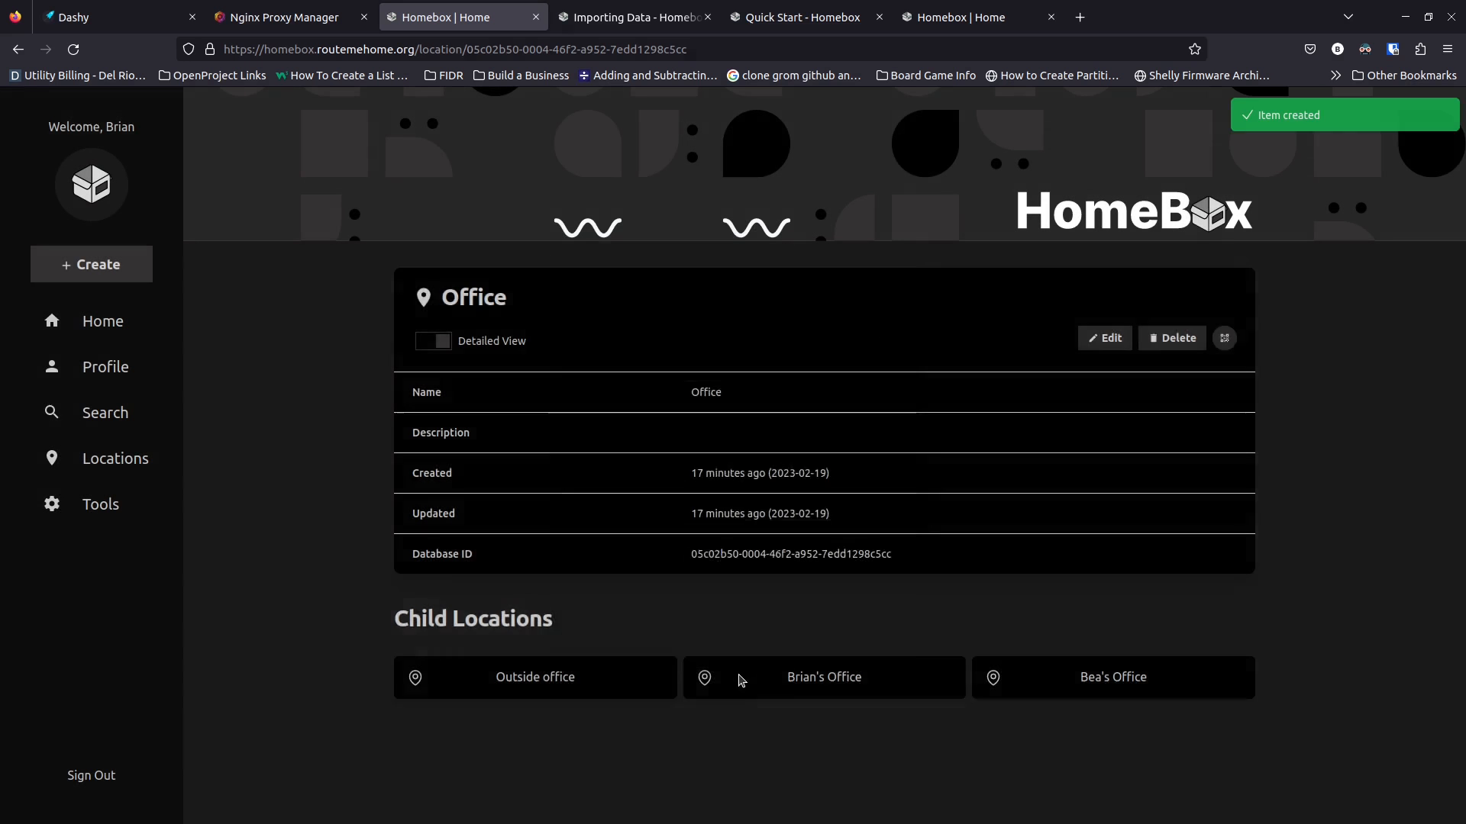
Review the Roll-top Desk details (Asset ID 000-001) and open its Log showing 0 entries
scroll(664, 491, down, 8)
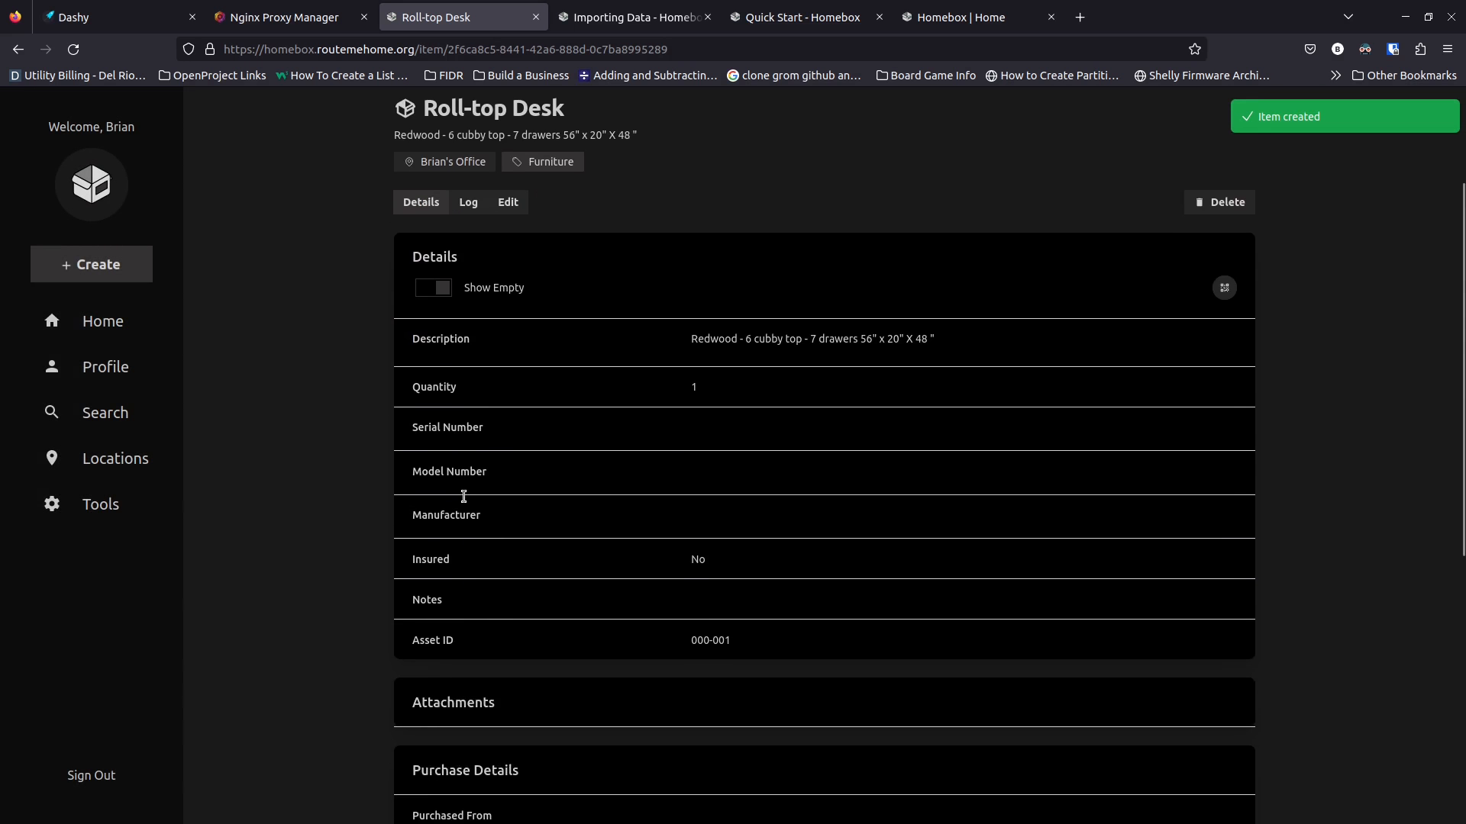
scroll(665, 504, up, 9)
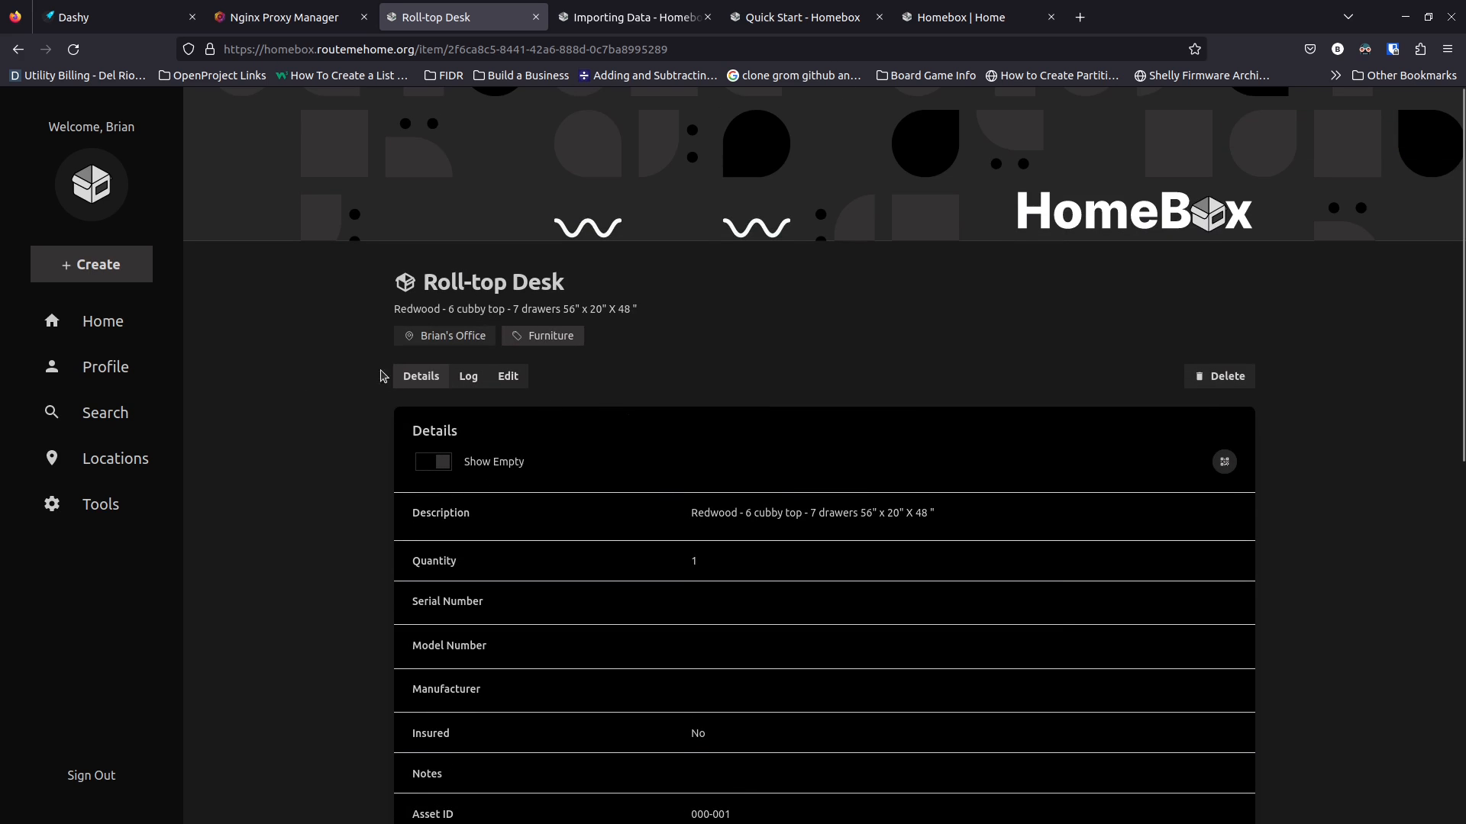
click(468, 382)
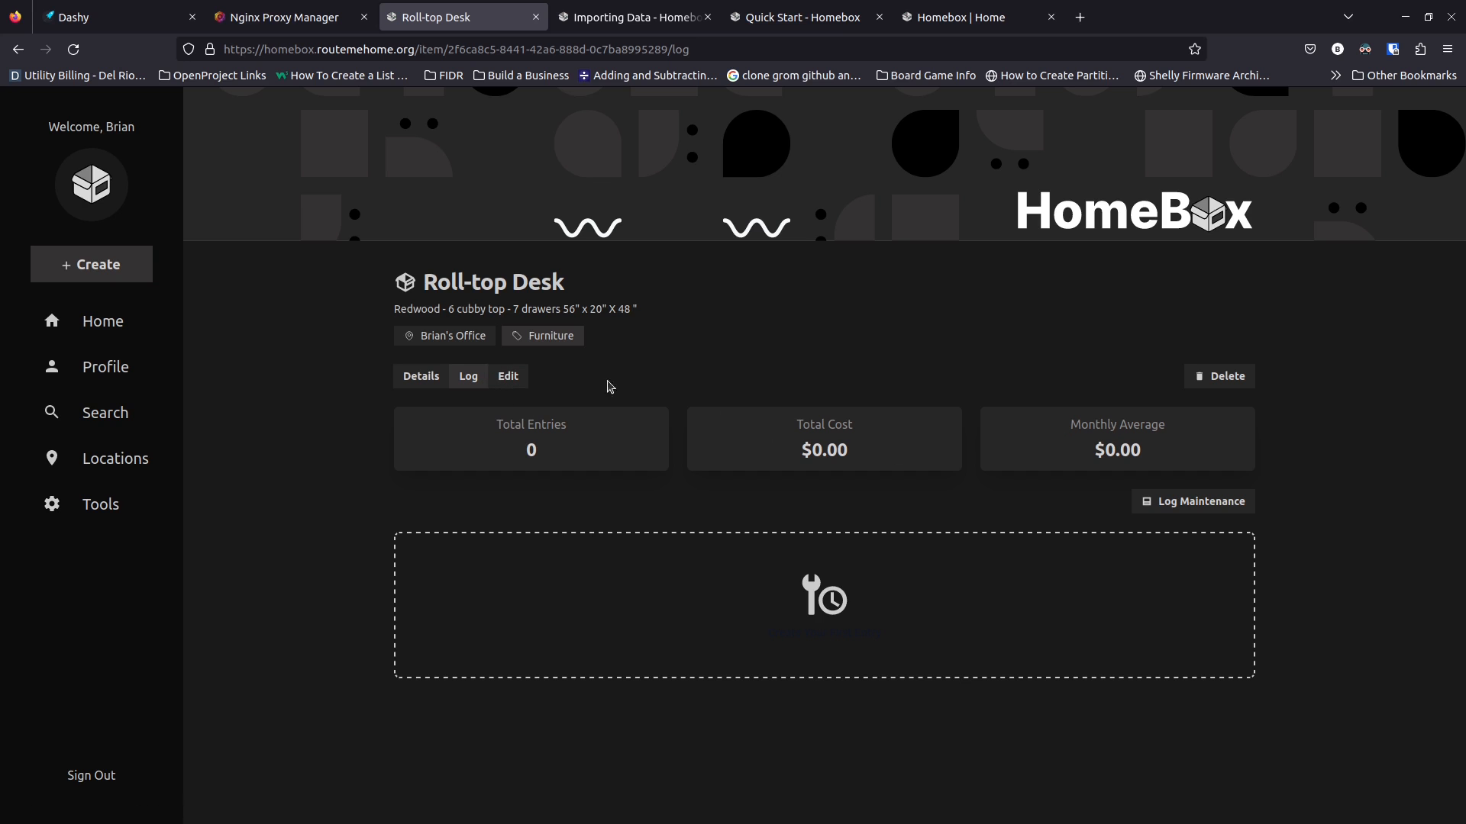
Open the edit form for the Roll-top Desk item
click(506, 379)
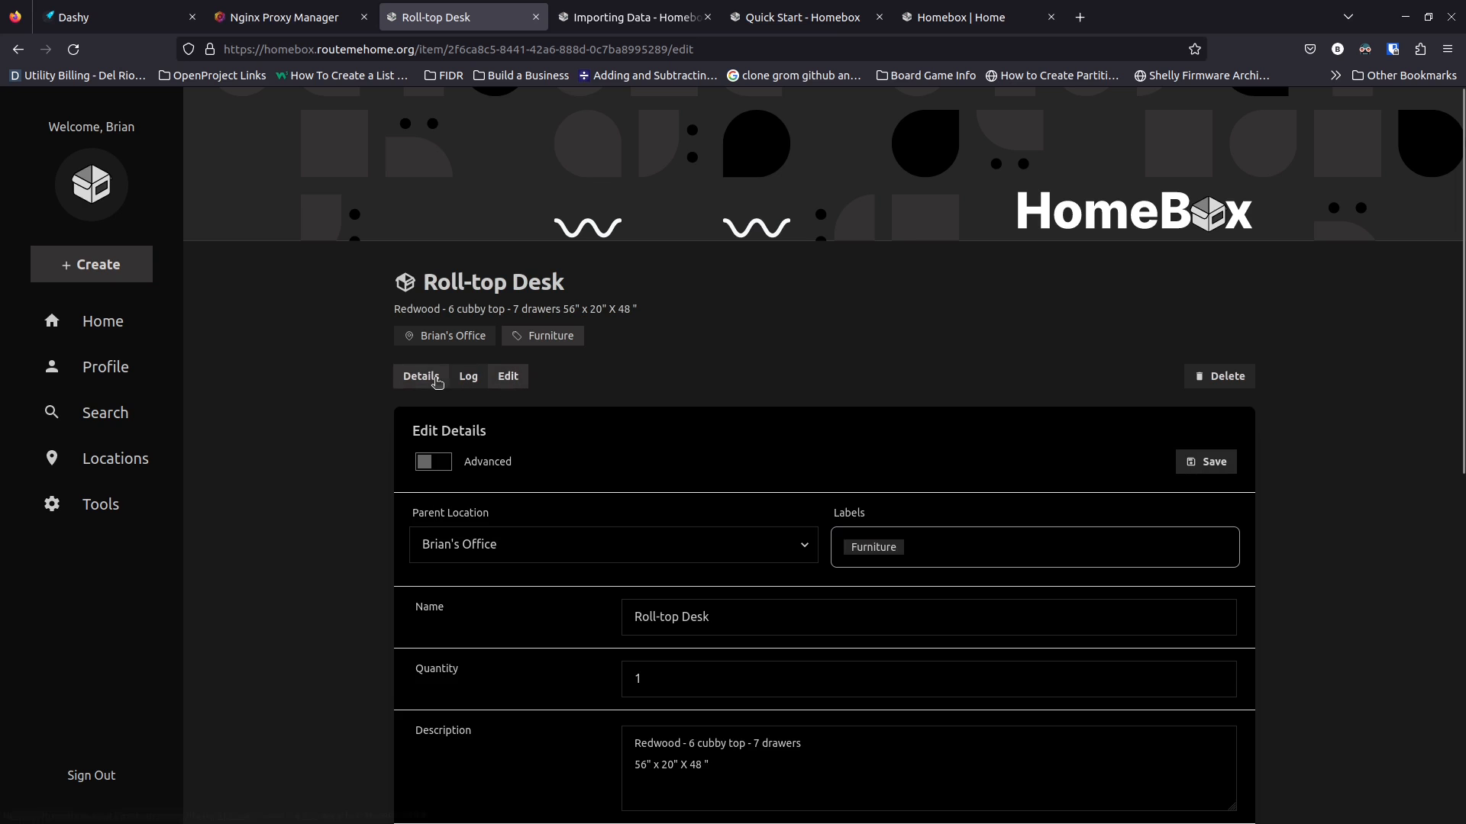
Browse the edit form, toggle Advanced on and off, then go to the Profile page
scroll(603, 635, down, 3)
scroll(584, 636, down, 3)
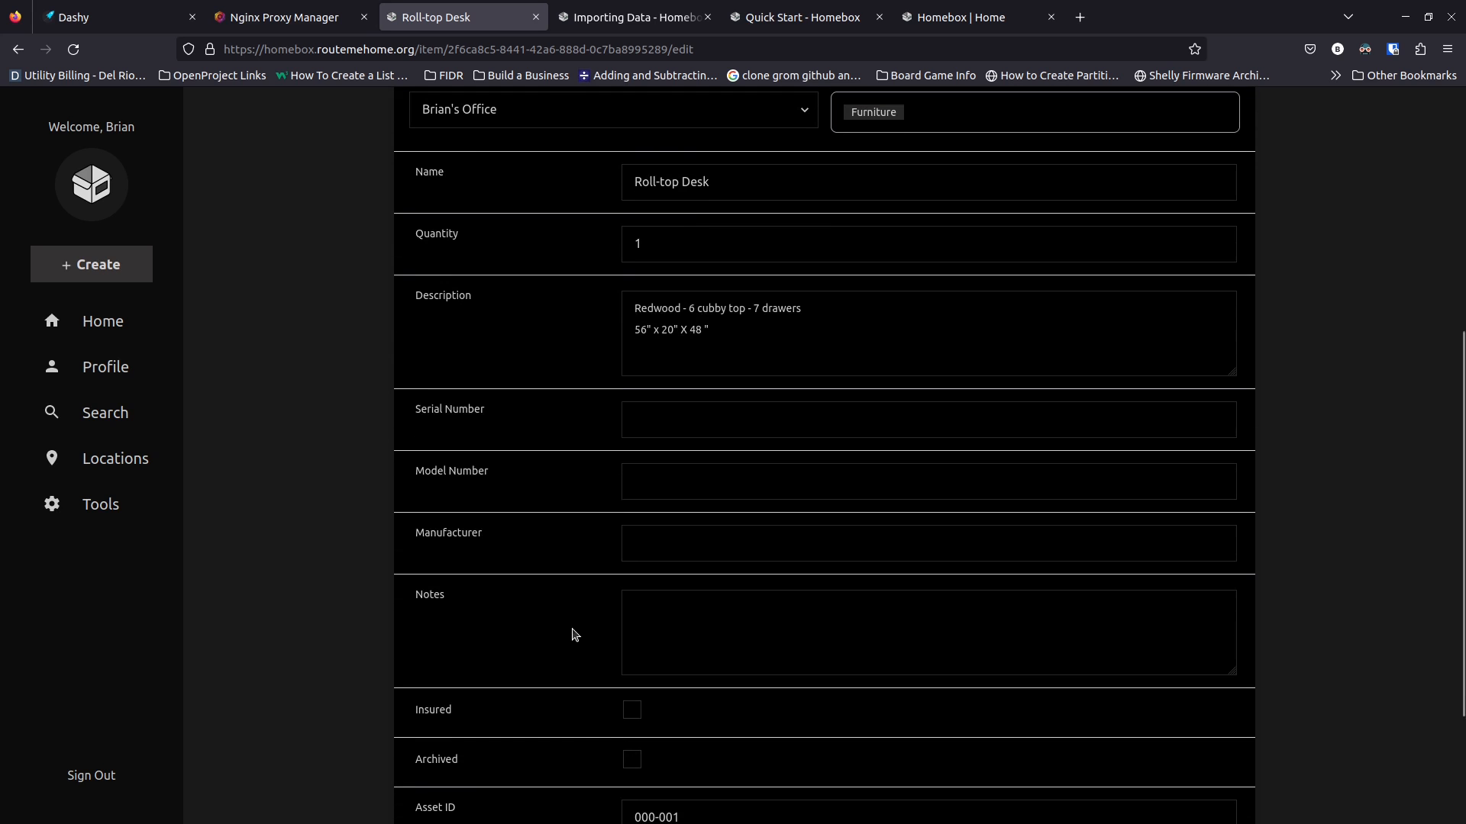
scroll(562, 615, up, 3)
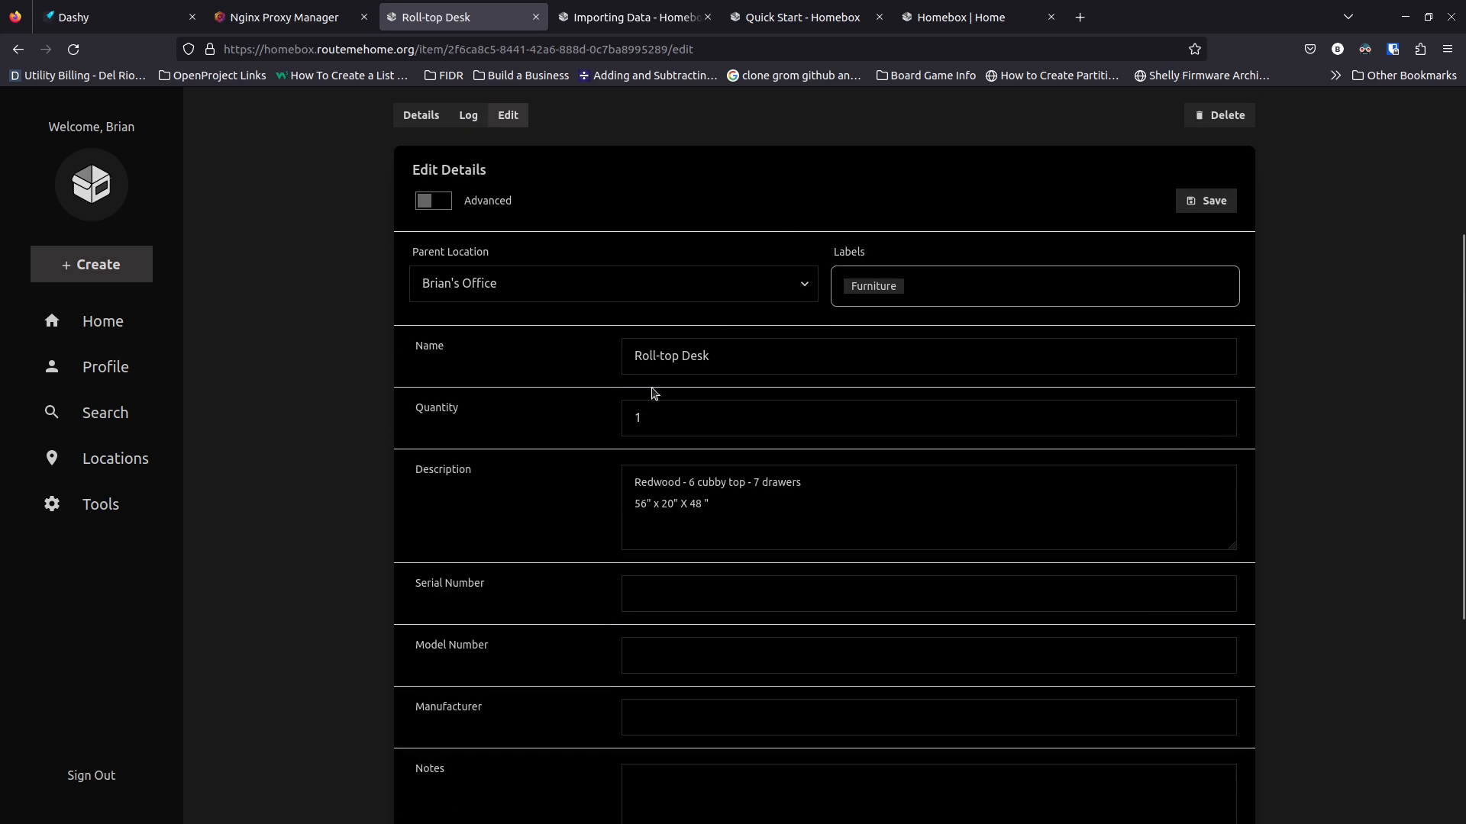
scroll(569, 472, down, 3)
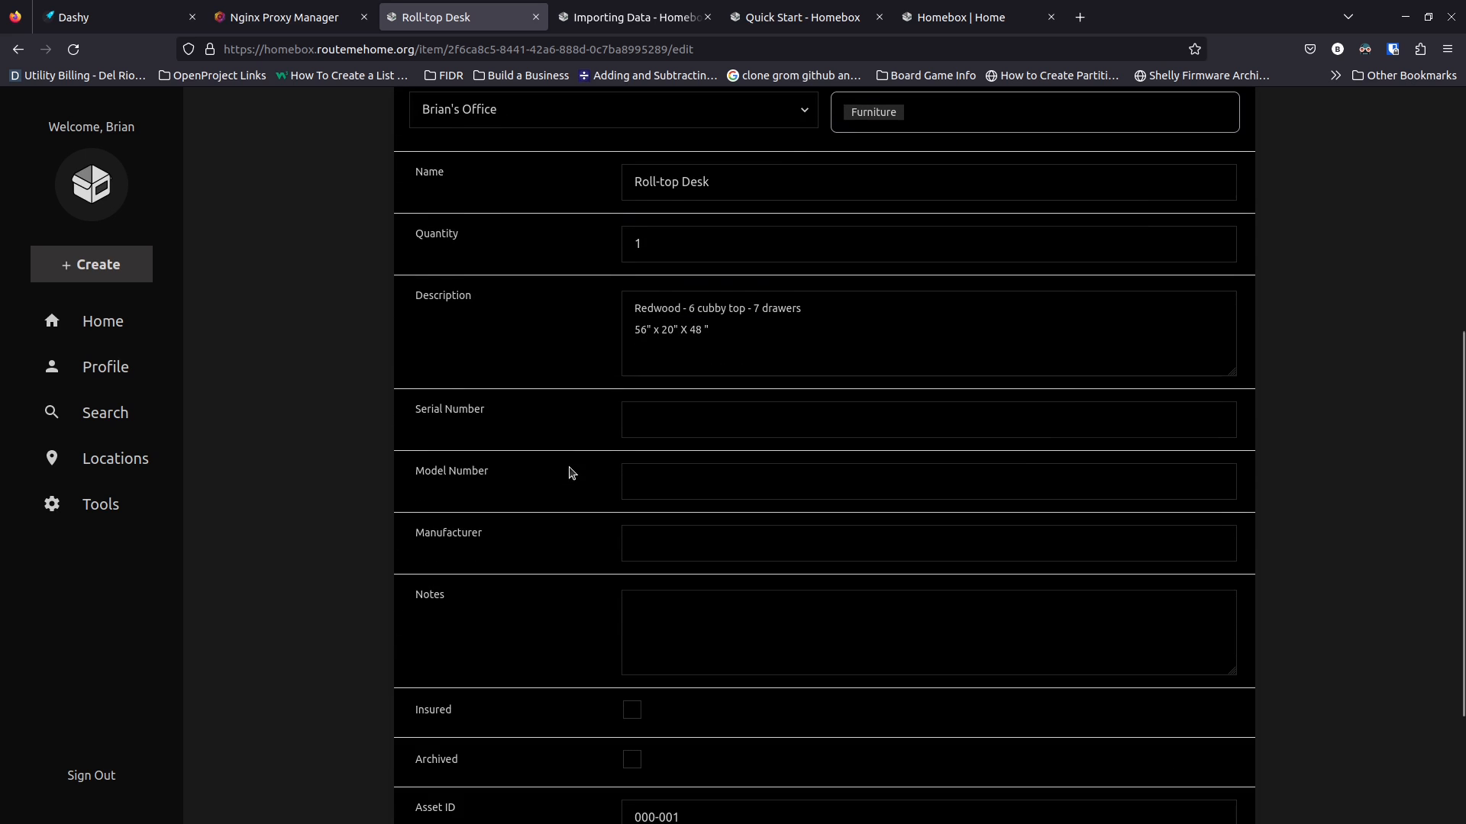
scroll(526, 463, up, 5)
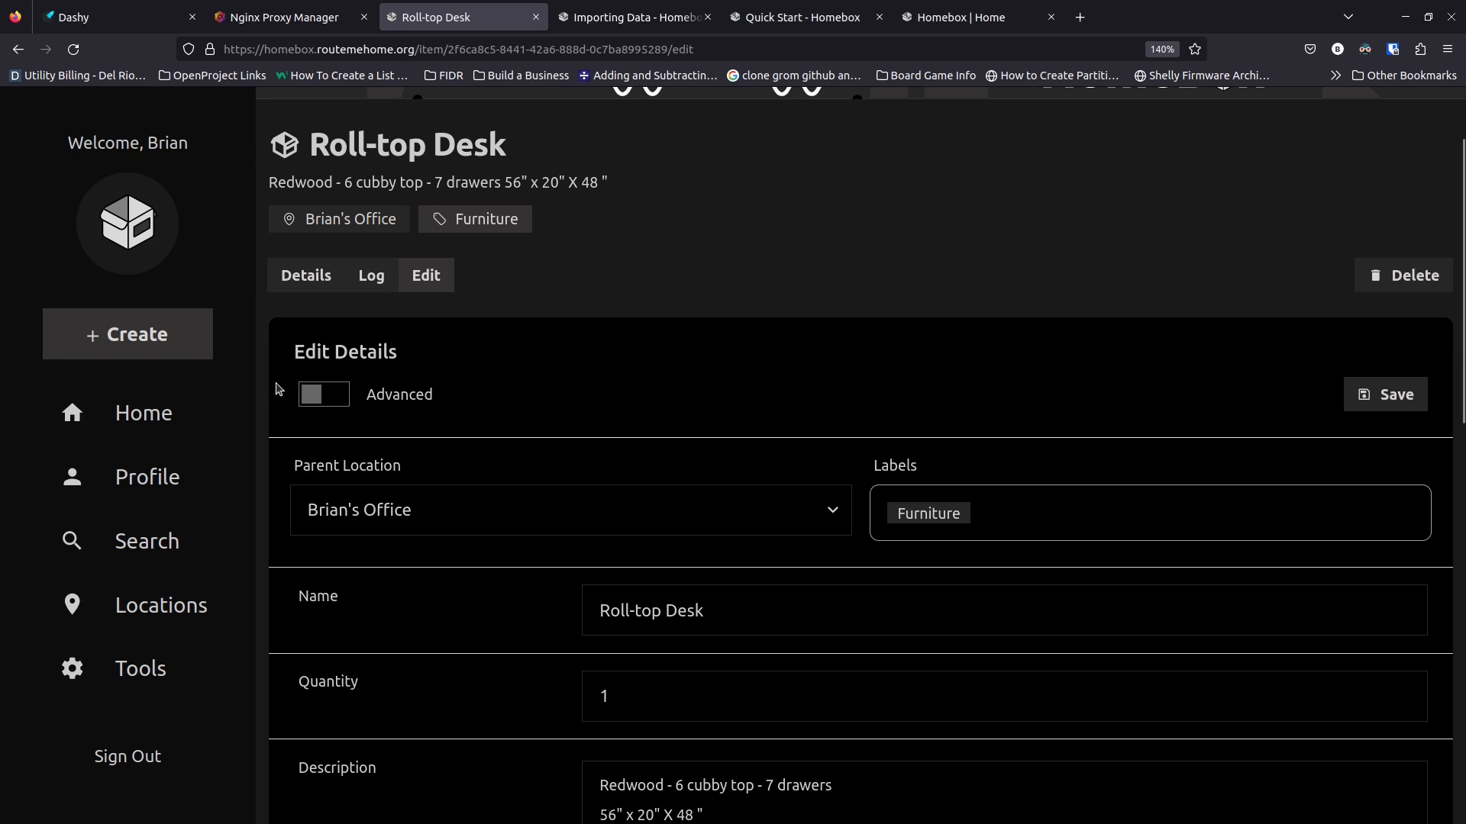
click(324, 403)
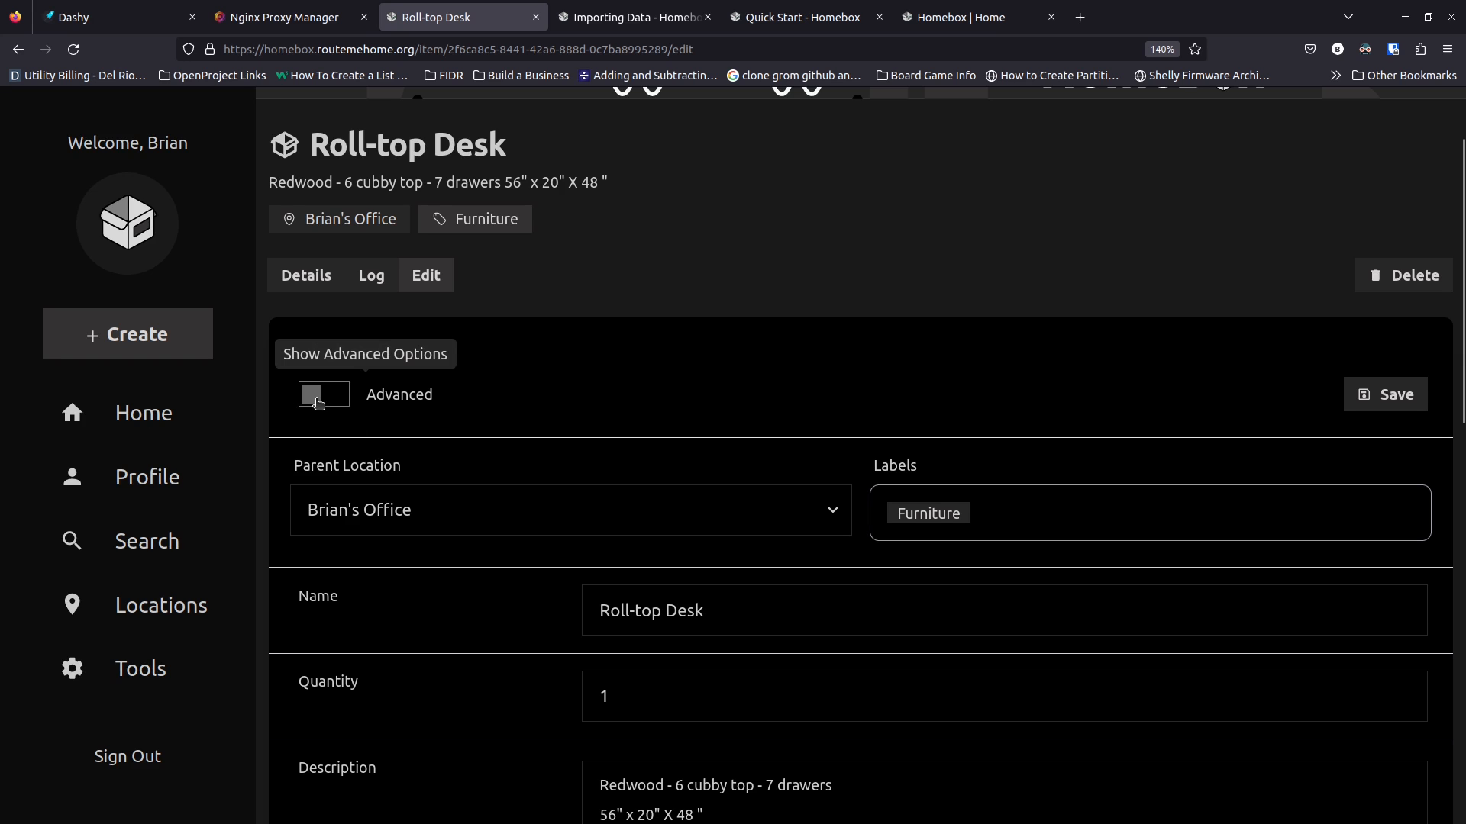
click(321, 402)
click(154, 478)
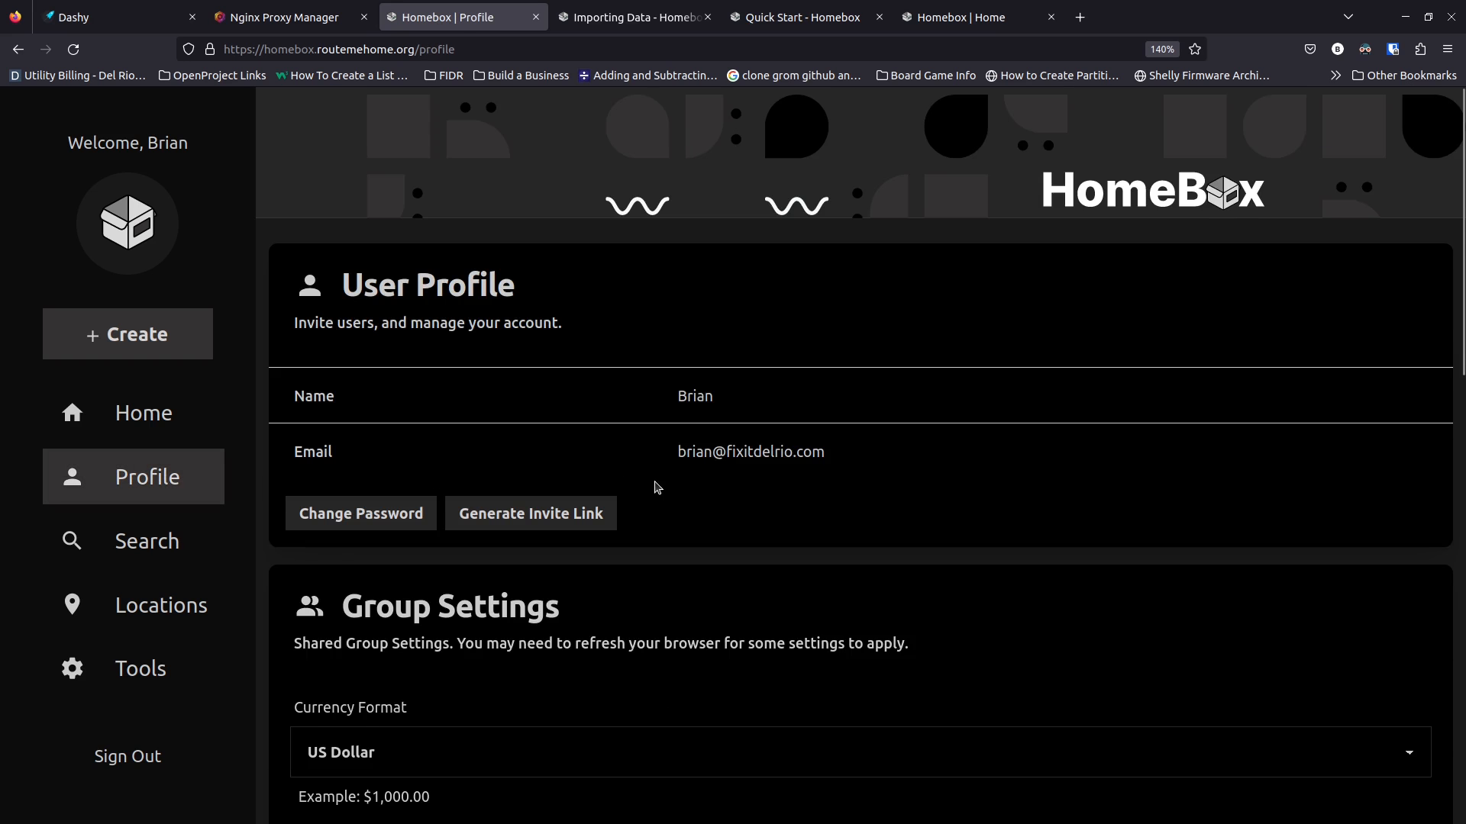
Try the Halloween and Forest themes, then apply the dark Night theme
scroll(657, 487, down, 10)
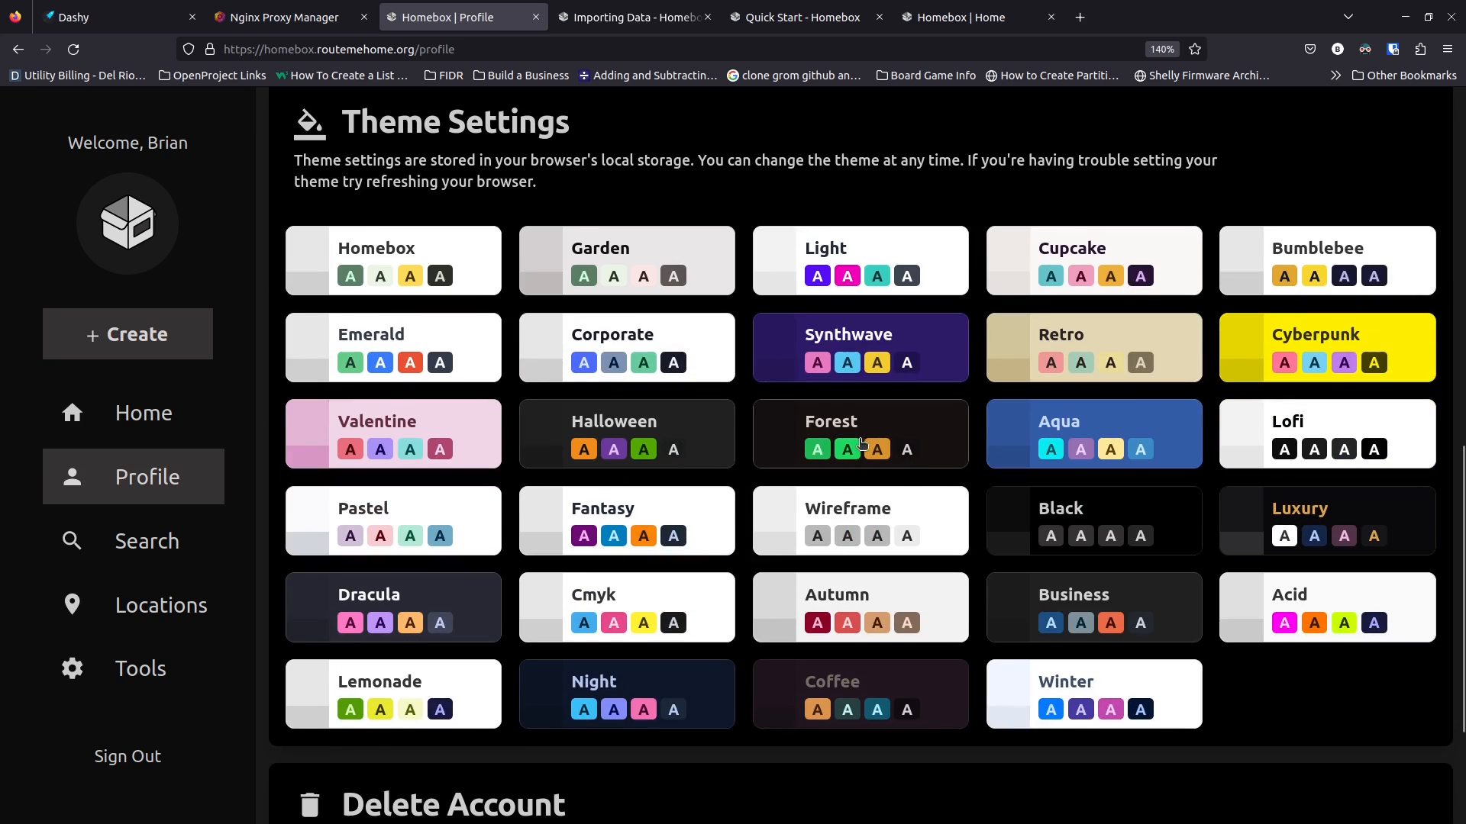
click(704, 425)
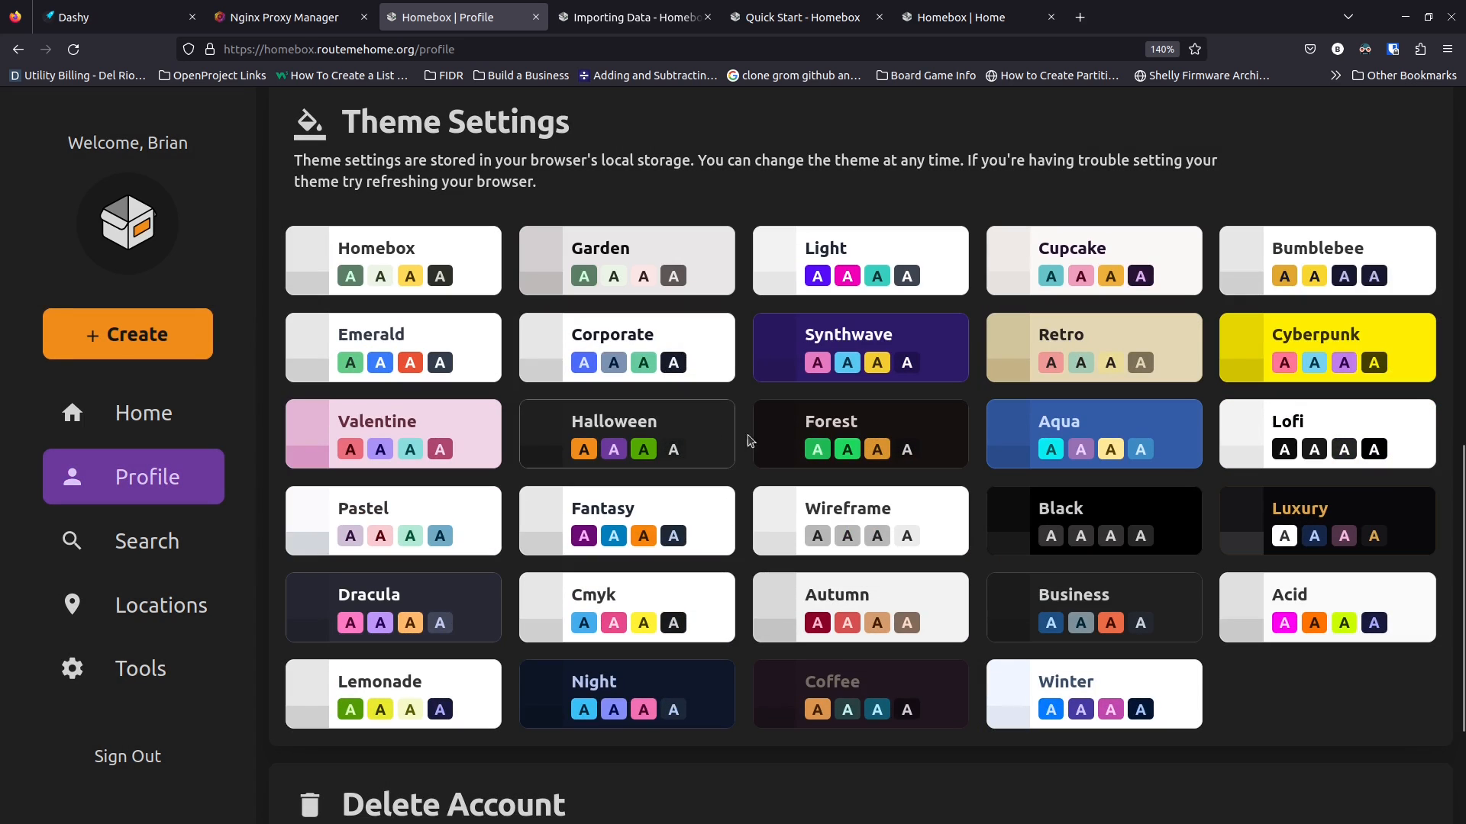
click(785, 438)
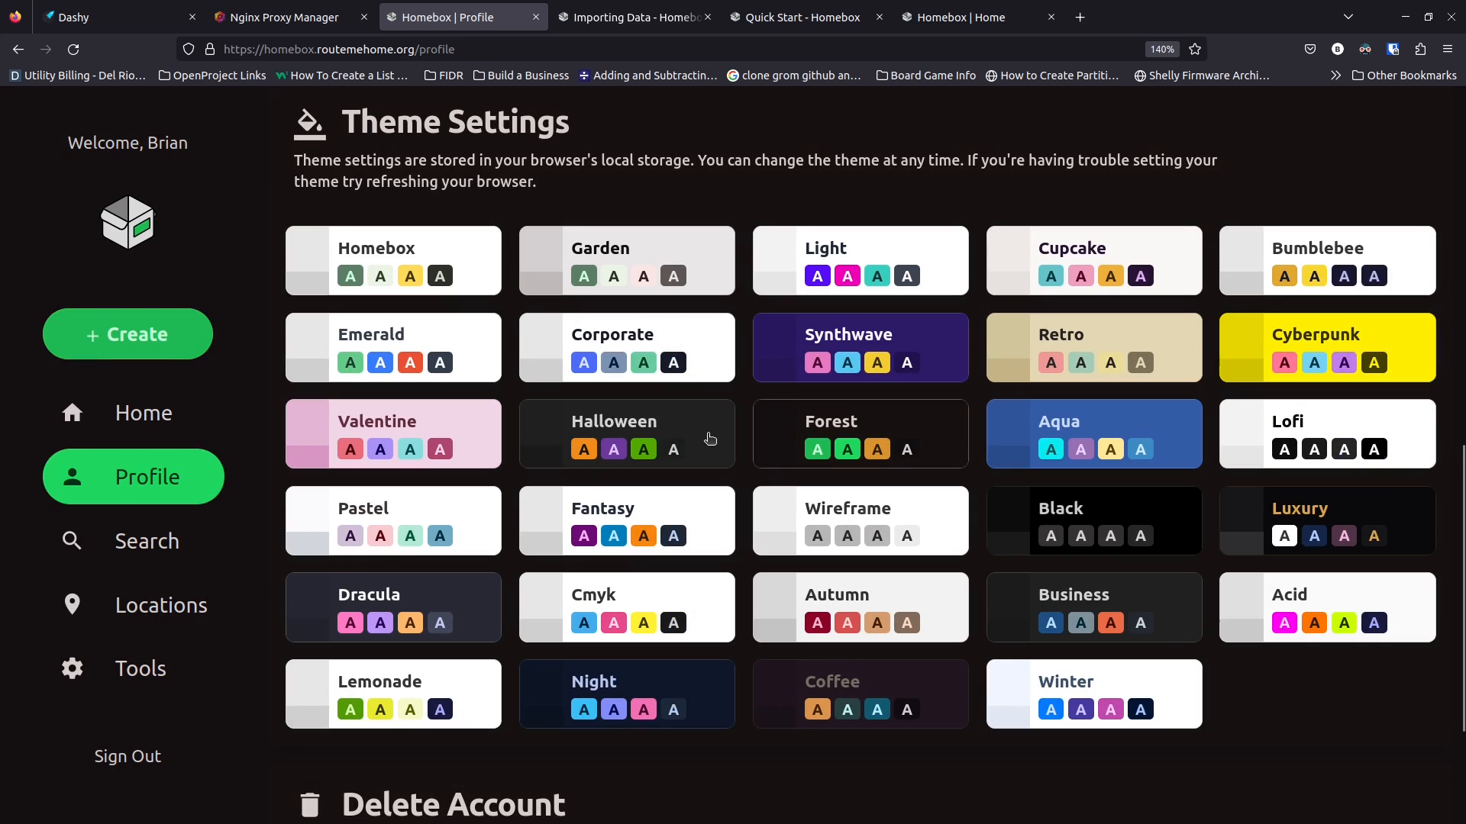
click(710, 437)
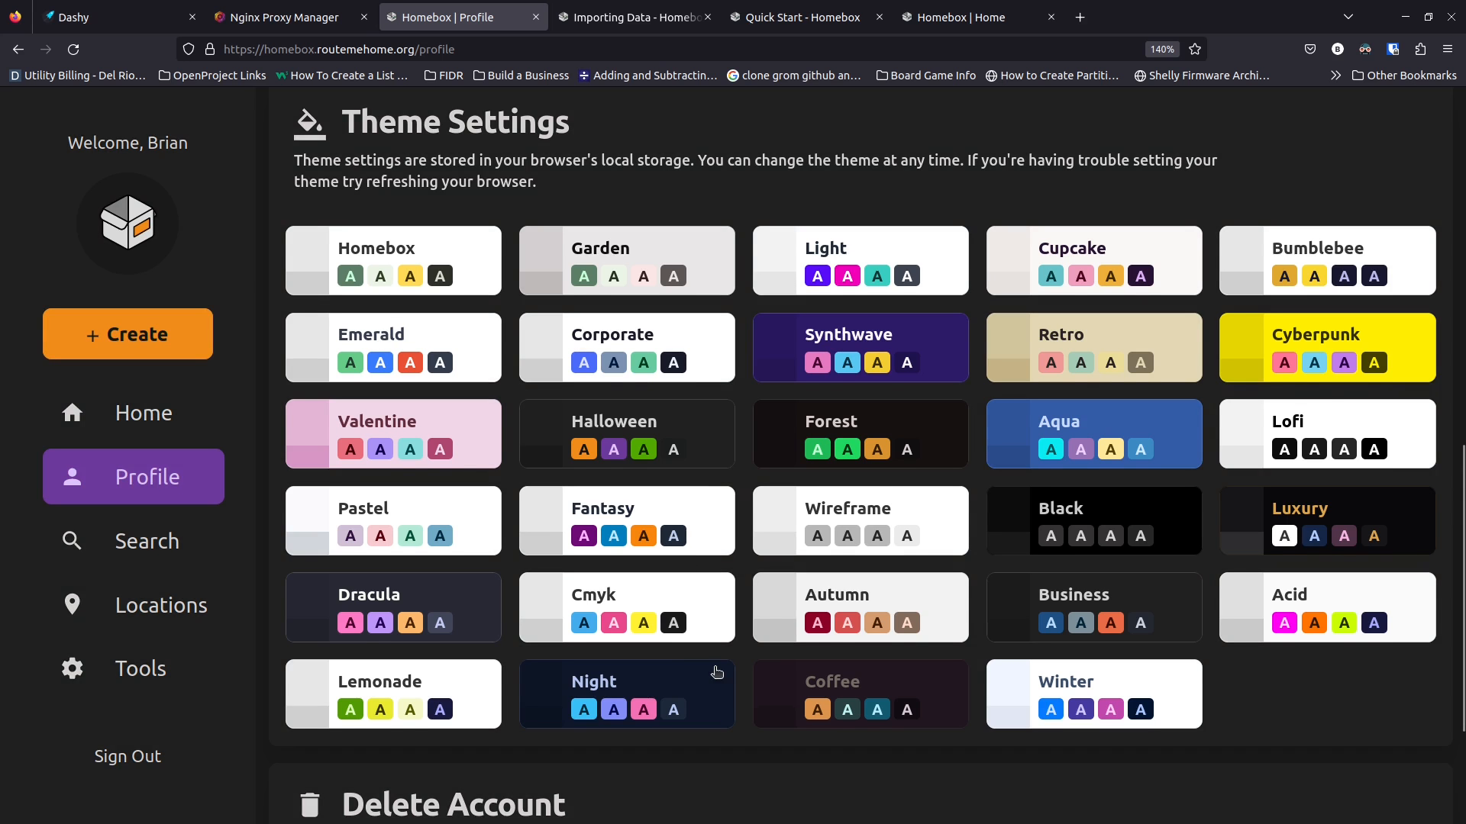
scroll(703, 519, down, 3)
click(695, 563)
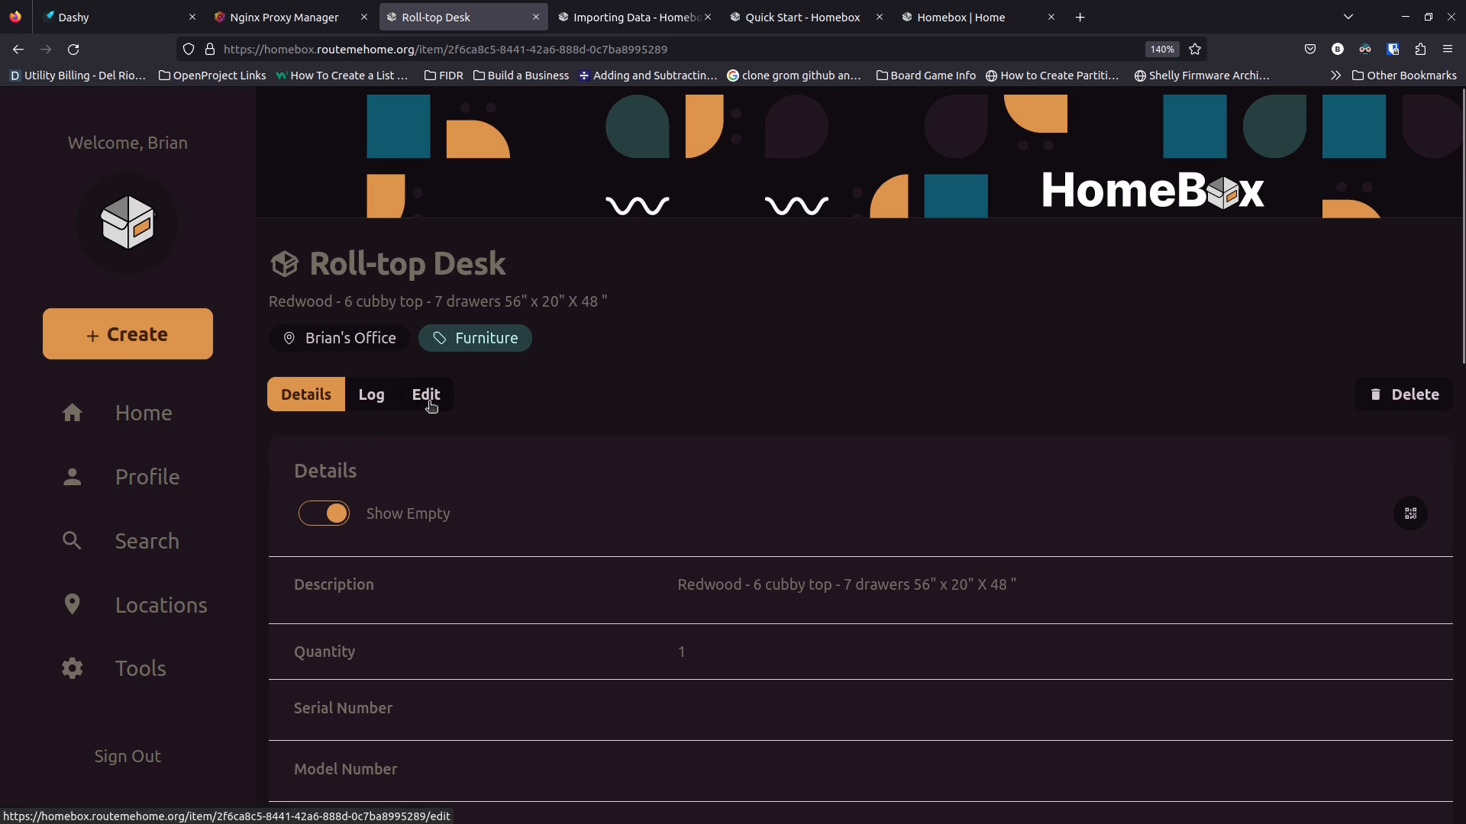
Reopen the desk's edit form with Advanced options shown and view the Parent Item list
click(425, 395)
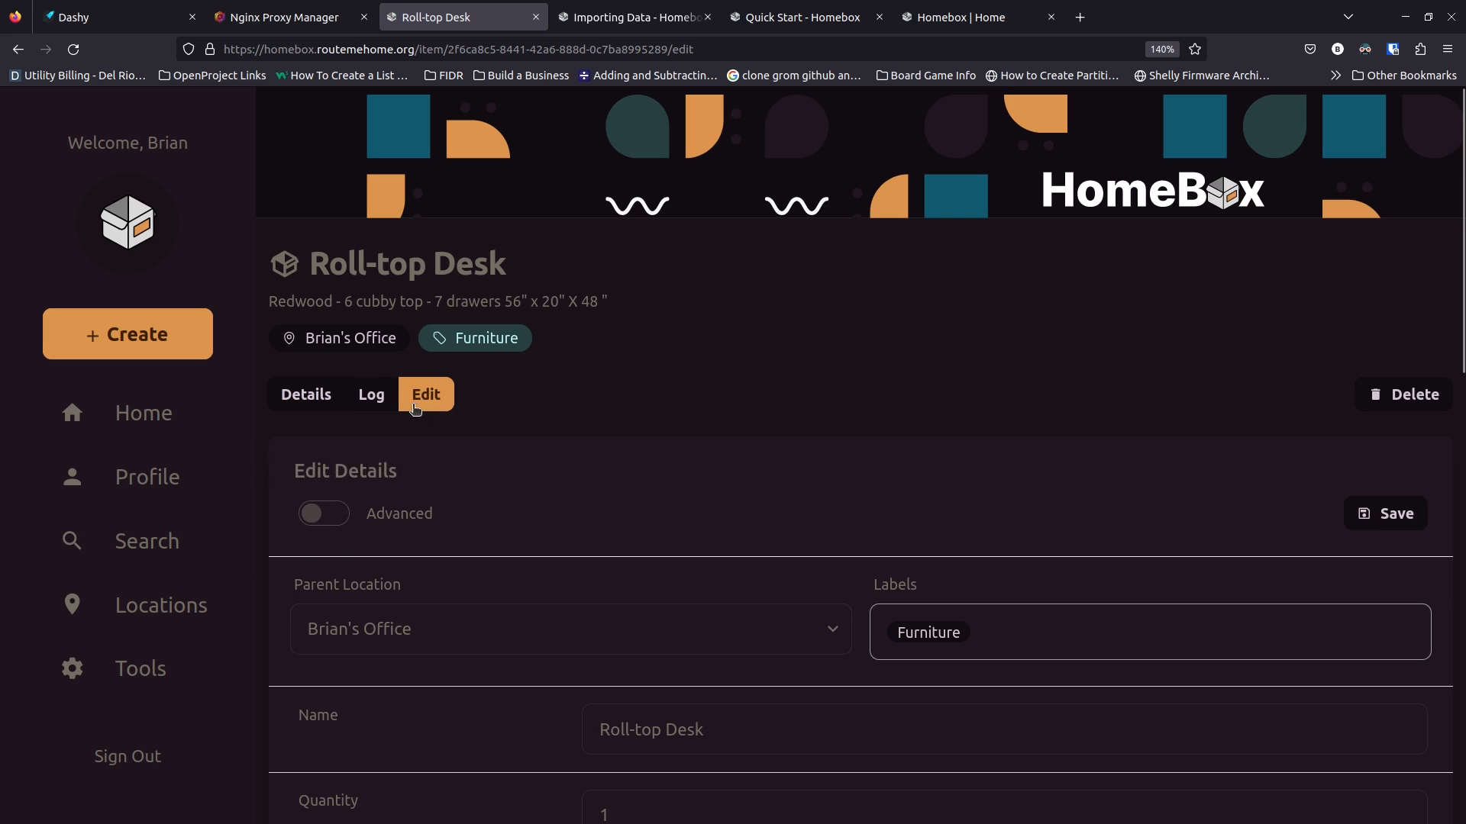
click(331, 512)
scroll(539, 477, down, 3)
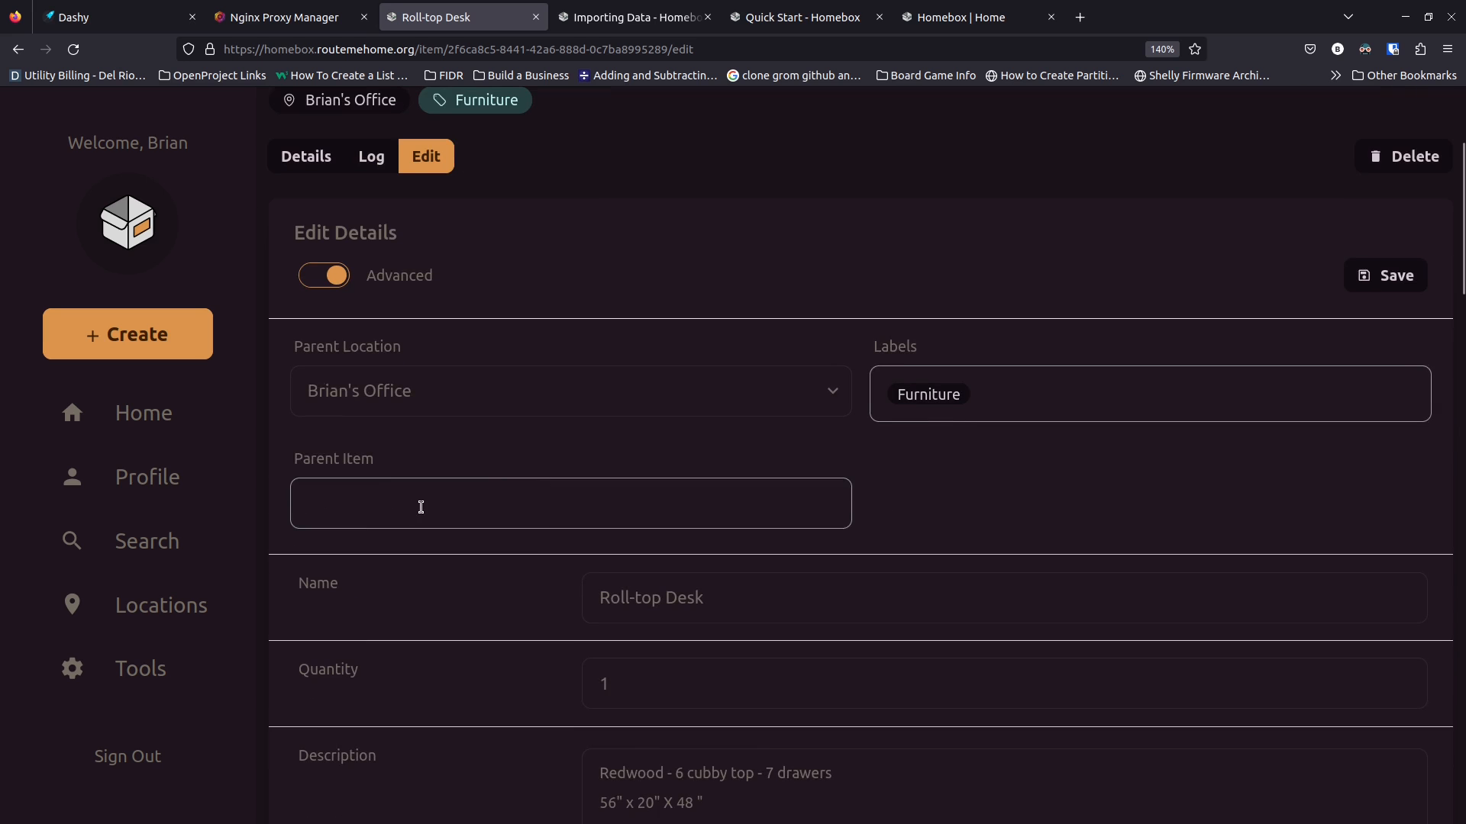
scroll(478, 501, down, 2)
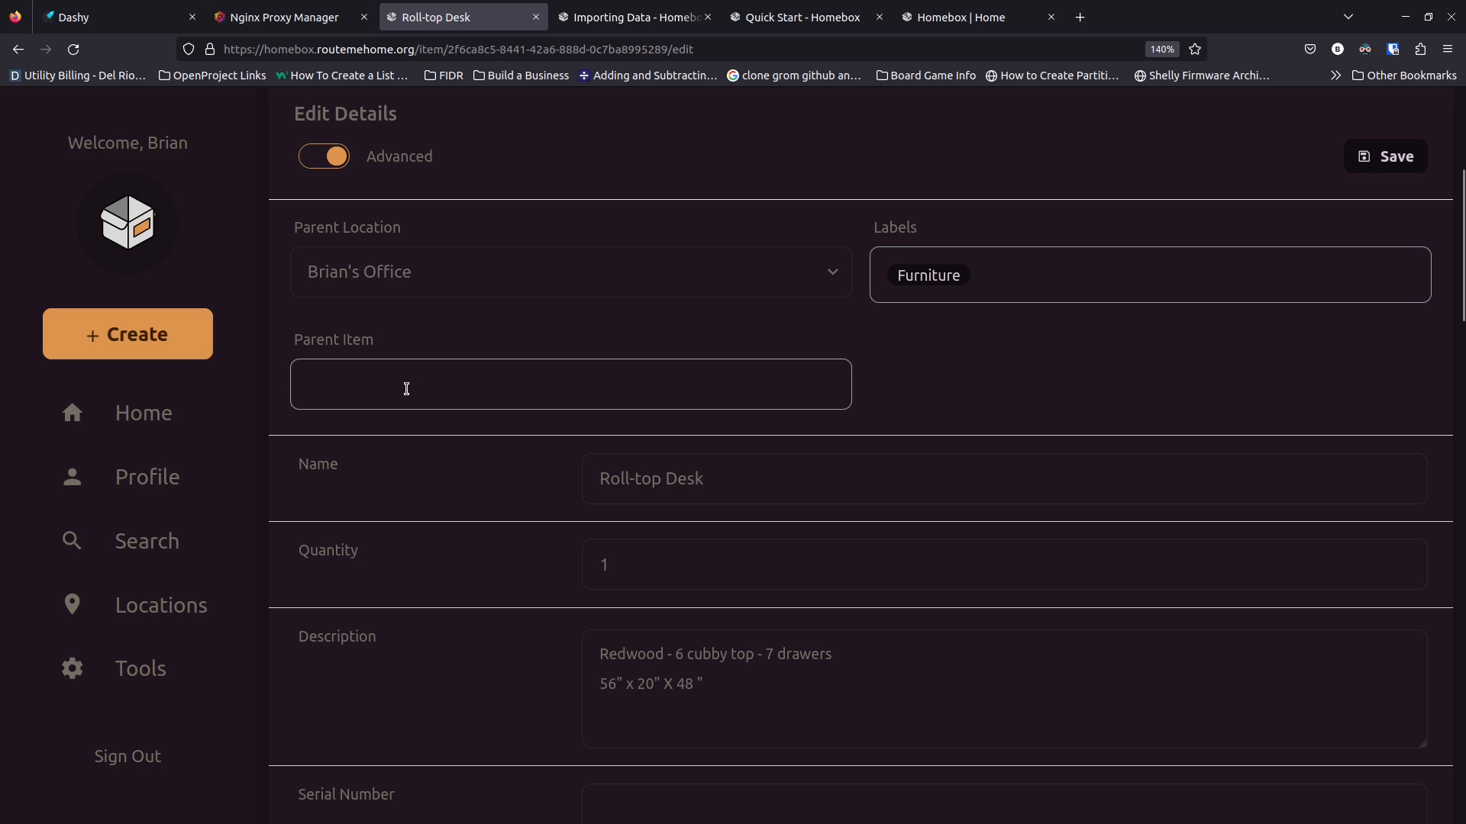
click(496, 388)
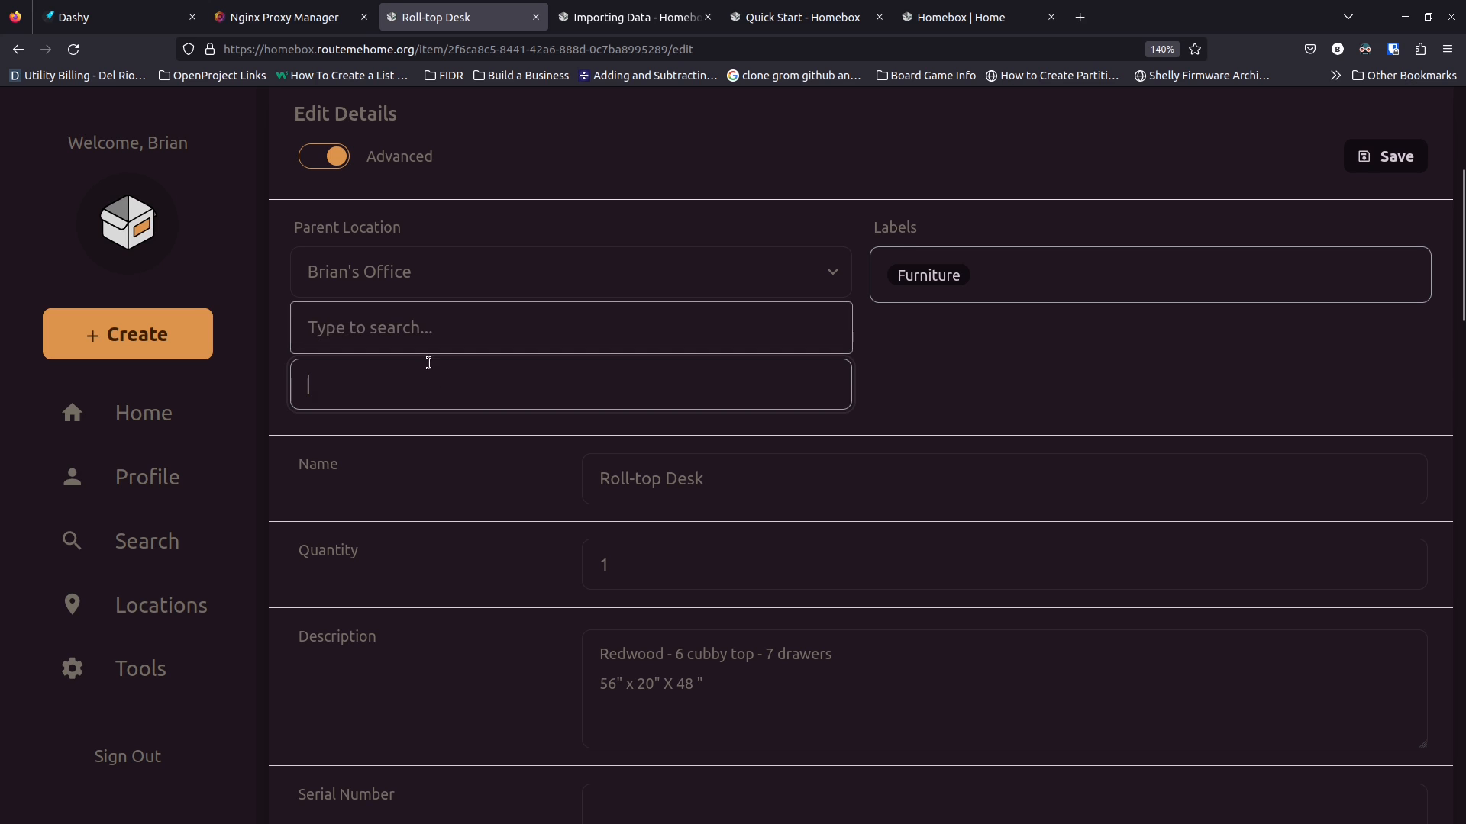
Scroll down the form to the purchase details and select the Purchased From field
scroll(506, 511, down, 3)
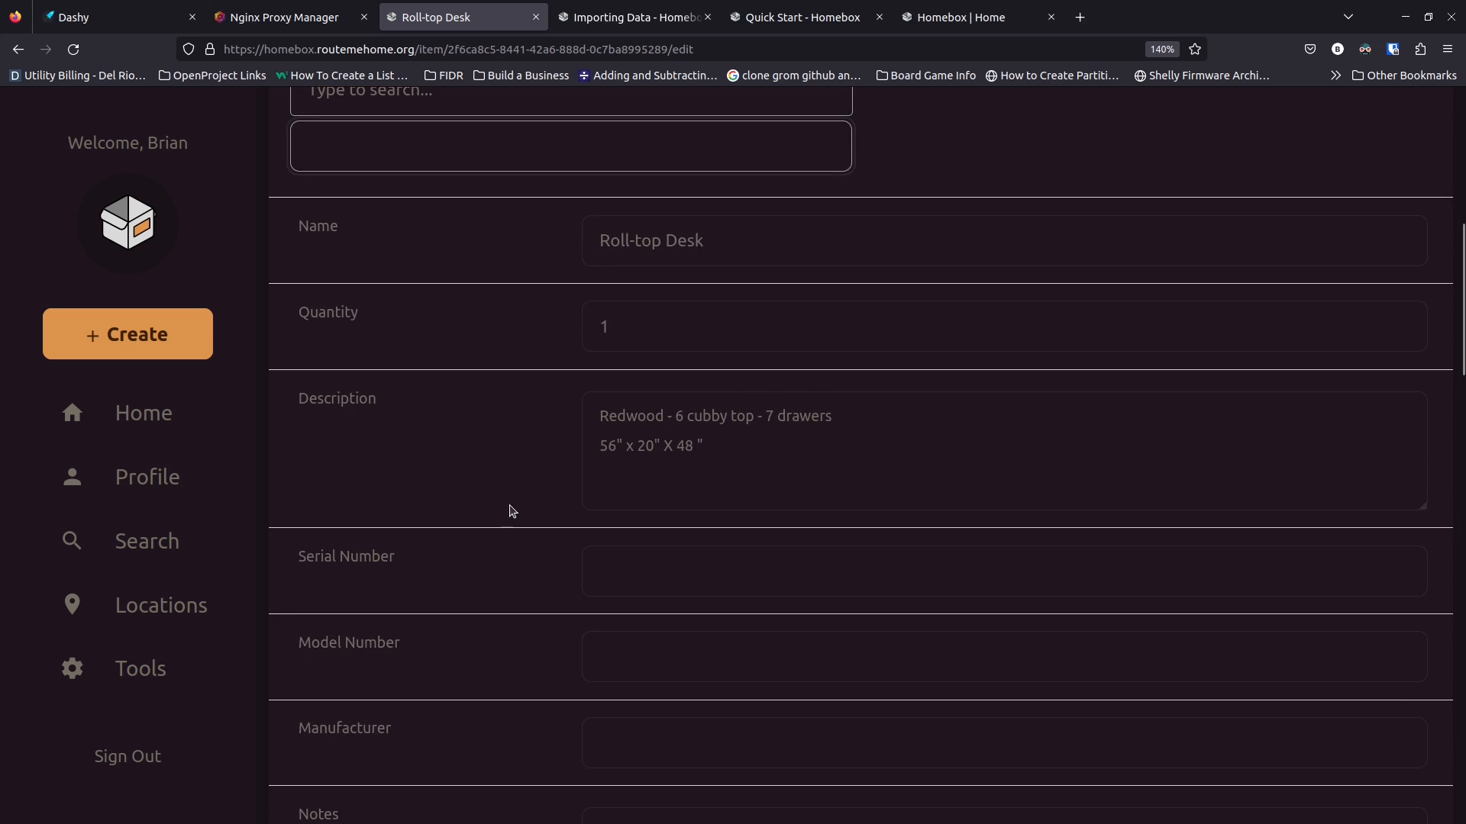
scroll(537, 507, down, 3)
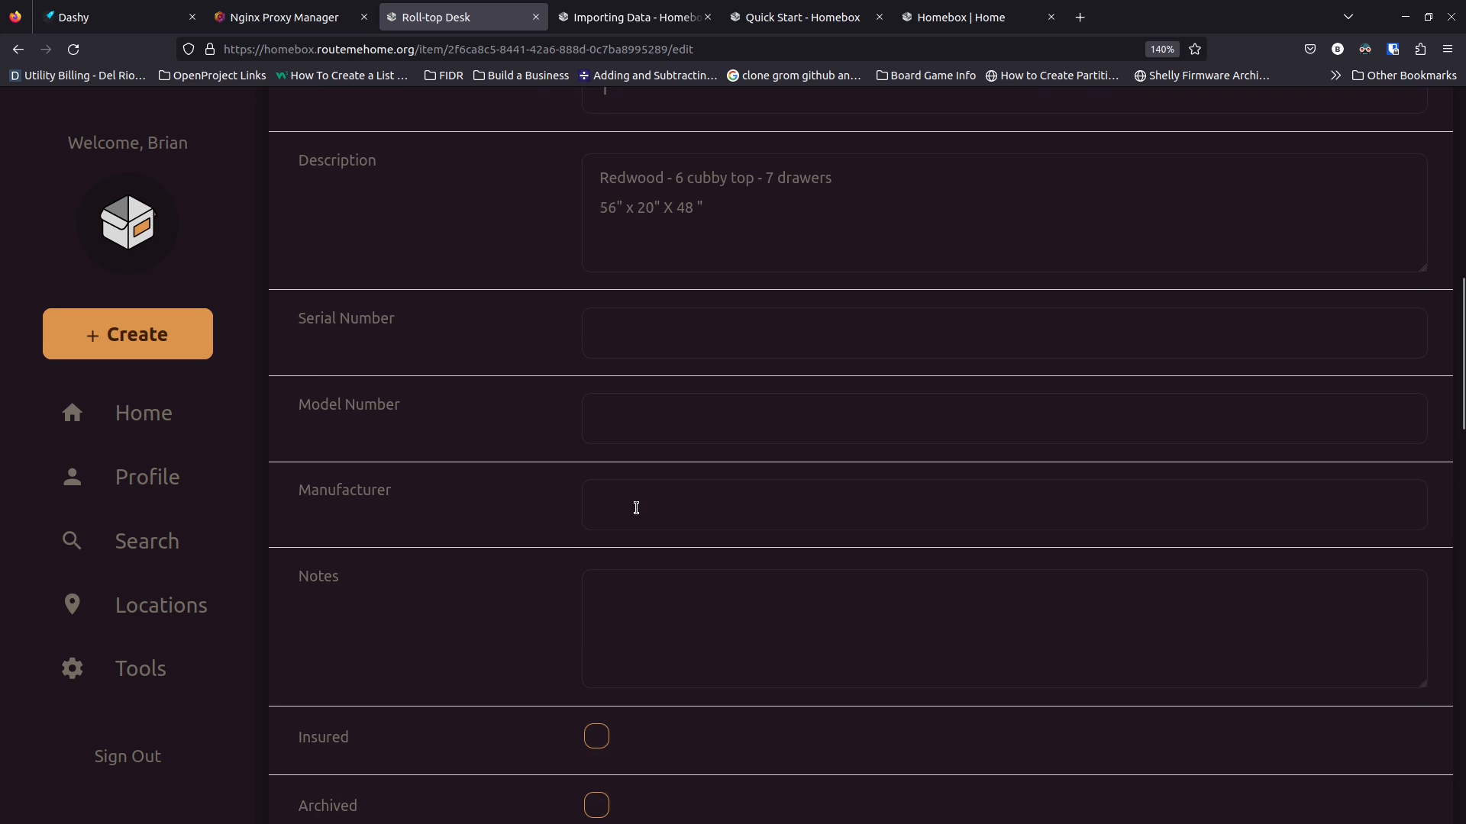
scroll(599, 592, down, 5)
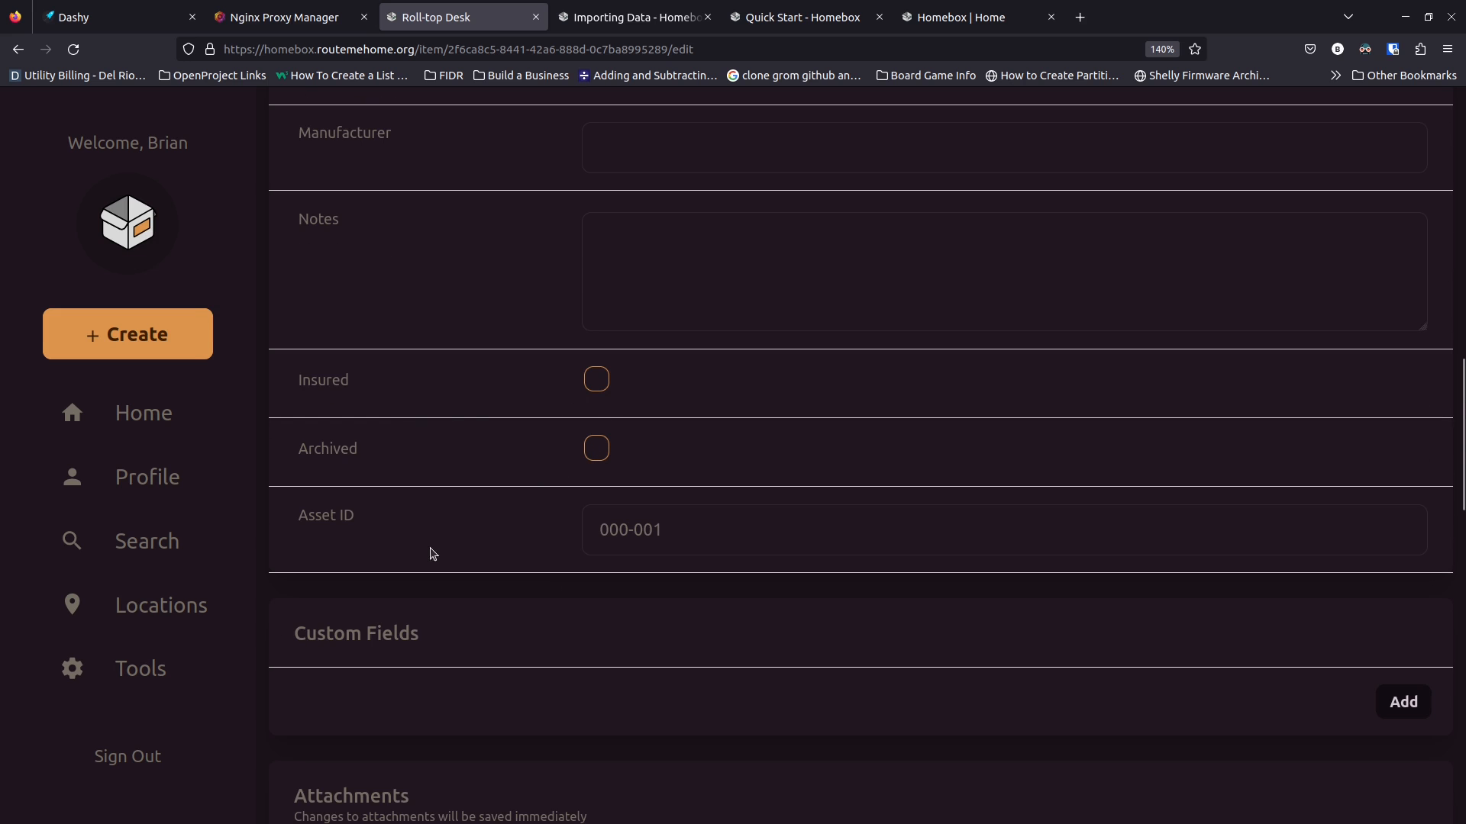
scroll(565, 546, down, 3)
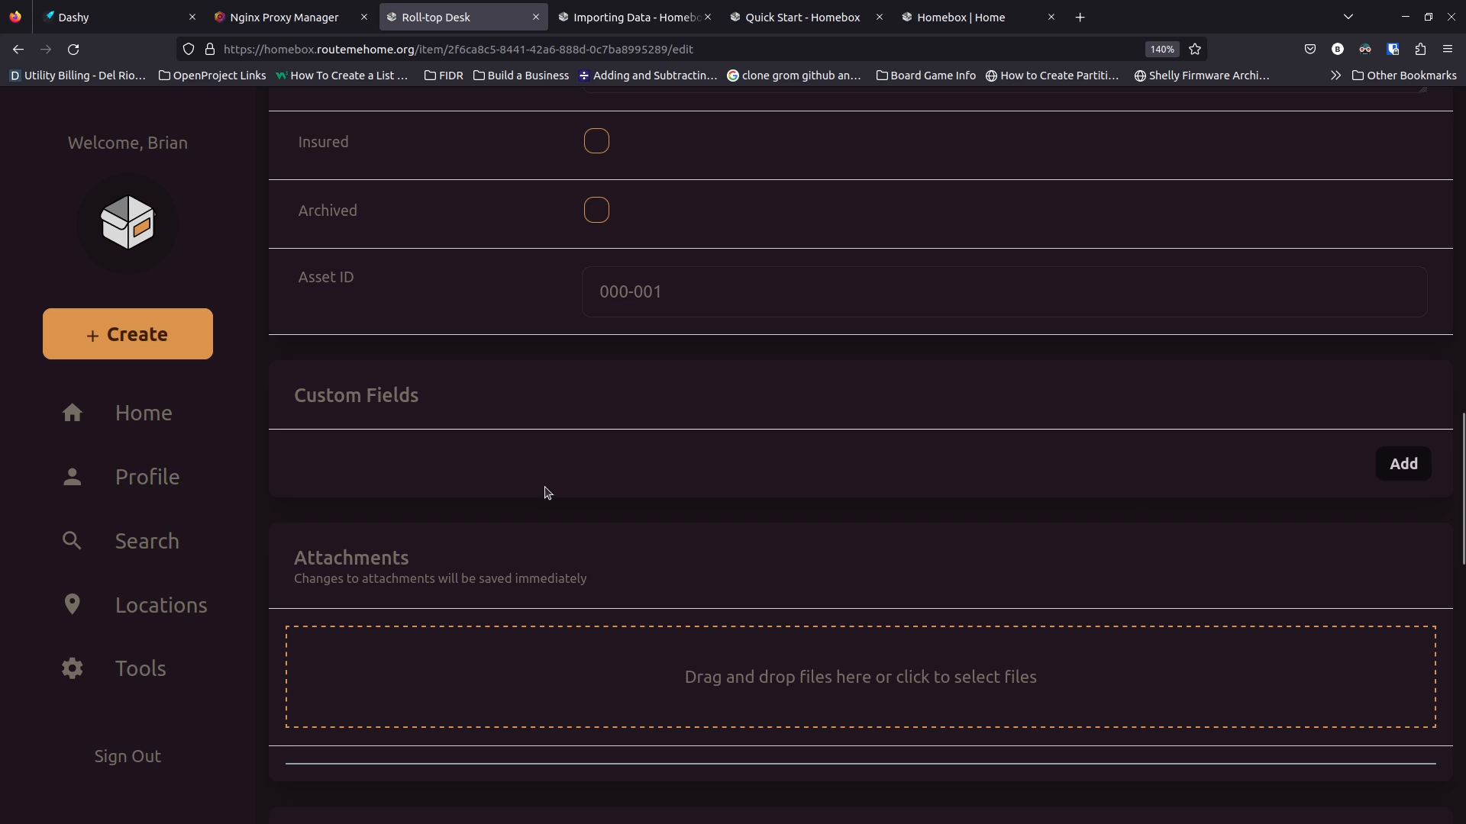
scroll(532, 488, down, 1)
scroll(534, 486, down, 3)
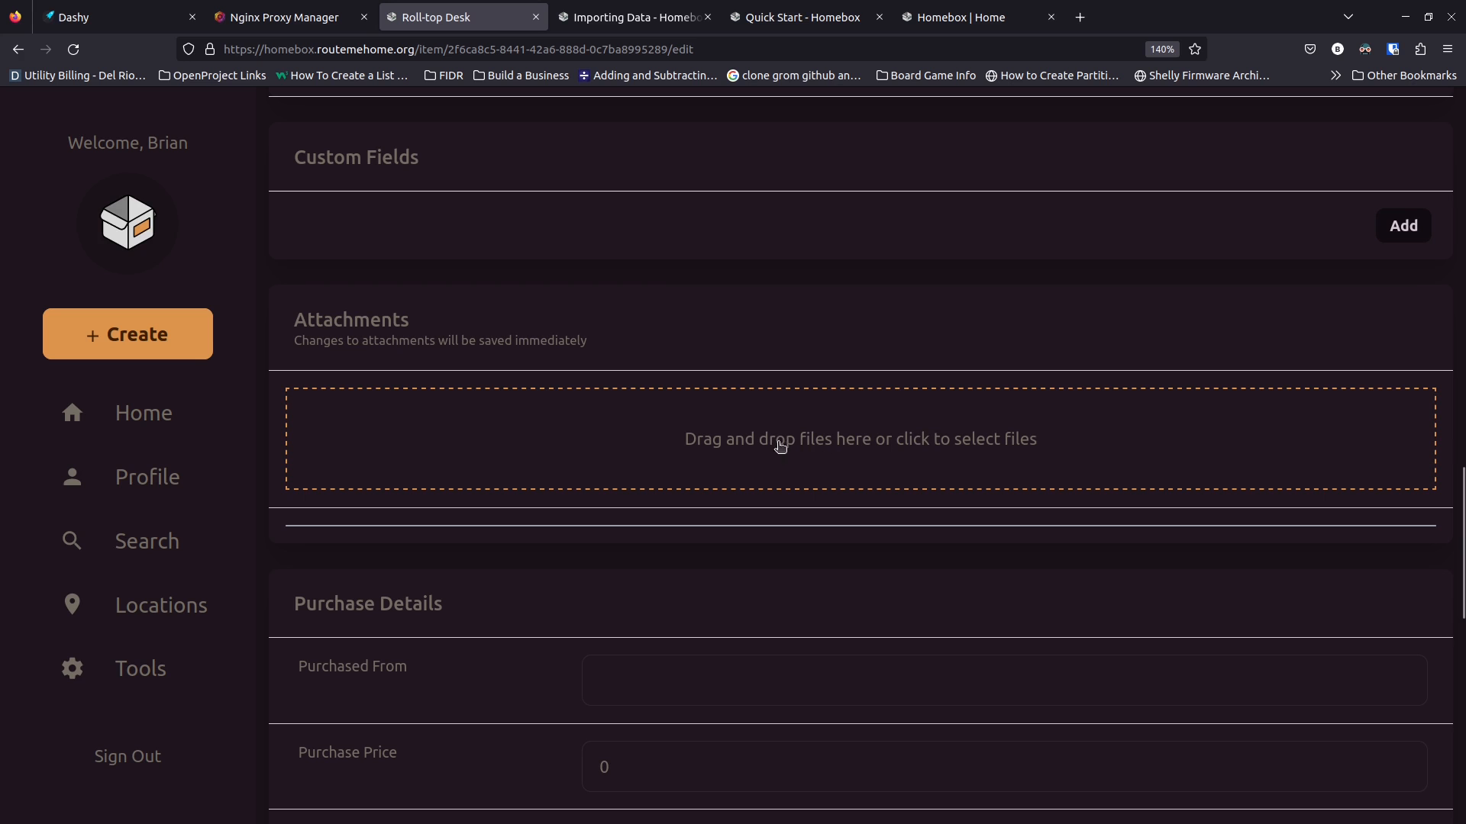
scroll(548, 470, down, 5)
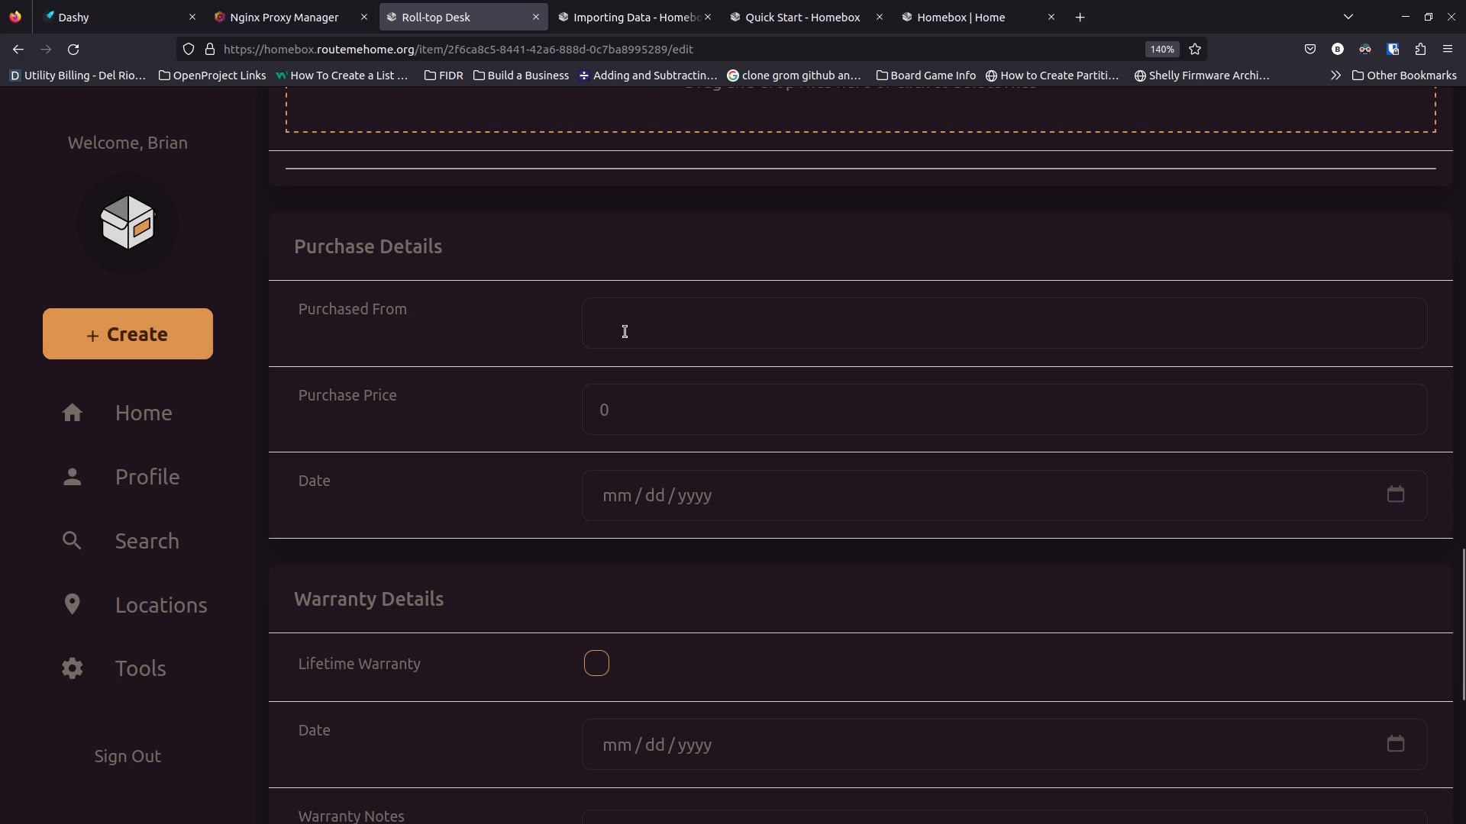
click(625, 331)
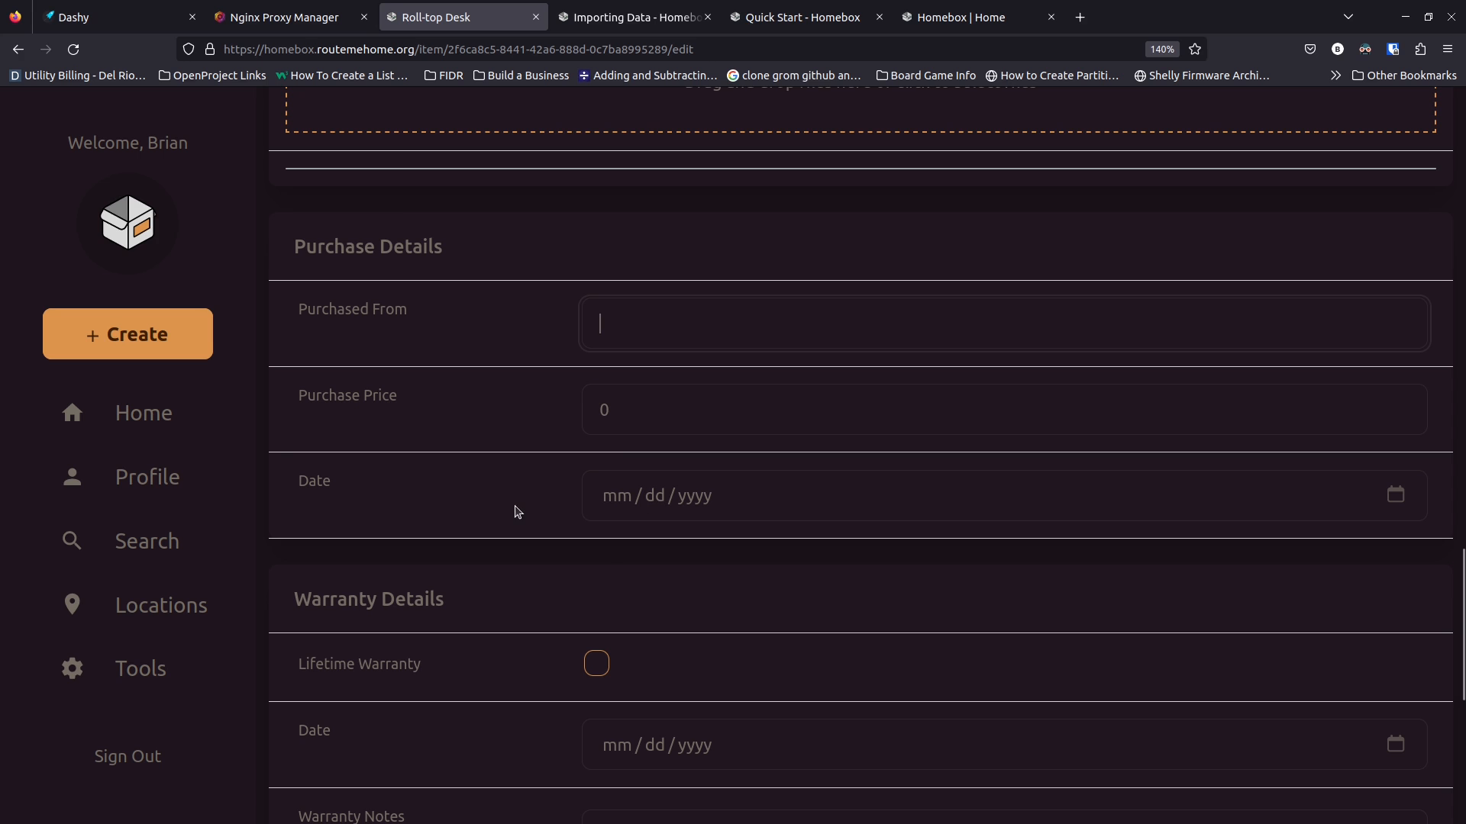
Scroll back up to the Custom Fields section and add a new blank field
scroll(514, 510, down, 3)
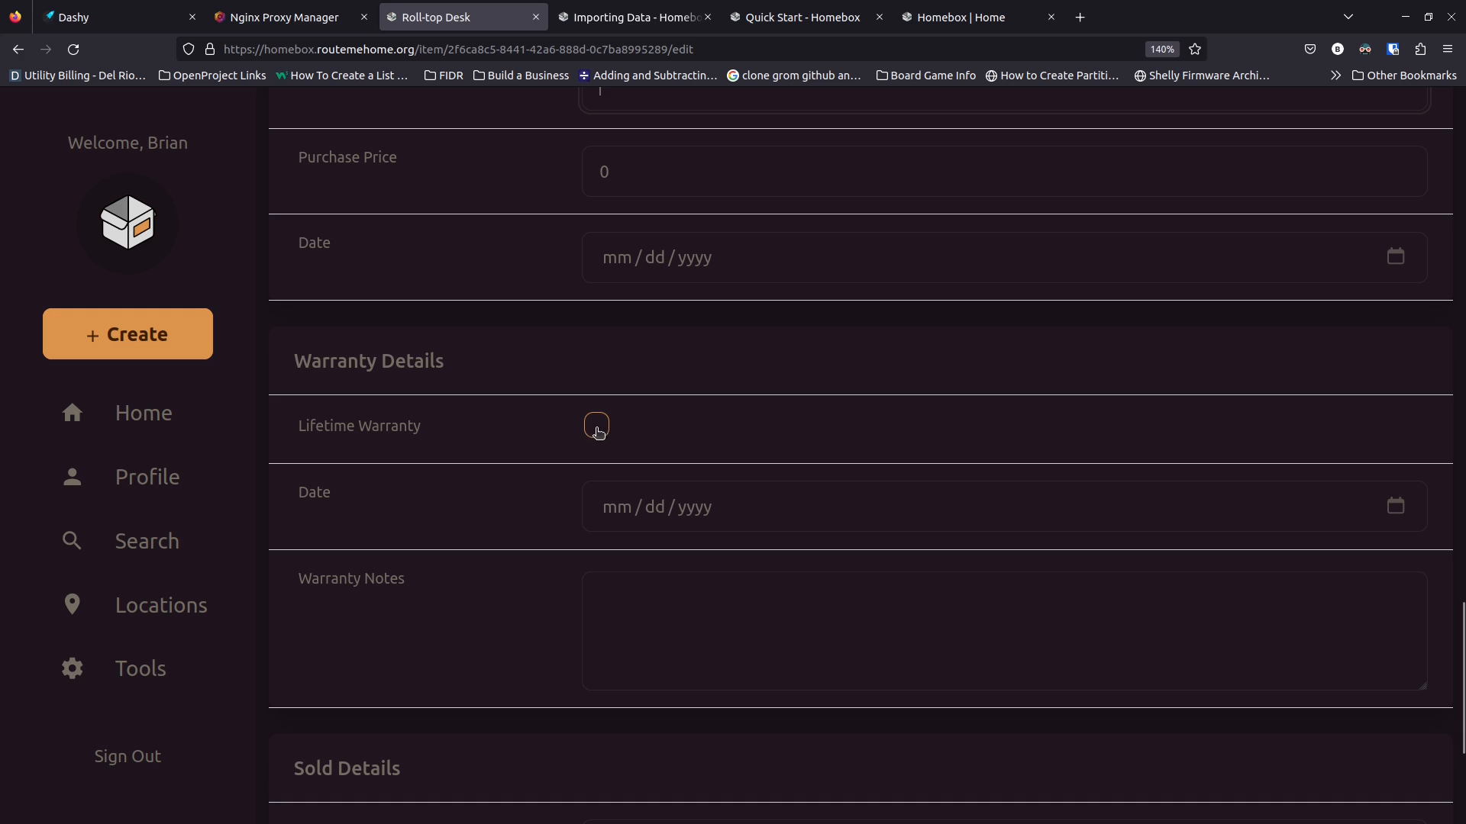
scroll(516, 504, down, 1)
scroll(516, 504, down, 1)
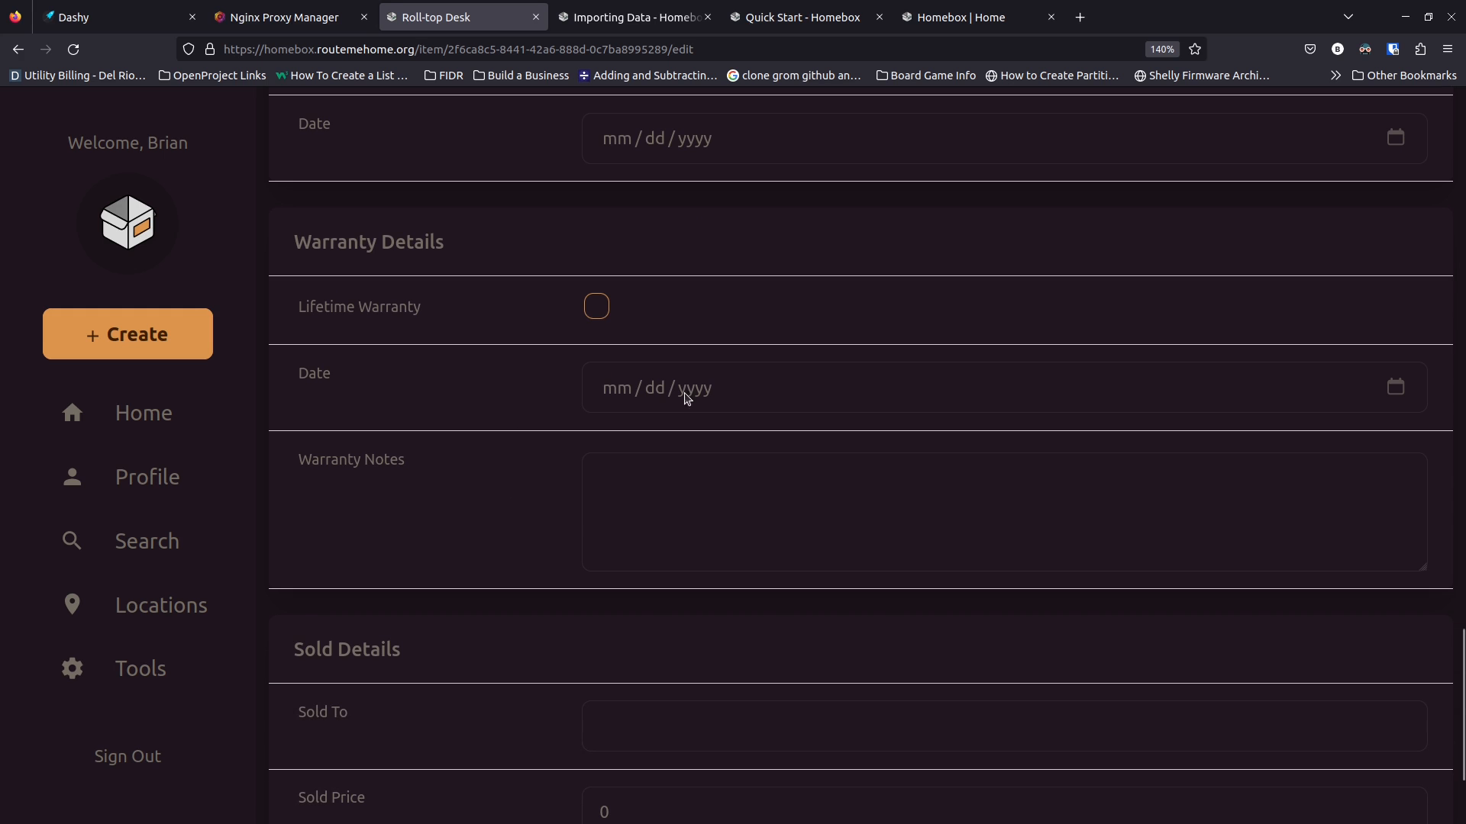
scroll(519, 523, down, 2)
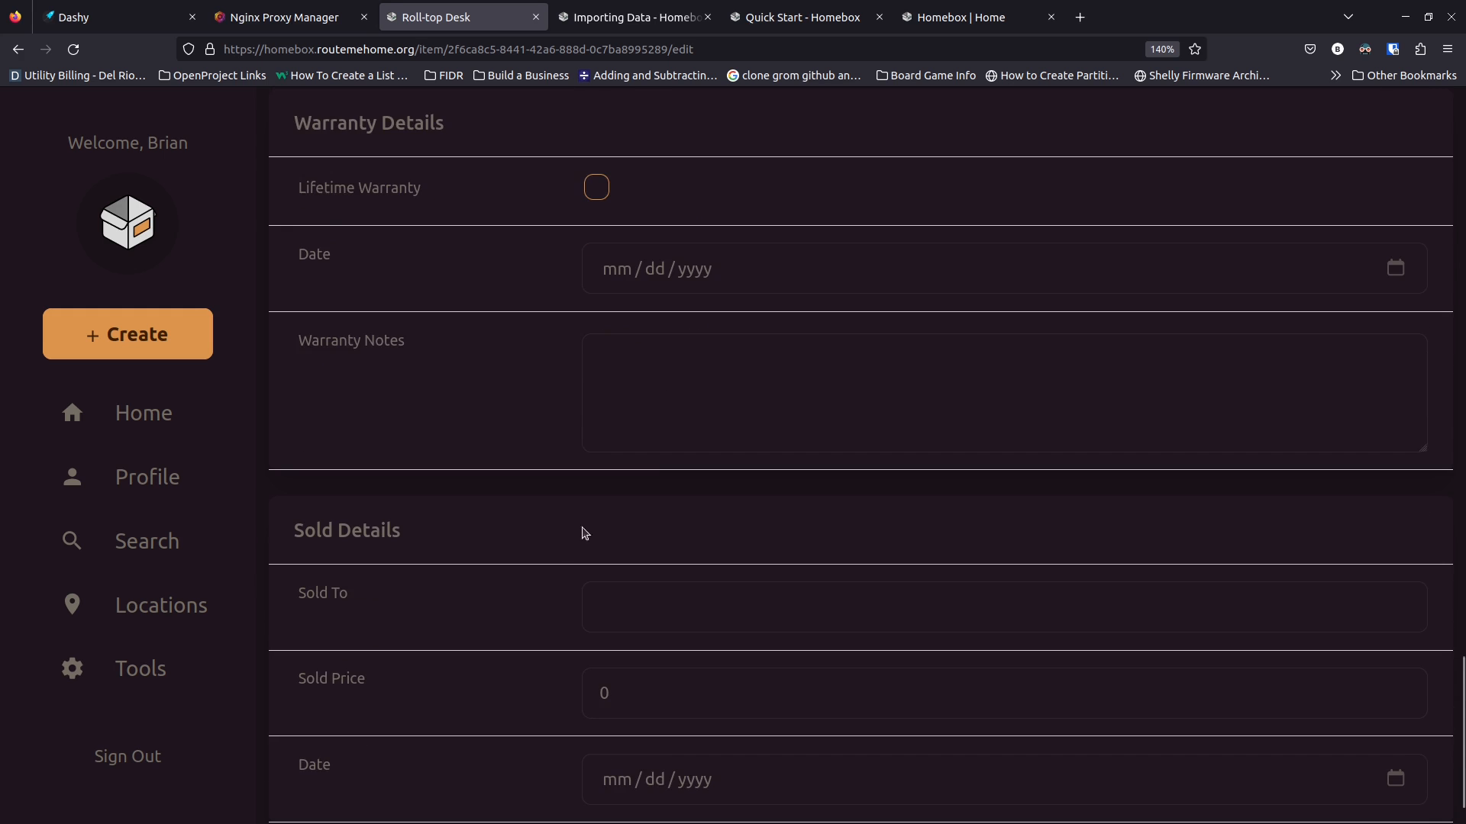
scroll(646, 284, down, 1)
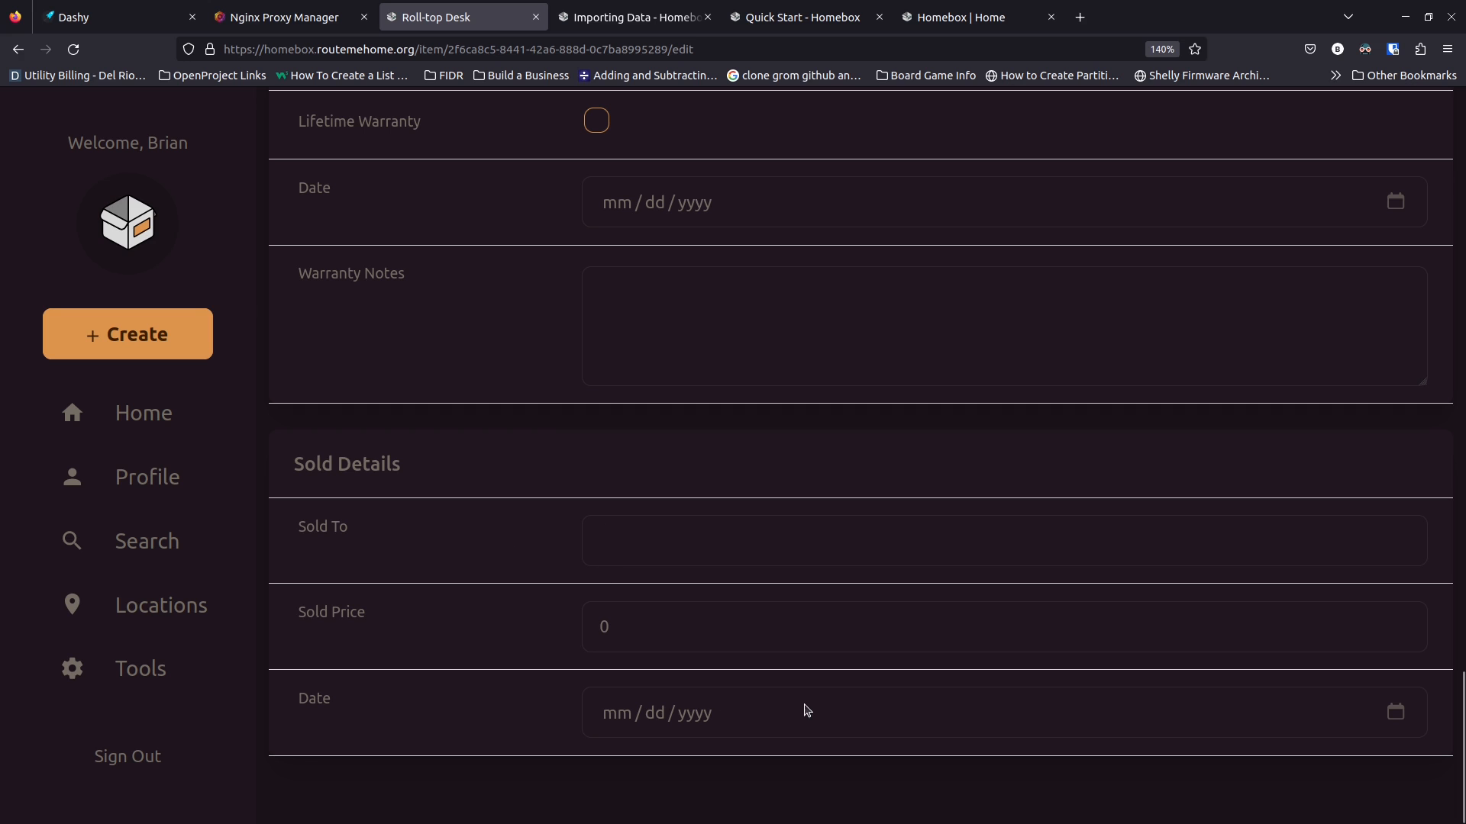
scroll(559, 592, up, 2)
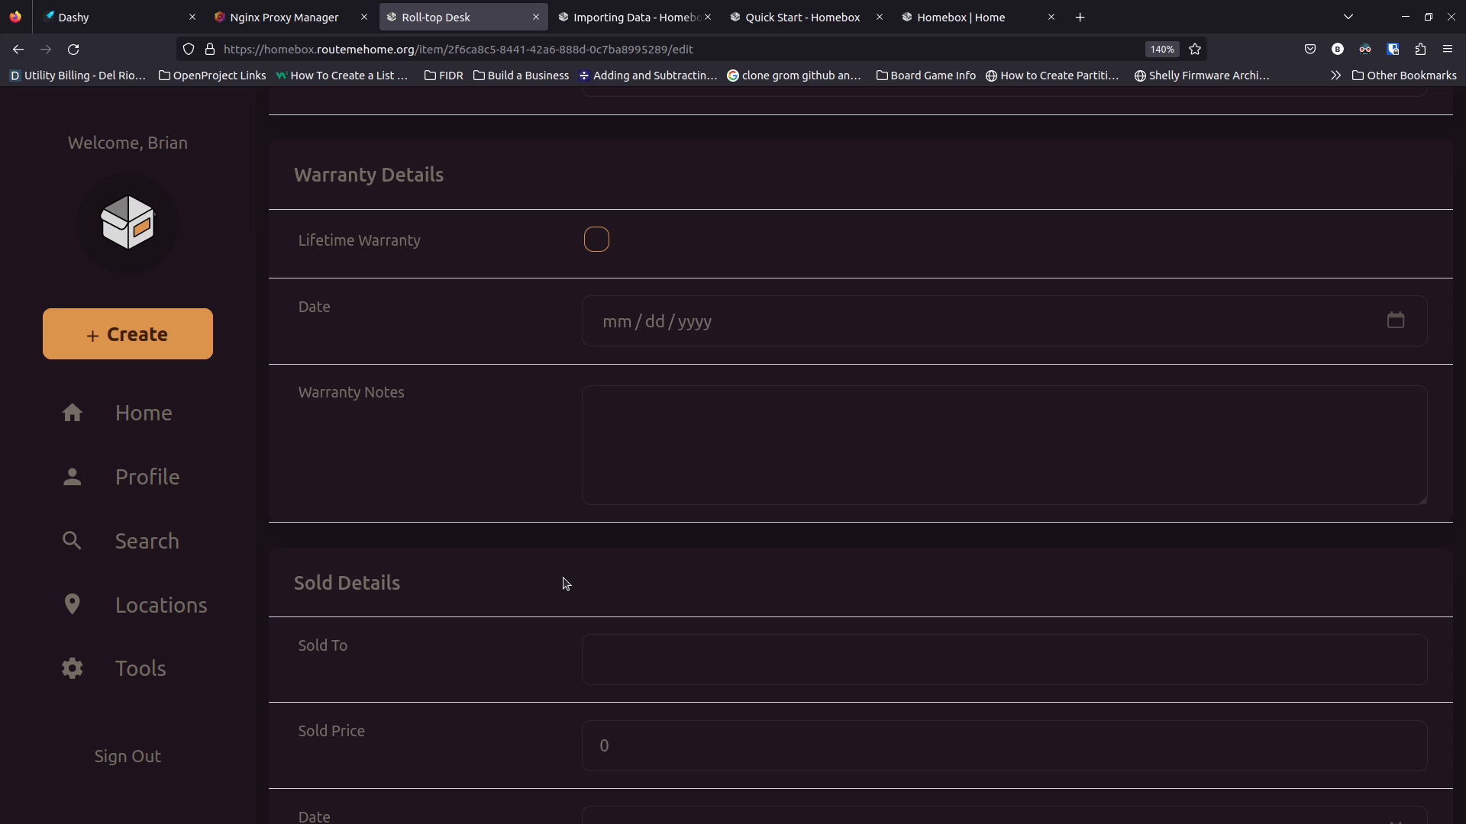
scroll(556, 572, up, 3)
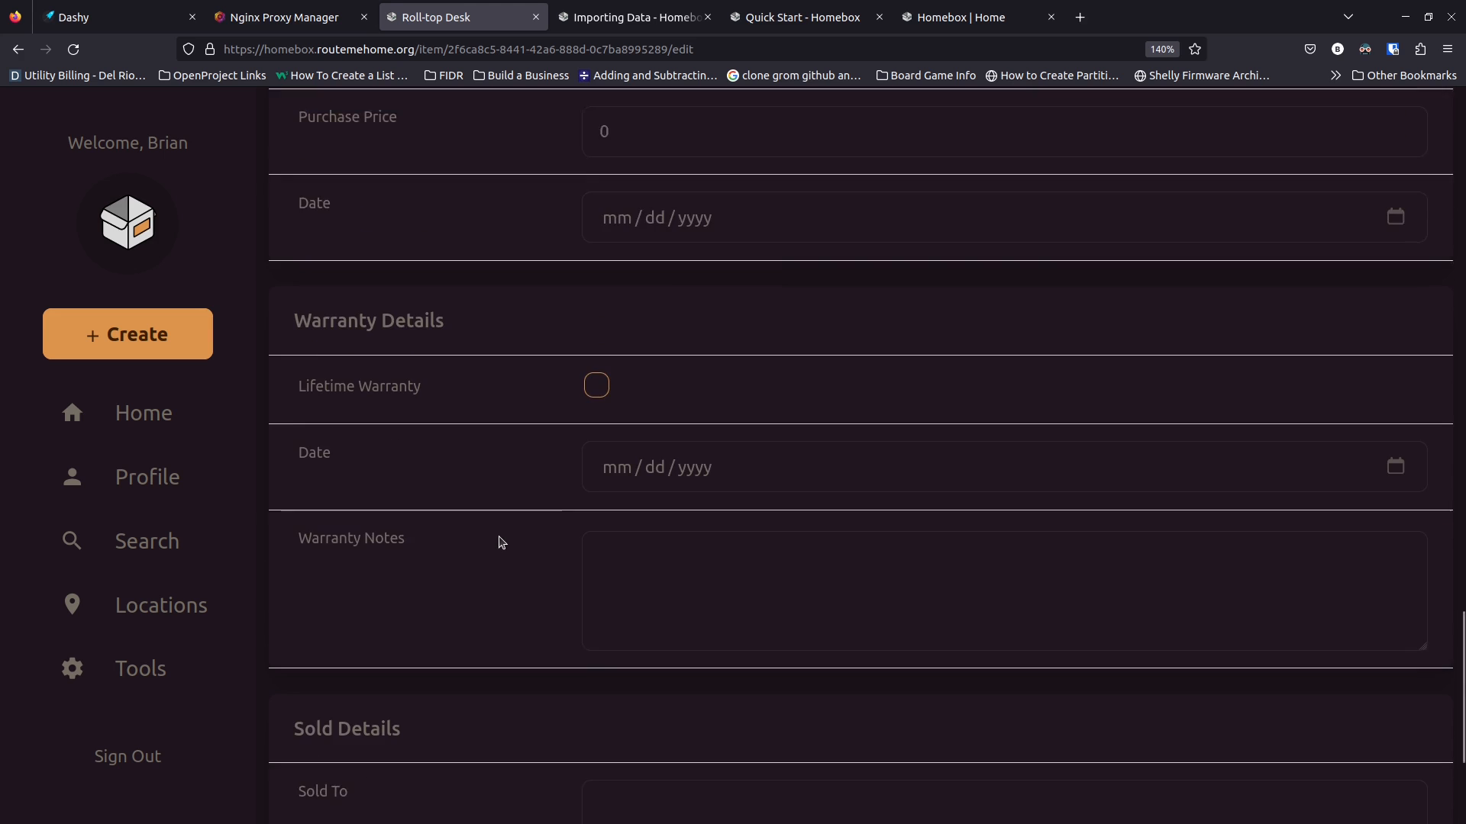
scroll(501, 543, up, 8)
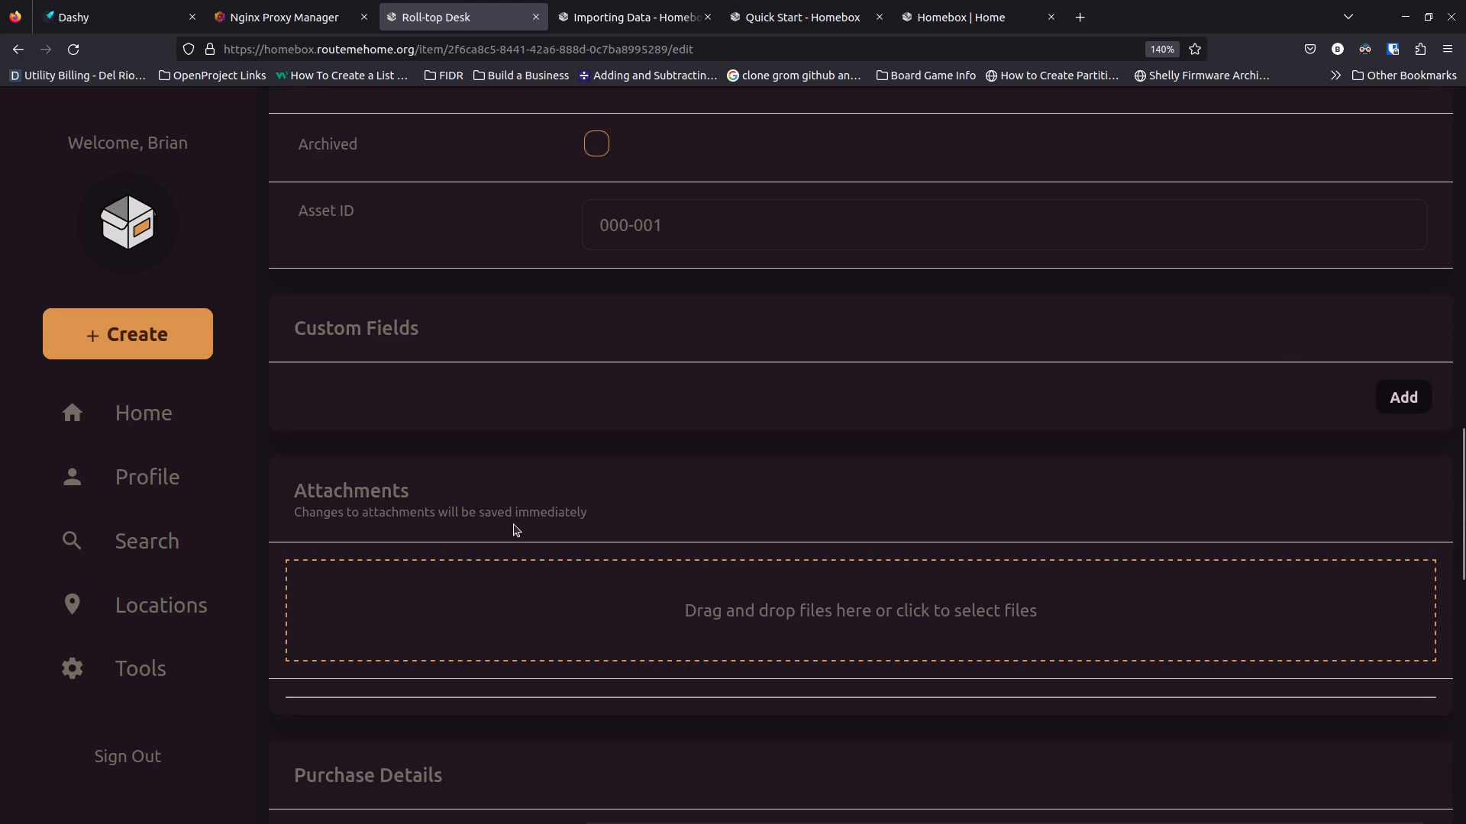
scroll(518, 530, up, 1)
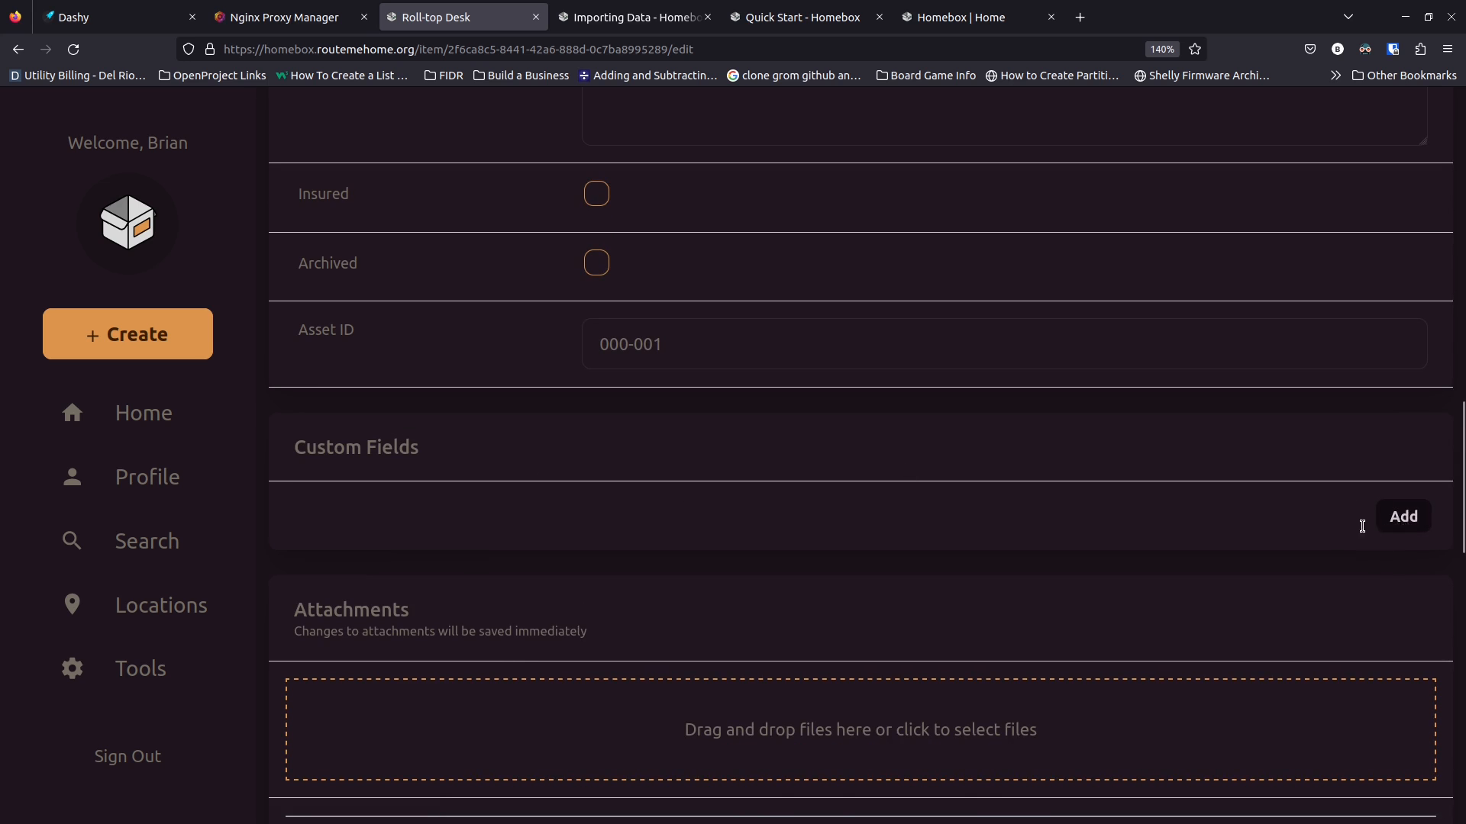
click(1403, 517)
Name the first custom field Lent Out and set its value to Yes
click(430, 548)
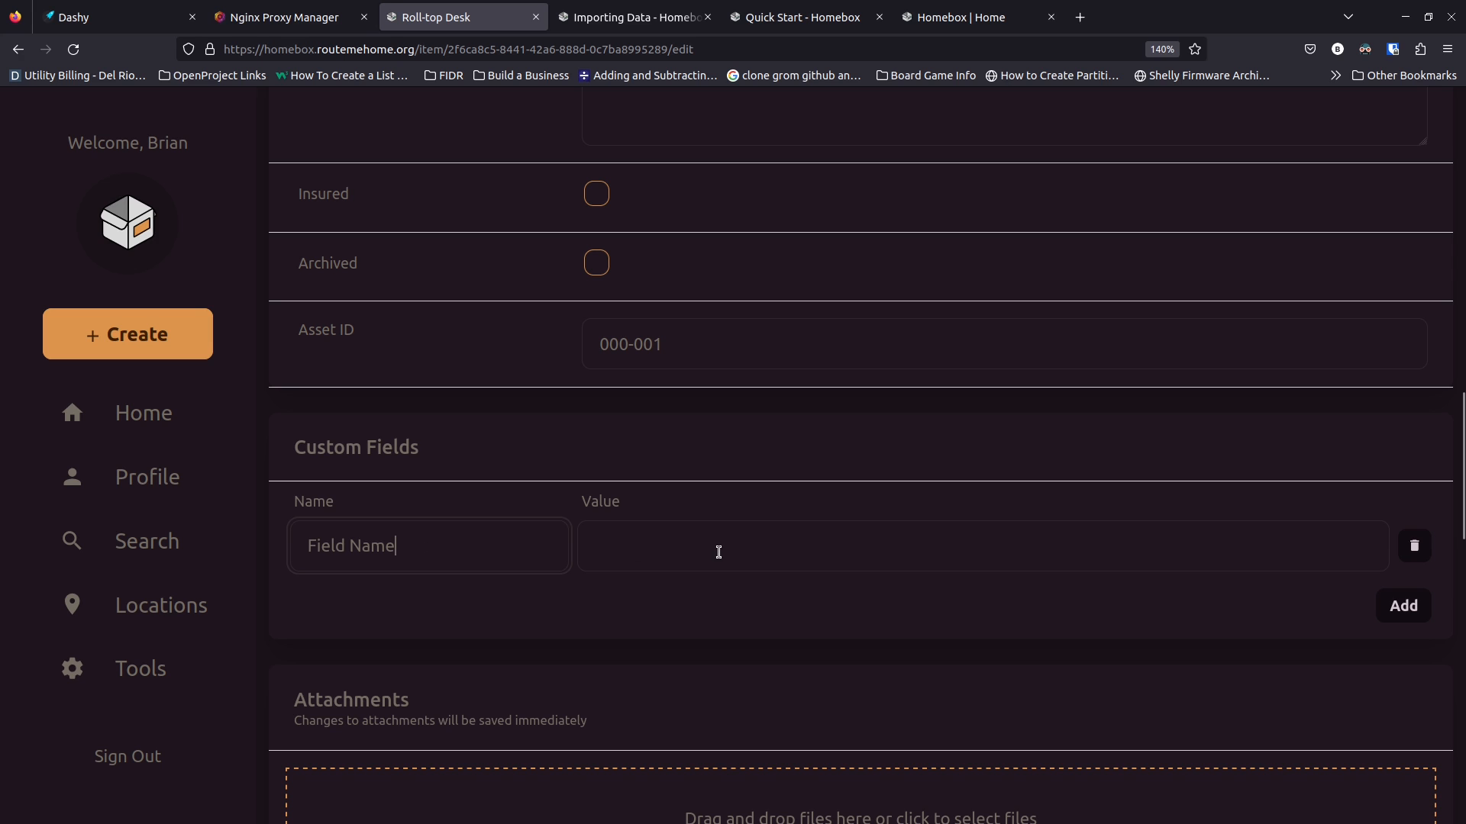
text(Field Name)
double_click(438, 561)
triple_click(443, 556)
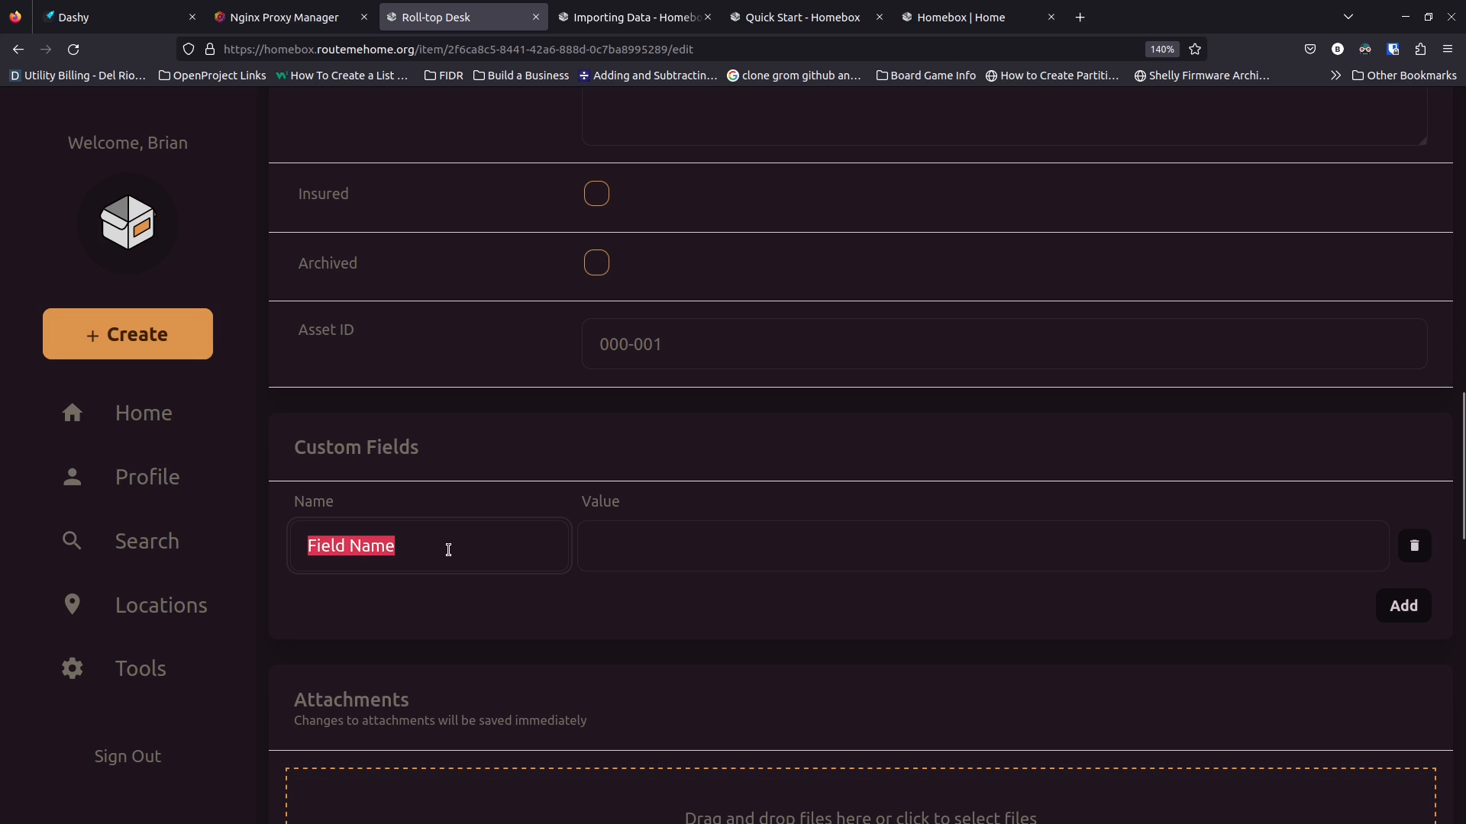
text(Lent Out)
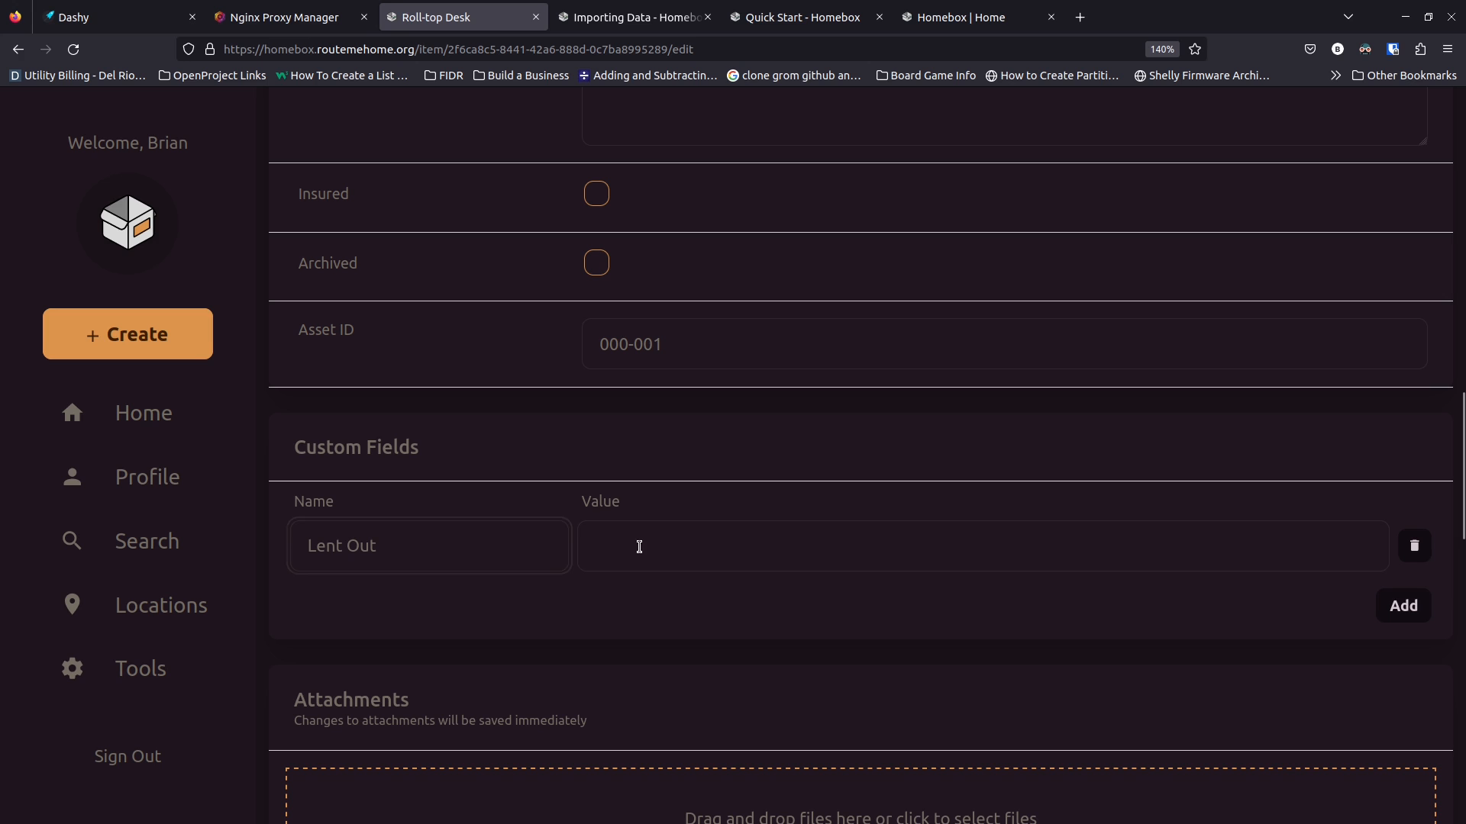
click(639, 546)
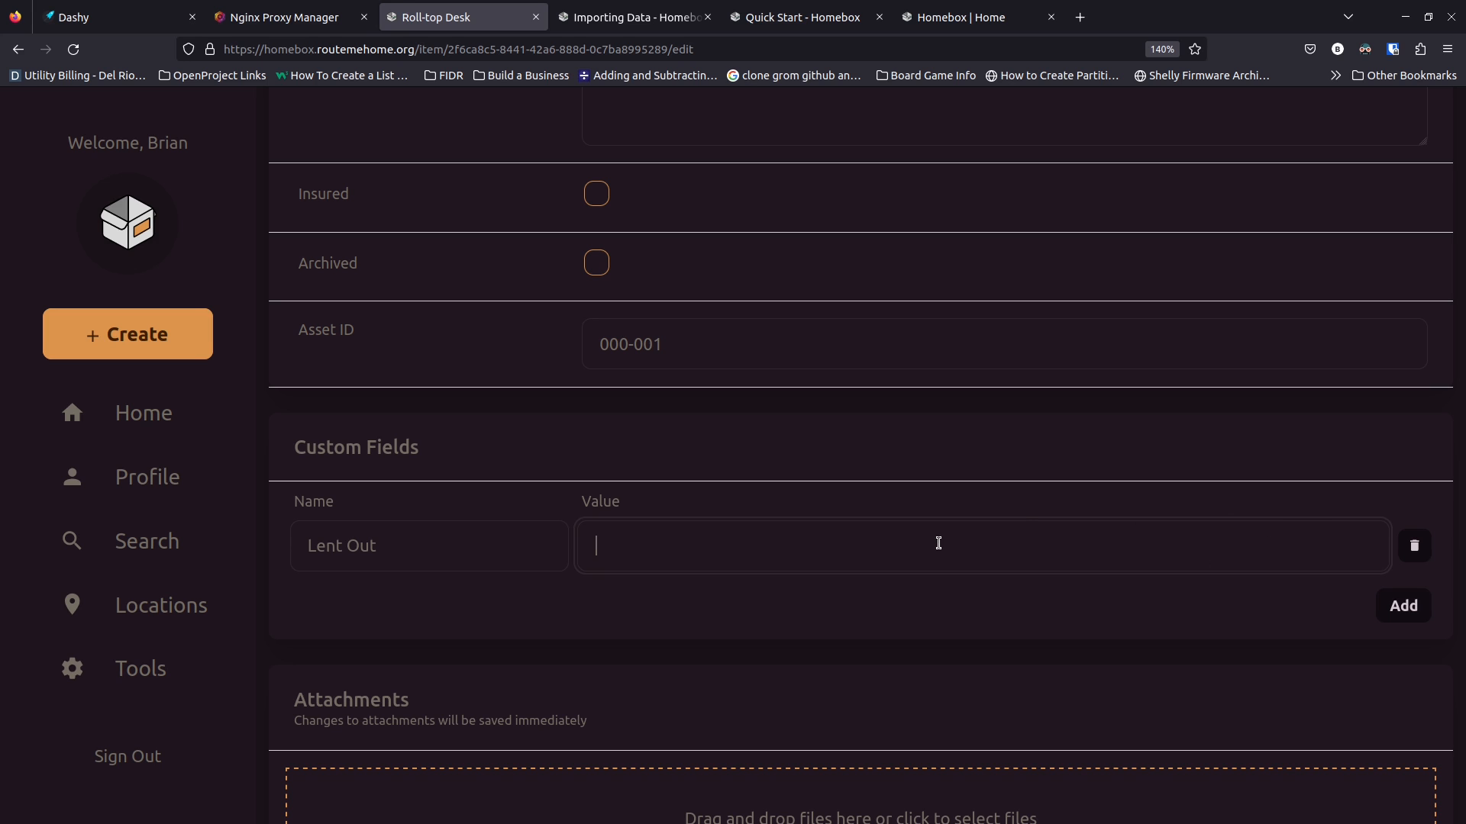
text(Yes)
Add a second custom field named Lent To for the borrower's name
click(1403, 606)
click(407, 658)
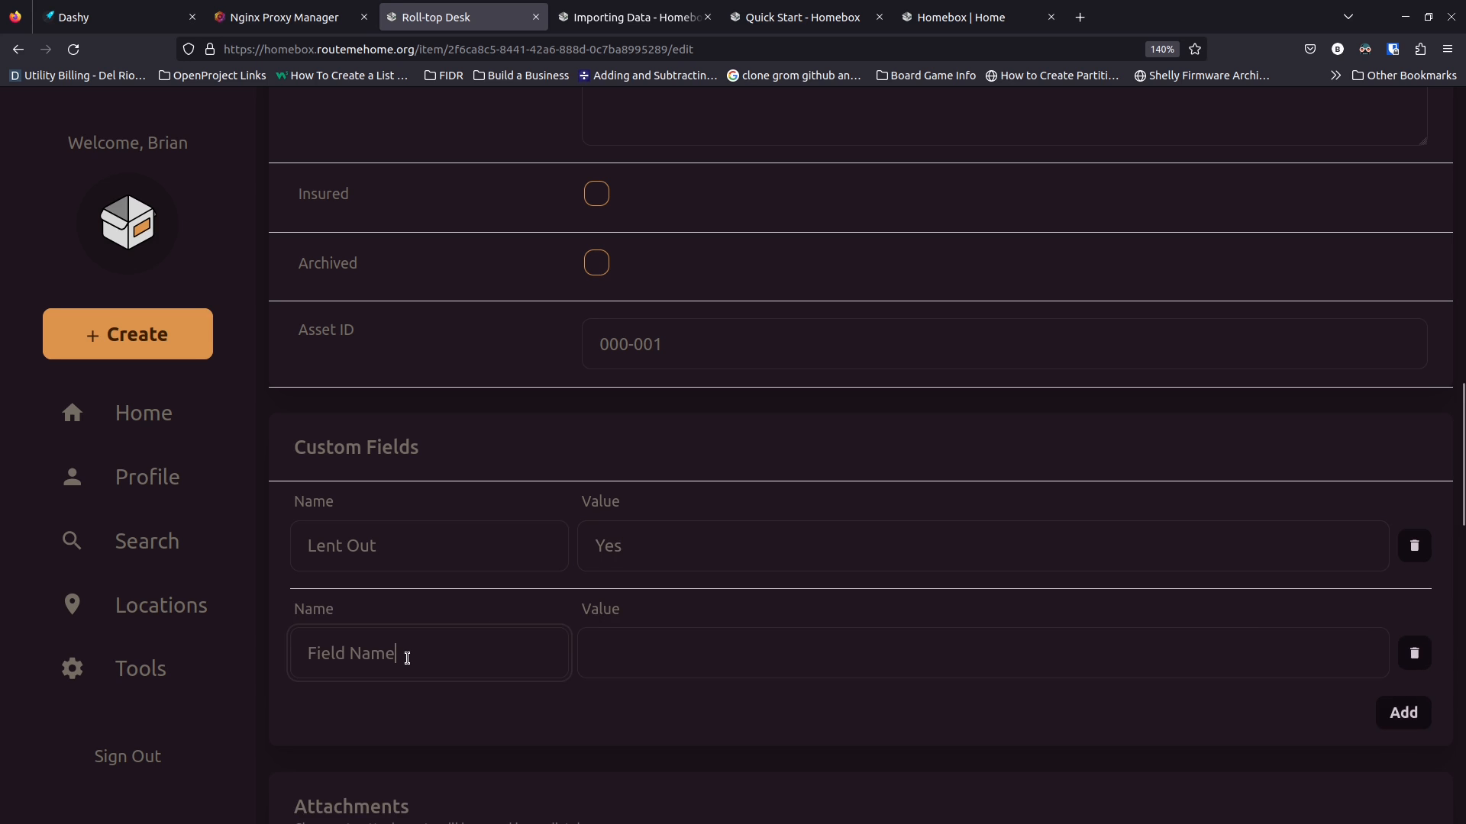
key(BackSpace)
key(BackSpace)
key(BackSpace)
key(BackSpace)
key(BackSpace)
key(BackSpace)
key(BackSpace)
key(BackSpace)
key(BackSpace)
key(BackSpace)
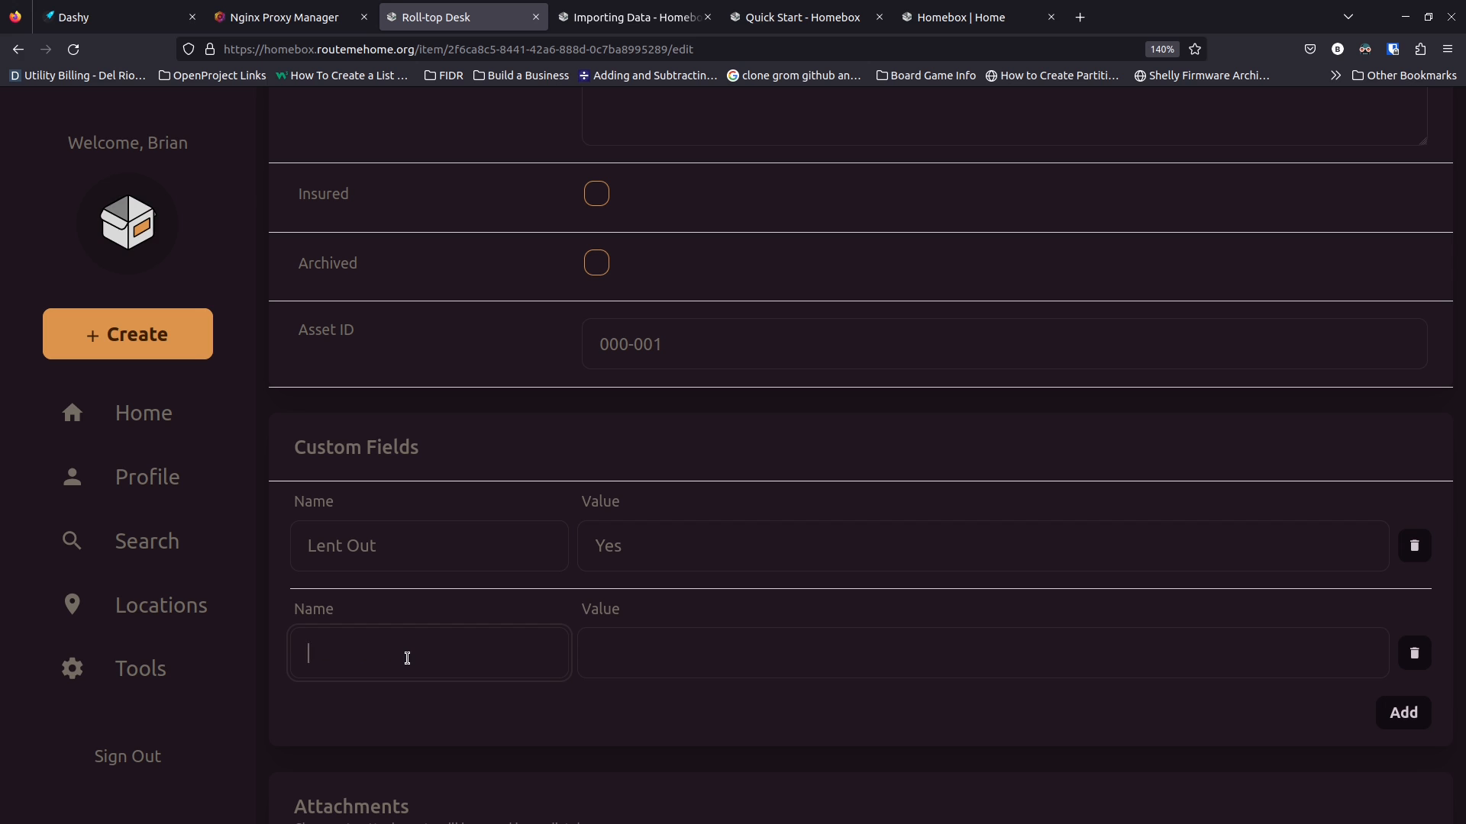
text(Lent To)
key(Tab)
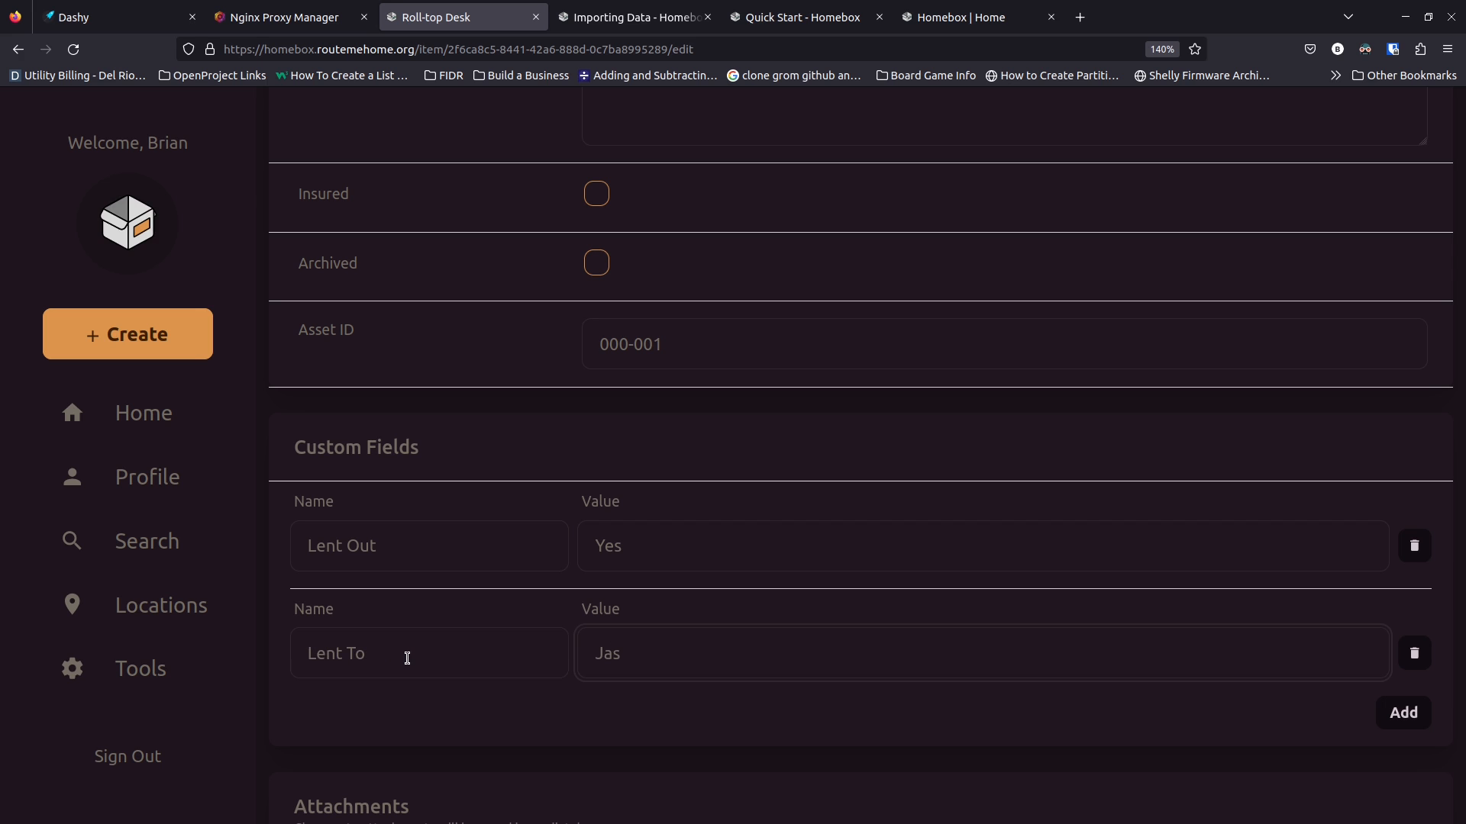
Add a third custom field Lent On with value 2-18-2023
click(1387, 709)
click(437, 757)
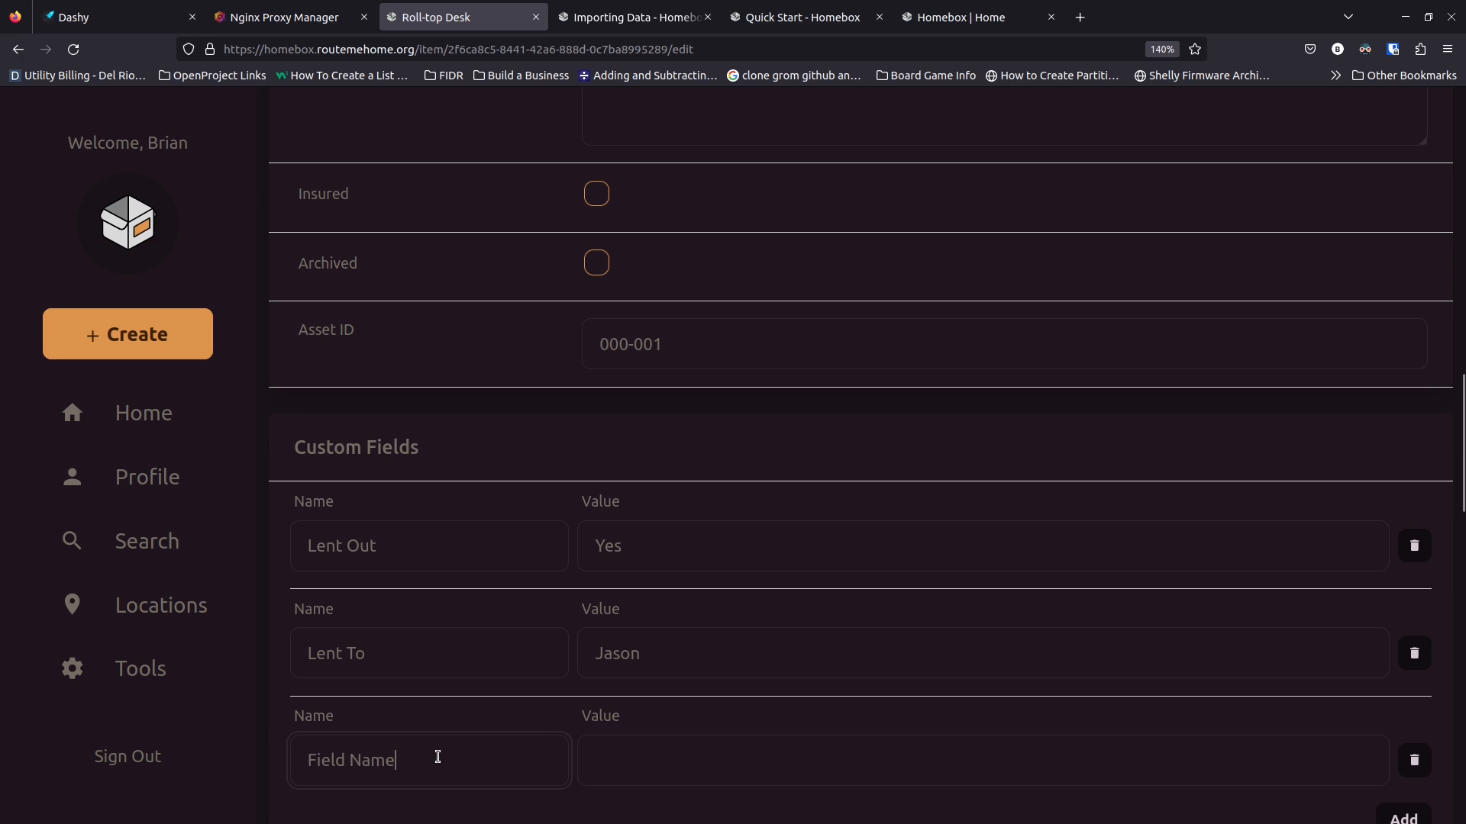
key(BackSpace)
key(BackSpace)
key(BackSpace)
key(BackSpace)
key(BackSpace)
key(BackSpace)
key(BackSpace)
key(BackSpace)
key(BackSpace)
key(BackSpace)
text(Lent On)
key(Tab)
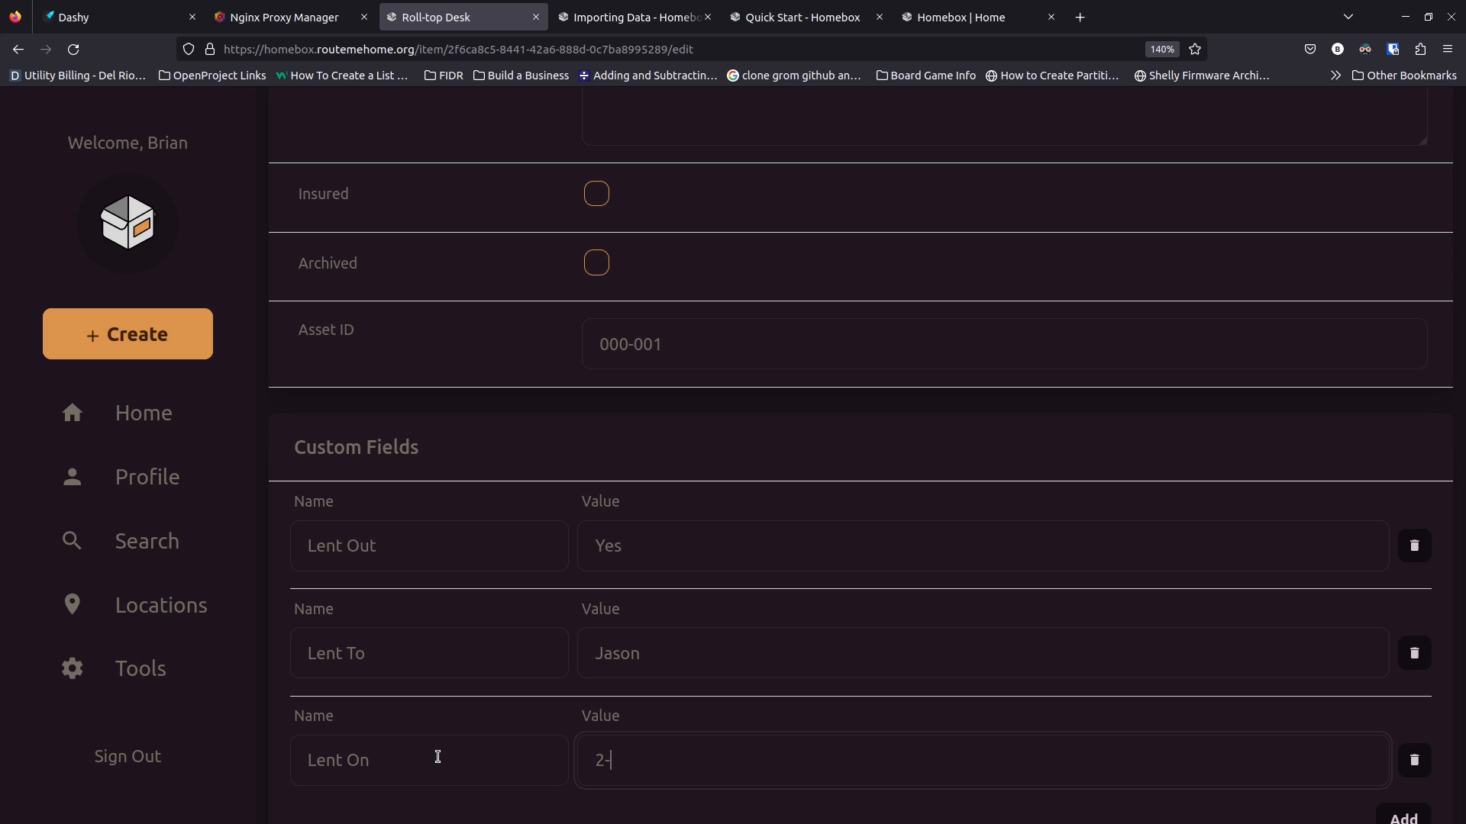
text(18-2023)
scroll(437, 756, down, 3)
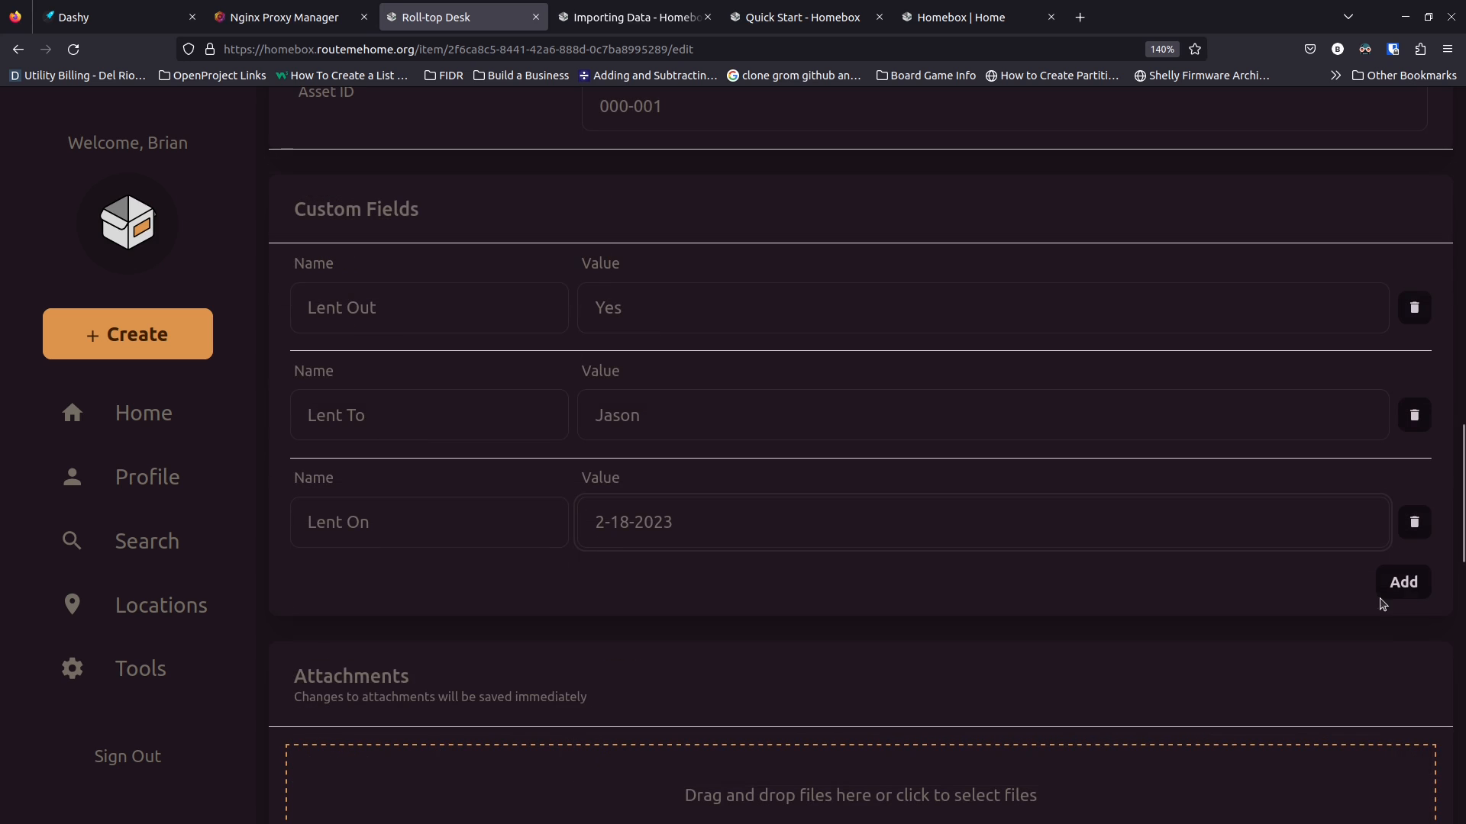
scroll(1408, 587, down, 2)
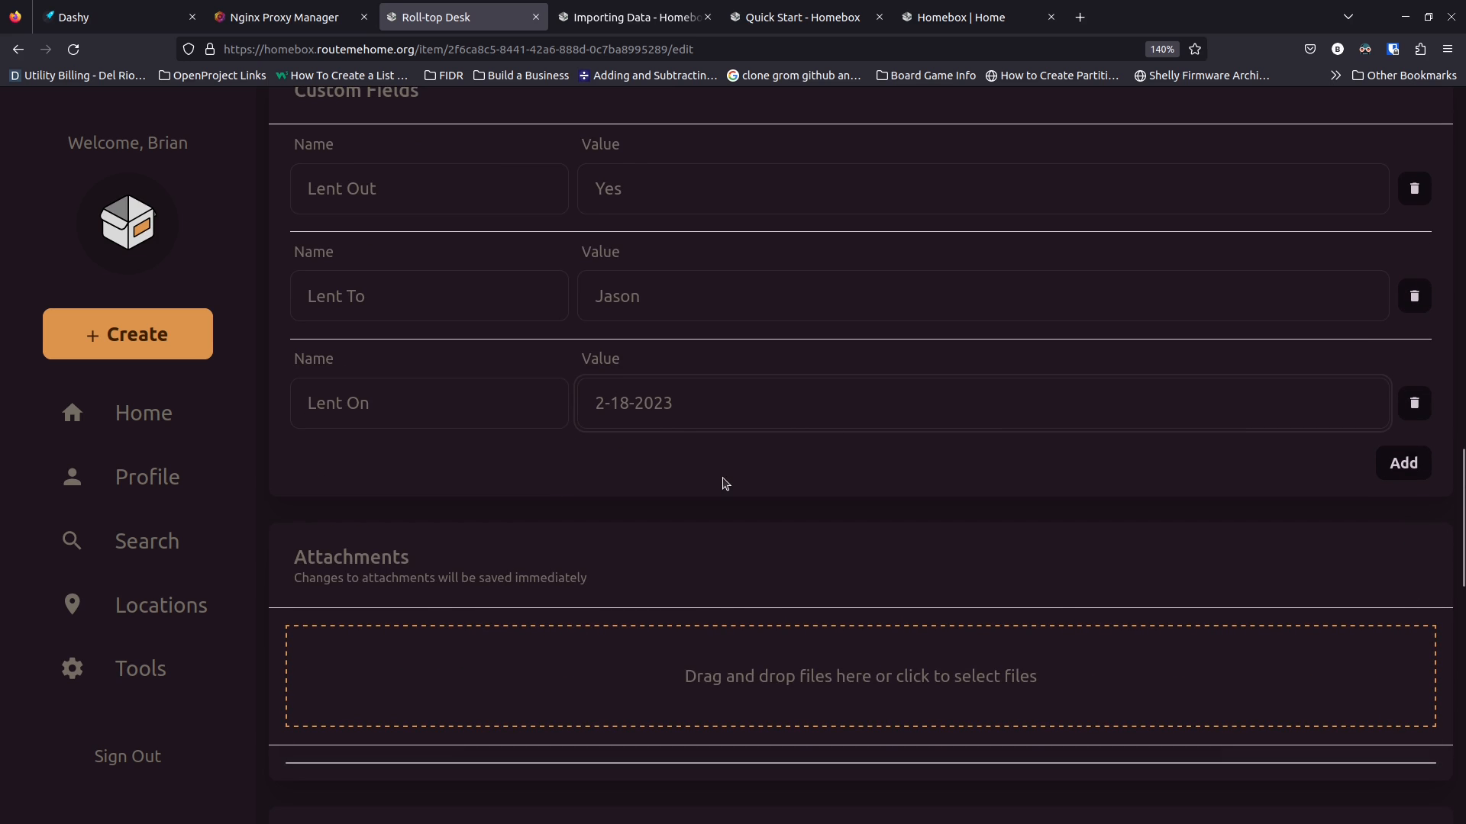
scroll(713, 484, up, 2)
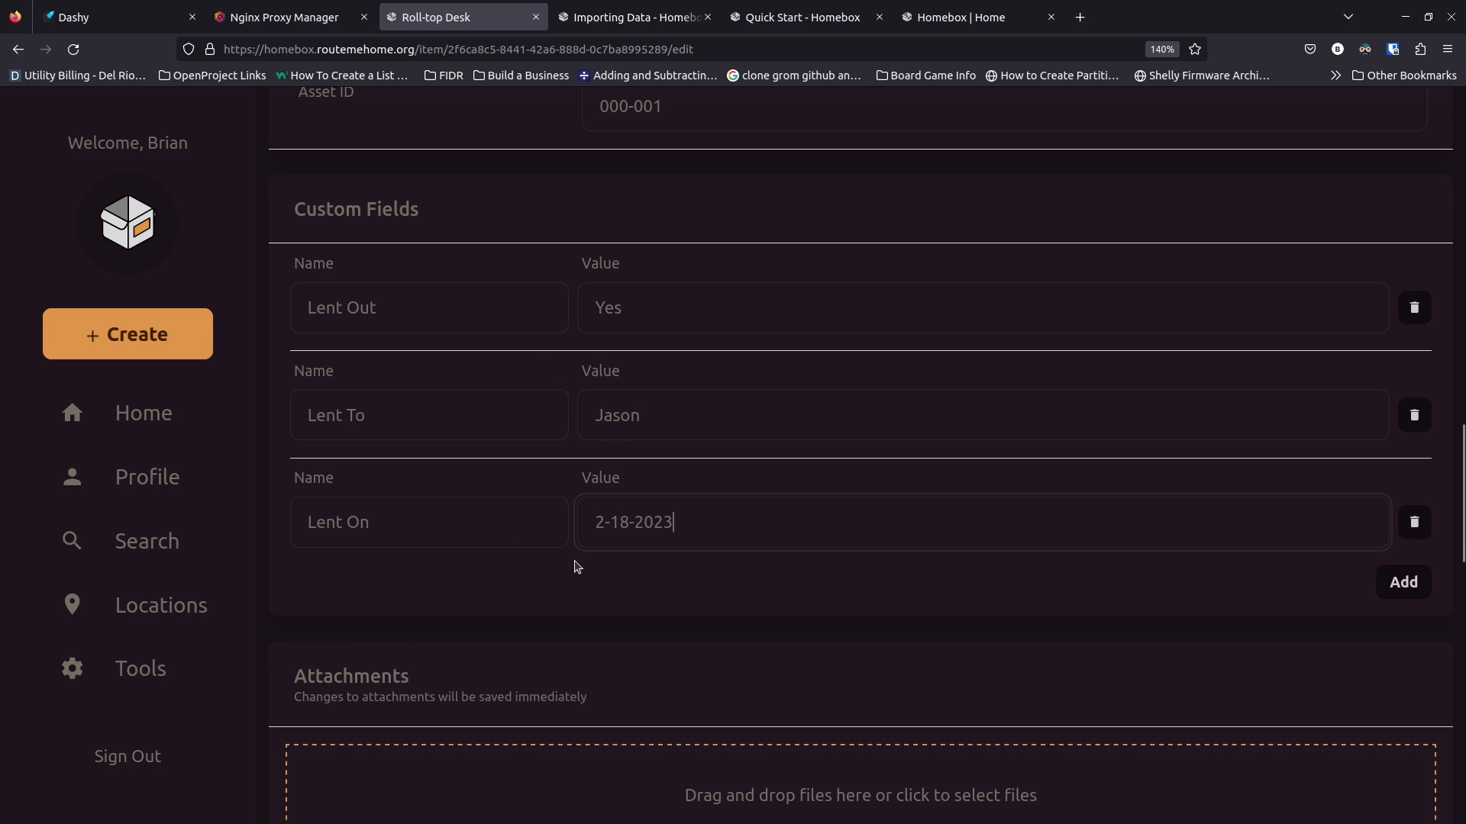
scroll(577, 566, down, 15)
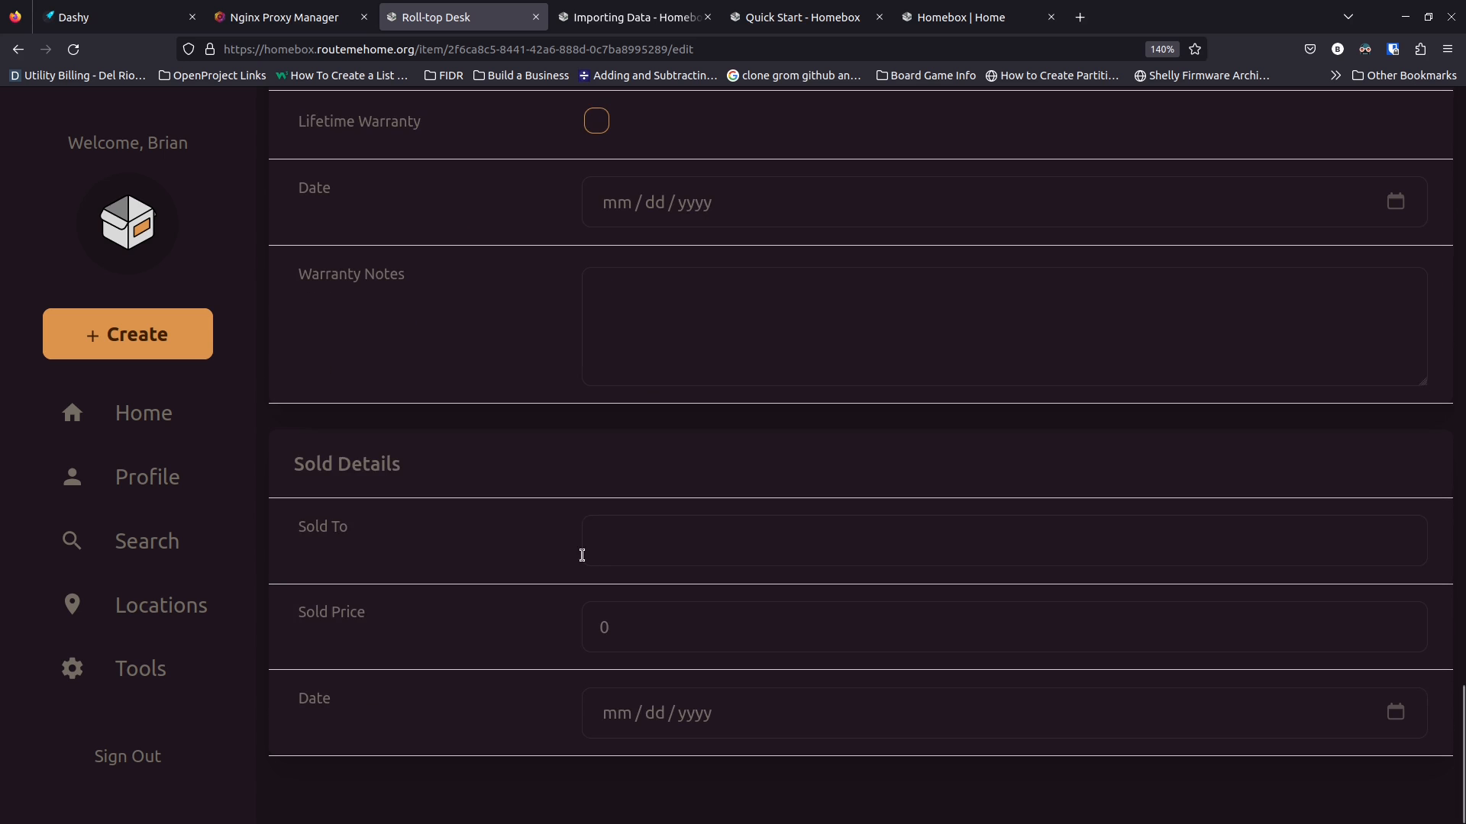
Save the Roll-top Desk and check its Lent Out, Lent To and Lent On details
scroll(672, 657, up, 20)
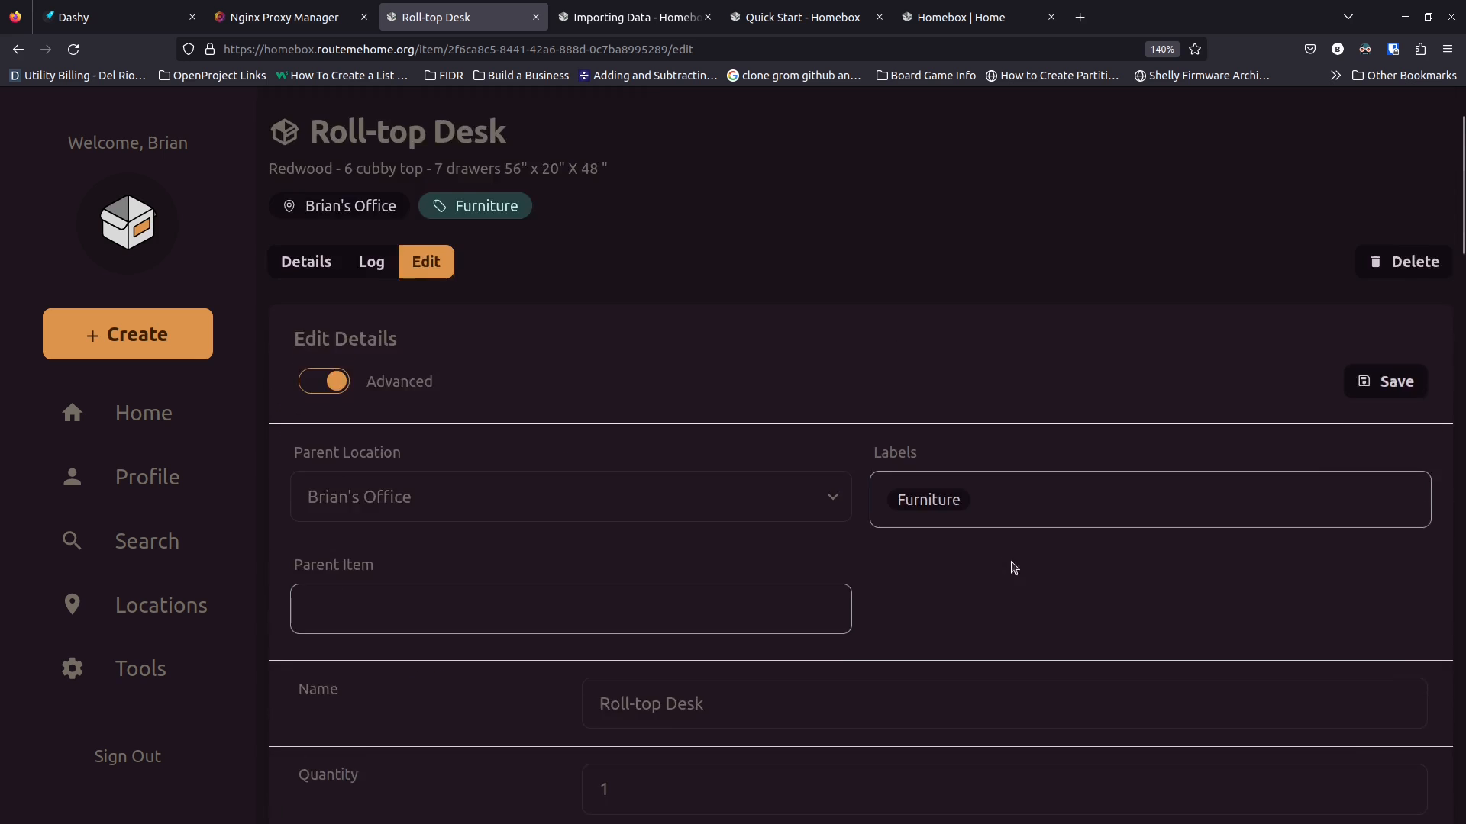
click(1388, 509)
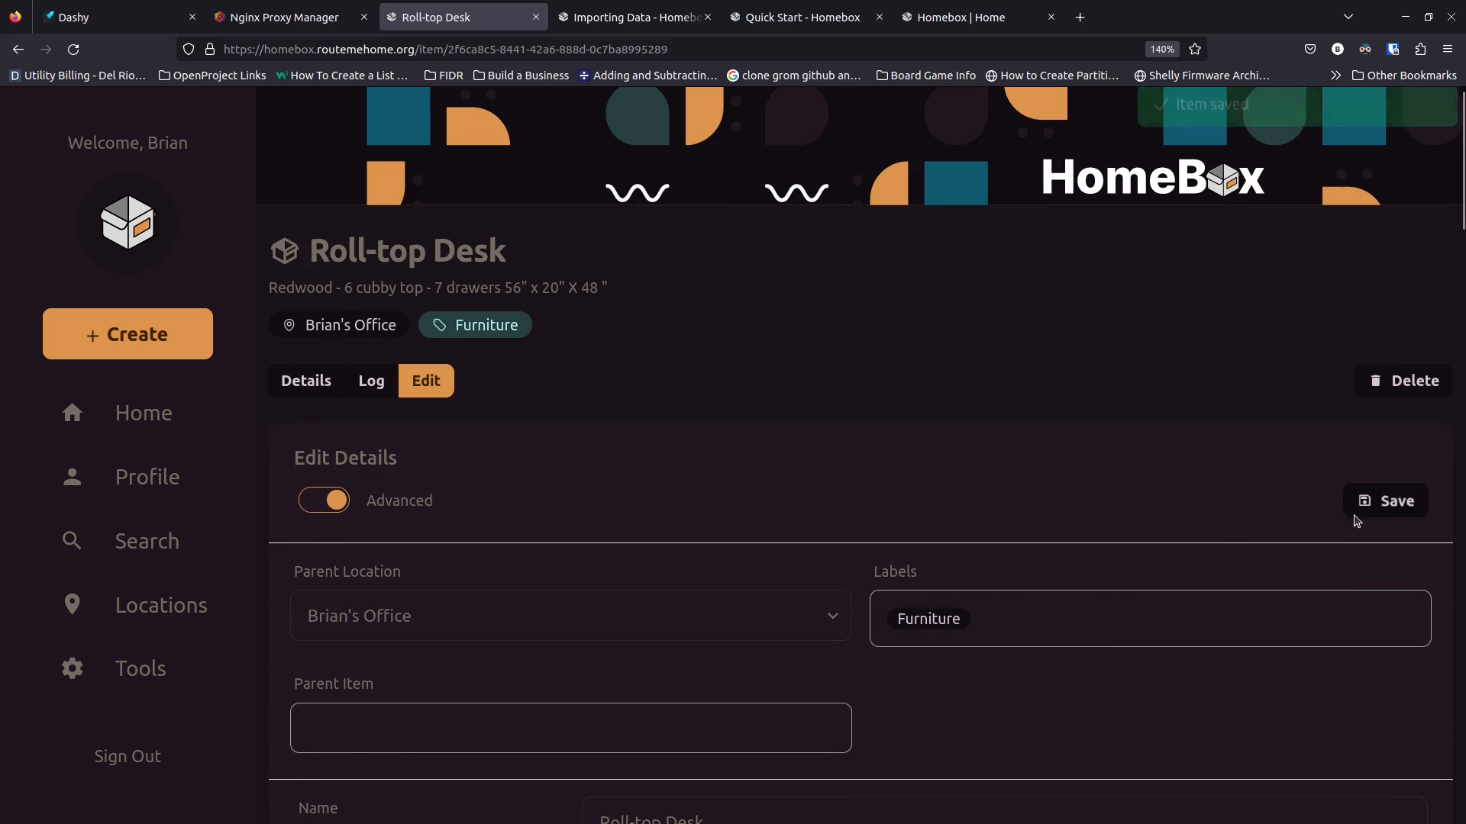
scroll(601, 622, down, 8)
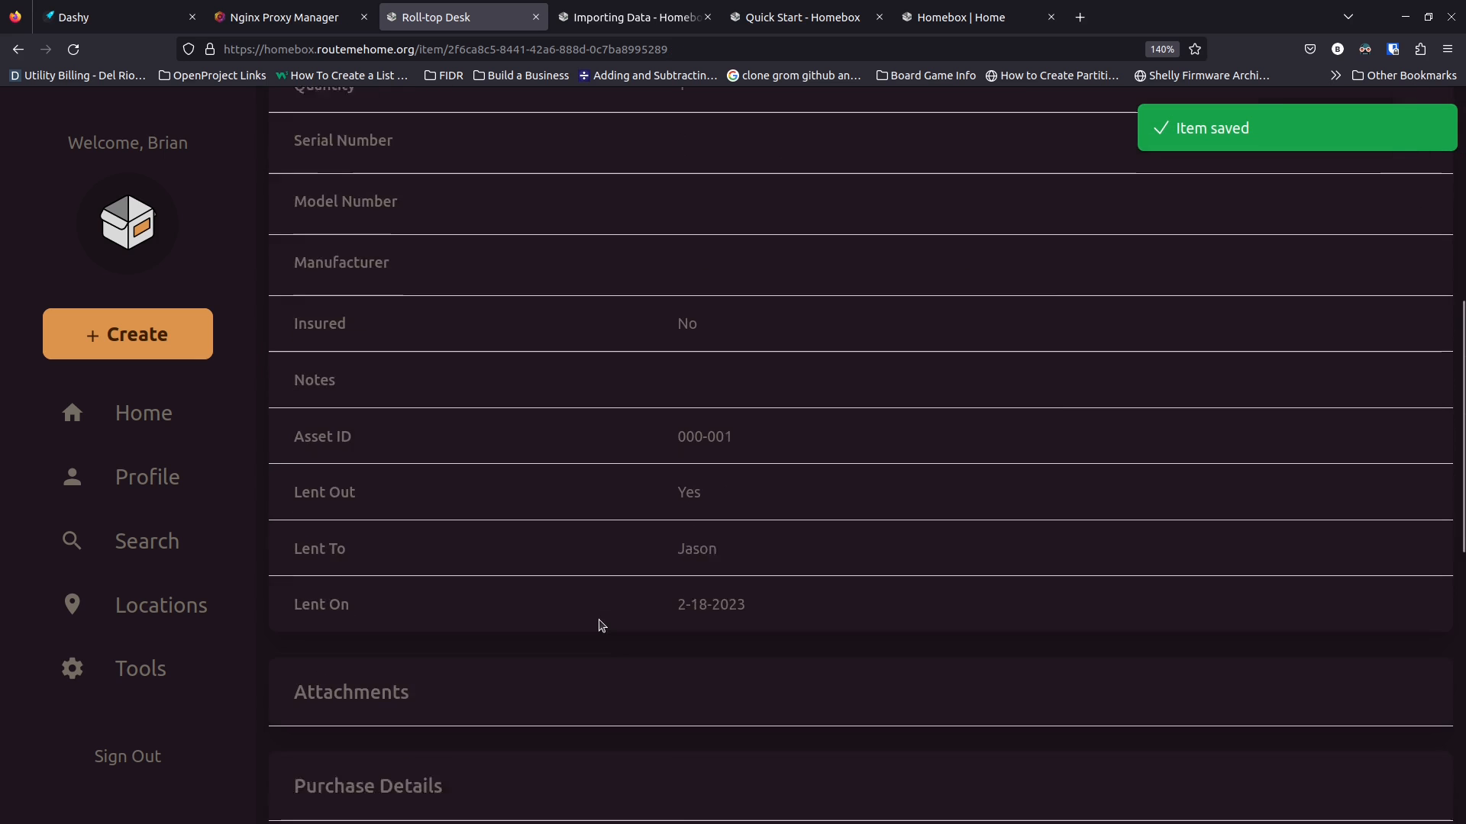
scroll(601, 626, down, 3)
scroll(602, 625, down, 3)
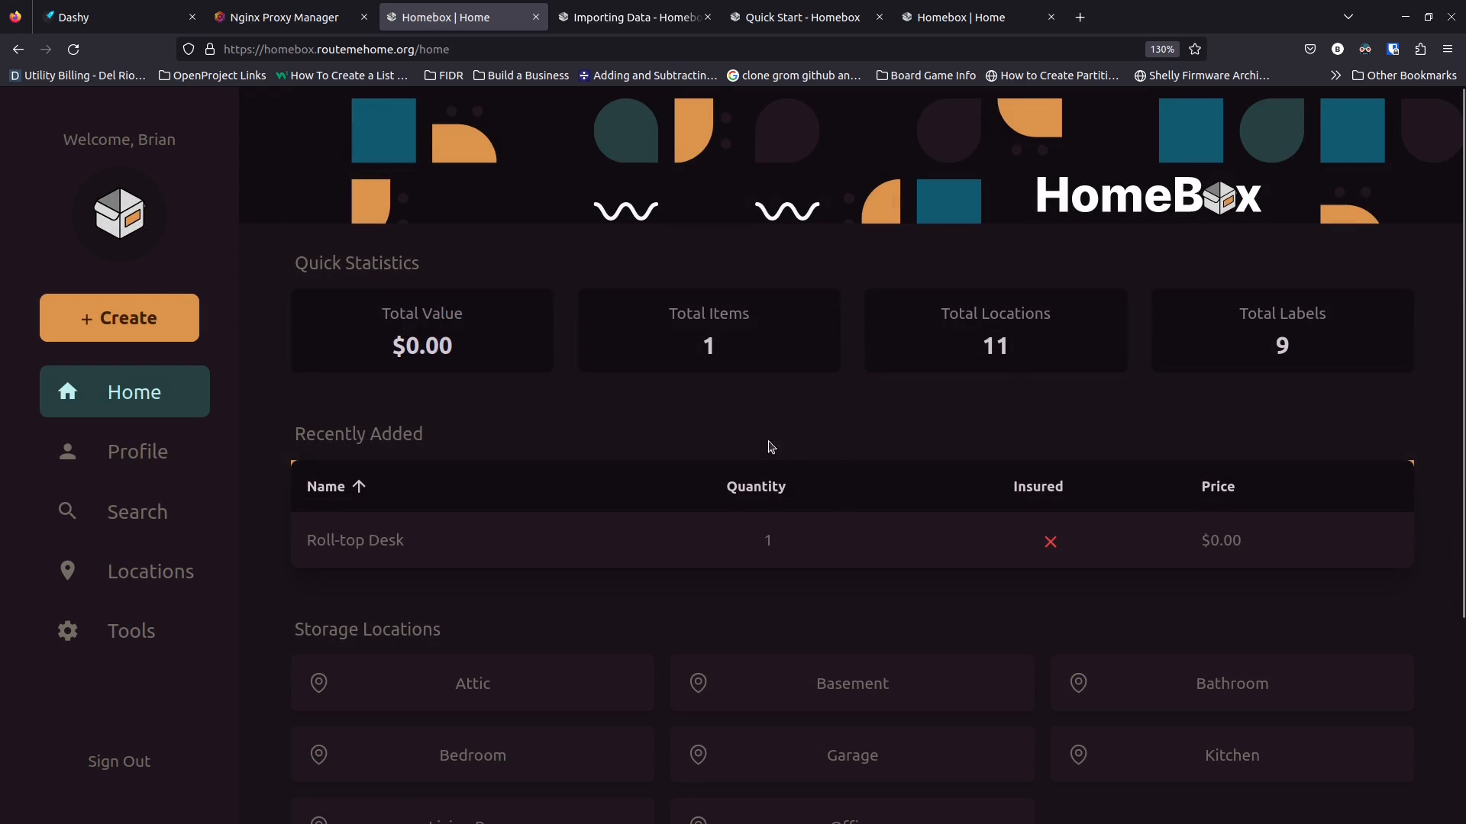
scroll(733, 496, down, 3)
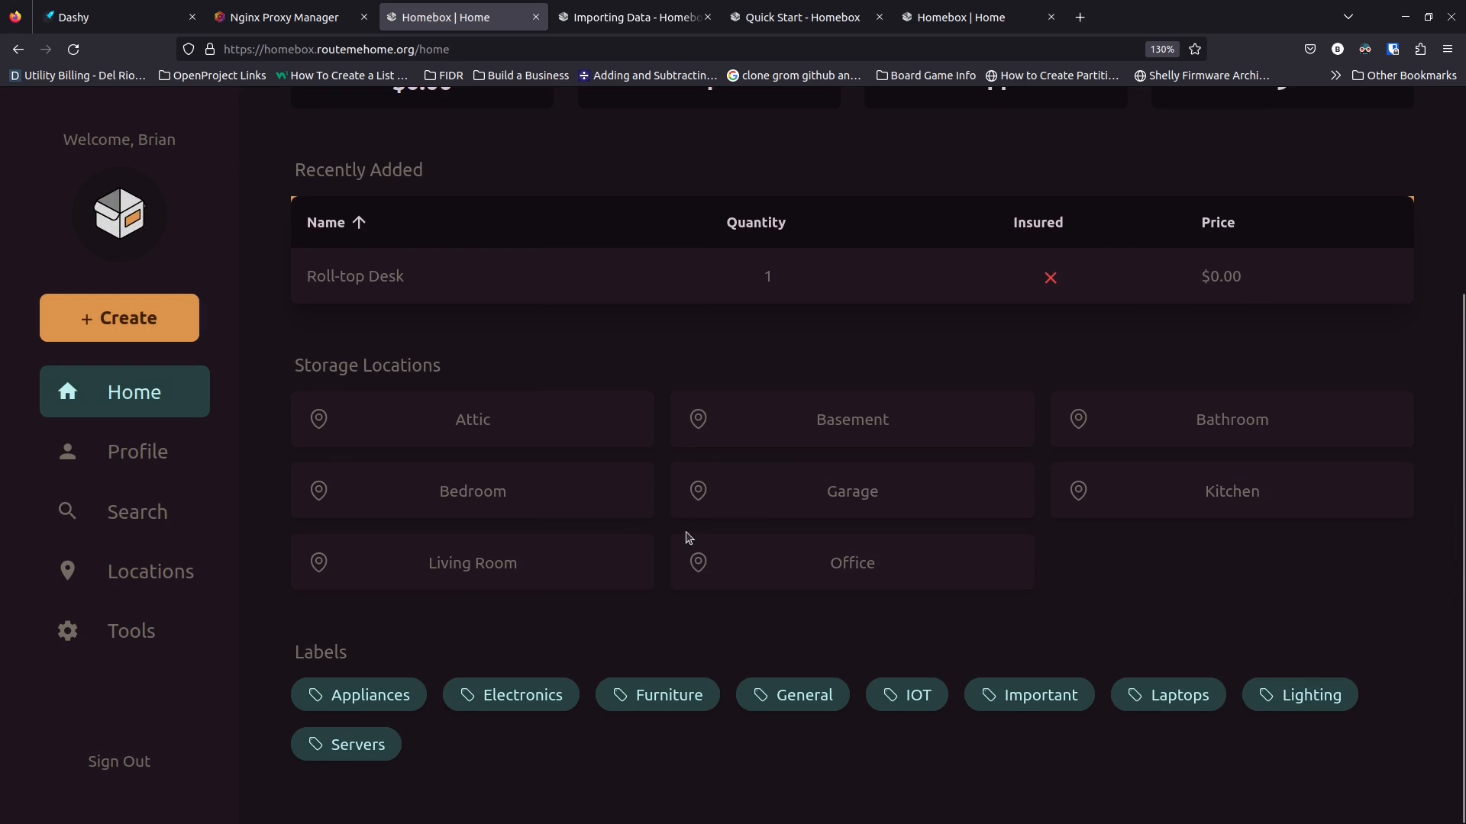
scroll(637, 620, up, 3)
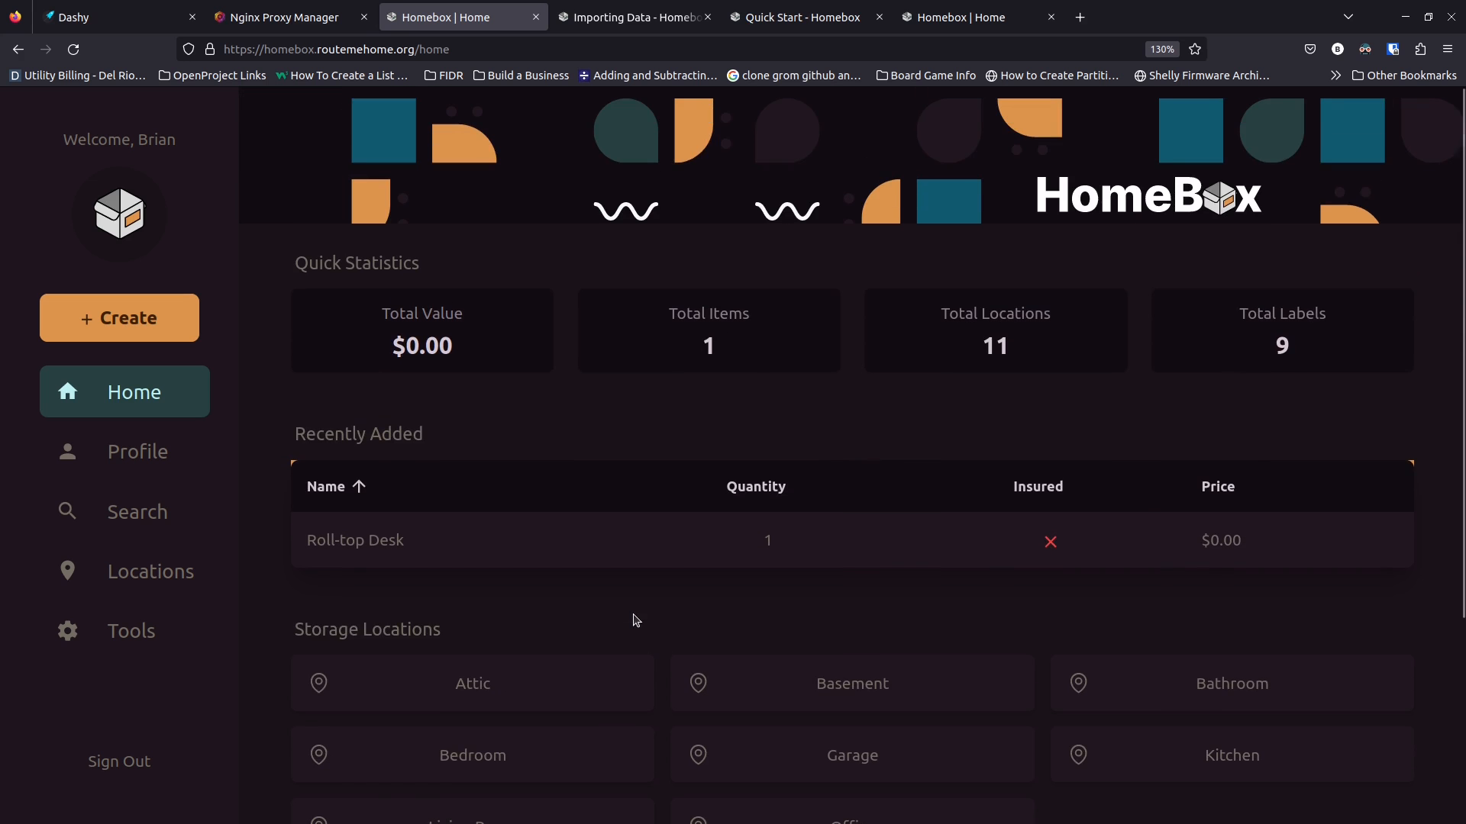
scroll(637, 620, down, 3)
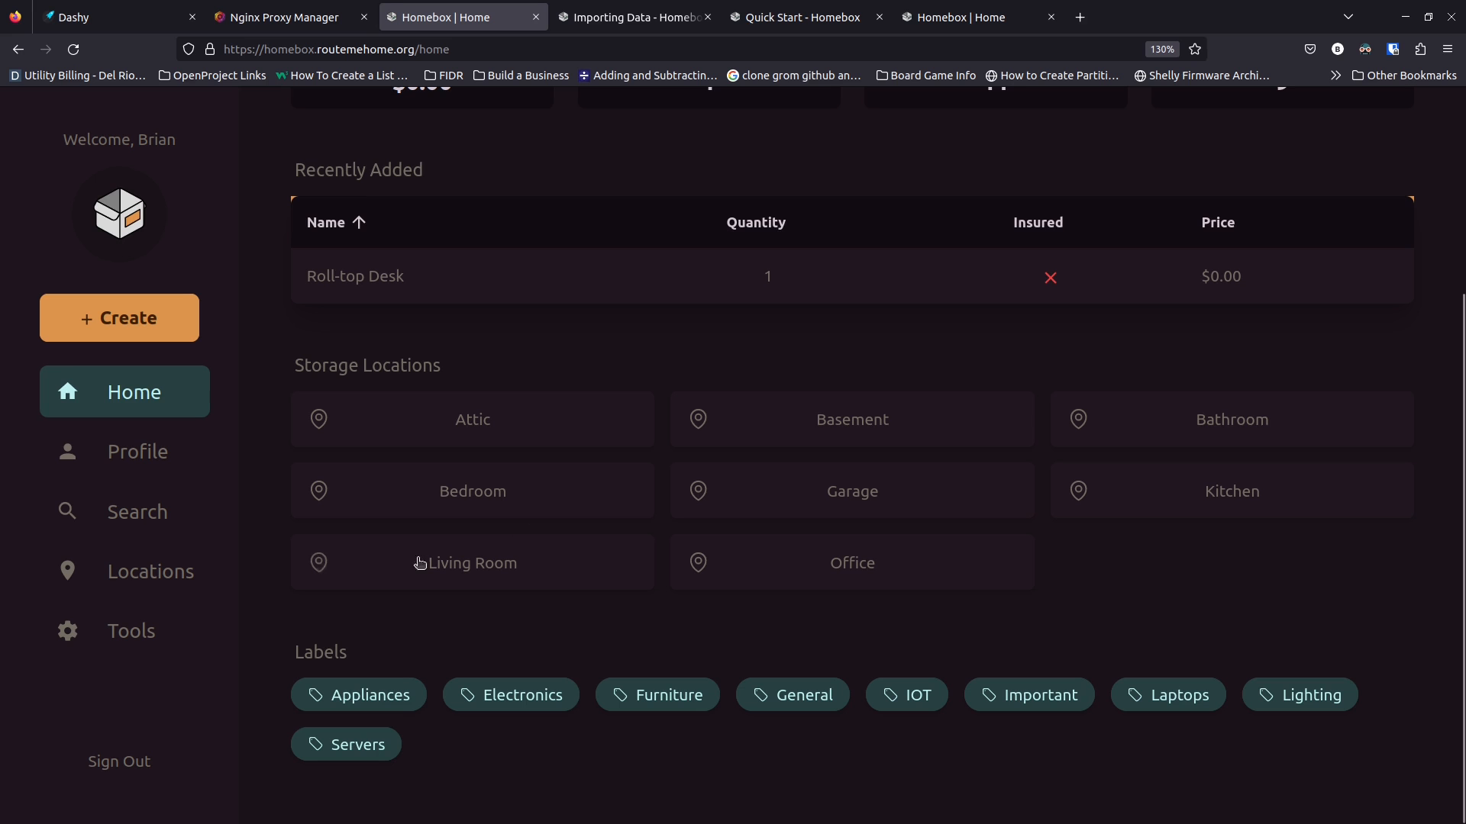
scroll(441, 568, up, 3)
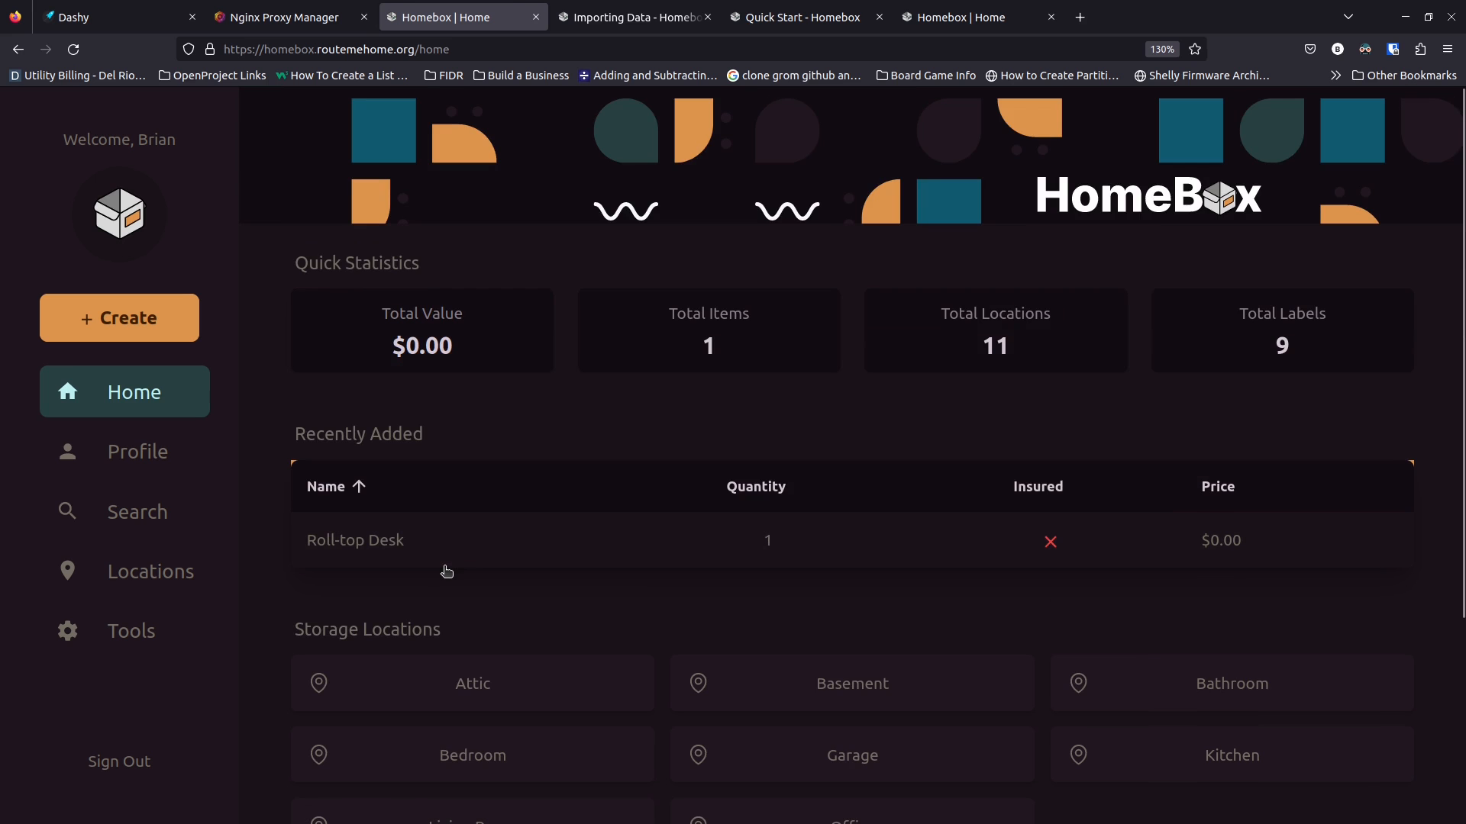